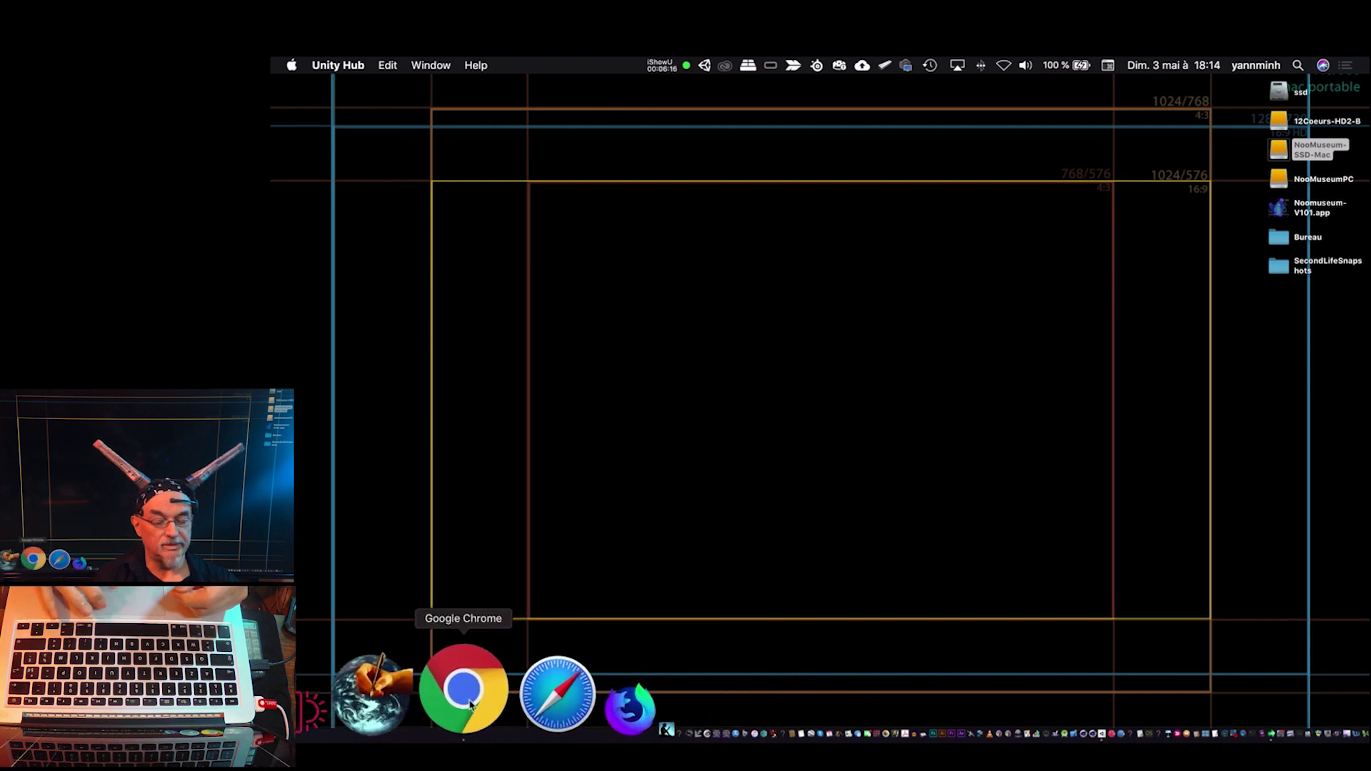
Switch to Google Chrome and search the web for "unity 3D" in a new window.
{"action": "left_click", "coordinate": [469, 698]}
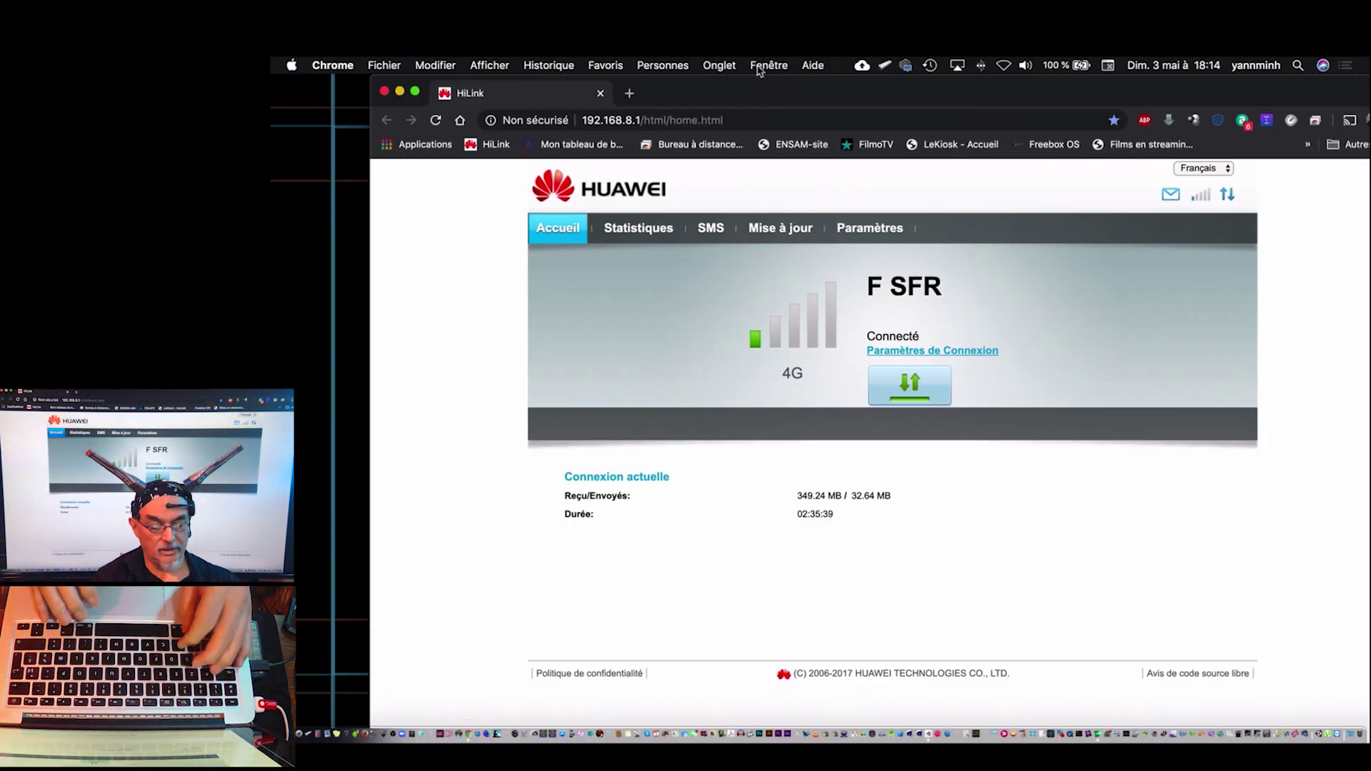
{"action": "key", "text": "super+n"}
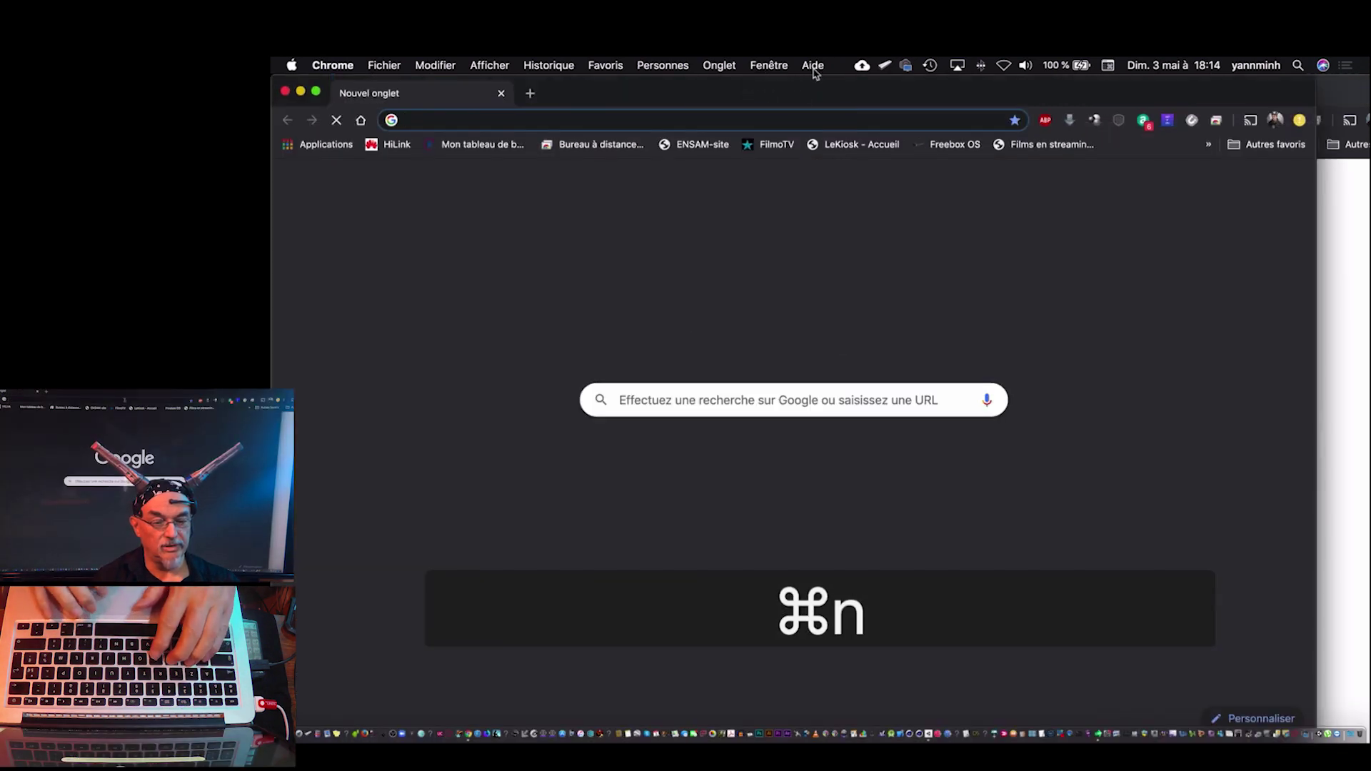
{"action": "left_click", "coordinate": [788, 121]}
{"action": "type", "text": "unity"}
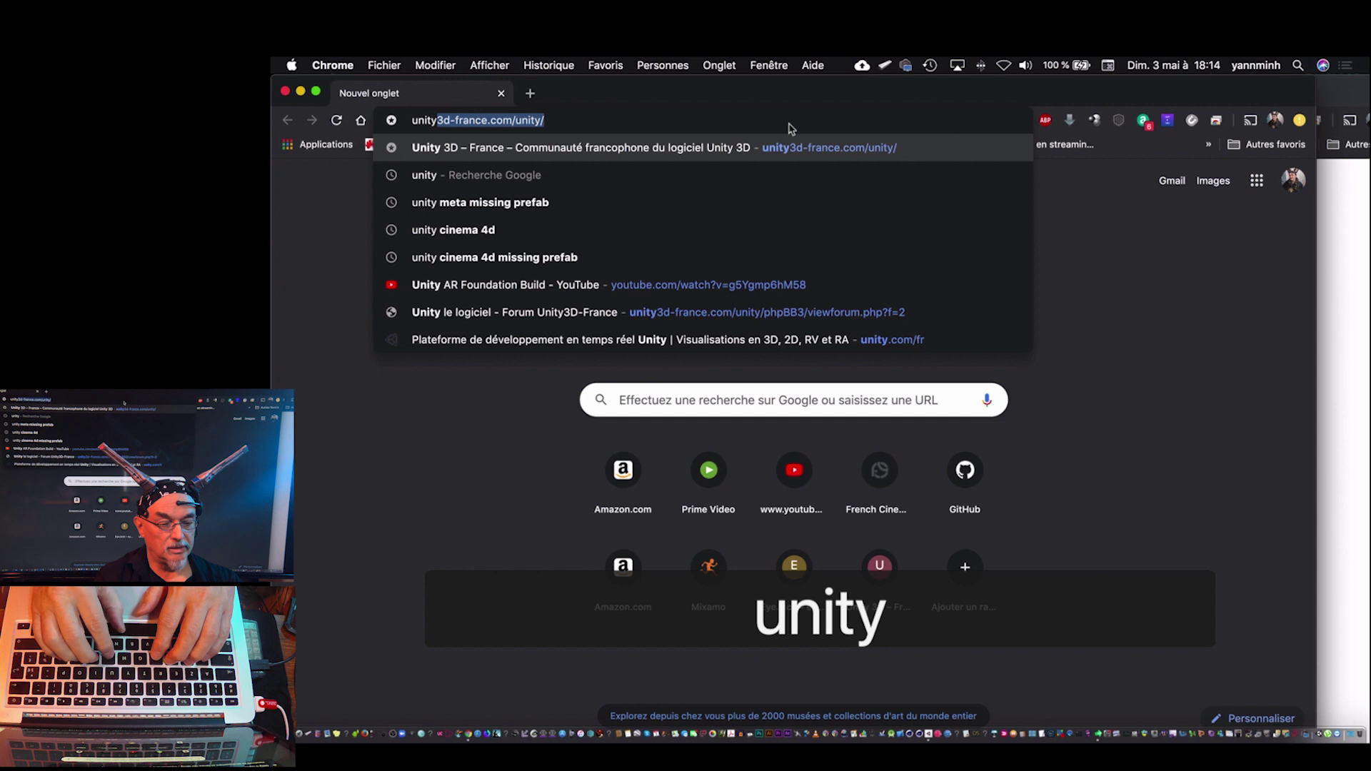
{"action": "type", "text": " 3"}
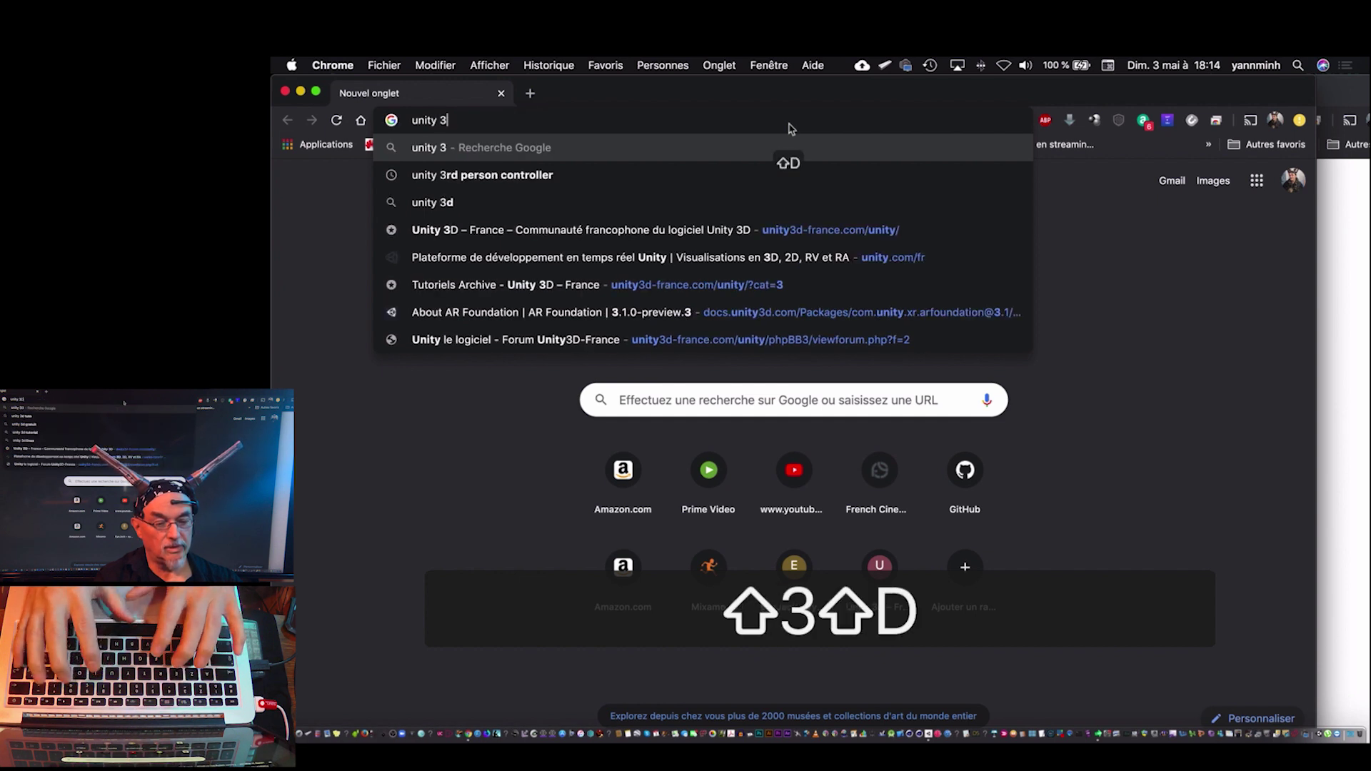
{"action": "type", "text": "D"}
{"action": "key", "text": "Return"}
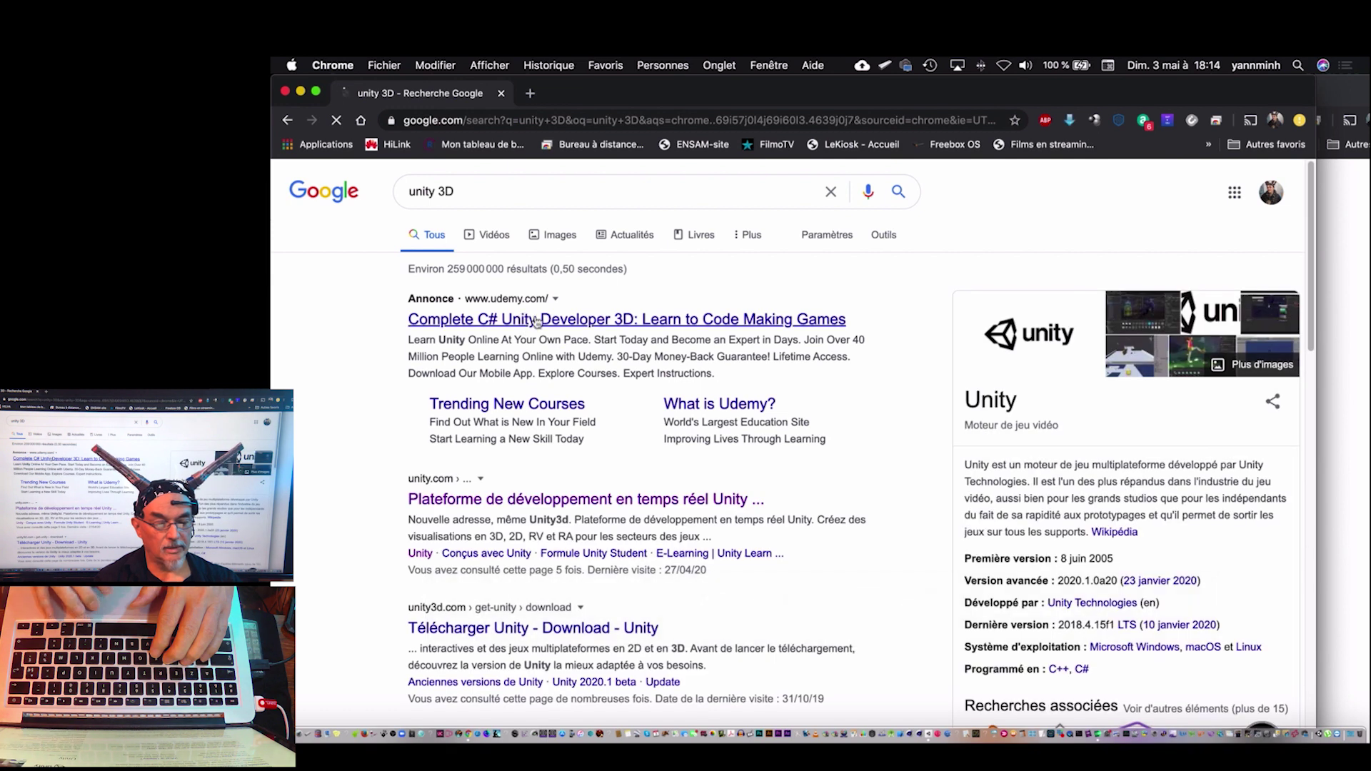
Open the official Unity website from the search results and show the store's plans for individuals (Particulier).
{"action": "left_click", "coordinate": [536, 320]}
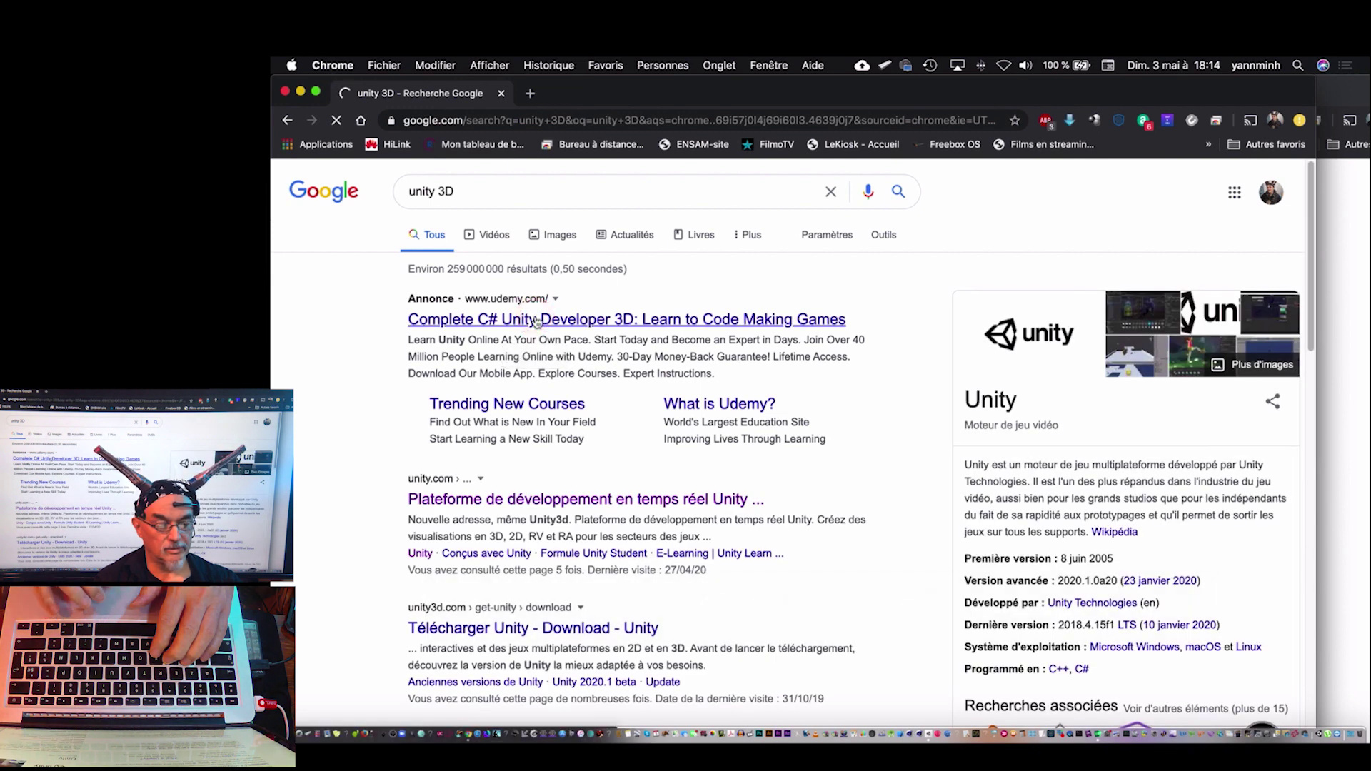
{"action": "left_click", "coordinate": [524, 502]}
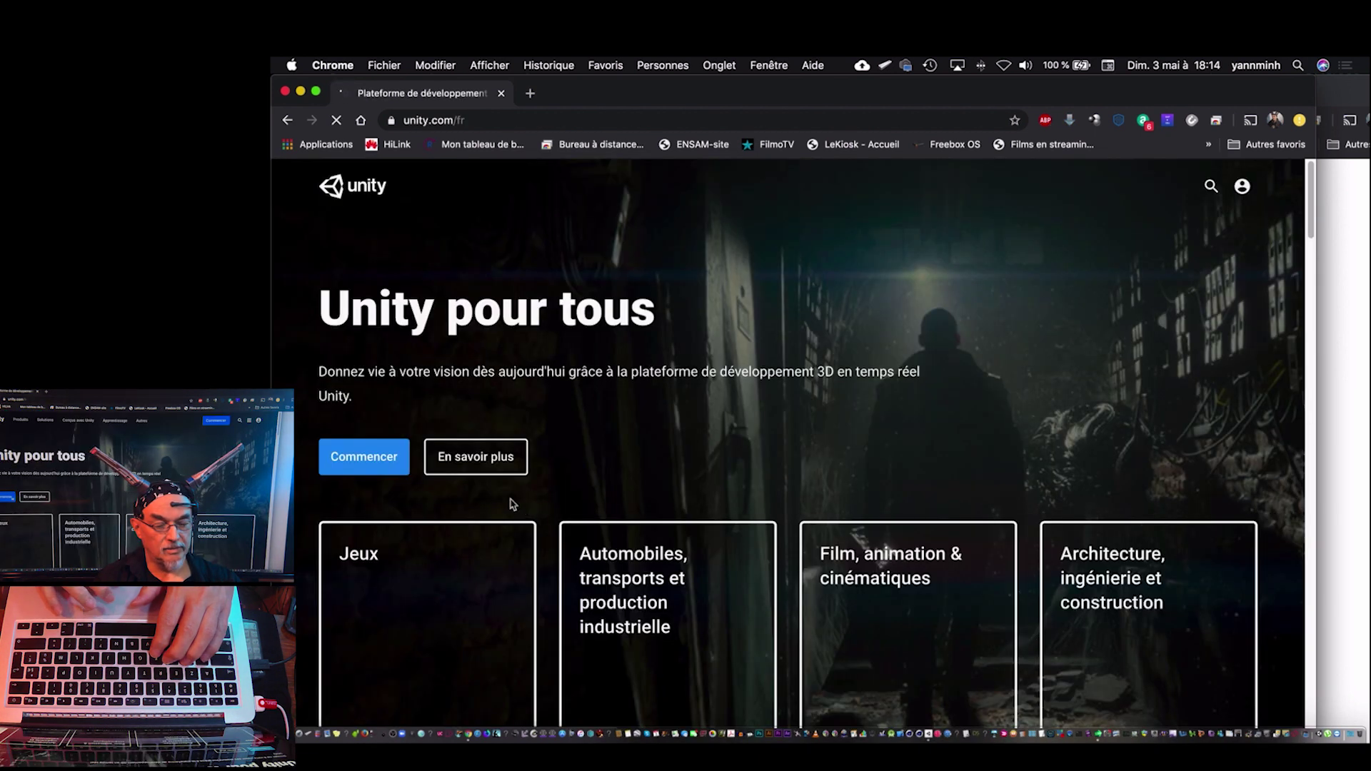
{"action": "left_click", "coordinate": [384, 456]}
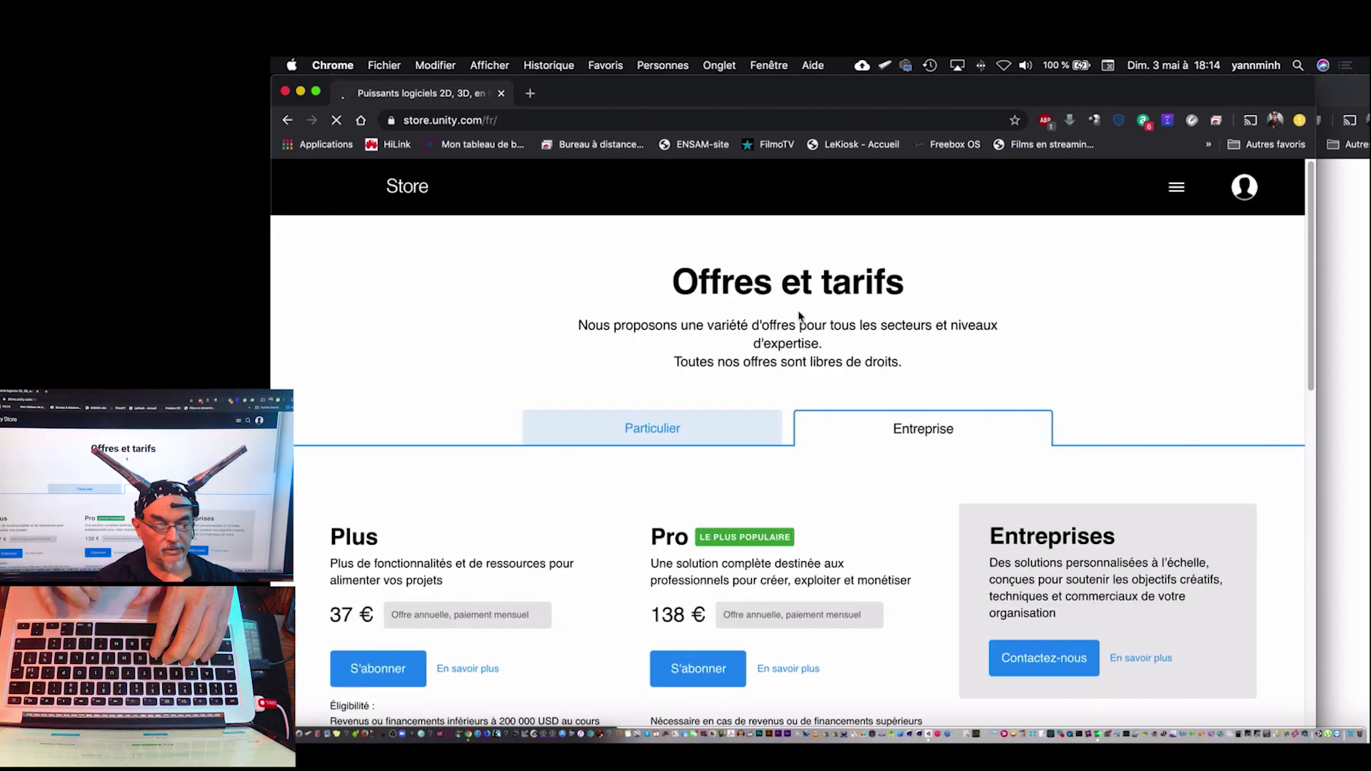
{"action": "left_click", "coordinate": [799, 314]}
{"action": "left_click", "coordinate": [672, 439]}
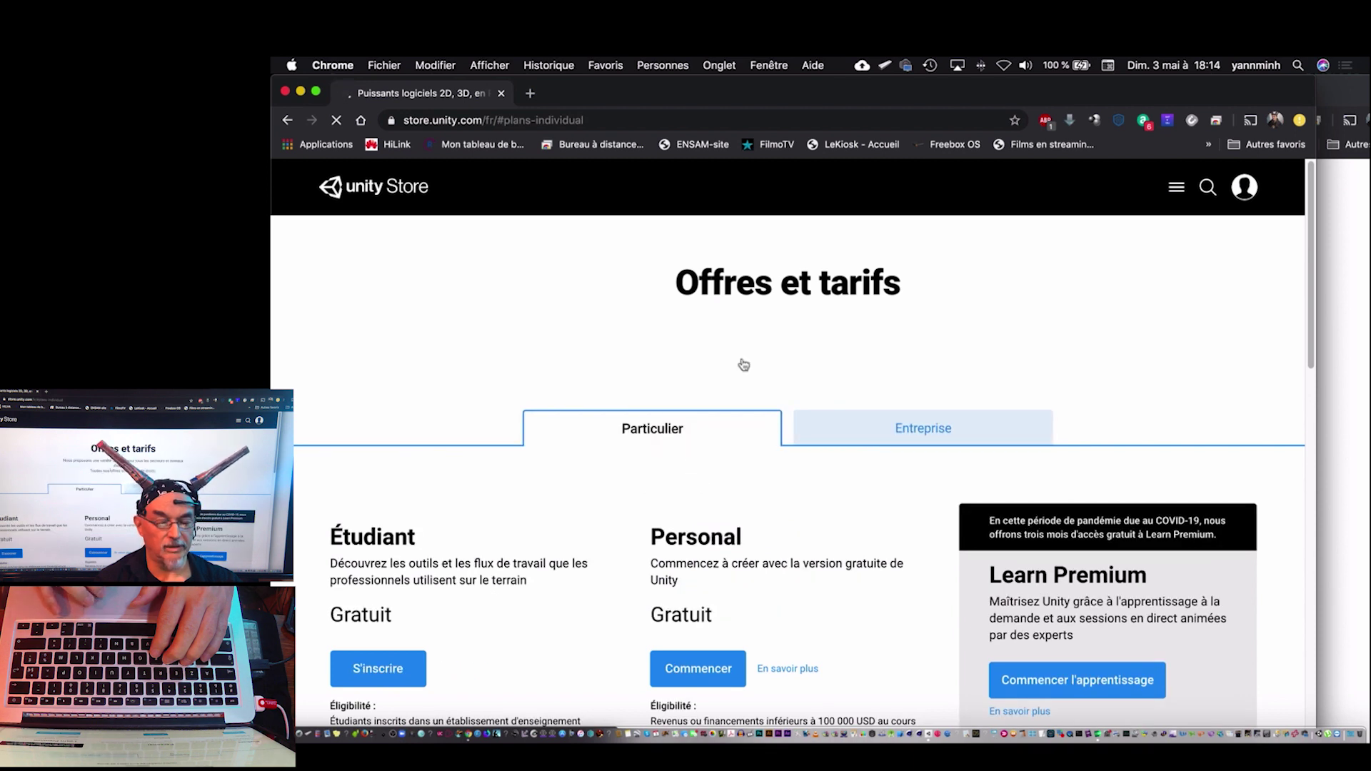
Get started with the free Personal plan and review the download page's options for new and existing users.
{"action": "scroll", "coordinate": [743, 365], "scroll_direction": "down", "scroll_amount": 5}
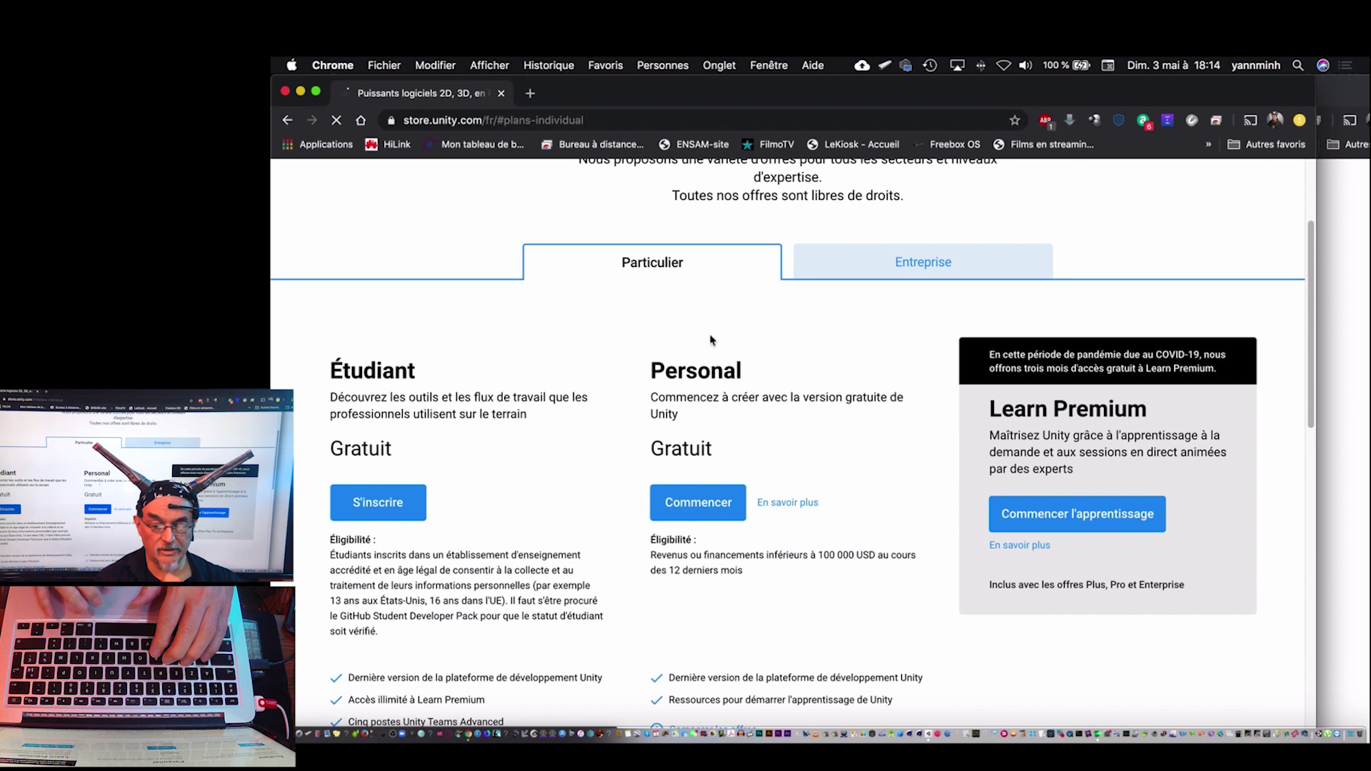
{"action": "left_click", "coordinate": [706, 514]}
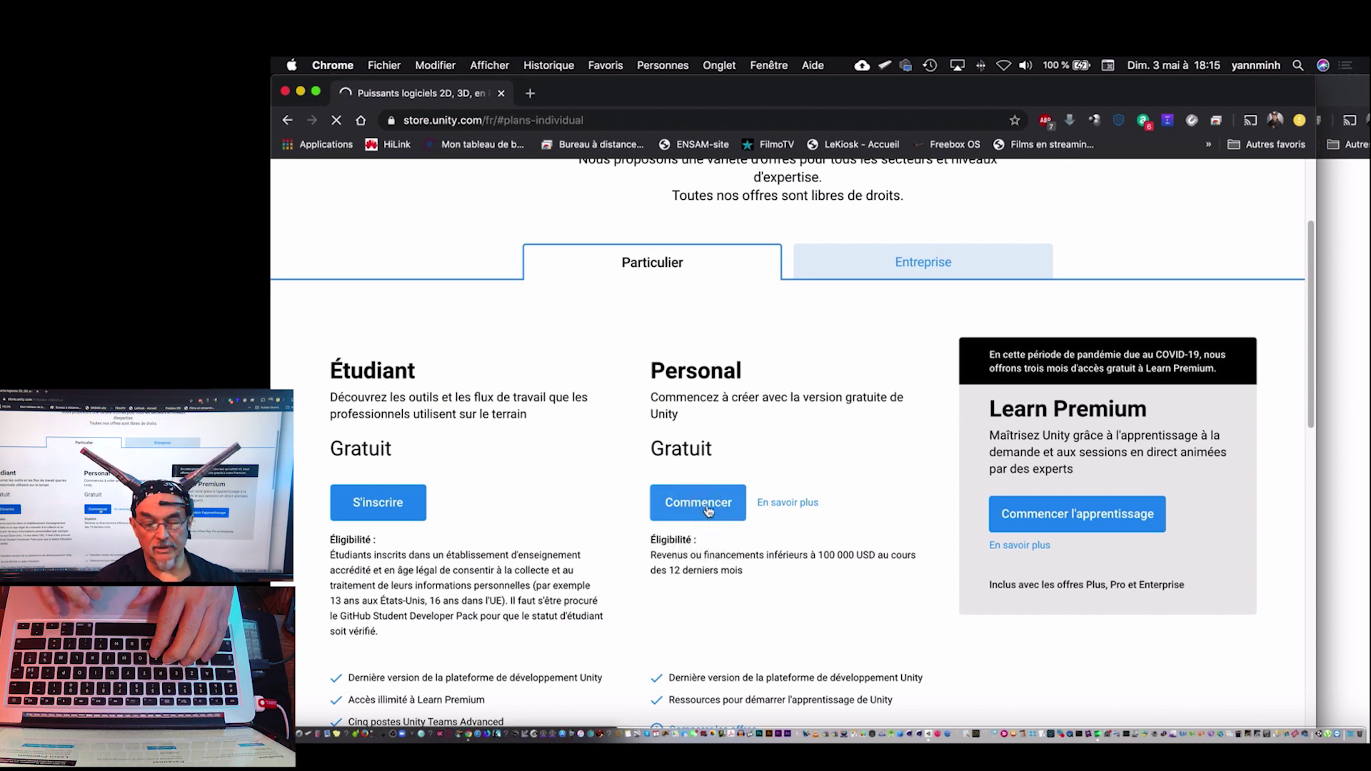
{"action": "left_click", "coordinate": [708, 508]}
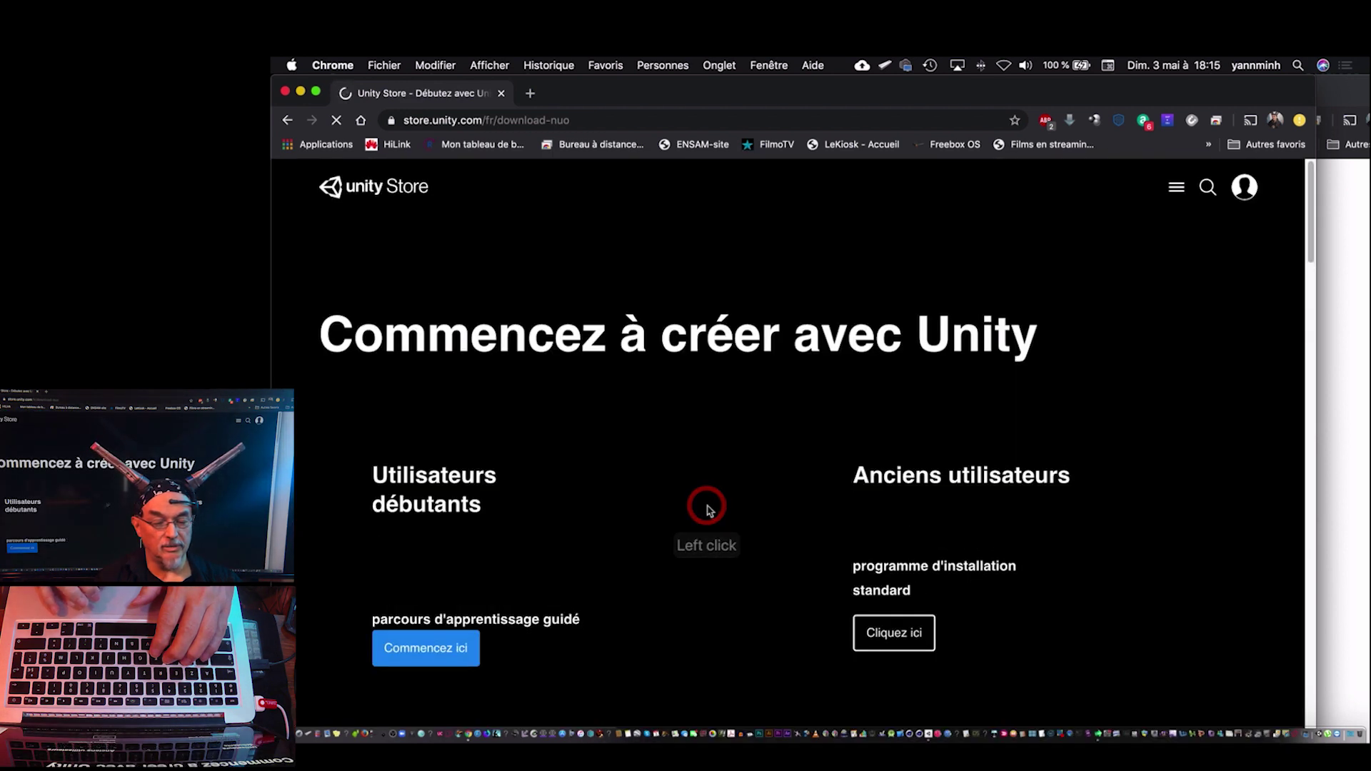
{"action": "scroll", "coordinate": [741, 481], "scroll_direction": "down", "scroll_amount": 2}
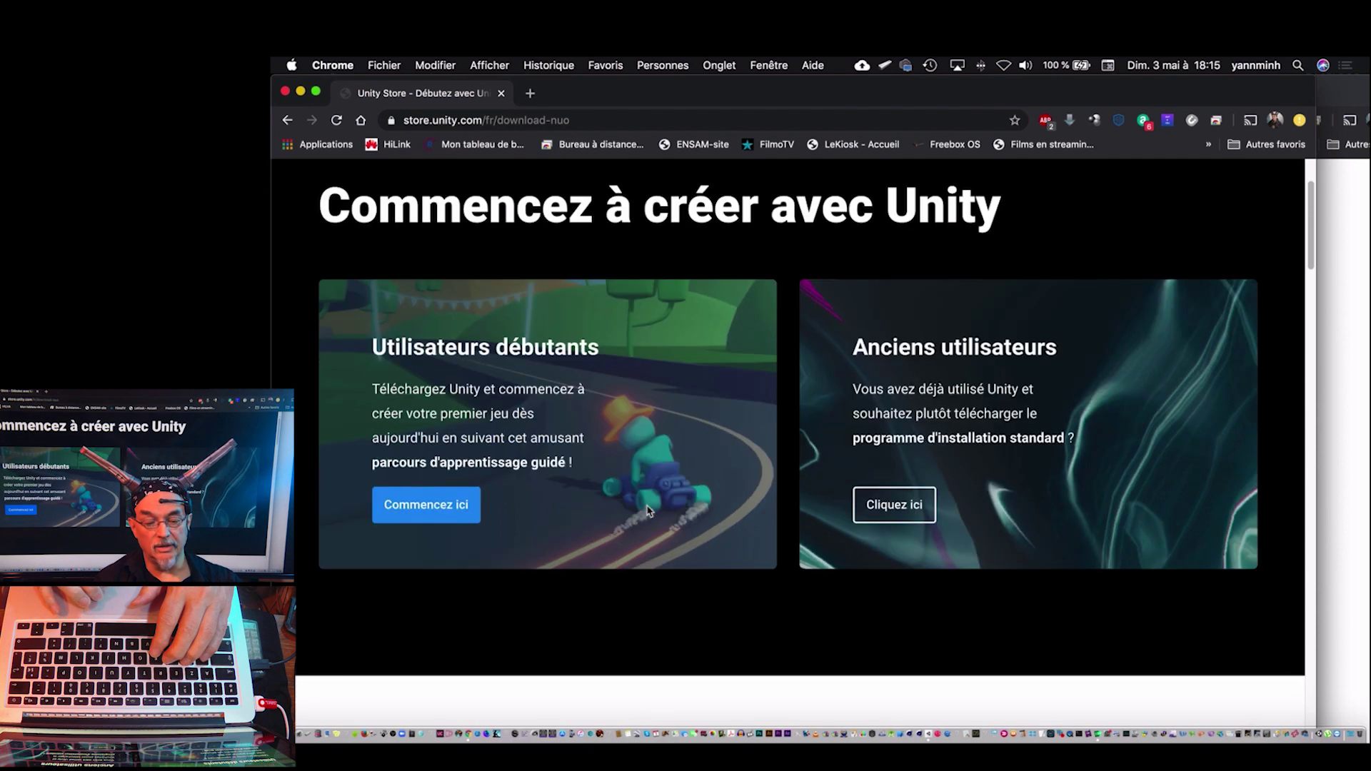
{"action": "scroll", "coordinate": [648, 510], "scroll_direction": "down", "scroll_amount": 7}
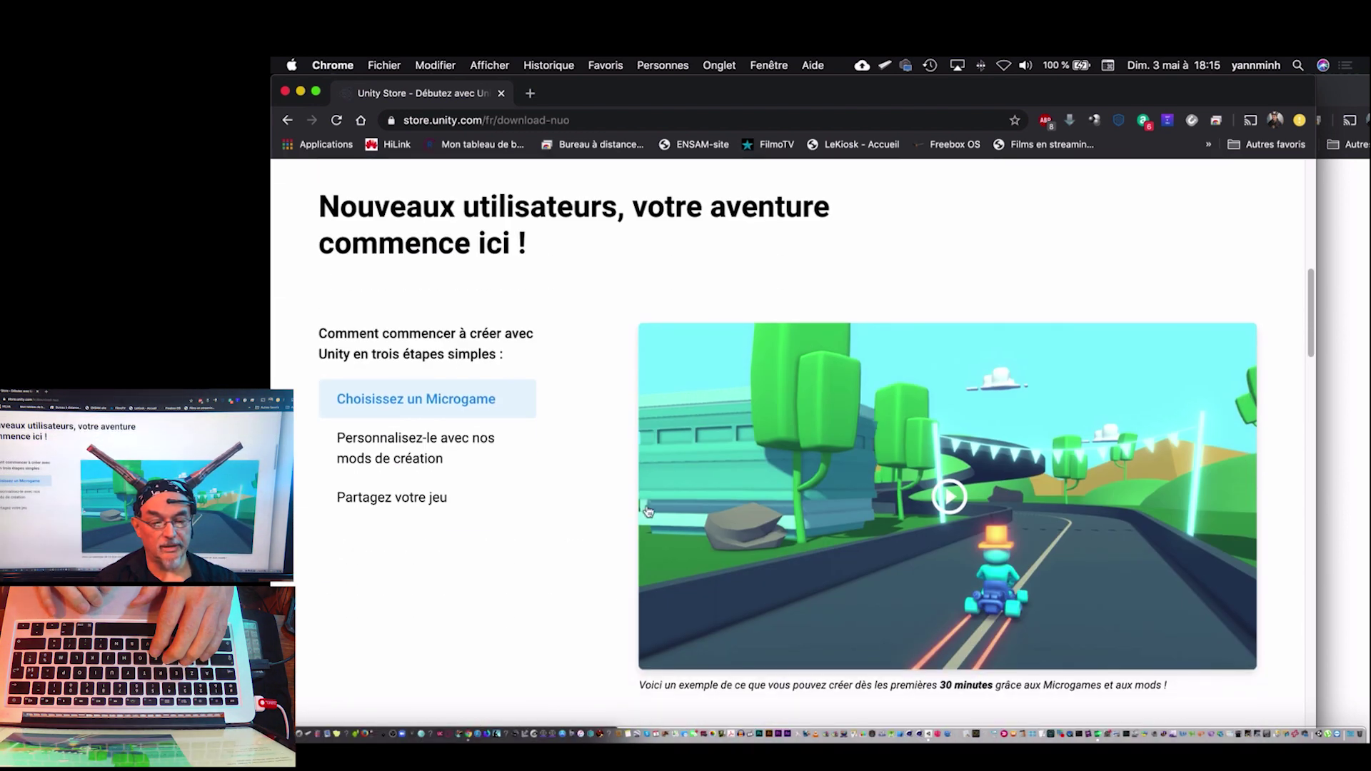
{"action": "scroll", "coordinate": [649, 510], "scroll_direction": "up", "scroll_amount": 8}
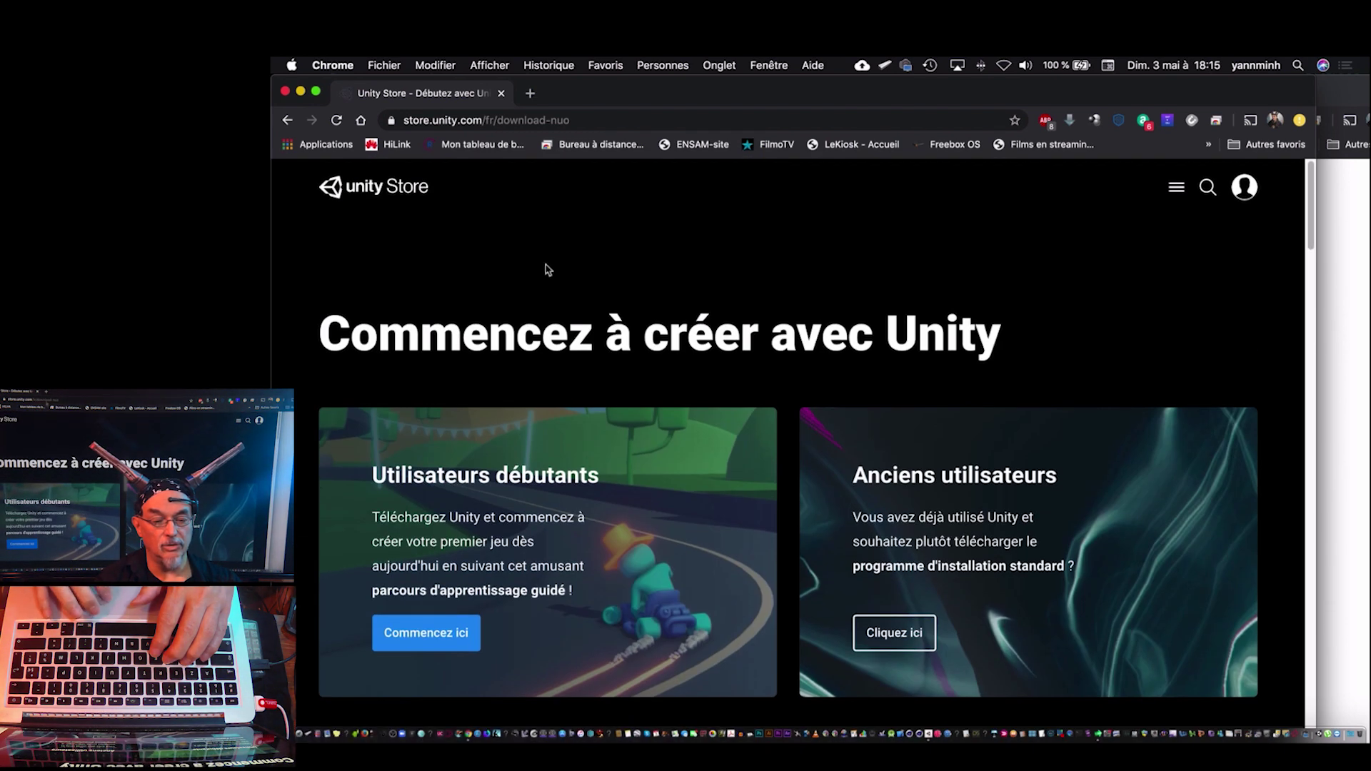
Close the Unity Store page, quit Chrome and switch to the Unity Hub projects window.
{"action": "left_click", "coordinate": [502, 93]}
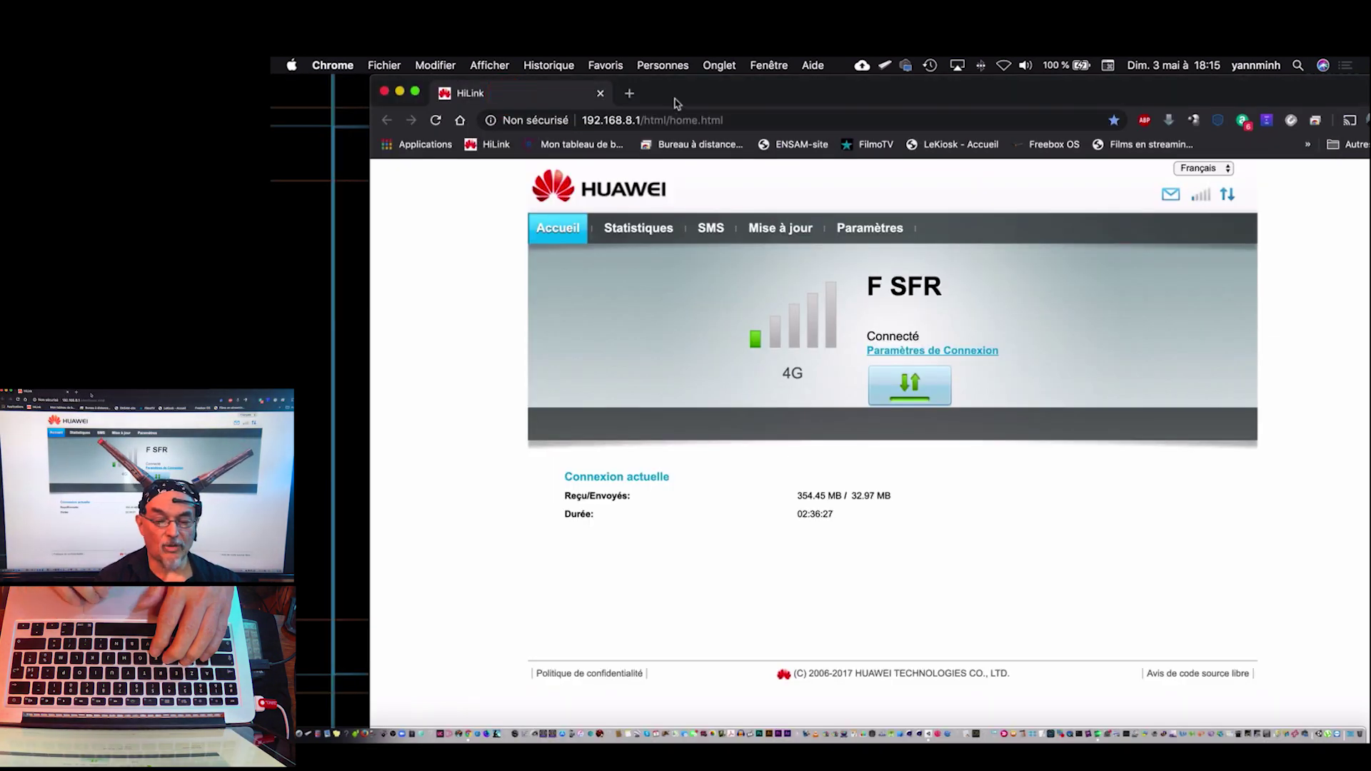
{"action": "key", "text": "super+q"}
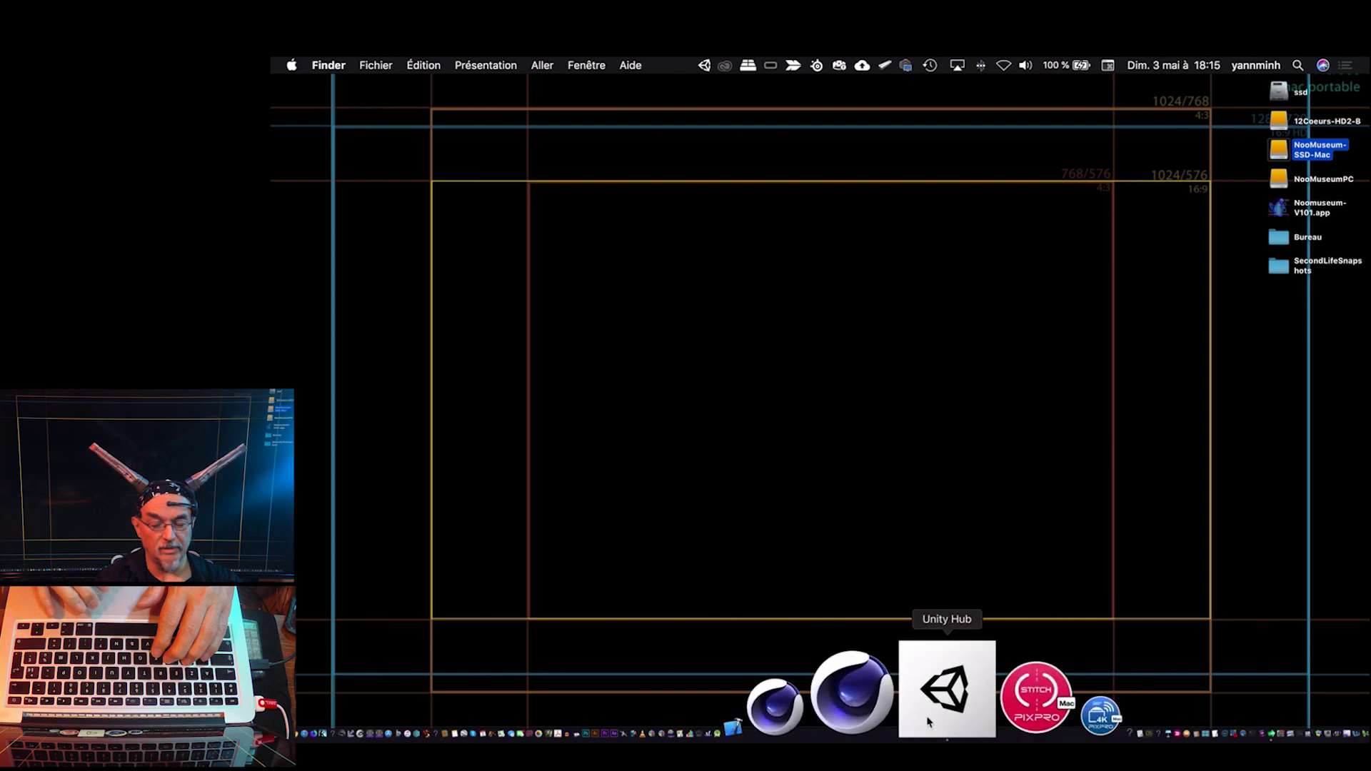
{"action": "left_click", "coordinate": [926, 721]}
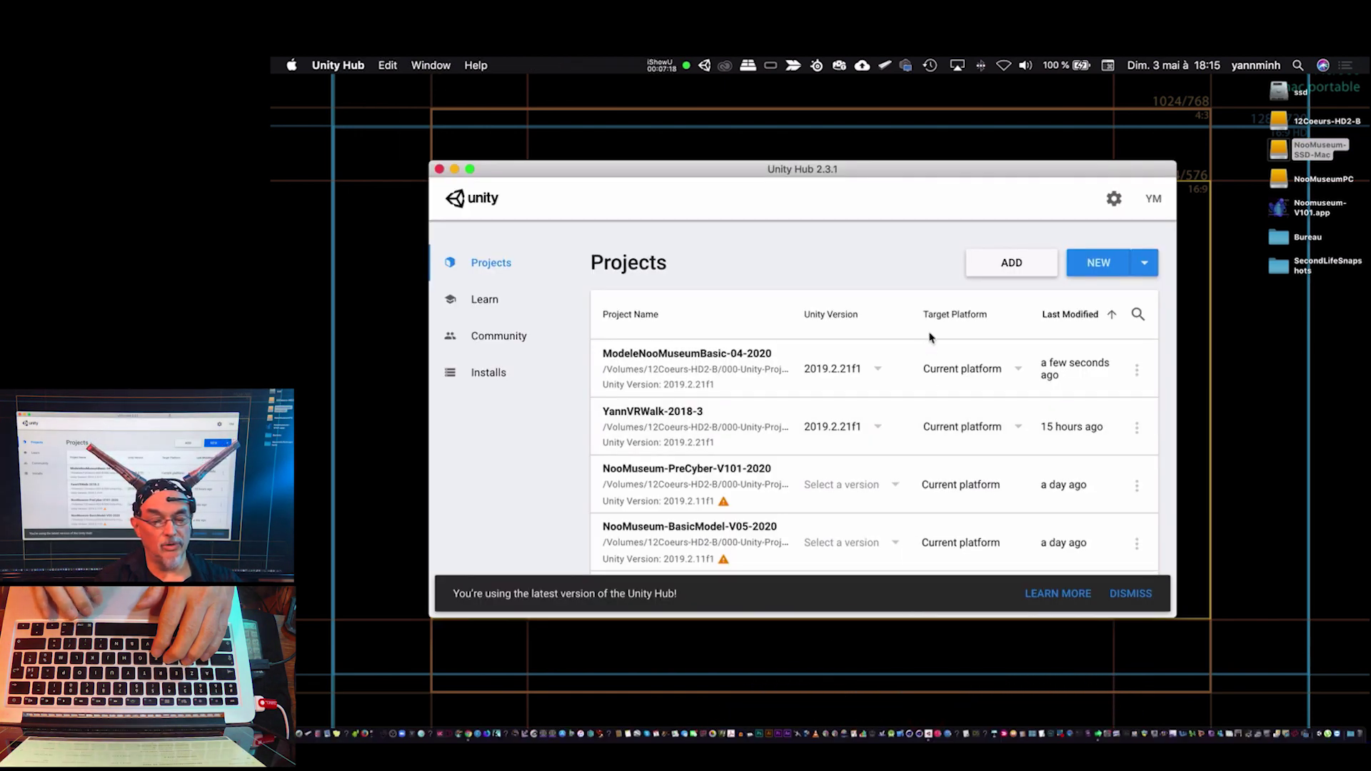
{"action": "left_click_drag", "start_coordinate": [950, 173], "coordinate": [996, 157]}
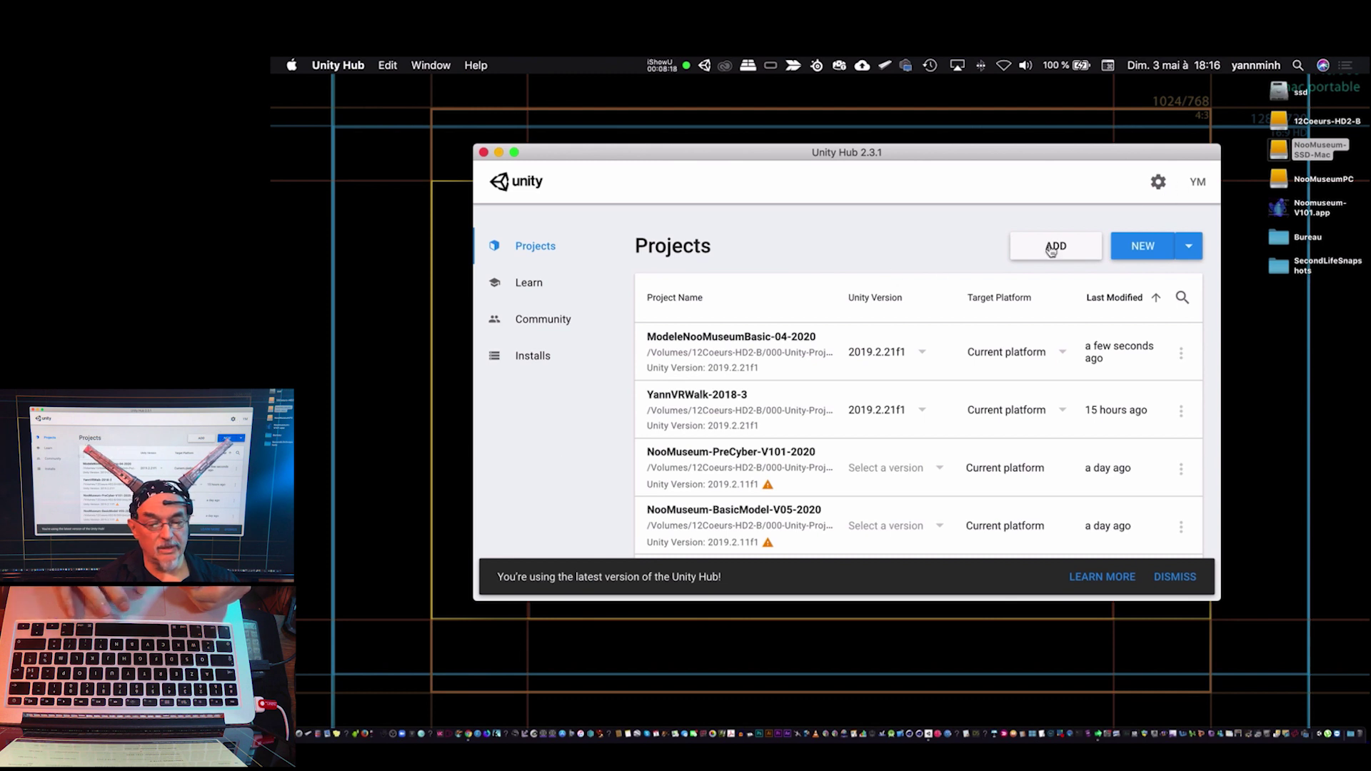
Review the installed Unity versions and the releases that can be added, without adding any.
{"action": "left_click", "coordinate": [527, 357]}
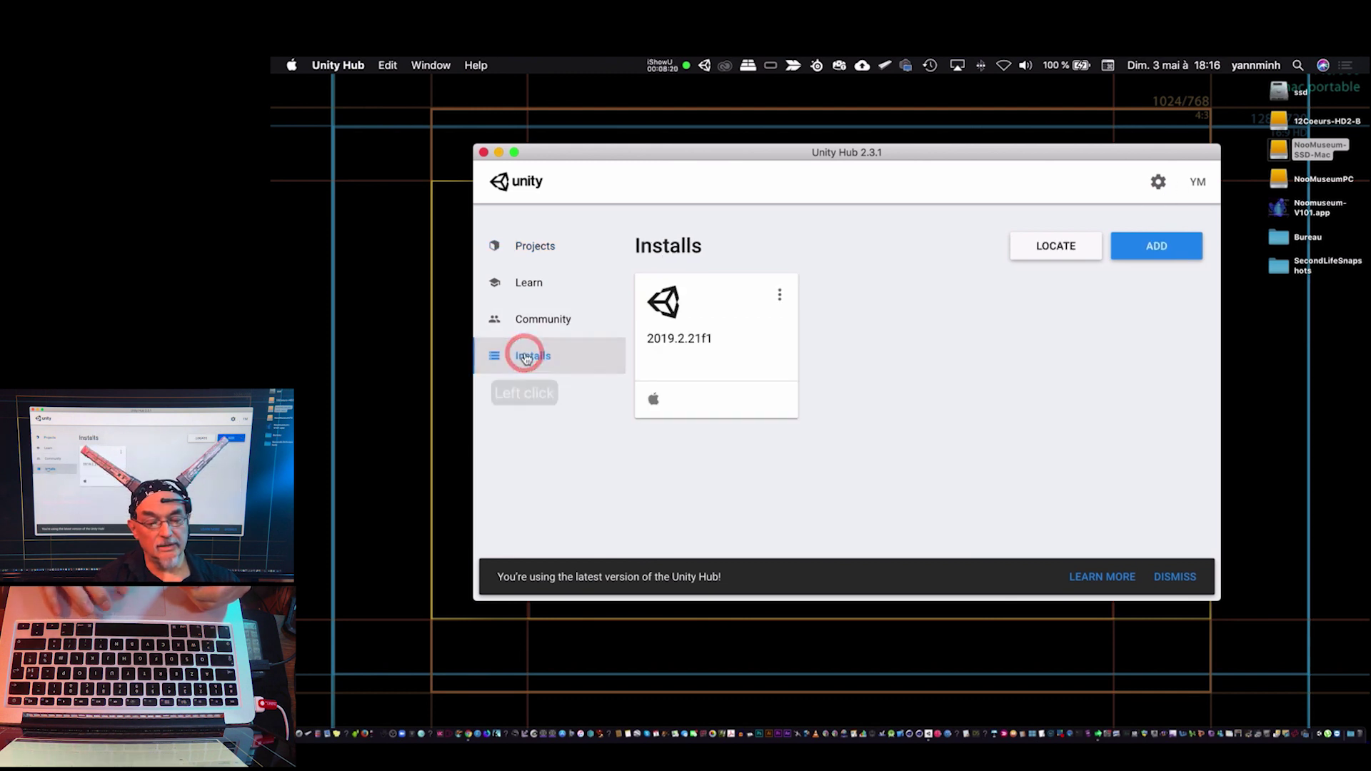
{"action": "left_click", "coordinate": [1147, 248]}
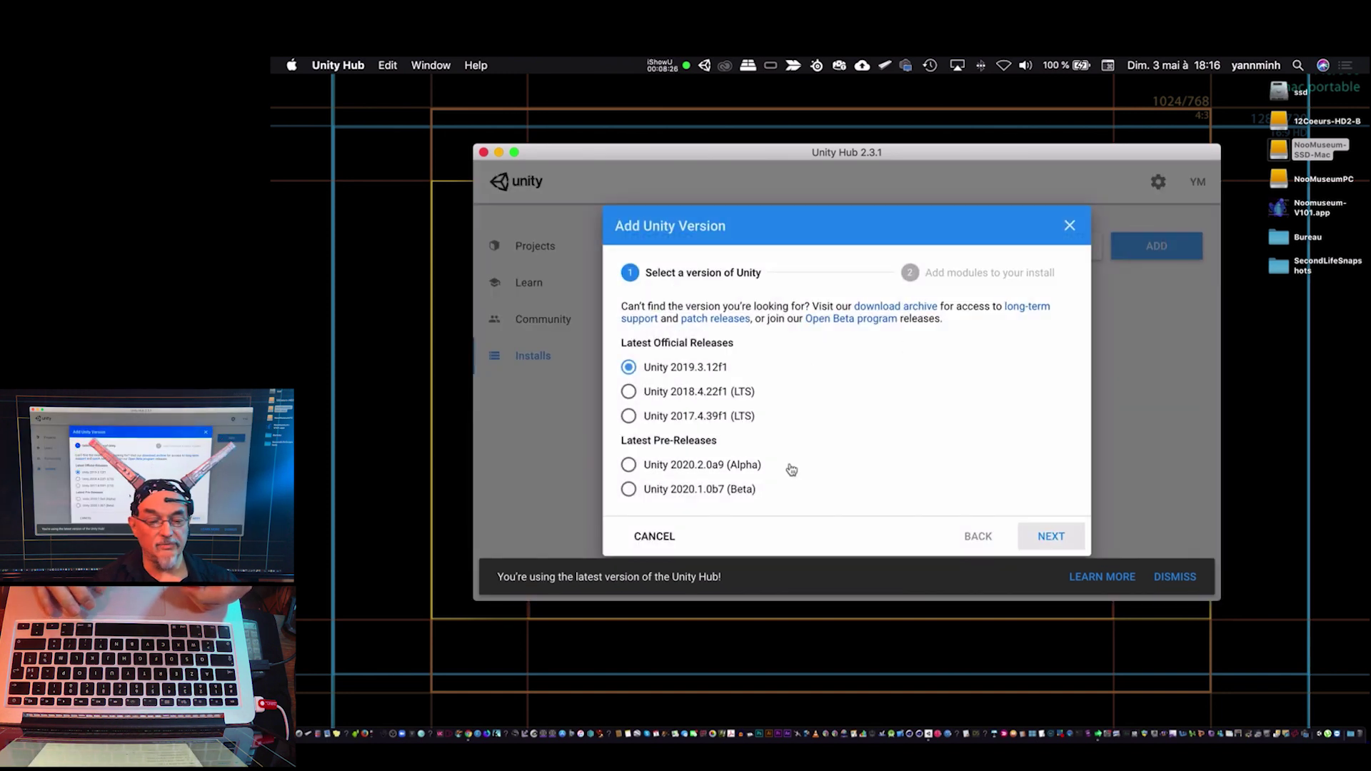
{"action": "left_click", "coordinate": [1069, 227]}
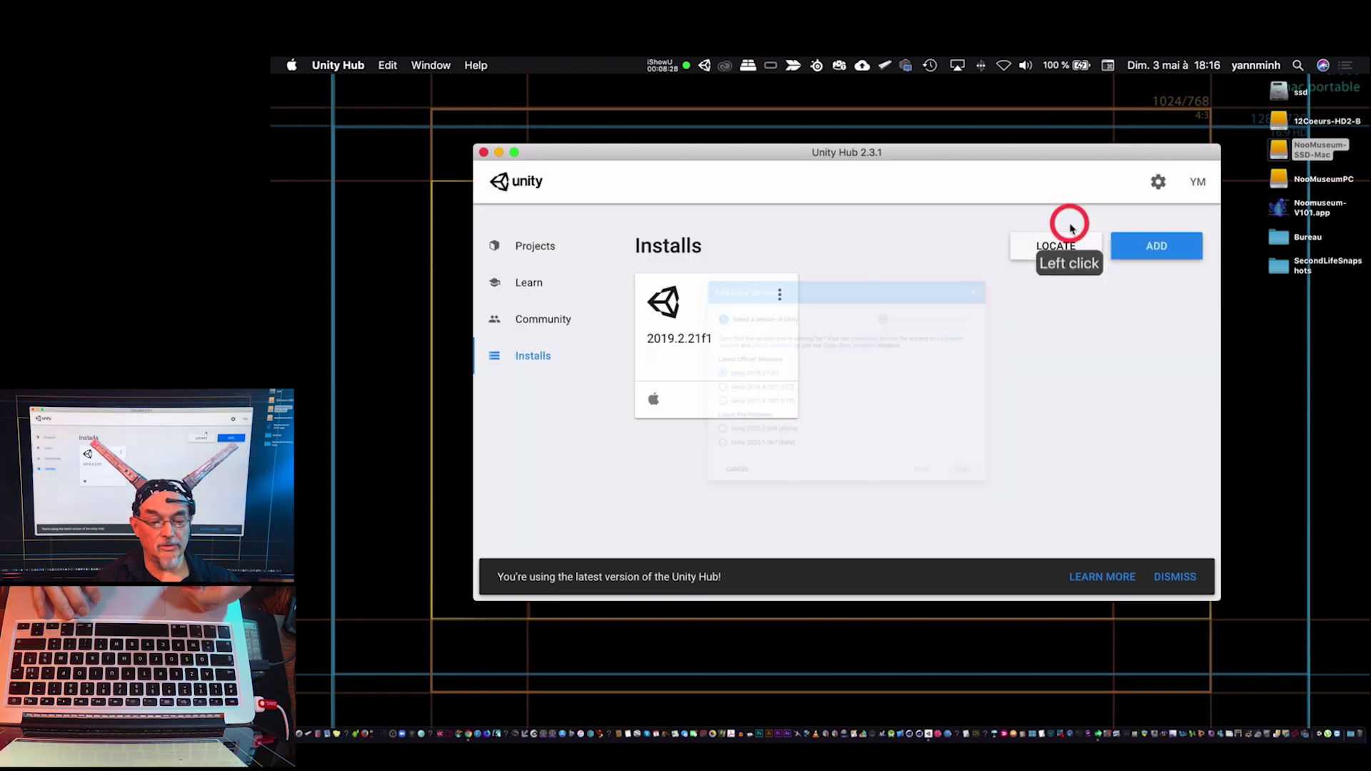
{"action": "mouse_move", "coordinate": [683, 351]}
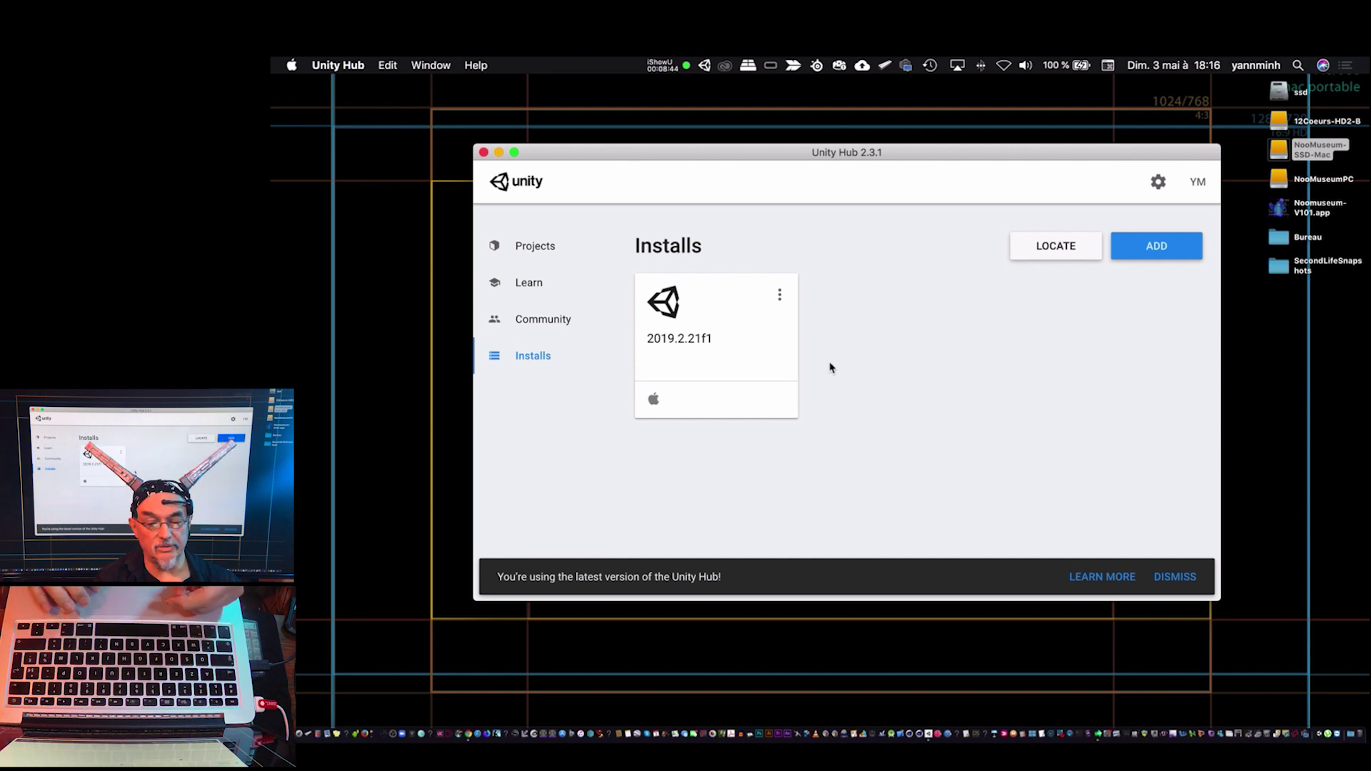
Start a new project from the 3D template and name it DemoNoomuseum.
{"action": "left_click", "coordinate": [527, 245]}
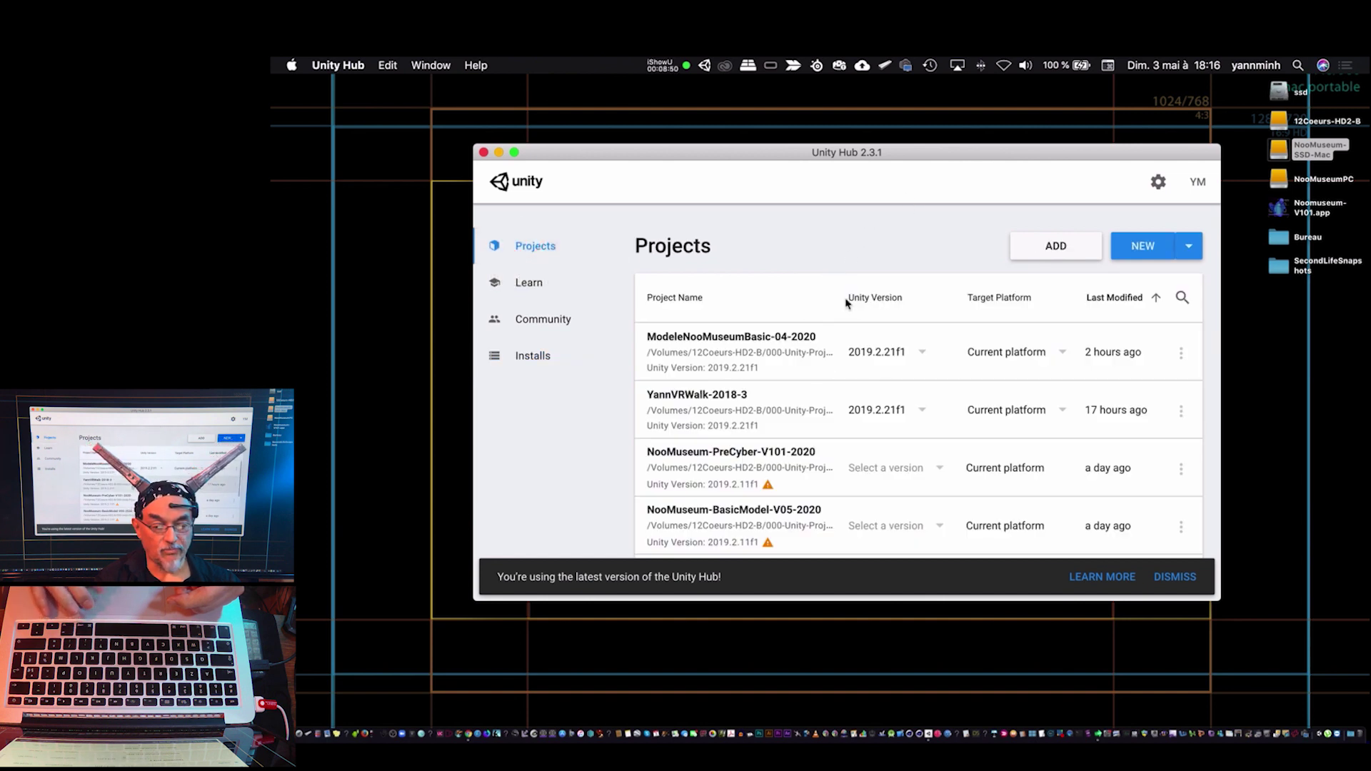
{"action": "left_click", "coordinate": [1143, 248]}
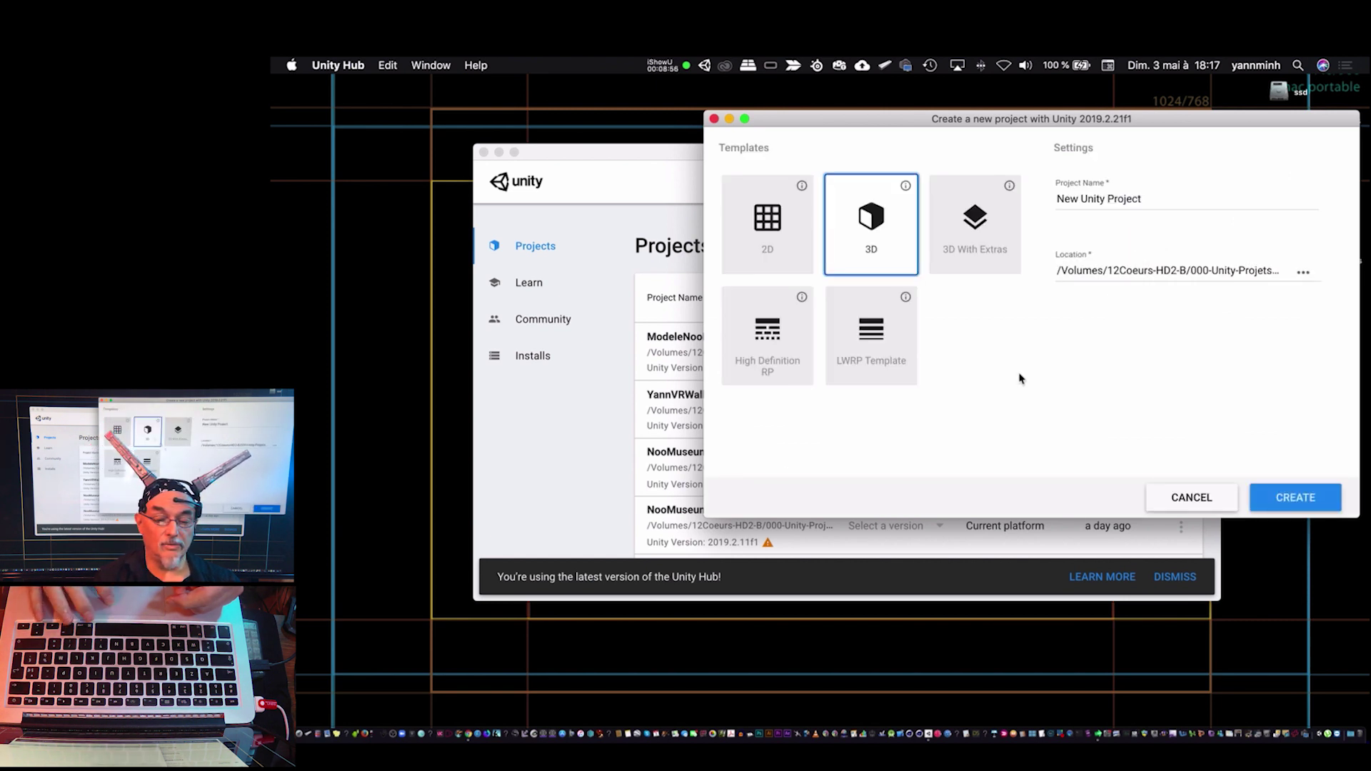
{"action": "left_click", "coordinate": [872, 222]}
{"action": "left_click", "coordinate": [1147, 200]}
{"action": "left_click", "coordinate": [1148, 200]}
{"action": "left_click", "coordinate": [1021, 202]}
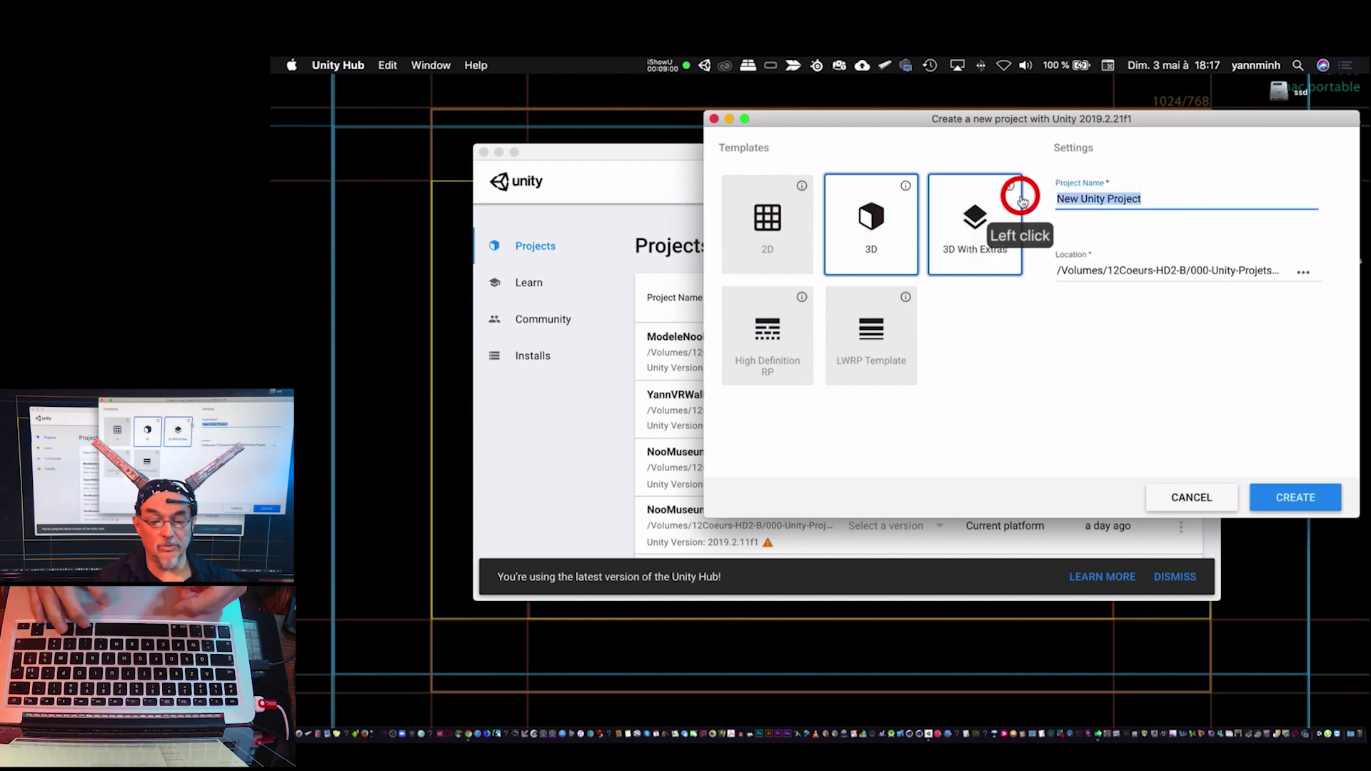
{"action": "type", "text": "DemoNoomu"}
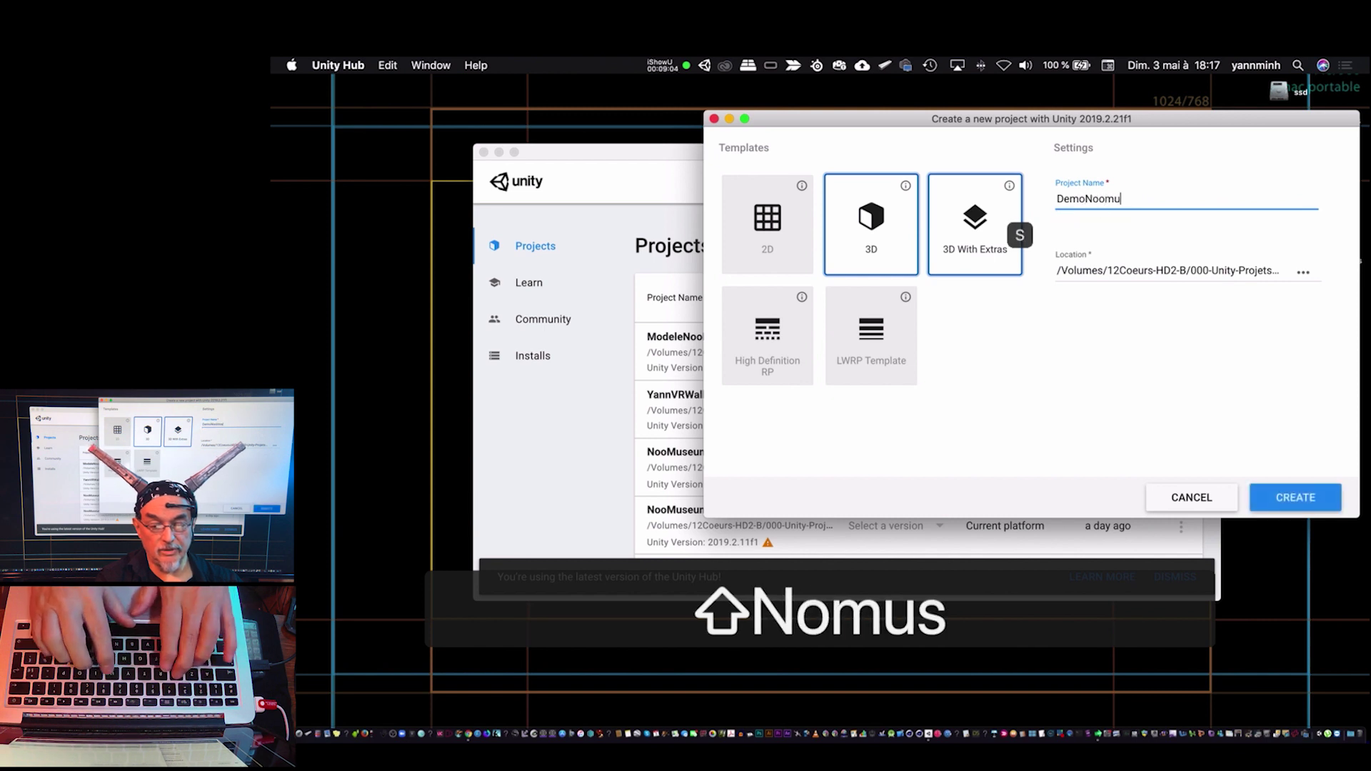
{"action": "type", "text": "seum"}
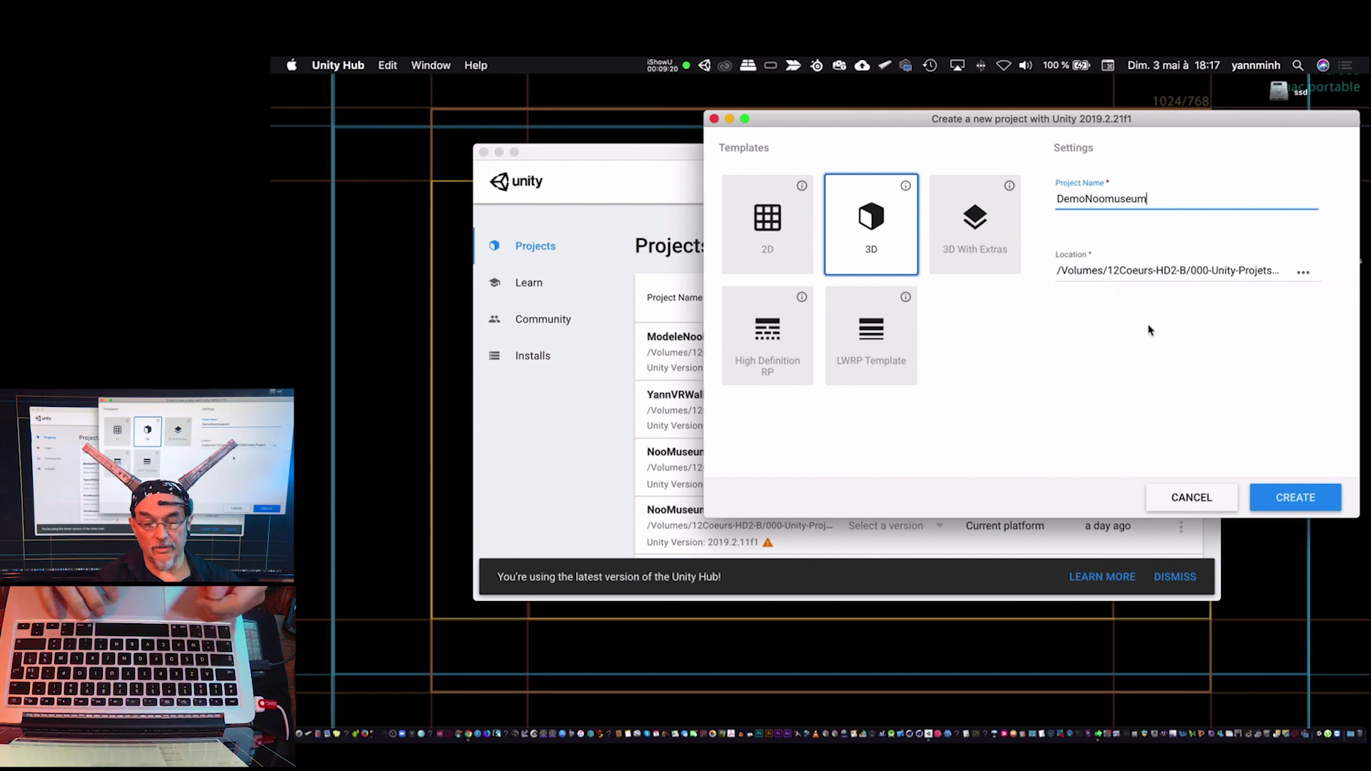
Set the project's location to the Bureau (Desktop) folder and create the project.
{"action": "left_click", "coordinate": [1303, 274]}
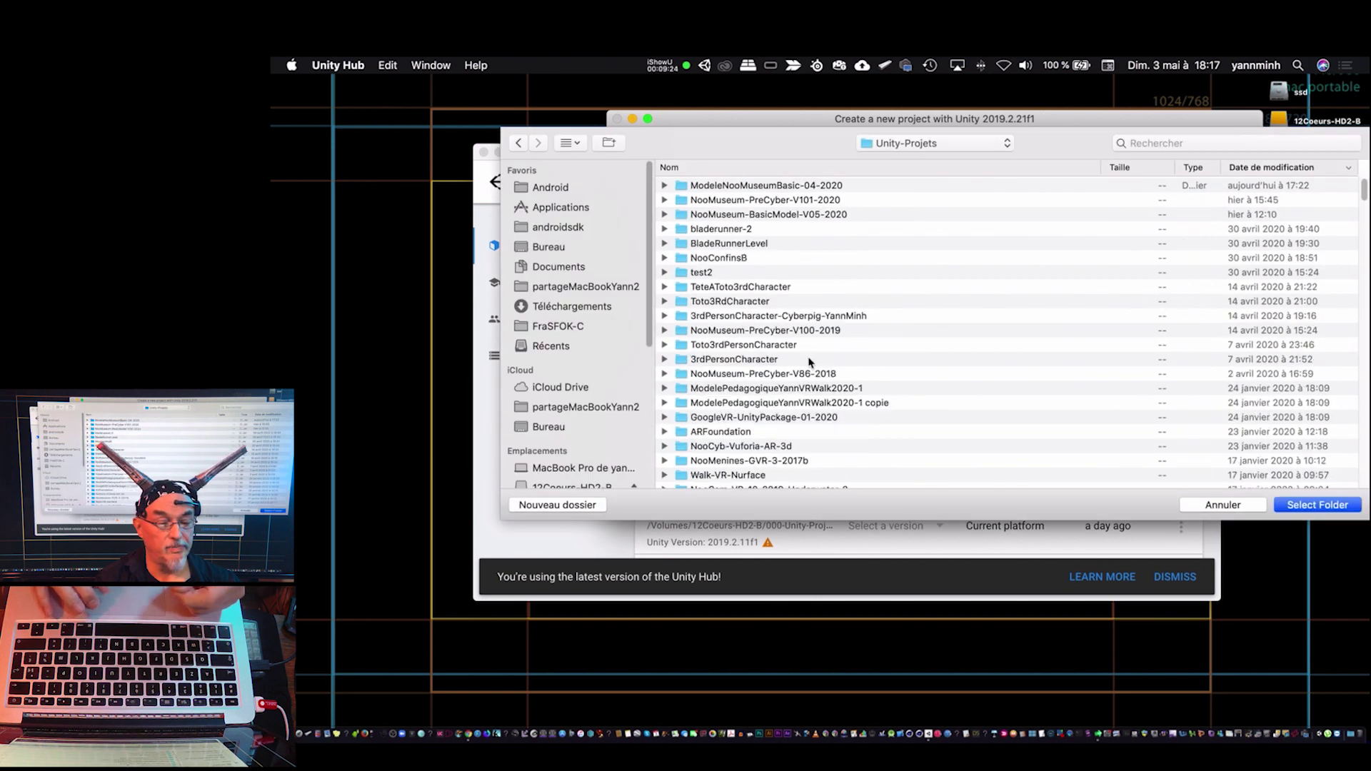
{"action": "left_click", "coordinate": [559, 249]}
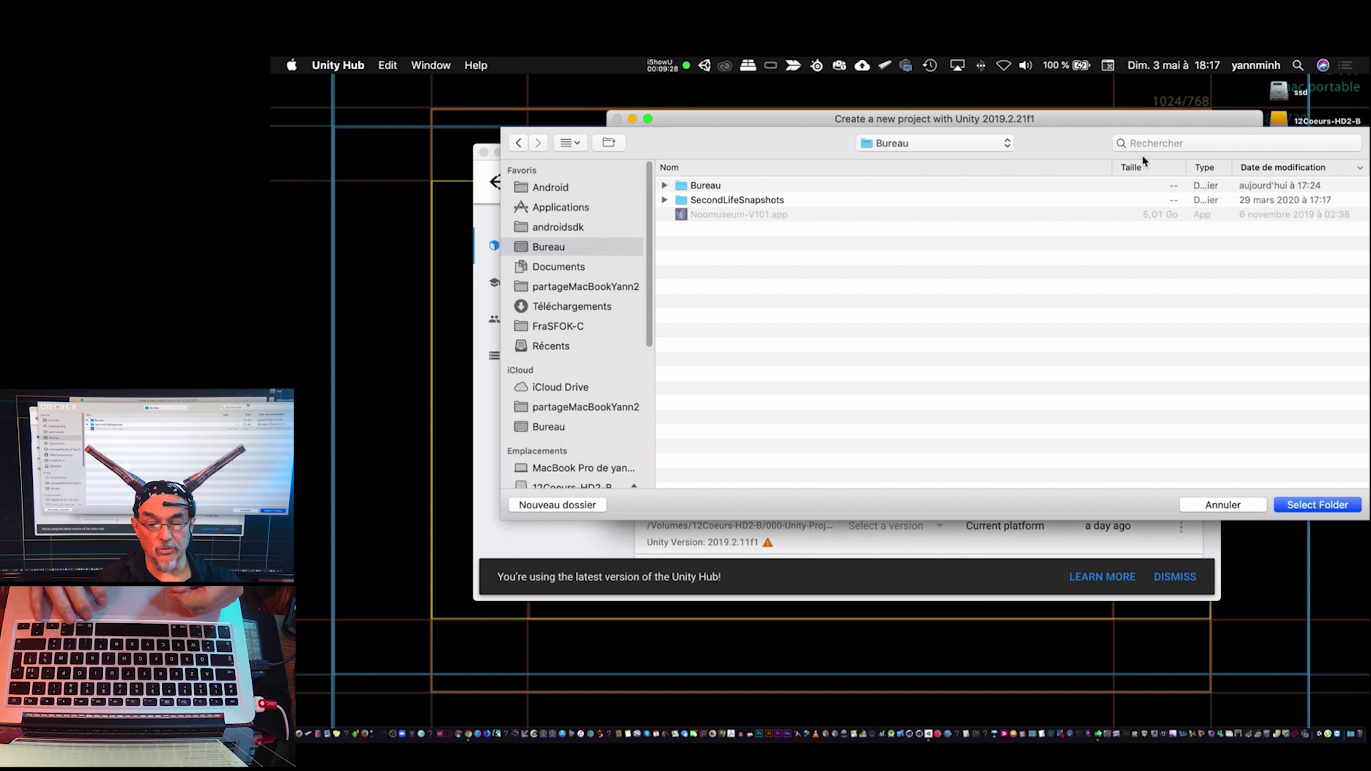
{"action": "left_click", "coordinate": [1218, 135]}
{"action": "left_click", "coordinate": [1053, 137]}
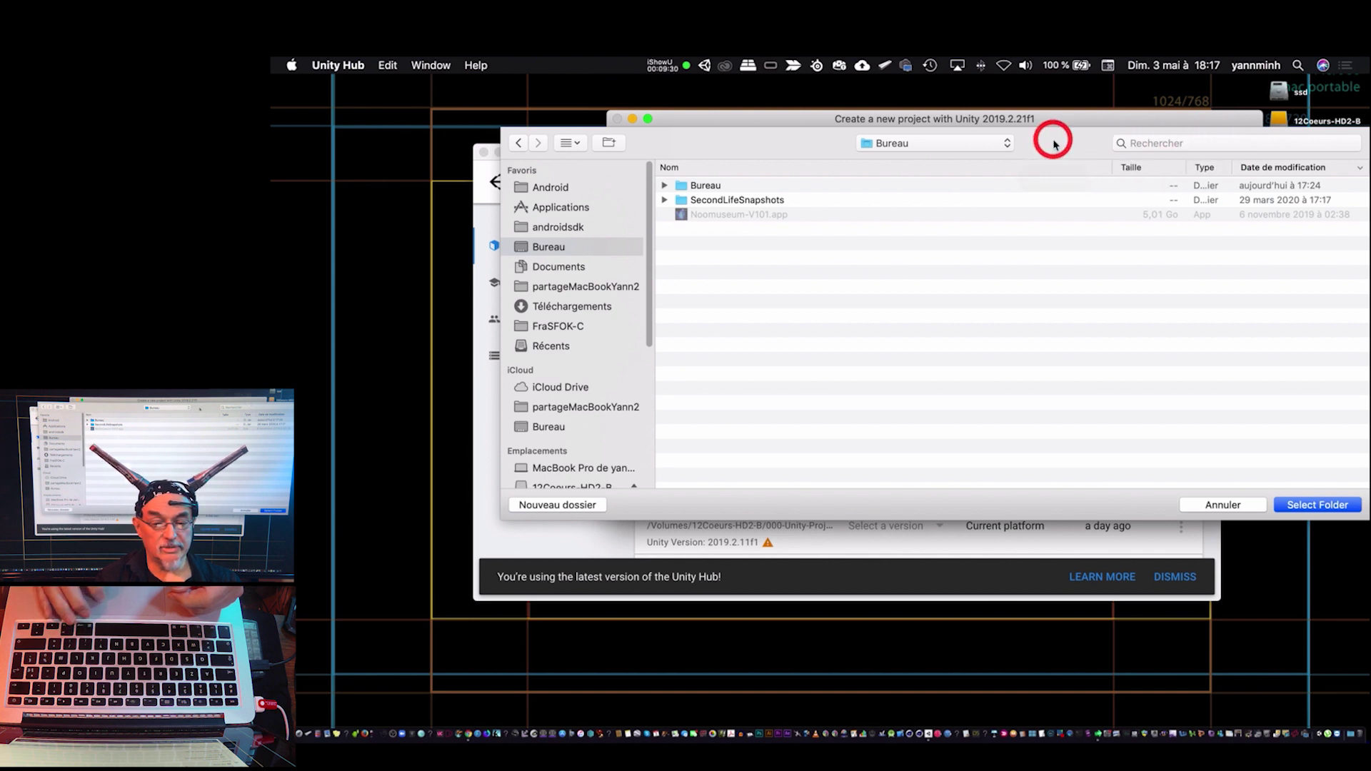
{"action": "left_click", "coordinate": [968, 117]}
{"action": "left_click", "coordinate": [900, 108]}
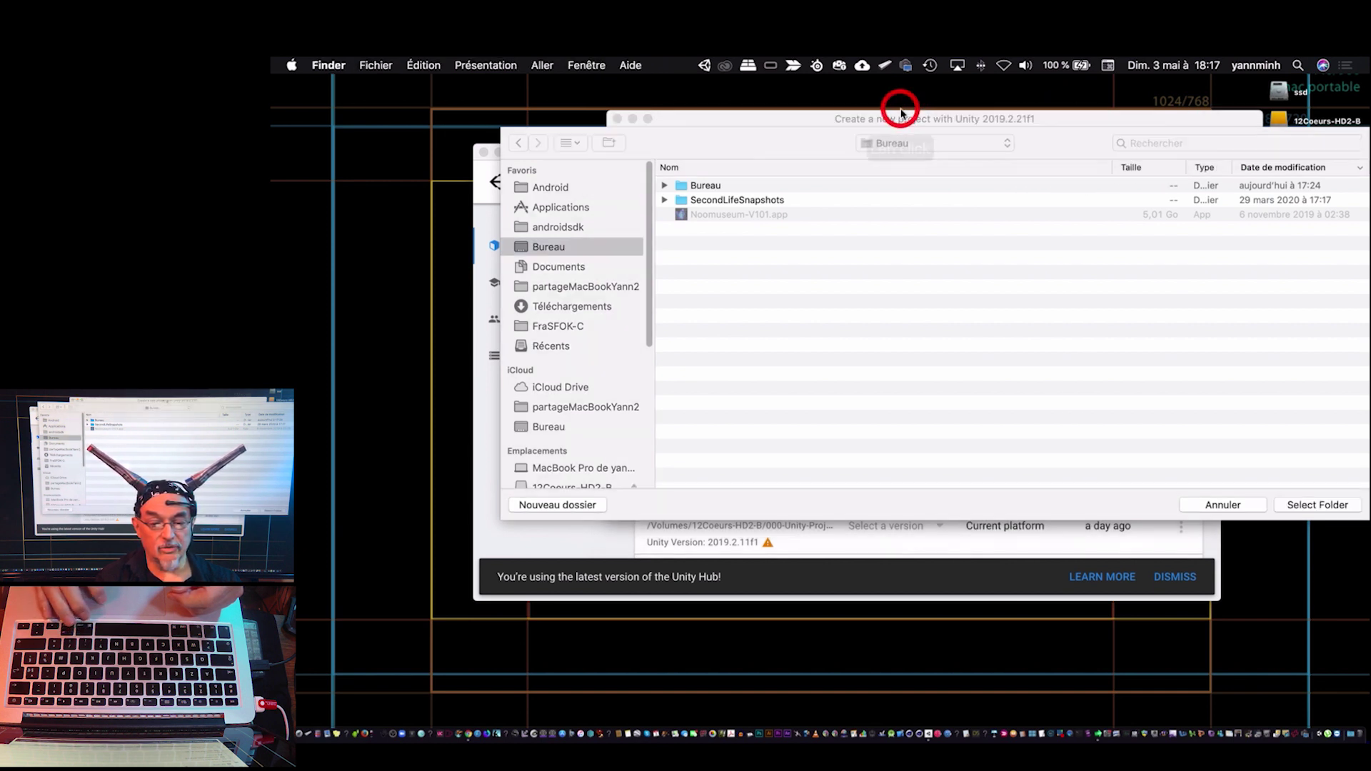
{"action": "left_click", "coordinate": [1086, 123]}
{"action": "left_click", "coordinate": [1103, 121]}
{"action": "left_click_drag", "start_coordinate": [1103, 123], "coordinate": [944, 127]}
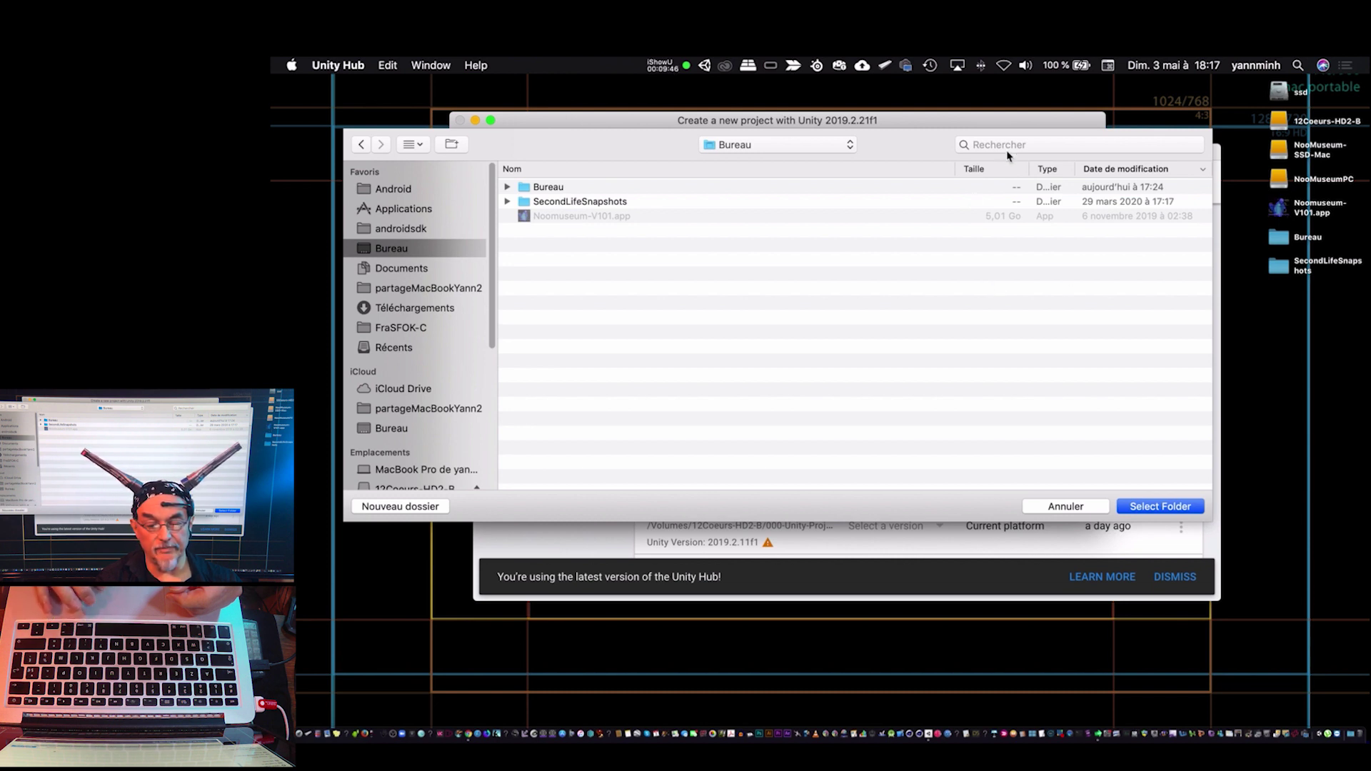
{"action": "left_click", "coordinate": [1149, 507]}
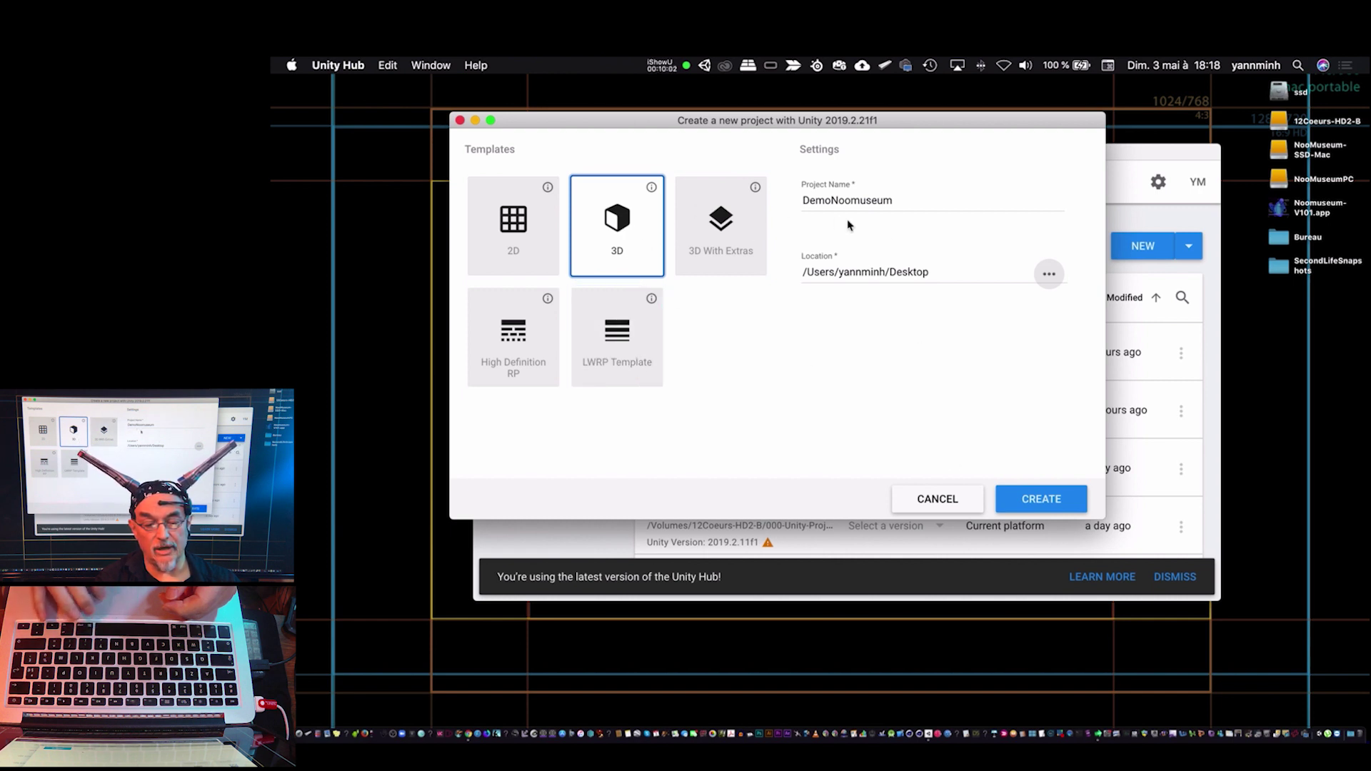
{"action": "left_click", "coordinate": [1052, 498]}
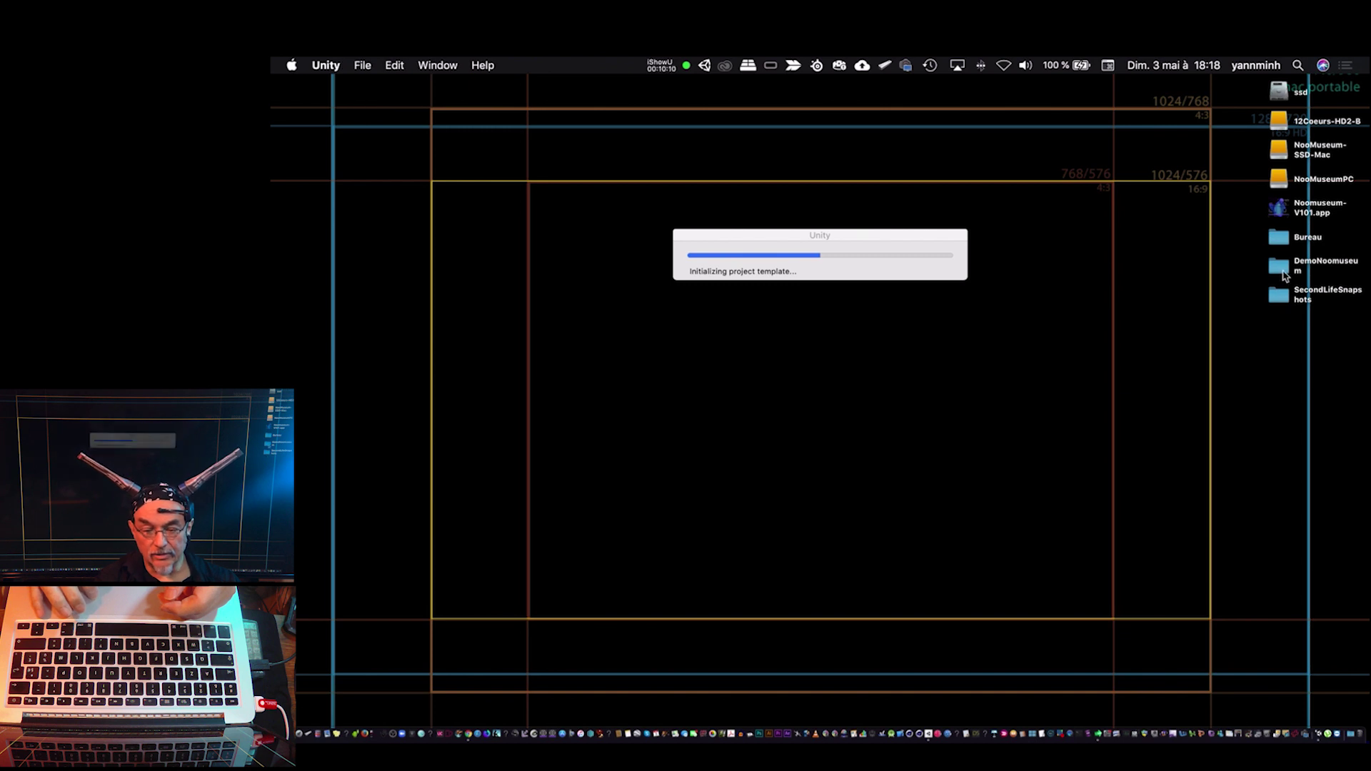
Open the DemoNoomuseum project folder from the desktop in Finder, reposition its window and go into the Assets folder.
{"action": "left_click", "coordinate": [1279, 270]}
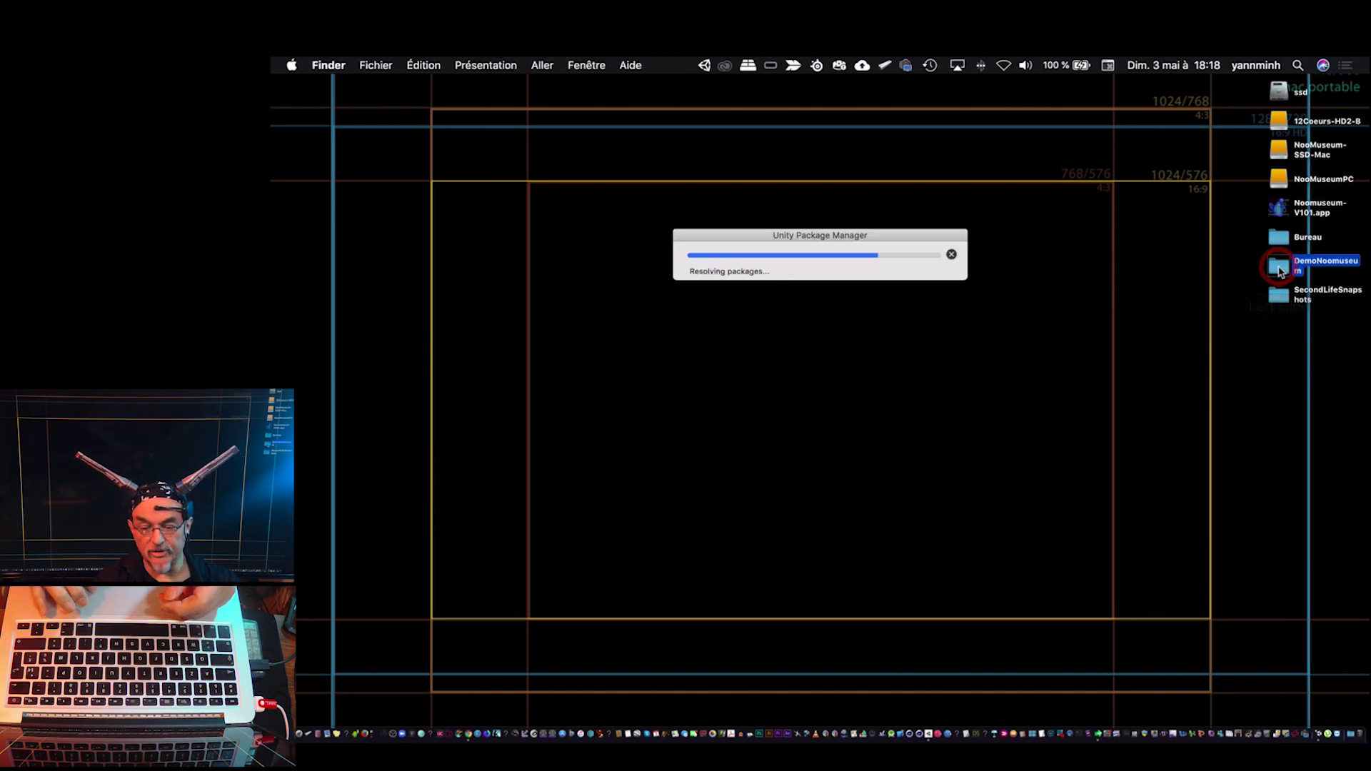
{"action": "double_click", "coordinate": [1279, 270]}
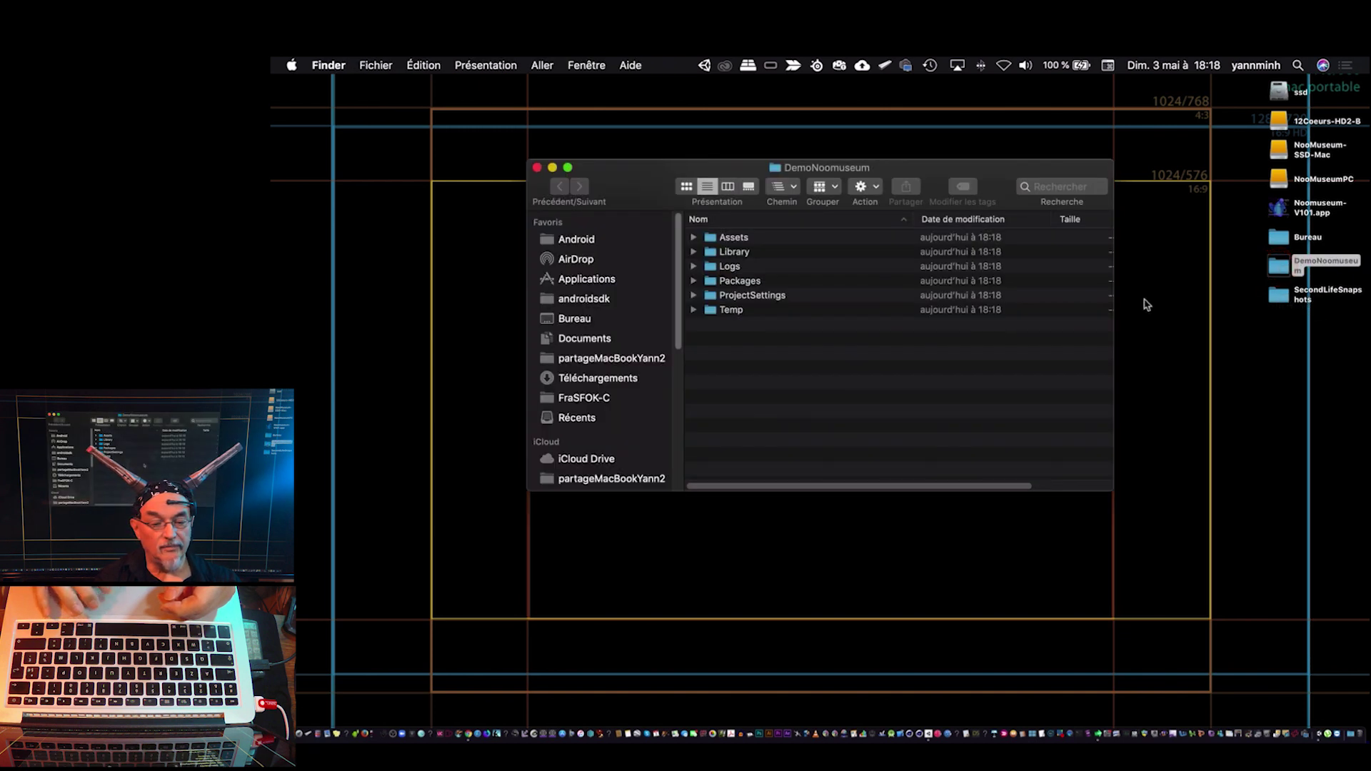
{"action": "left_click", "coordinate": [934, 153]}
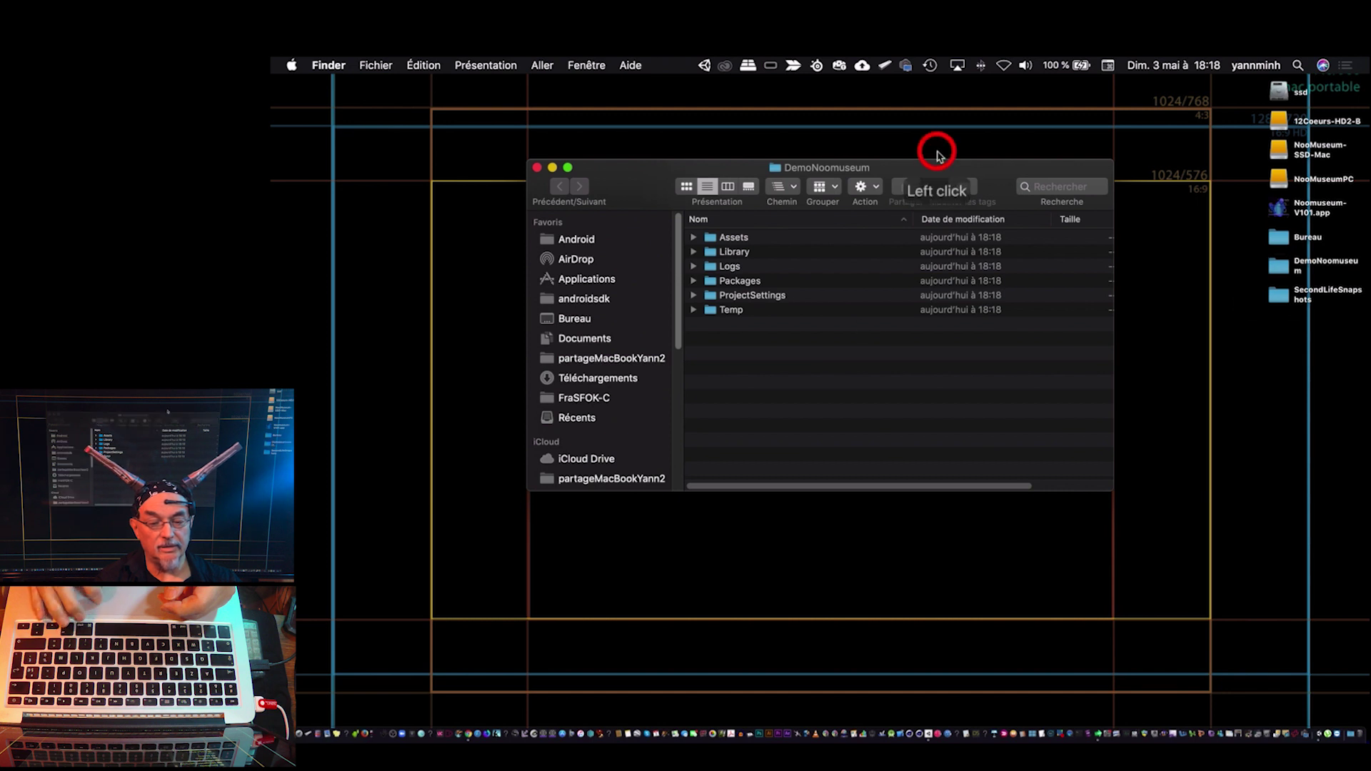
{"action": "left_click", "coordinate": [933, 168]}
{"action": "left_click_drag", "start_coordinate": [934, 168], "coordinate": [1104, 305]}
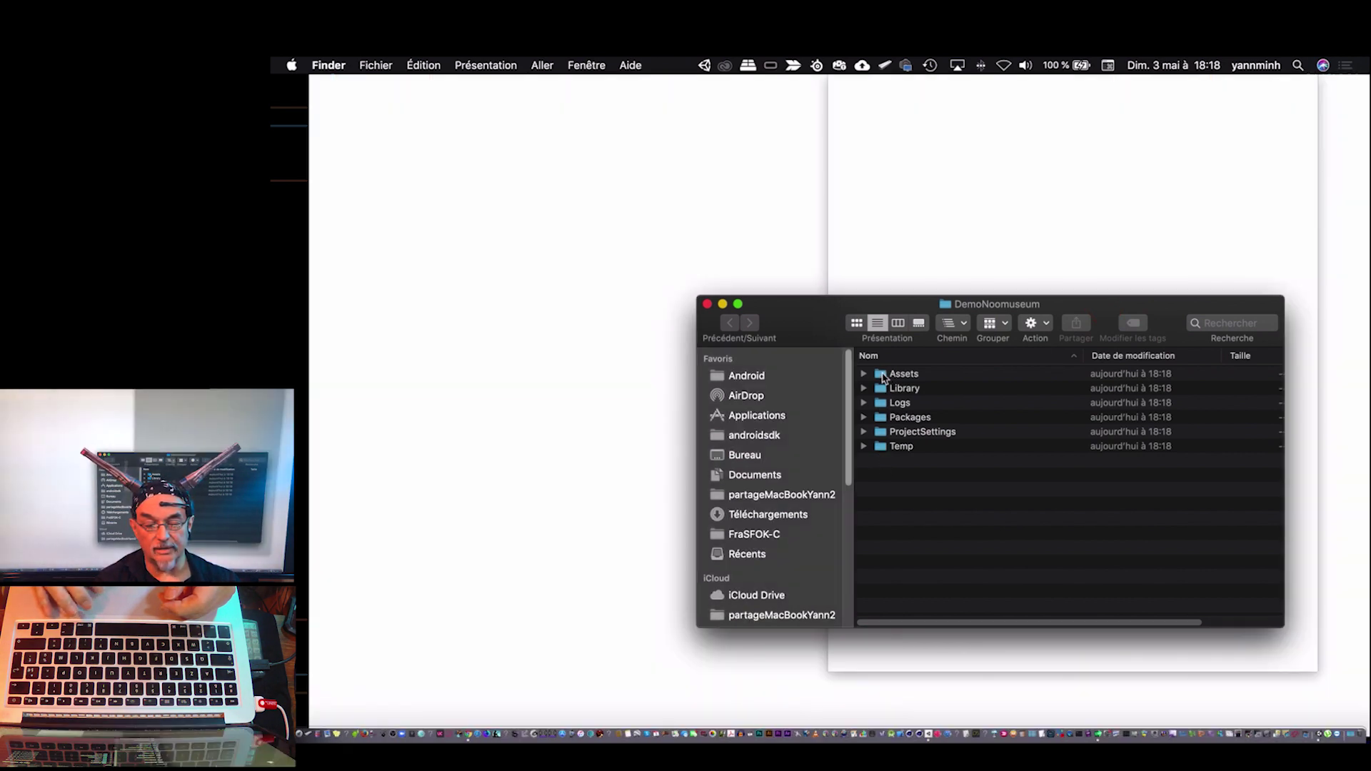
{"action": "left_click", "coordinate": [883, 375]}
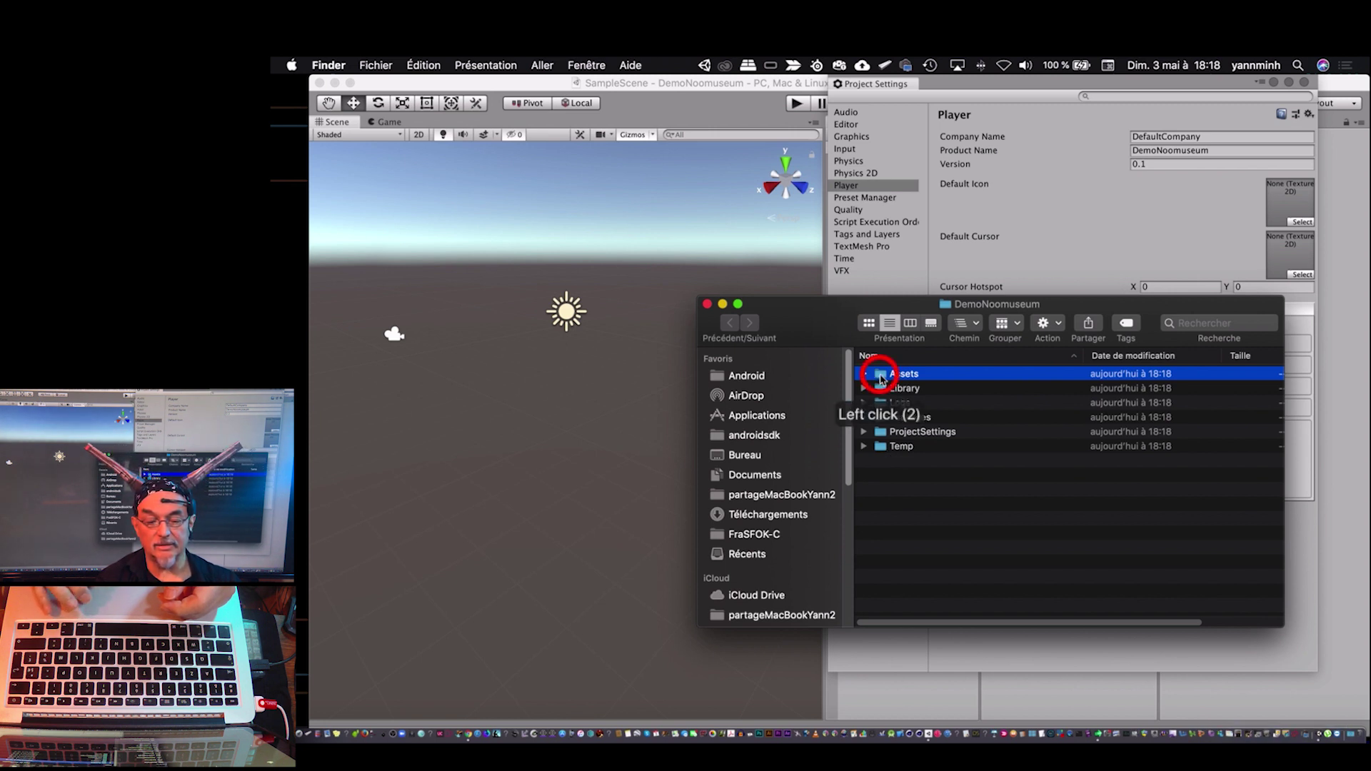
{"action": "double_click", "coordinate": [881, 379]}
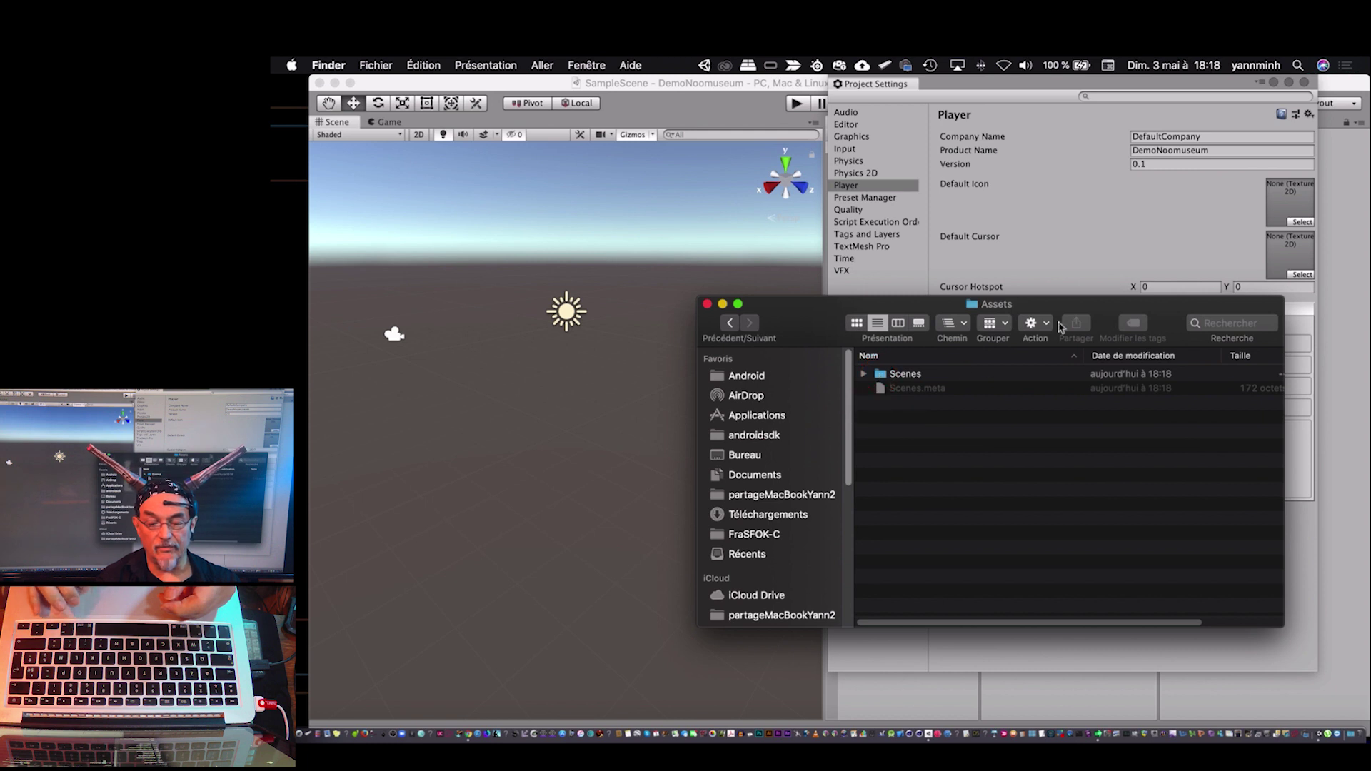
Make the Finder Assets window narrower and move it aside to uncover the Unity editor.
{"action": "left_click_drag", "start_coordinate": [1283, 627], "coordinate": [1148, 640]}
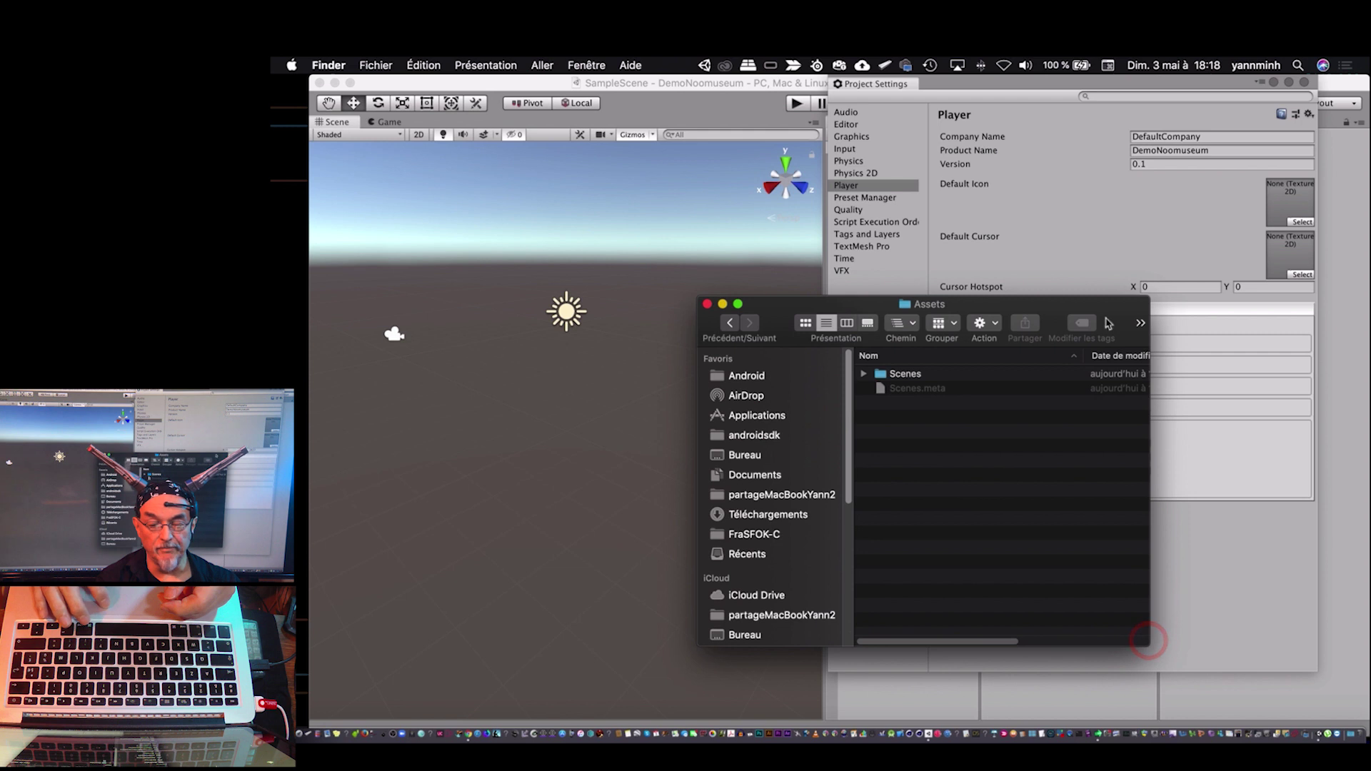
{"action": "left_click", "coordinate": [1109, 306]}
{"action": "left_click_drag", "start_coordinate": [1109, 306], "coordinate": [1312, 352]}
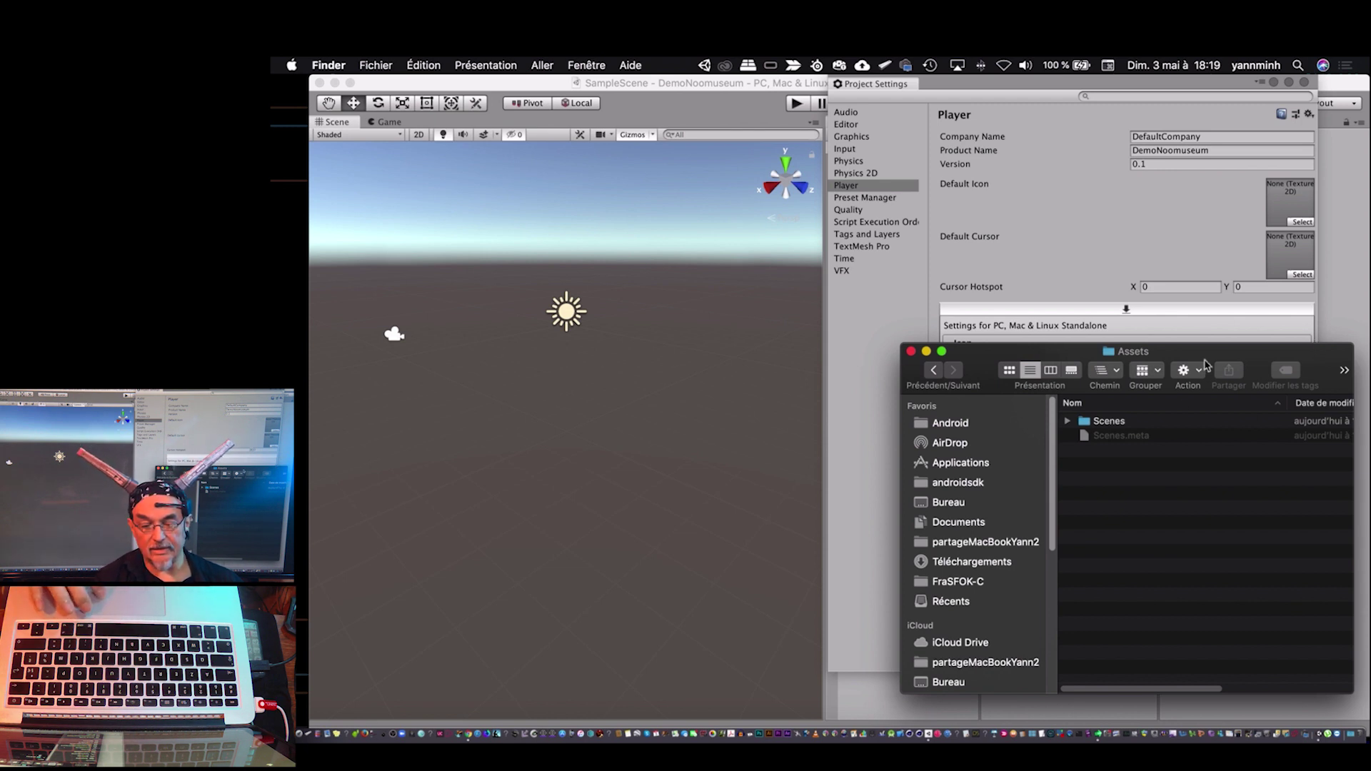
{"action": "left_click_drag", "start_coordinate": [1205, 356], "coordinate": [1217, 364]}
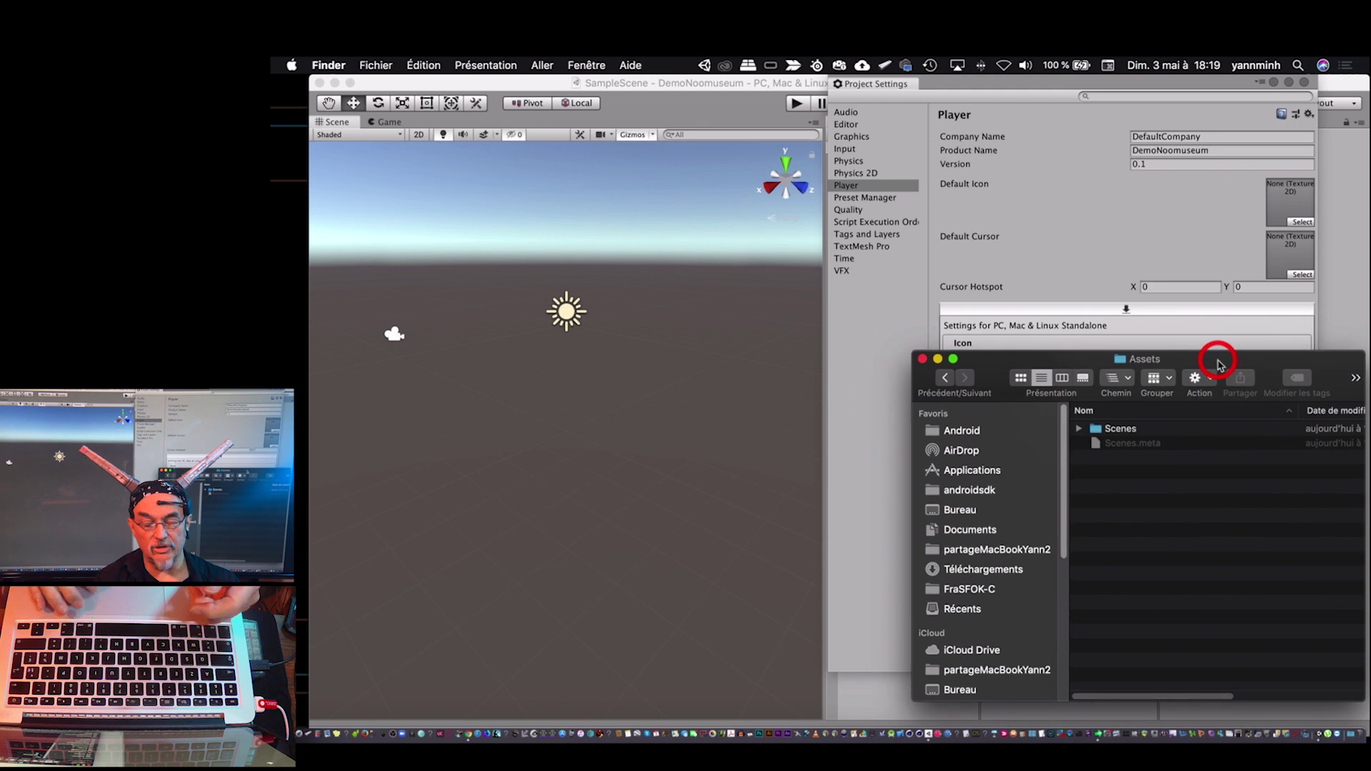
Switch to Unity, close the Project Settings window, and try the Default editor layout before applying 2 by 3.
{"action": "left_click", "coordinate": [1132, 87]}
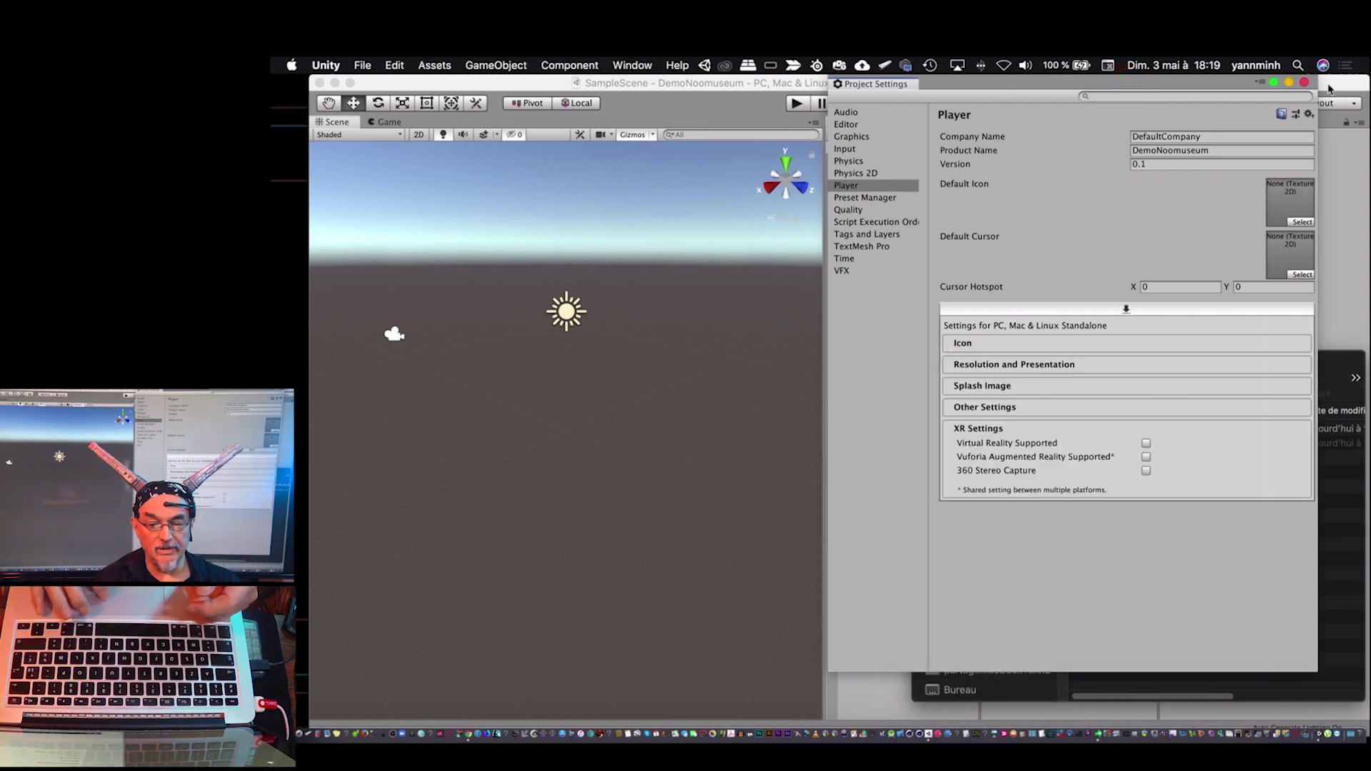
{"action": "left_click", "coordinate": [1303, 82]}
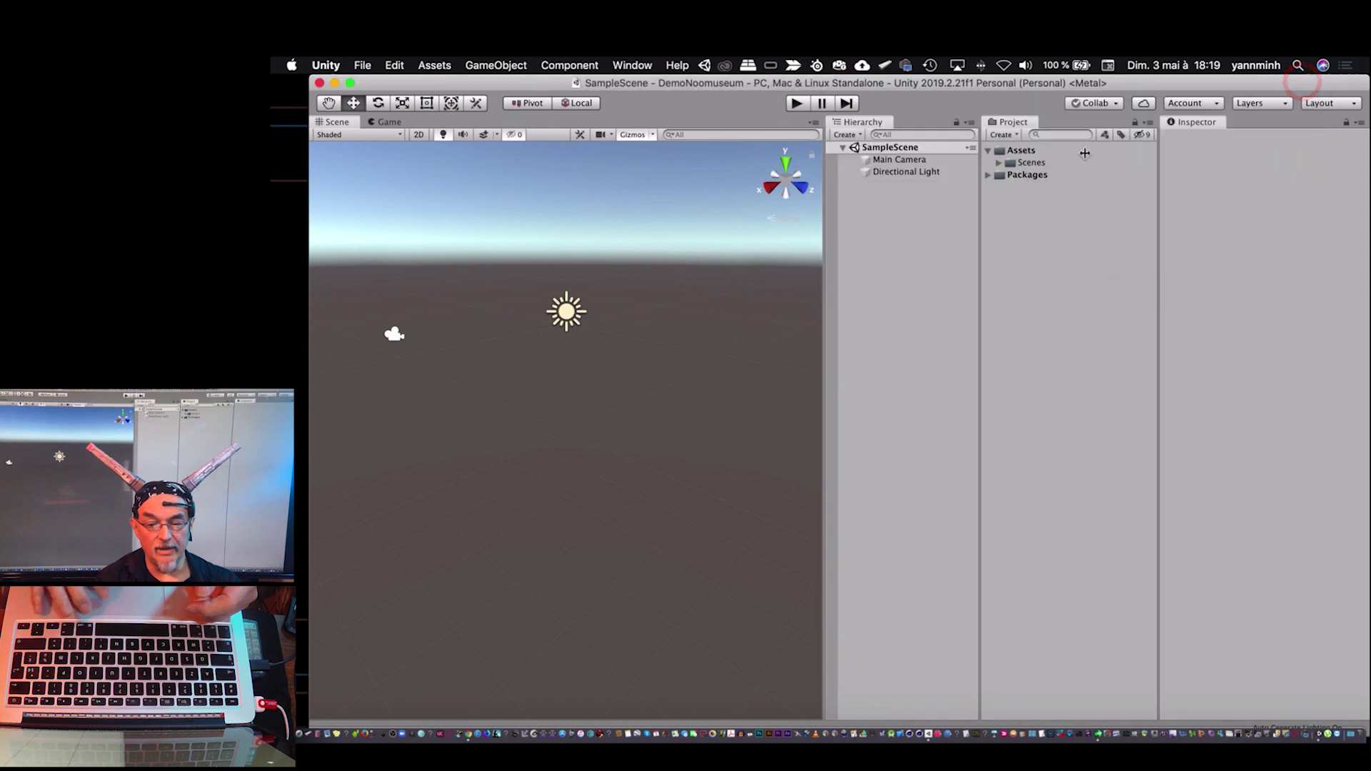
{"action": "left_click", "coordinate": [1344, 105]}
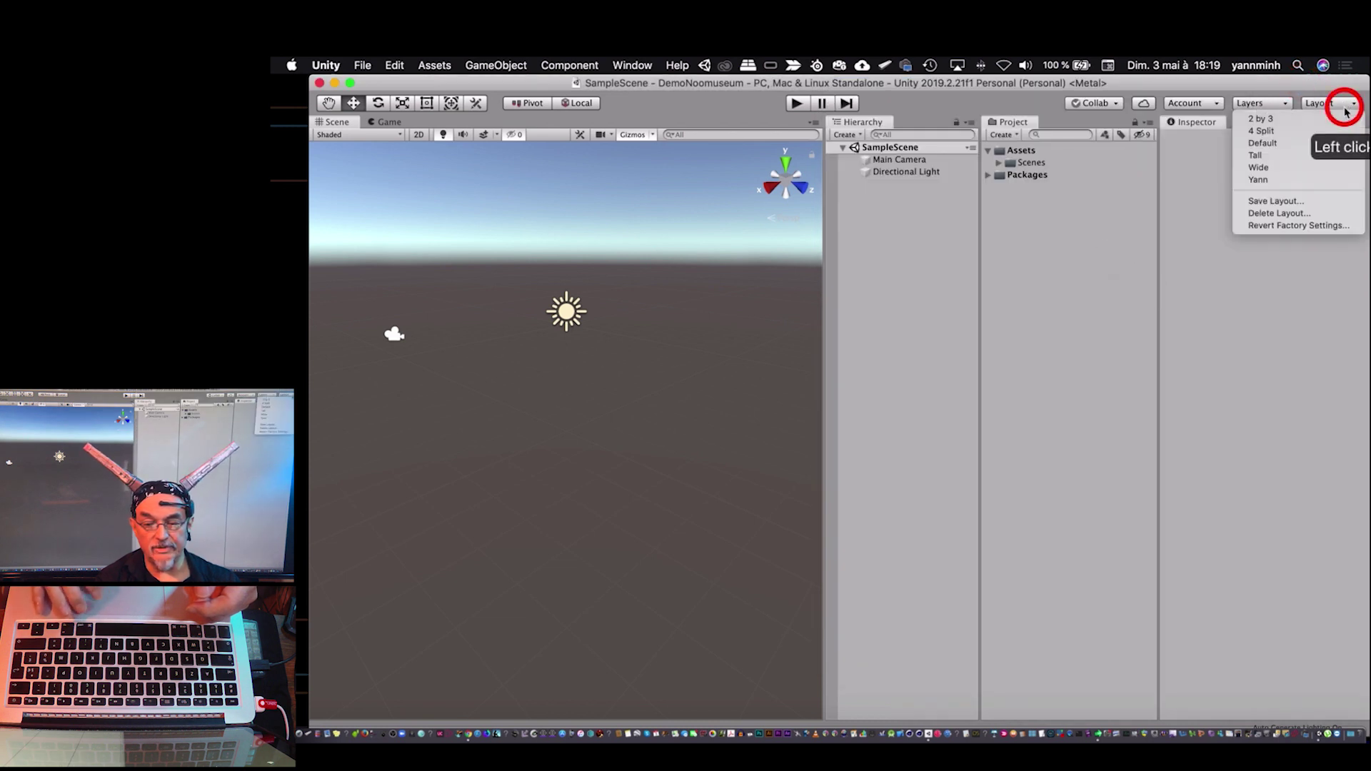
{"action": "left_click", "coordinate": [1304, 143]}
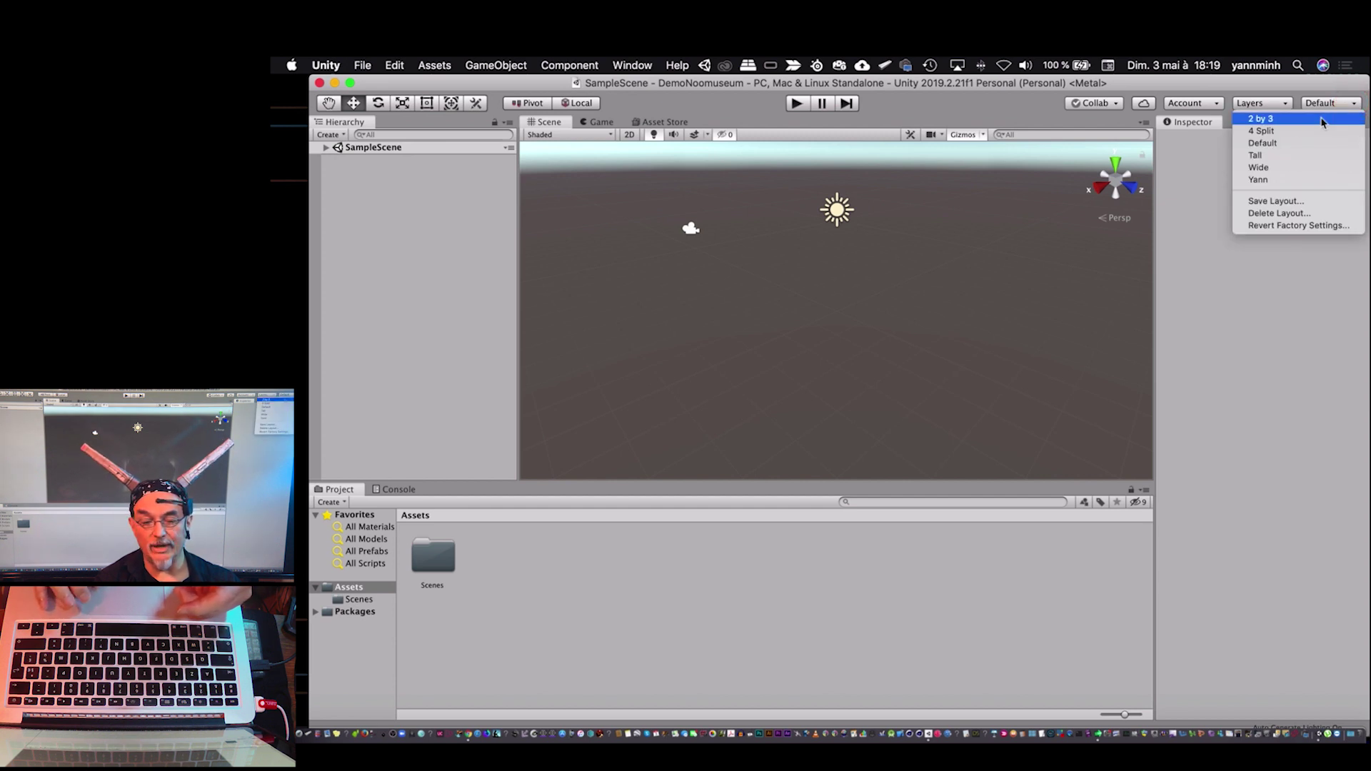
{"action": "left_click", "coordinate": [1323, 120]}
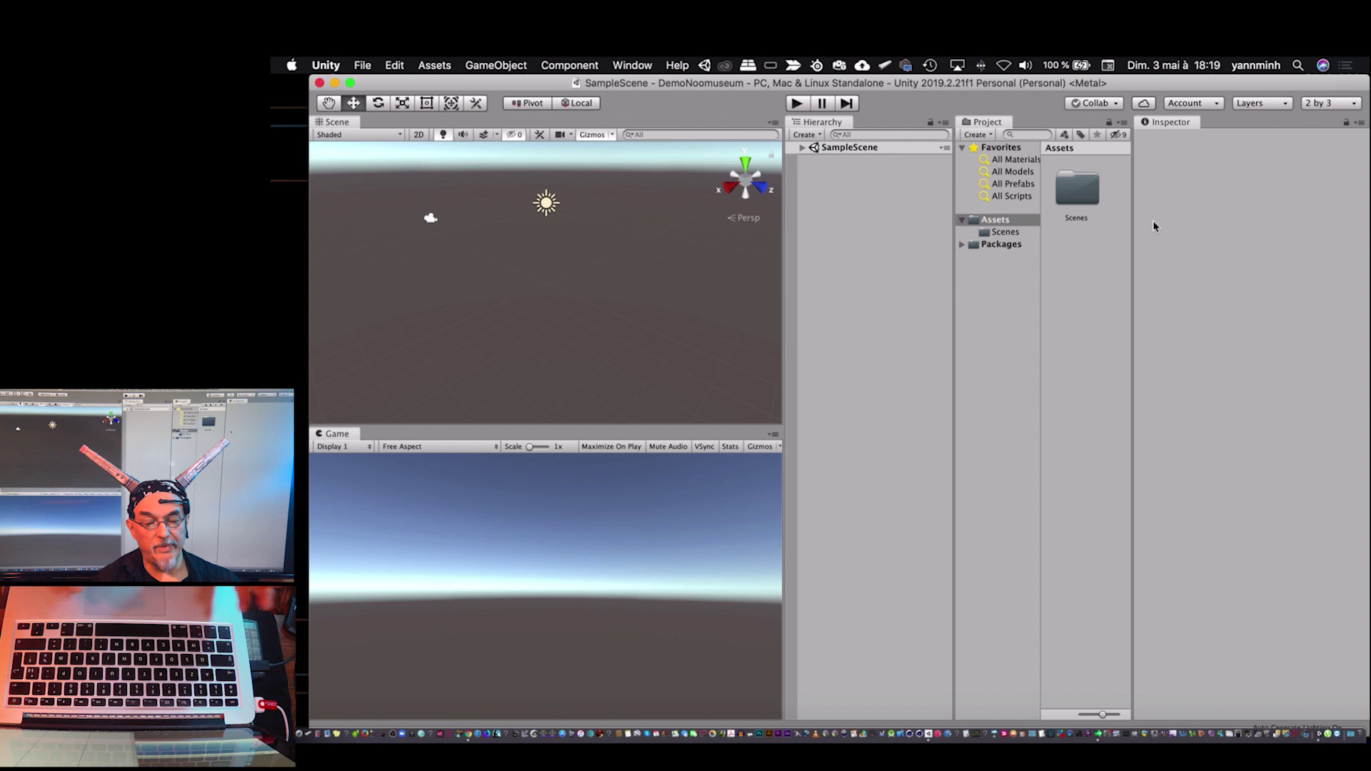
Set the Project view to One Column Layout and shrink the Unity window, with the Finder Assets window brought in front.
{"action": "left_click", "coordinate": [1125, 124]}
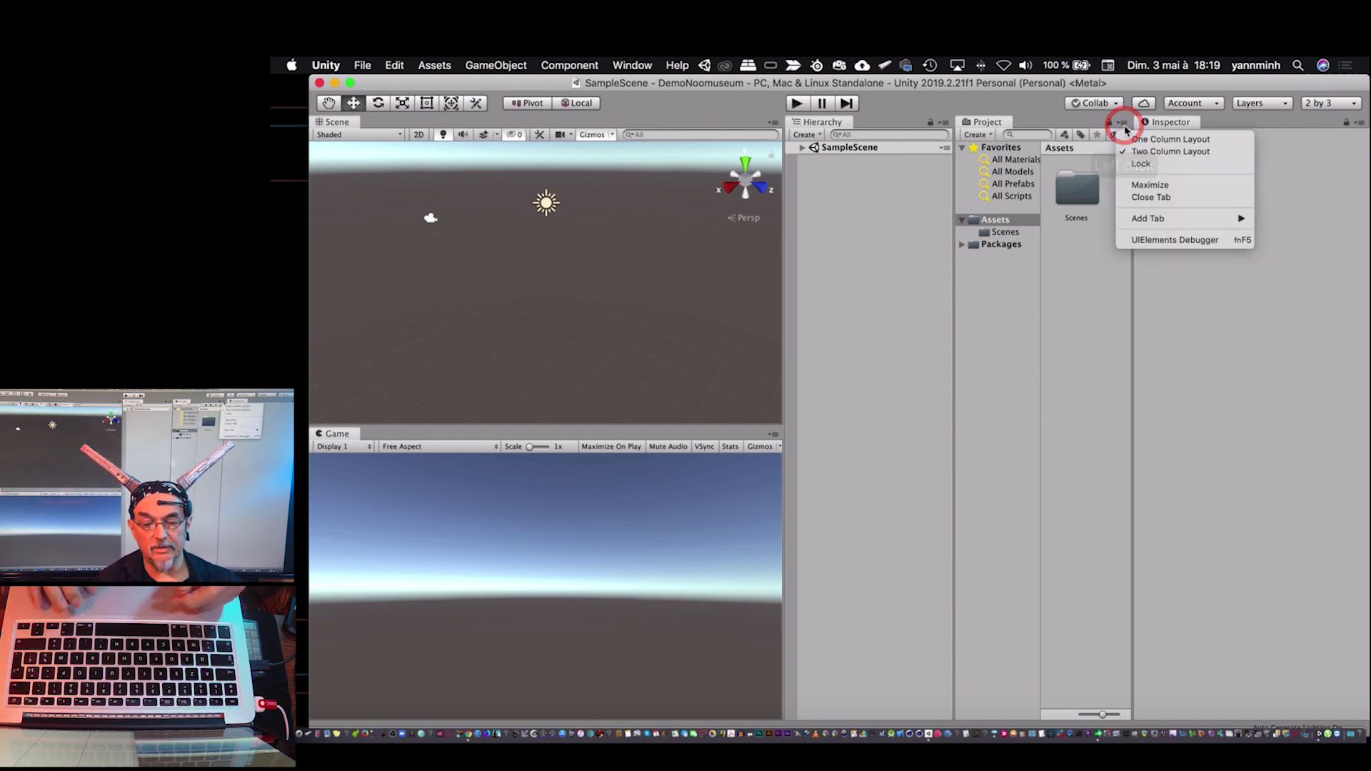
{"action": "left_click", "coordinate": [1145, 140]}
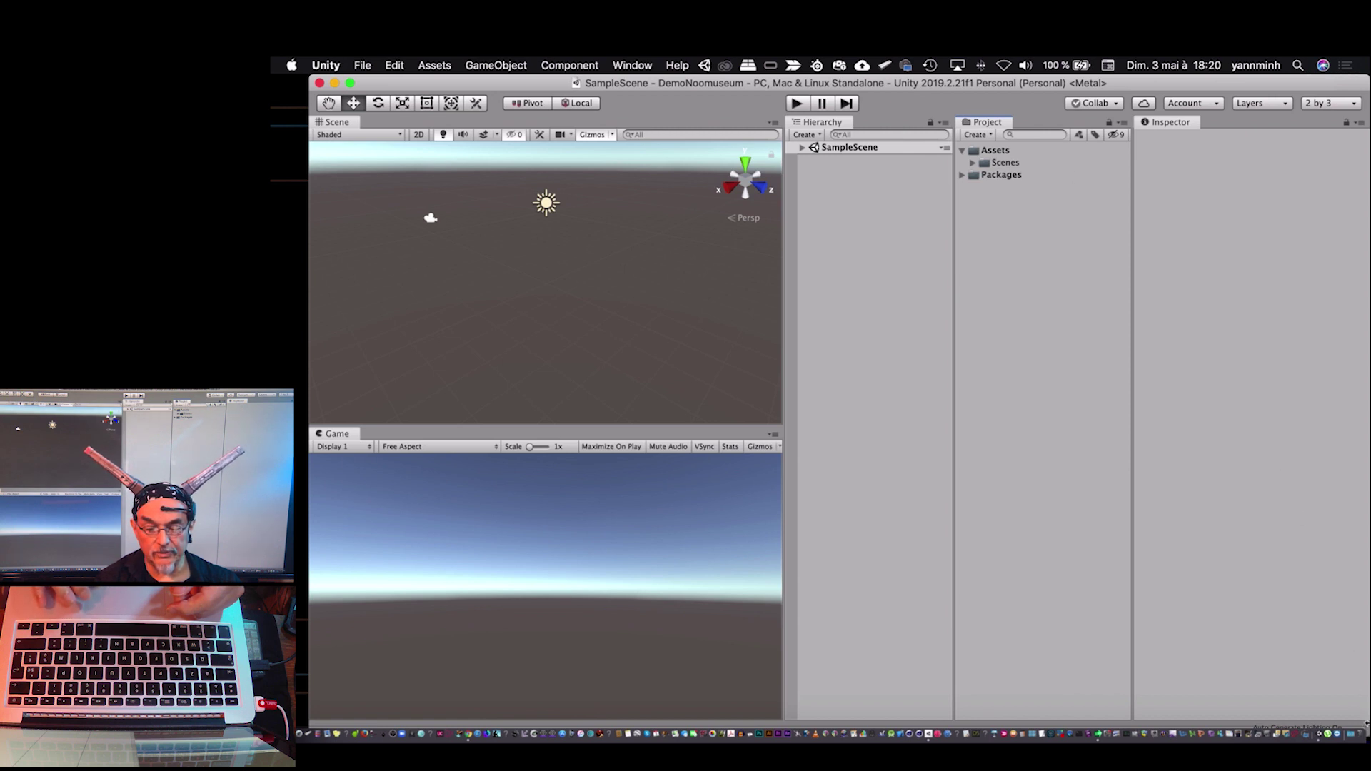
{"action": "left_click_drag", "start_coordinate": [1363, 729], "coordinate": [1268, 712]}
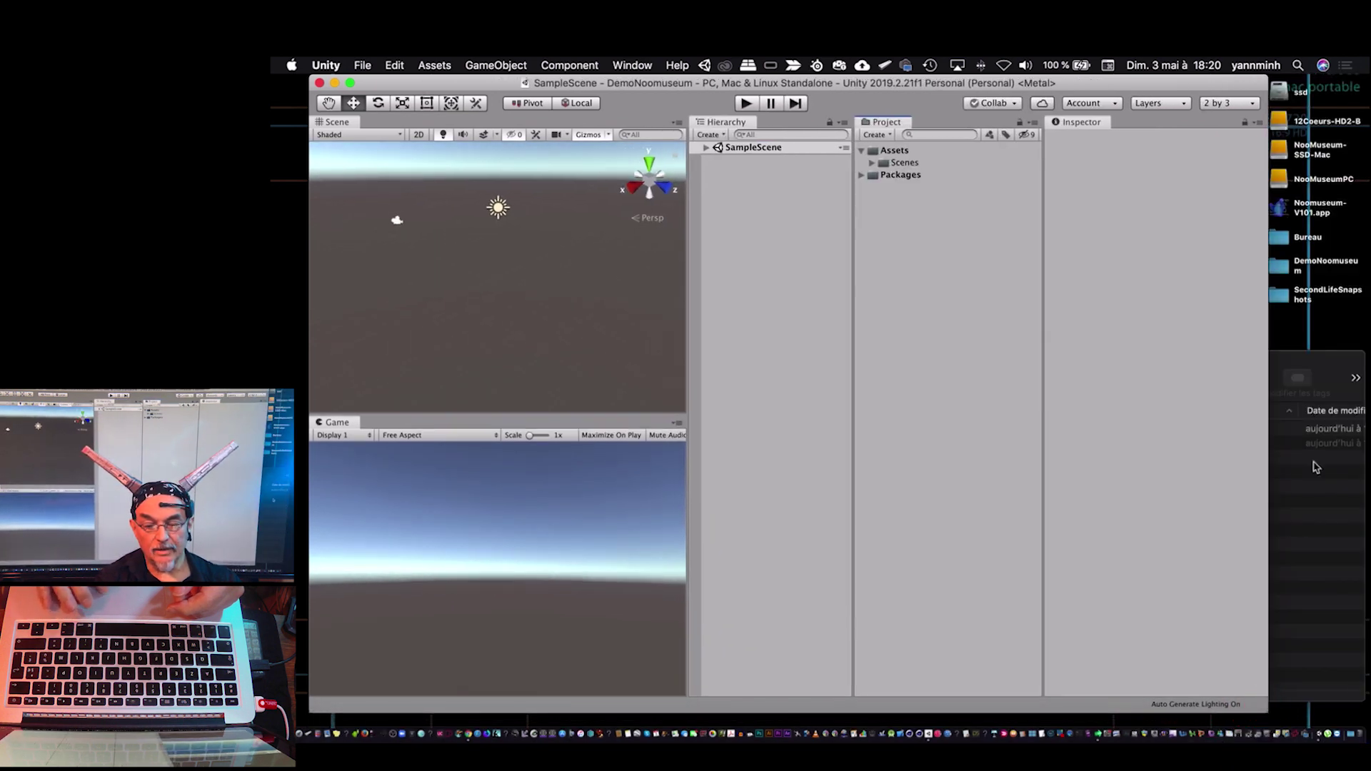
{"action": "left_click", "coordinate": [1321, 362]}
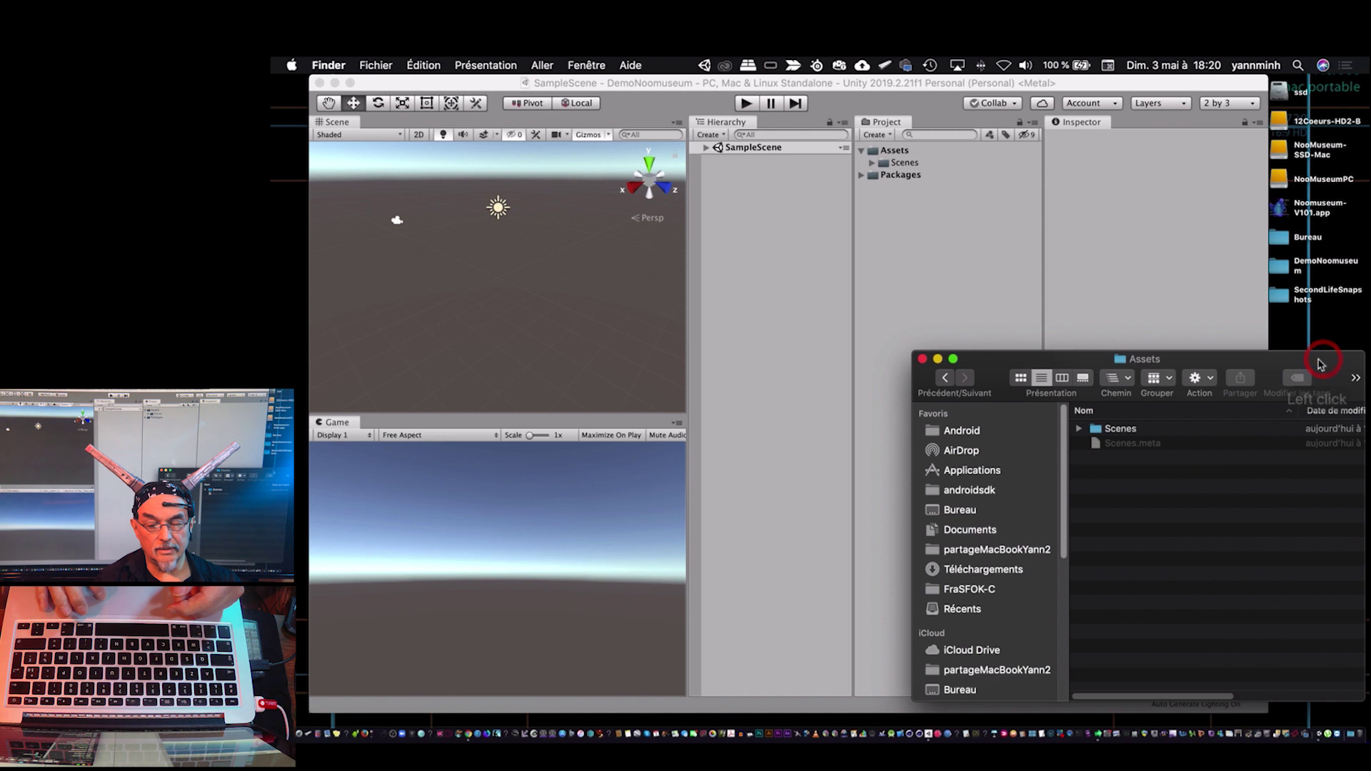
{"action": "left_click", "coordinate": [1306, 361]}
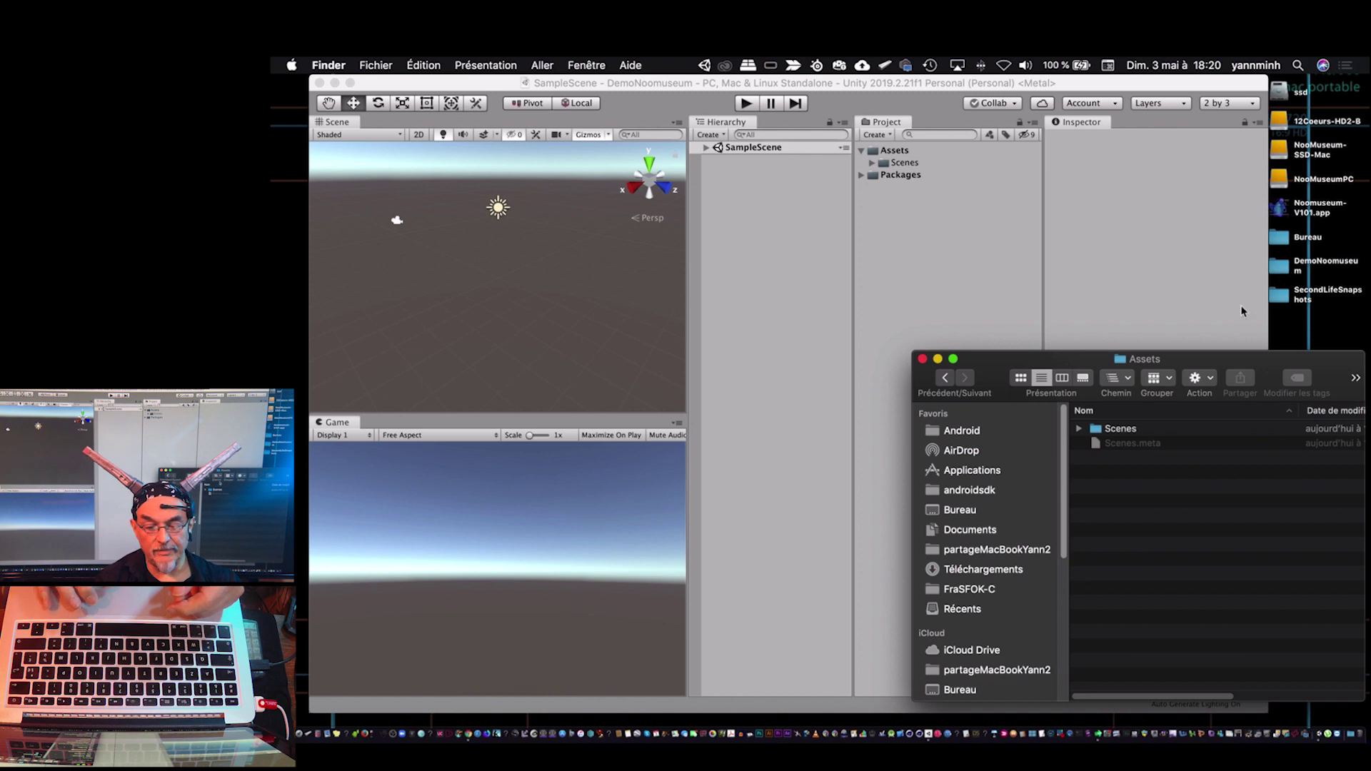
In Finder, go up to the parent DemoNoomuseum folder and reopen its Assets folder.
{"action": "left_click", "coordinate": [1118, 378]}
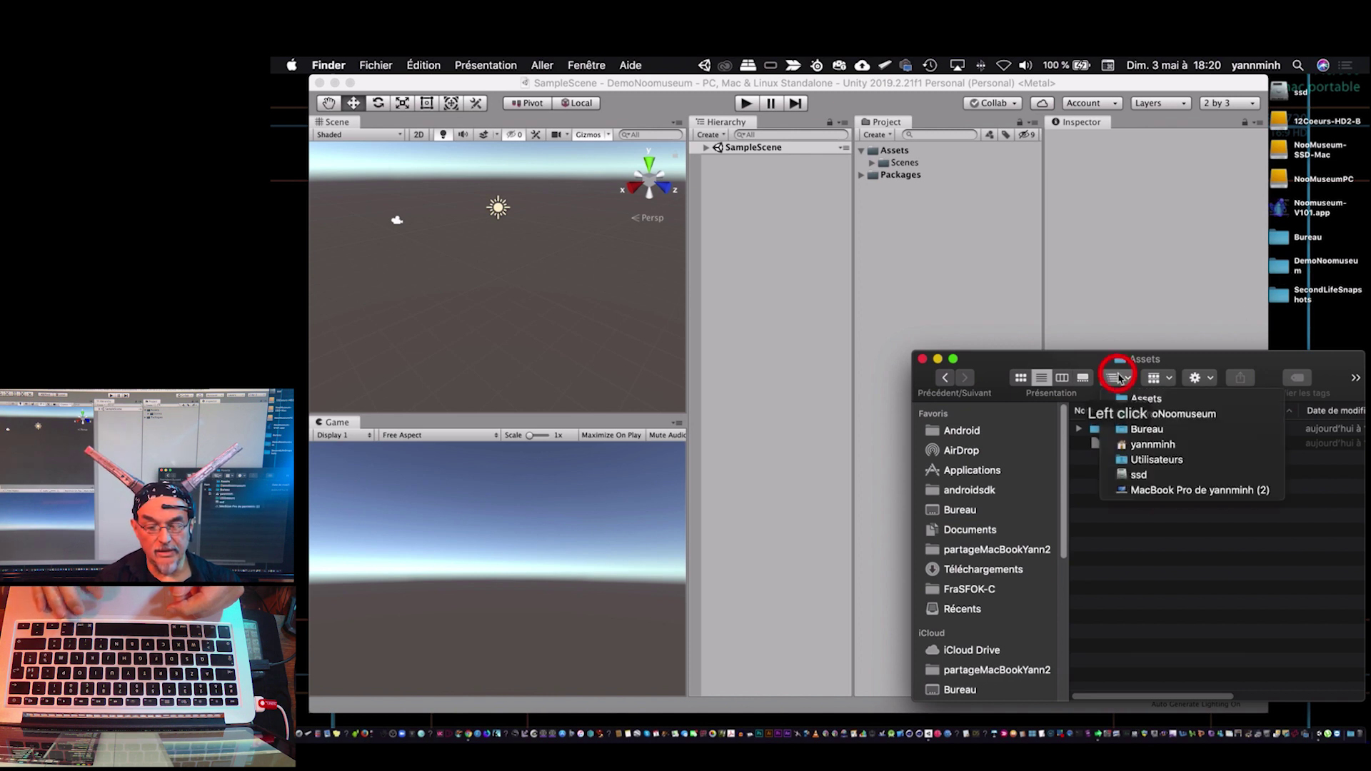
{"action": "left_click", "coordinate": [1142, 414]}
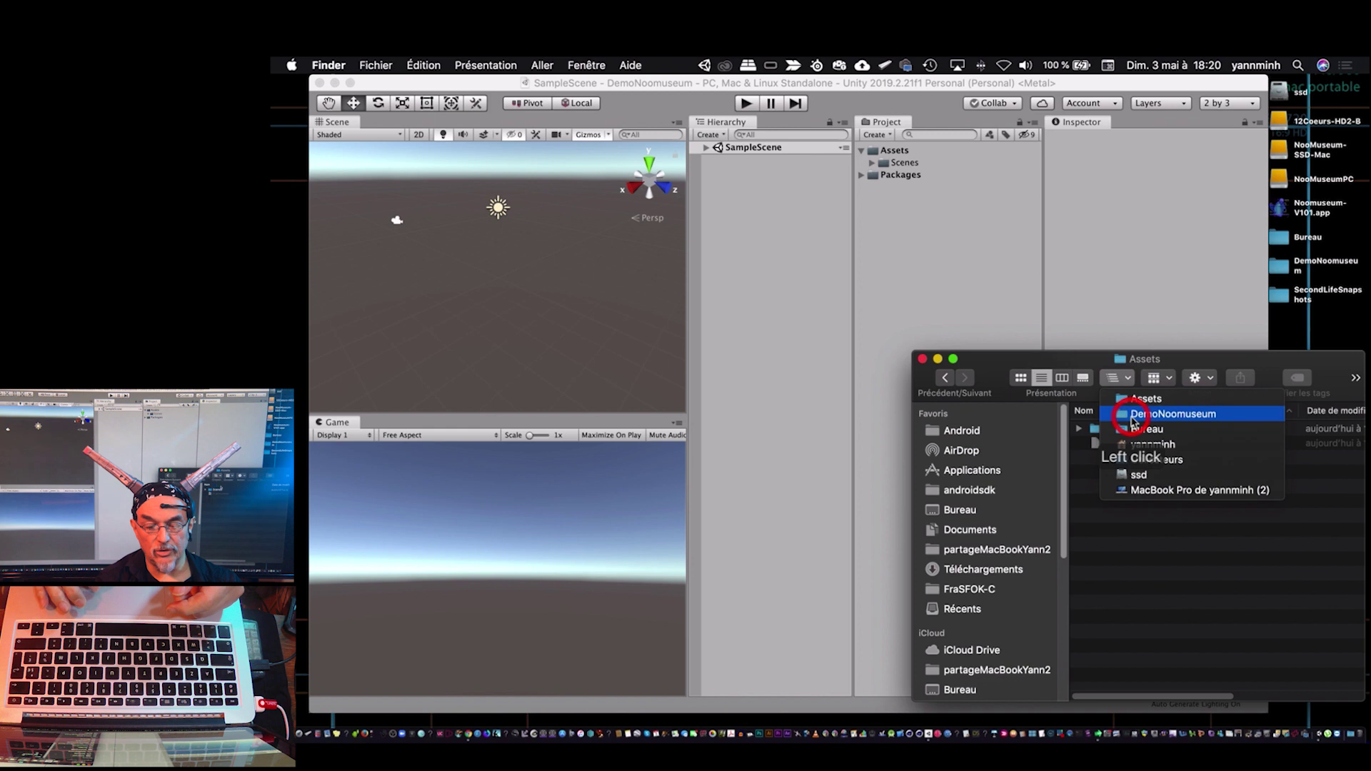
{"action": "double_click", "coordinate": [1103, 430]}
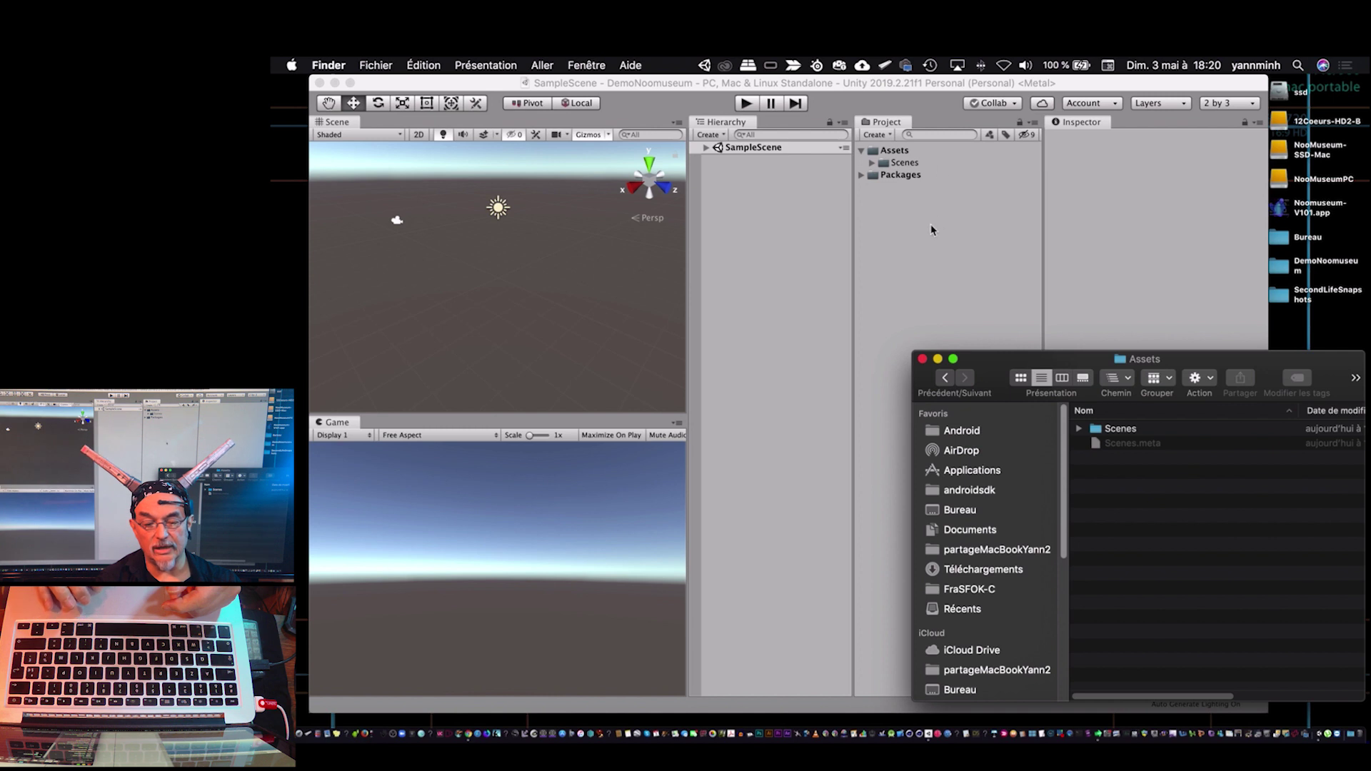
Create a new folder named Texture inside the Assets folder in Finder.
{"action": "left_click", "coordinate": [1106, 482]}
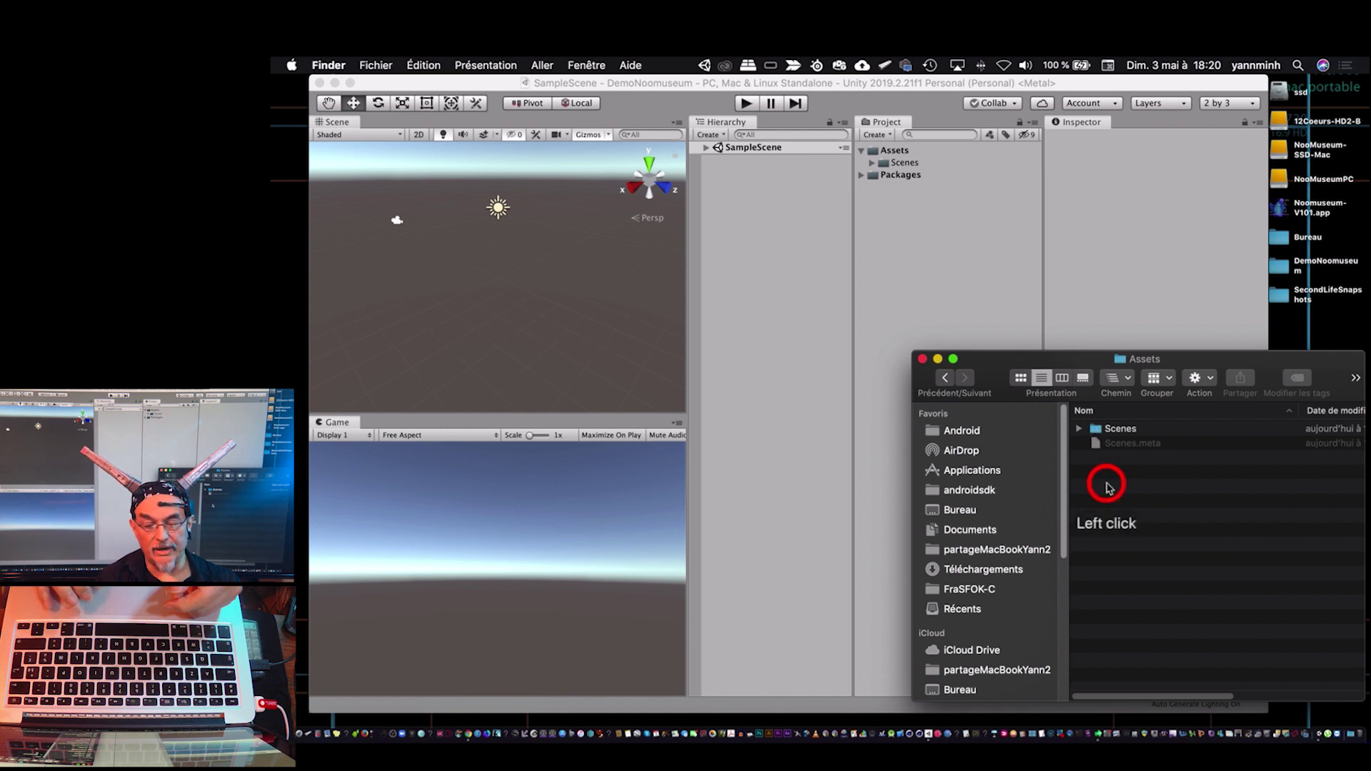
{"action": "key", "text": "super+shift+n"}
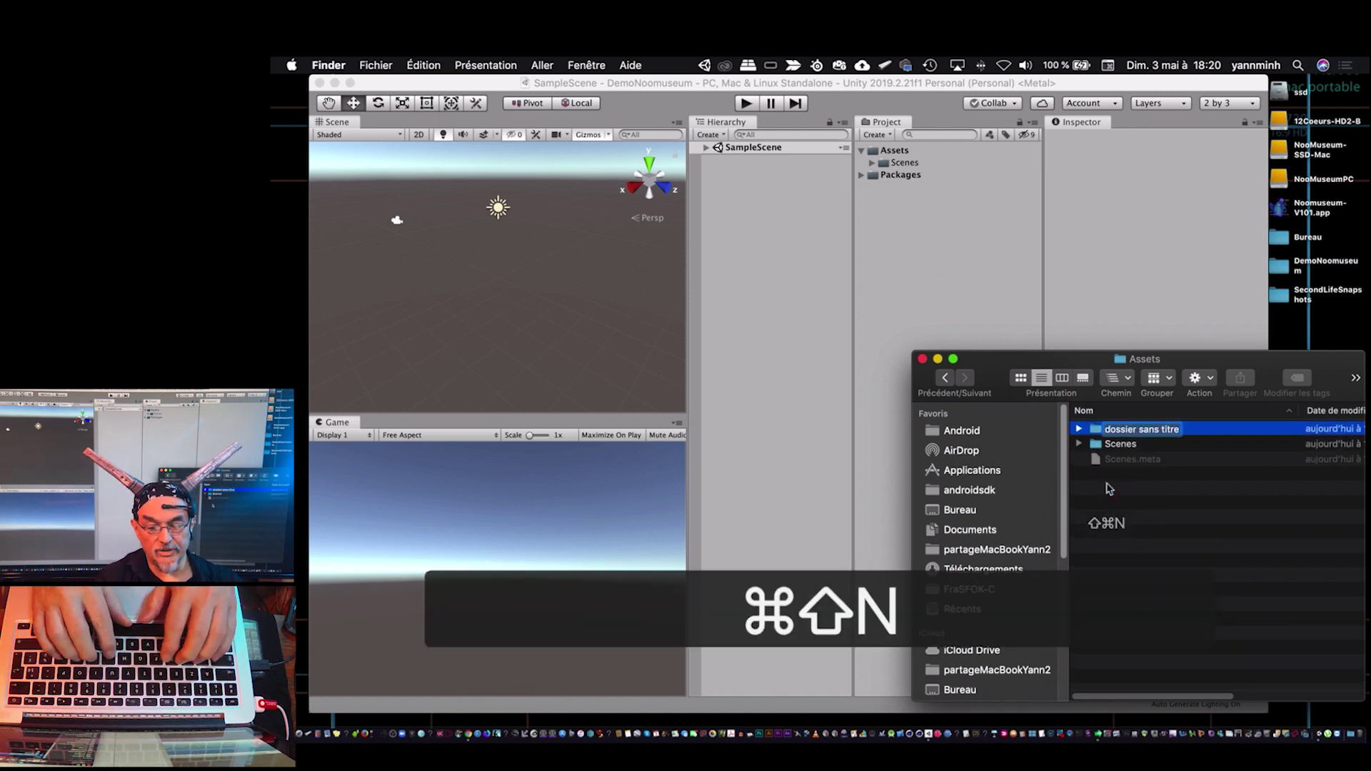
{"action": "type", "text": "Texture"}
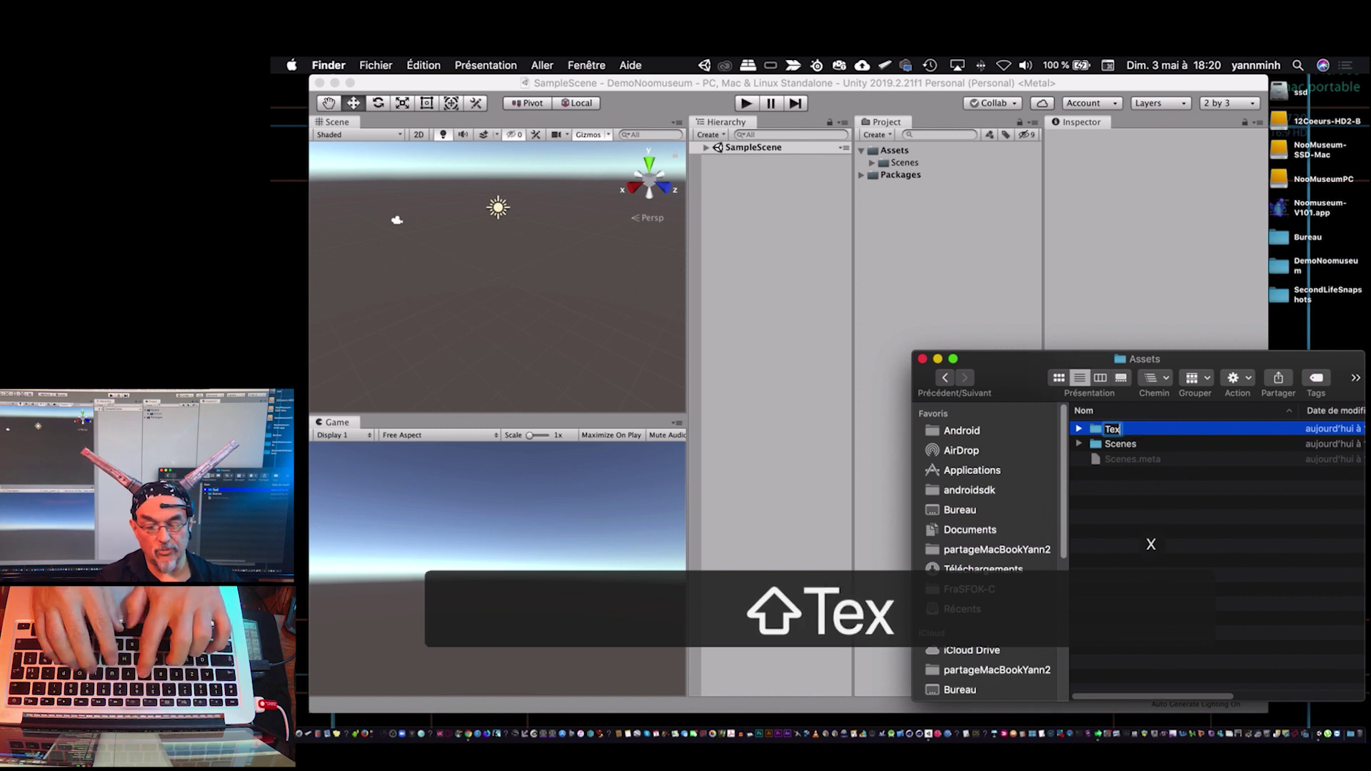
{"action": "key", "text": "Return"}
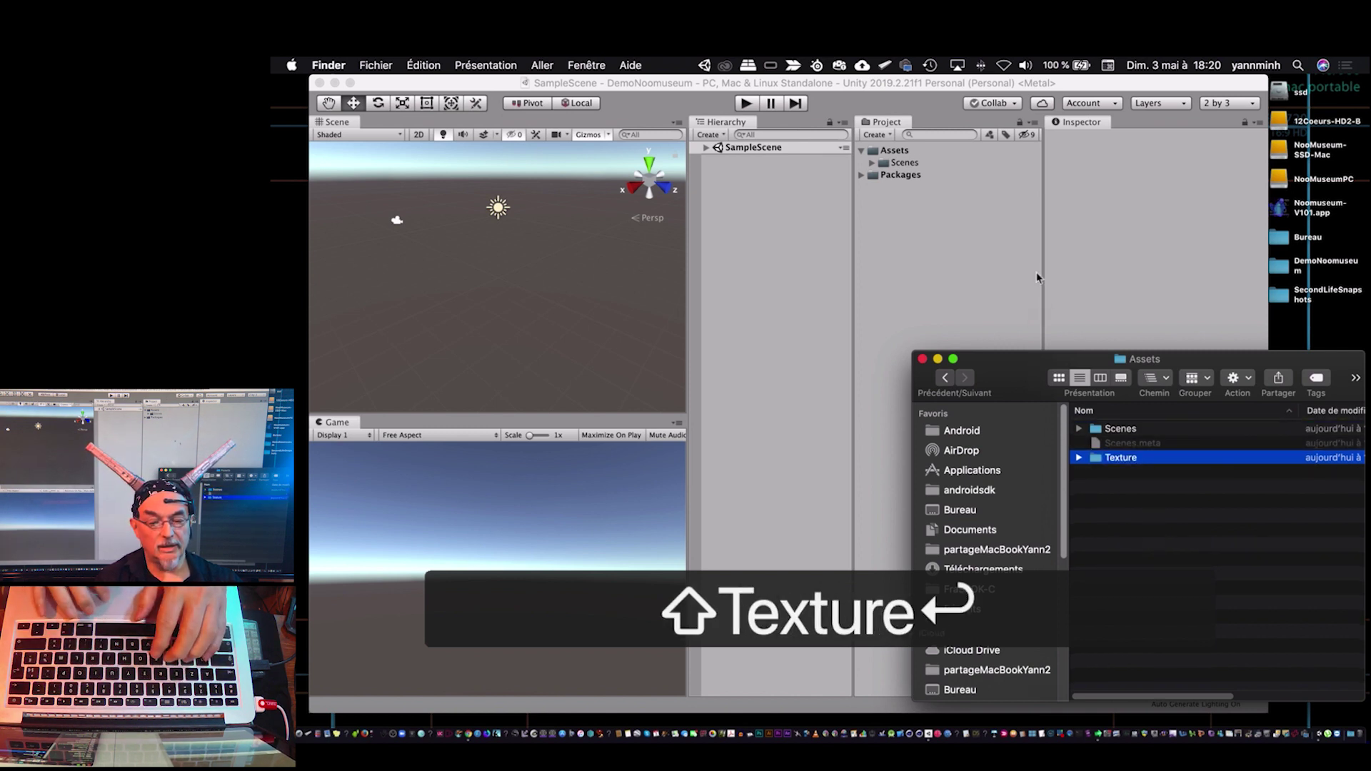
Switch to Unity and create a new folder named Objets3D under Assets in the Project view.
{"action": "left_click", "coordinate": [945, 243]}
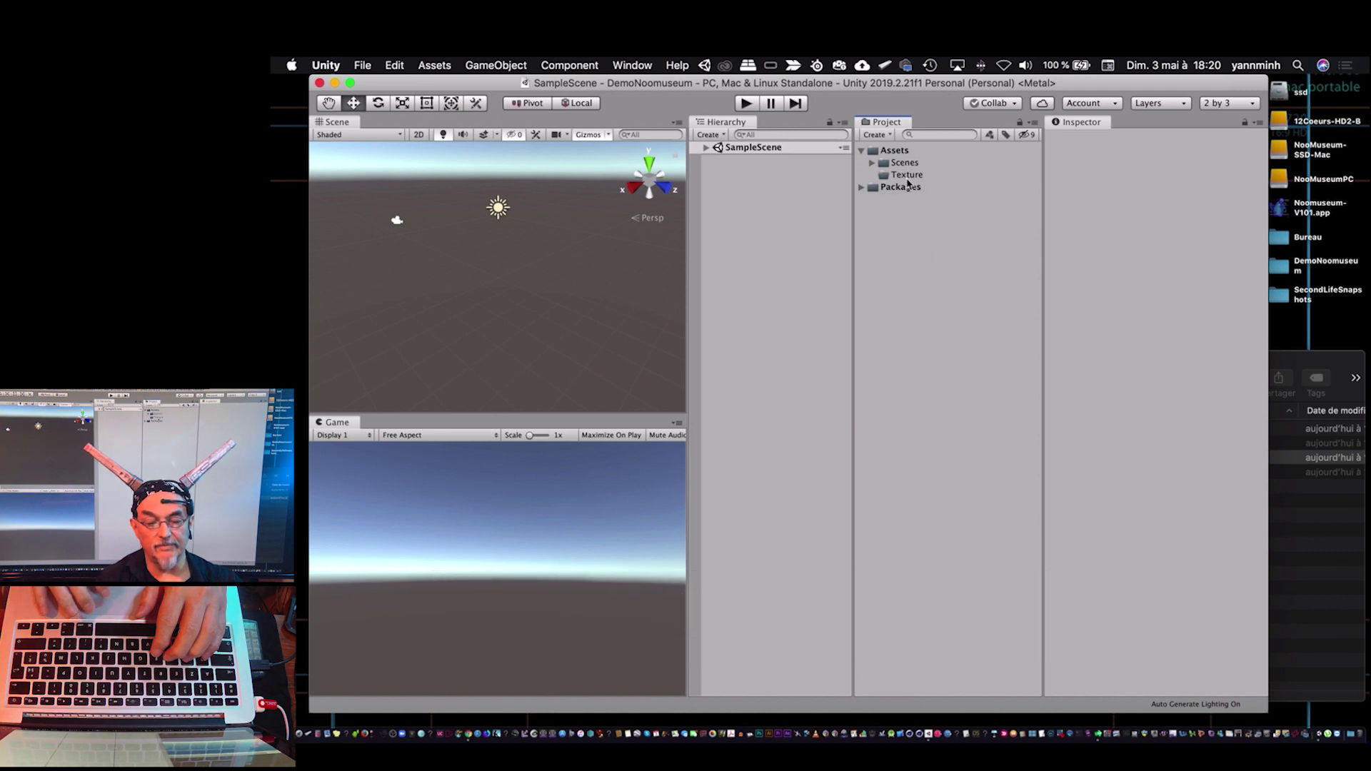
{"action": "left_click", "coordinate": [887, 136]}
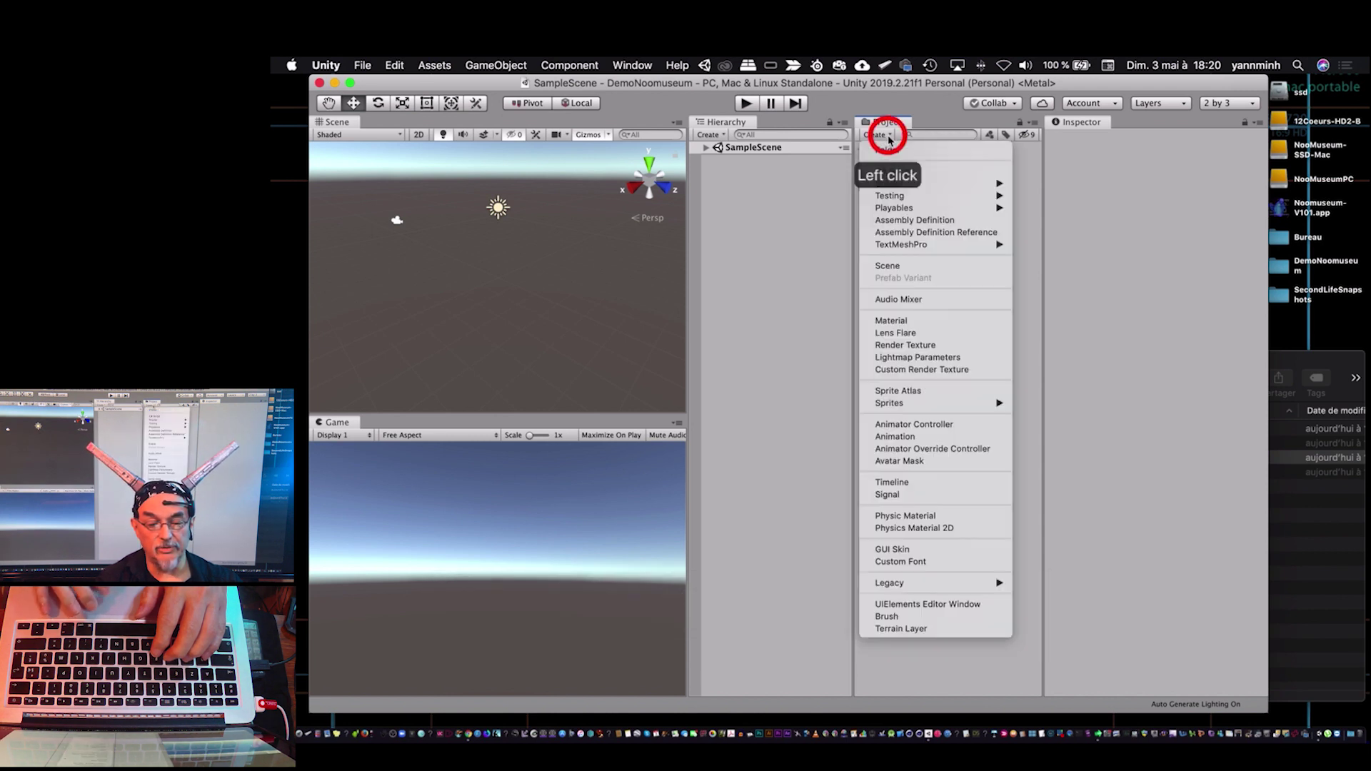
{"action": "left_click", "coordinate": [895, 151]}
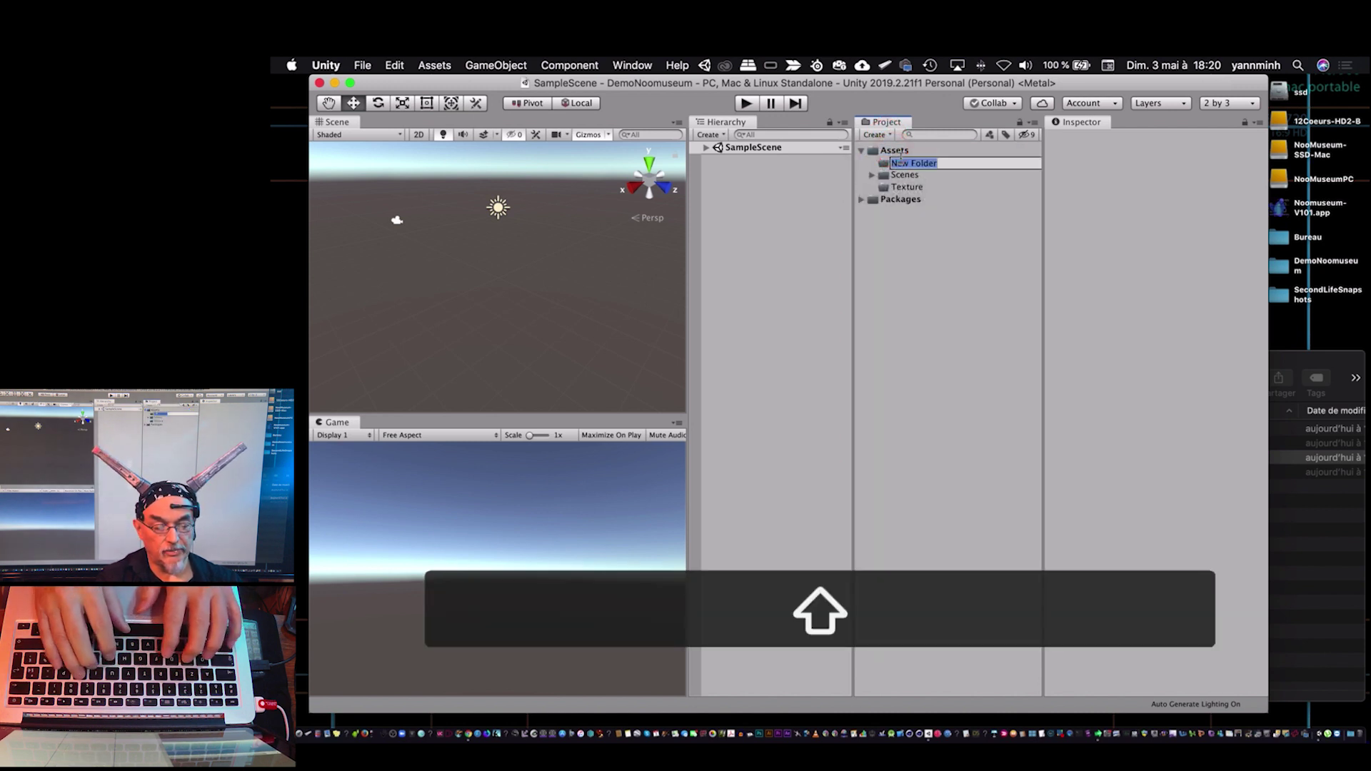
{"action": "type", "text": "Objets3D"}
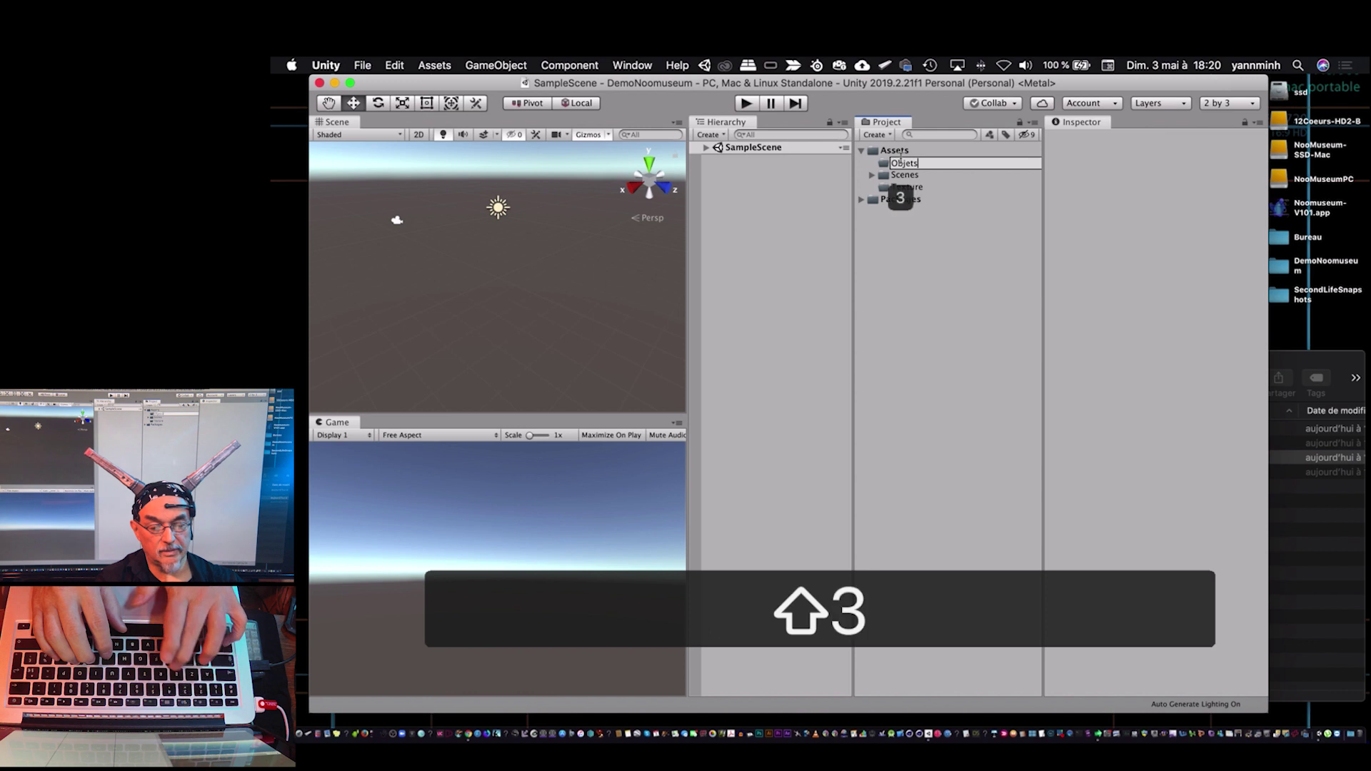
{"action": "key", "text": "Return"}
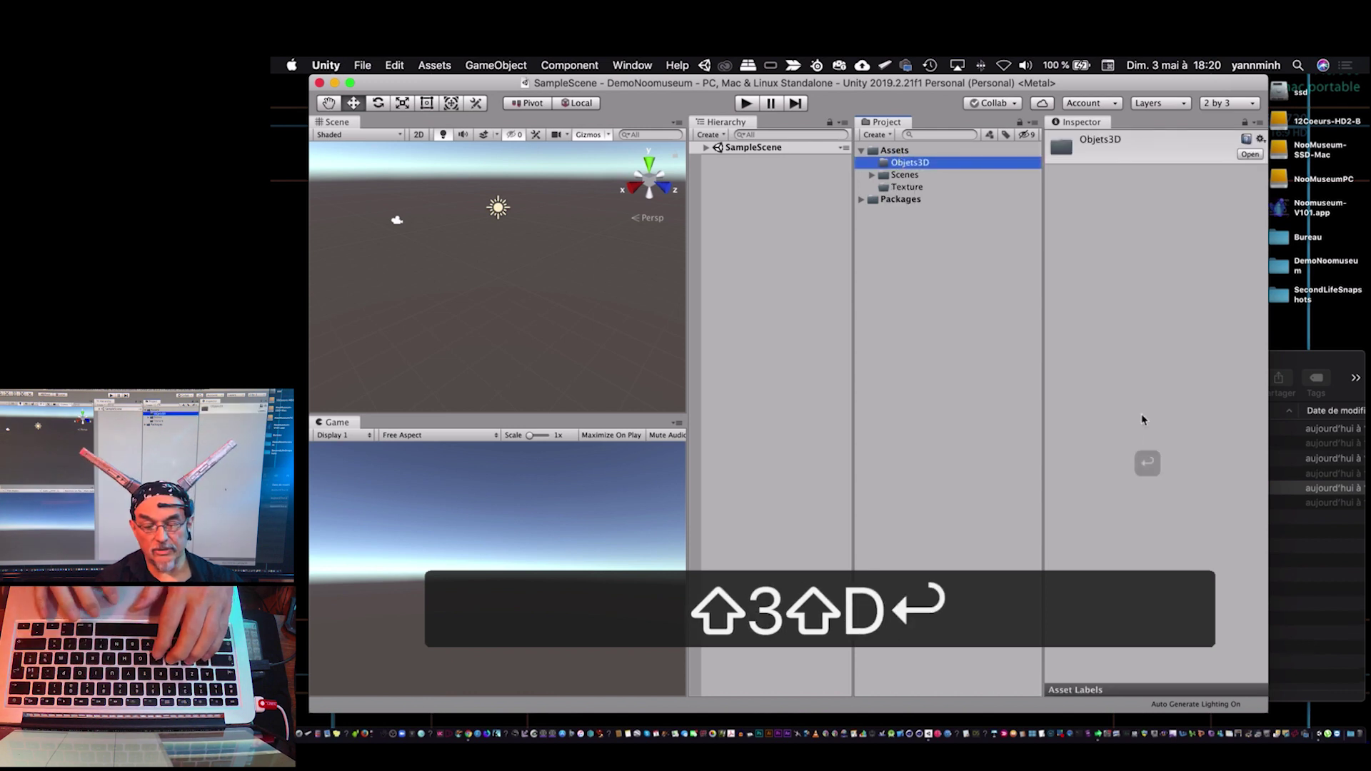
Check the Assets folder in Finder, return to Unity and widen the editor window to cover the screen.
{"action": "left_click", "coordinate": [1303, 573]}
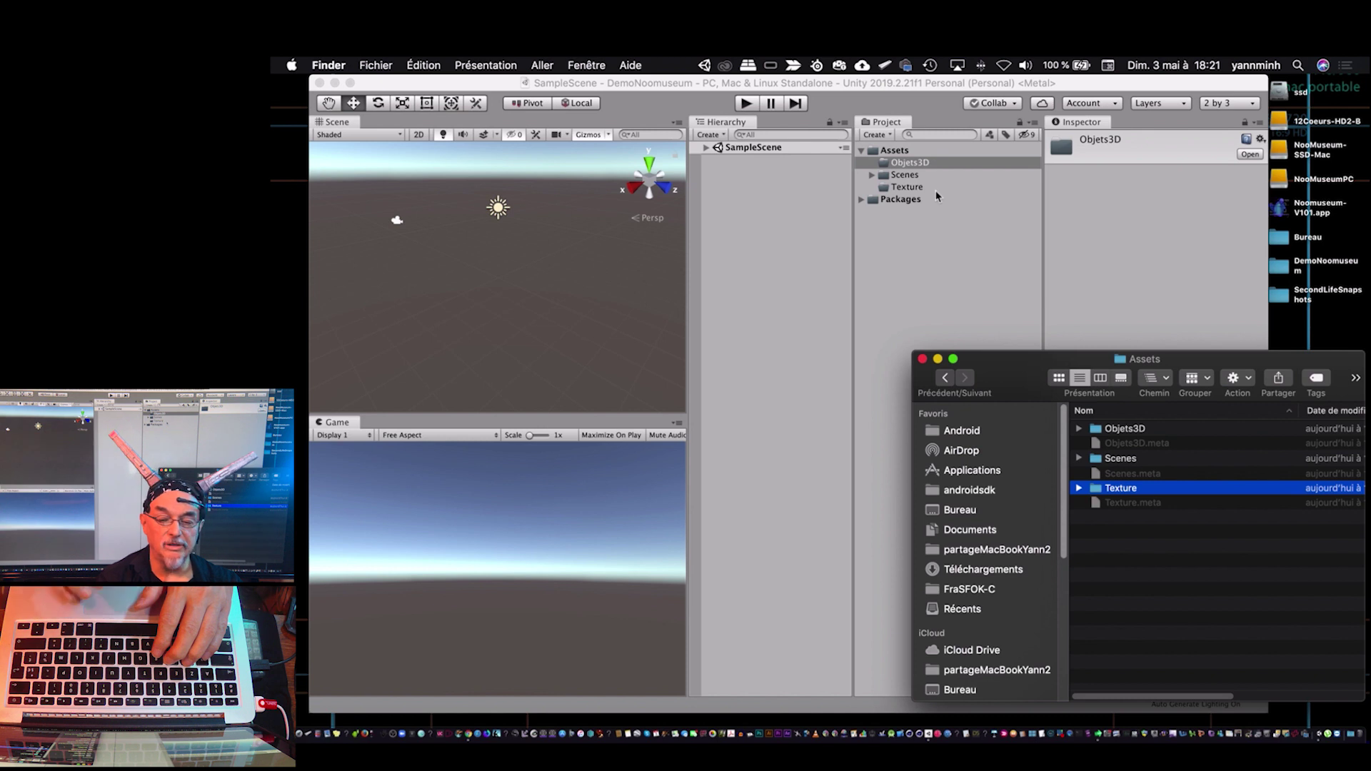
{"action": "left_click", "coordinate": [931, 269]}
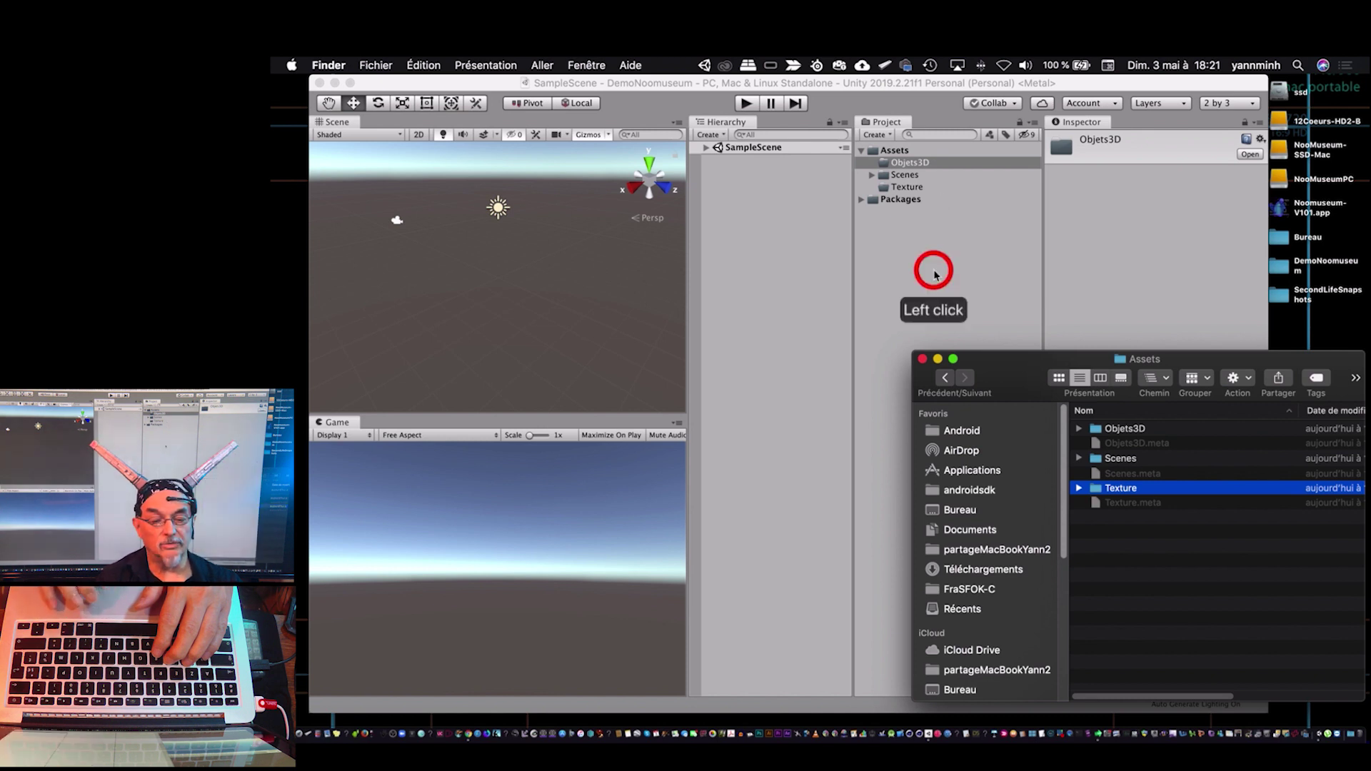
{"action": "left_click_drag", "start_coordinate": [1264, 711], "coordinate": [1362, 707]}
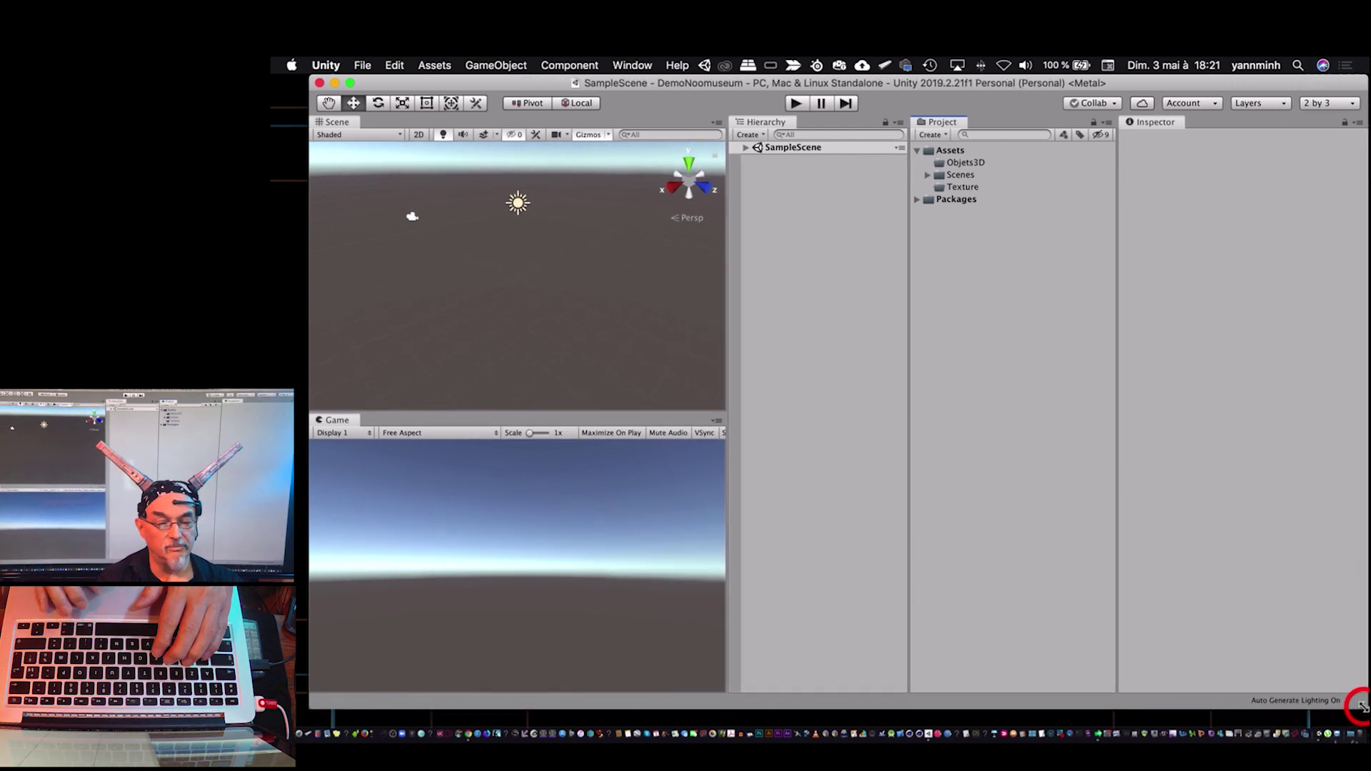
{"action": "left_click", "coordinate": [1014, 366]}
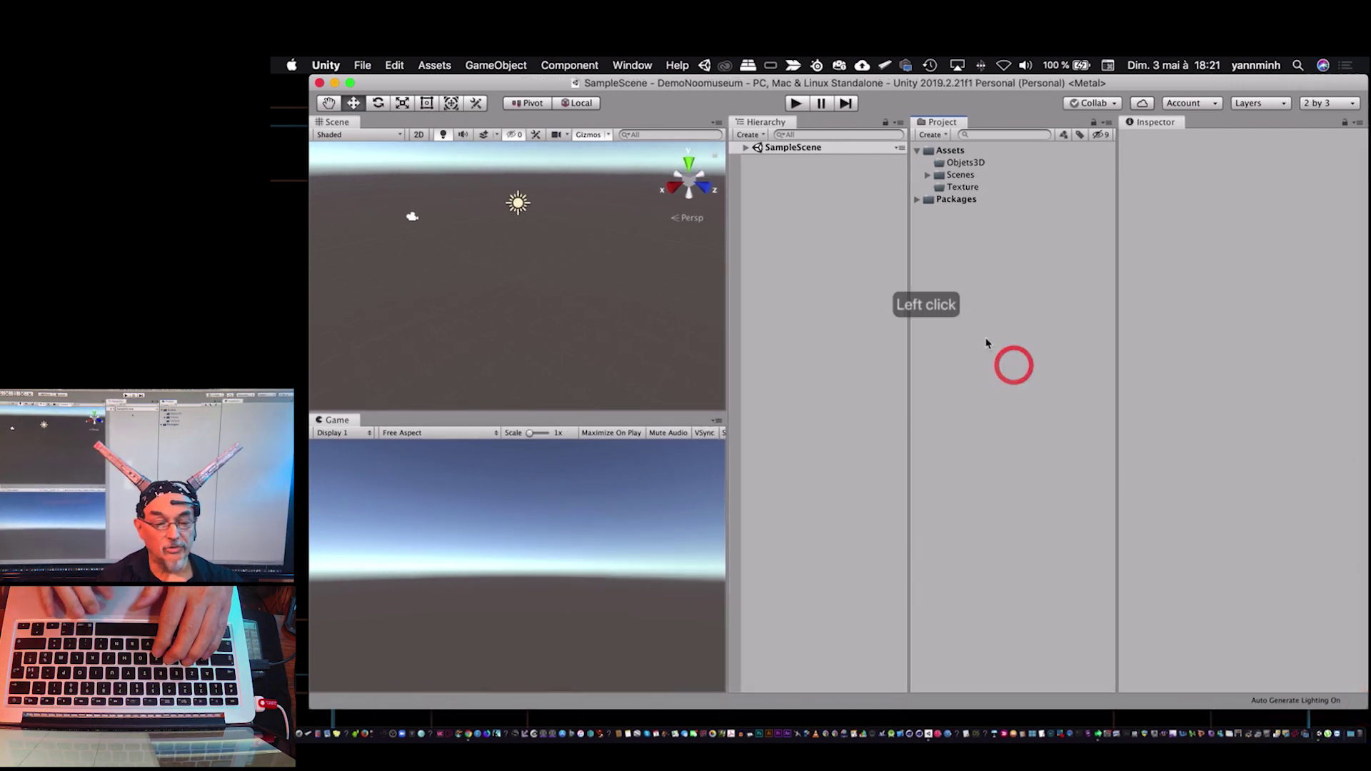
Expand SampleScene in the Hierarchy to list its objects.
{"action": "left_click", "coordinate": [745, 147]}
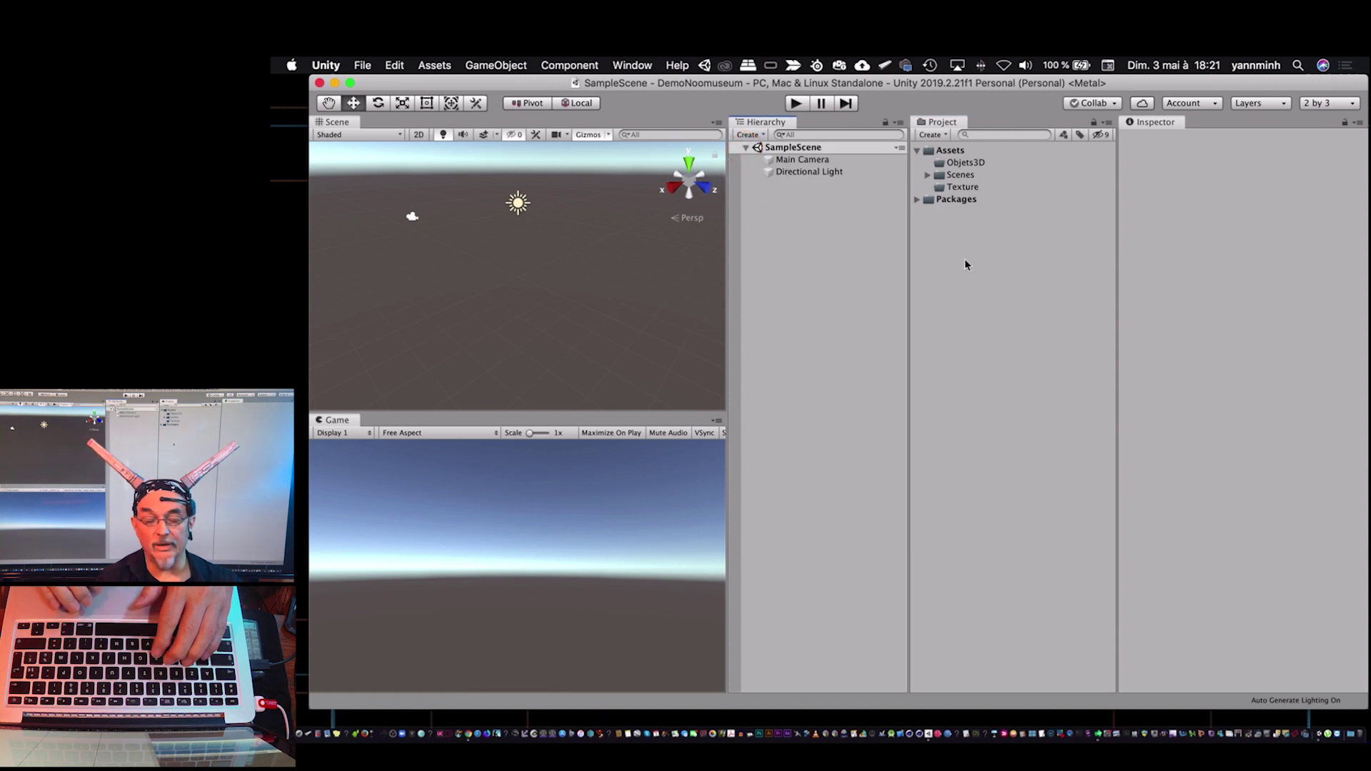
{"action": "left_click", "coordinate": [957, 276]}
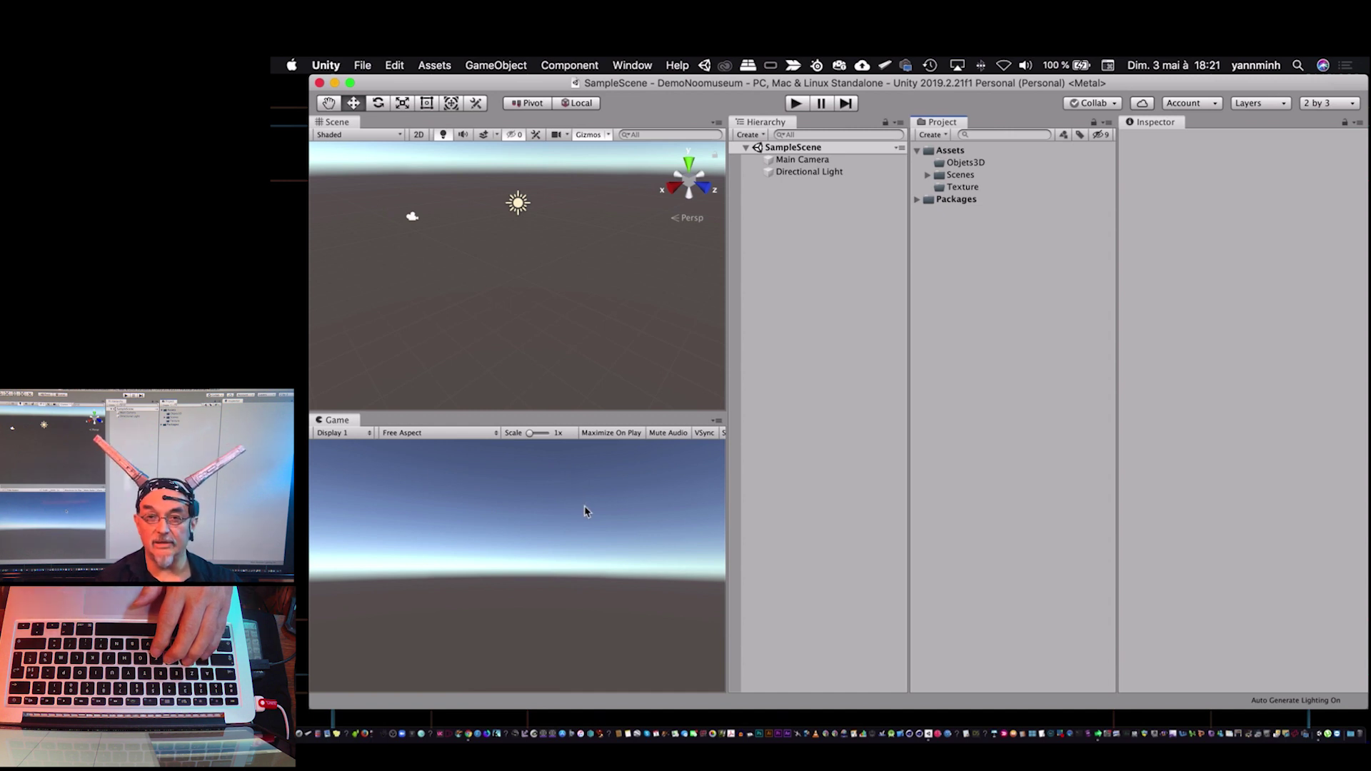
Explore the empty scene in the Scene view by orbiting, panning and zooming around the camera and light.
{"action": "left_click", "coordinate": [592, 232], "text": "alt"}
{"action": "mouse_move", "coordinate": [592, 232]}
{"action": "left_mouse_down", "text": "alt"}
{"action": "mouse_move", "coordinate": [526, 254]}
{"action": "mouse_move", "coordinate": [608, 225]}
{"action": "left_mouse_up", "text": "alt"}
{"action": "left_click", "coordinate": [597, 293], "text": "alt+super"}
{"action": "mouse_move", "coordinate": [597, 293]}
{"action": "left_mouse_down", "text": "alt+super"}
{"action": "mouse_move", "coordinate": [607, 257]}
{"action": "mouse_move", "coordinate": [425, 279]}
{"action": "mouse_move", "coordinate": [566, 266]}
{"action": "mouse_move", "coordinate": [581, 285]}
{"action": "mouse_move", "coordinate": [593, 276]}
{"action": "mouse_move", "coordinate": [536, 272]}
{"action": "mouse_move", "coordinate": [597, 293]}
{"action": "left_mouse_up", "text": "alt+super"}
{"action": "left_click", "coordinate": [594, 277], "text": "alt+super"}
{"action": "scroll", "coordinate": [596, 293], "scroll_direction": "up", "scroll_amount": 3}
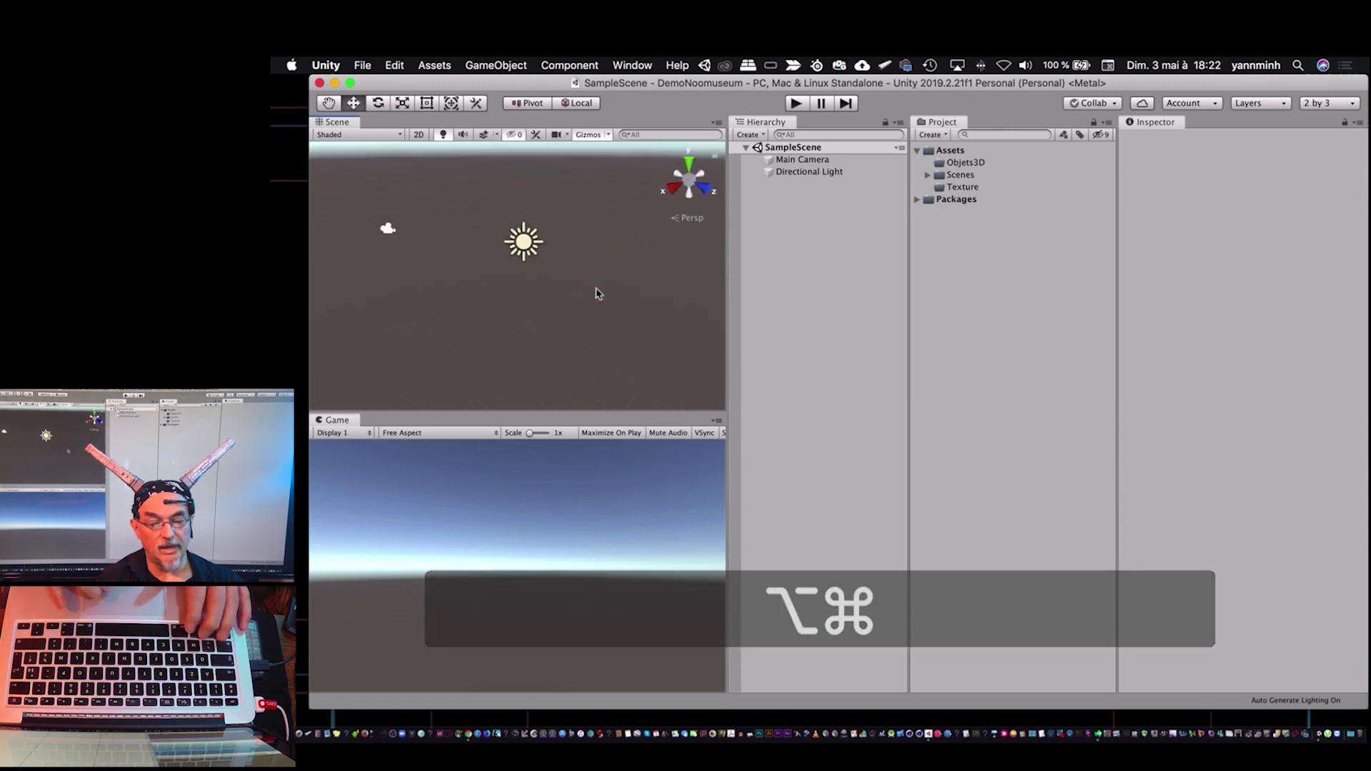
{"action": "left_click", "coordinate": [595, 221], "text": "alt"}
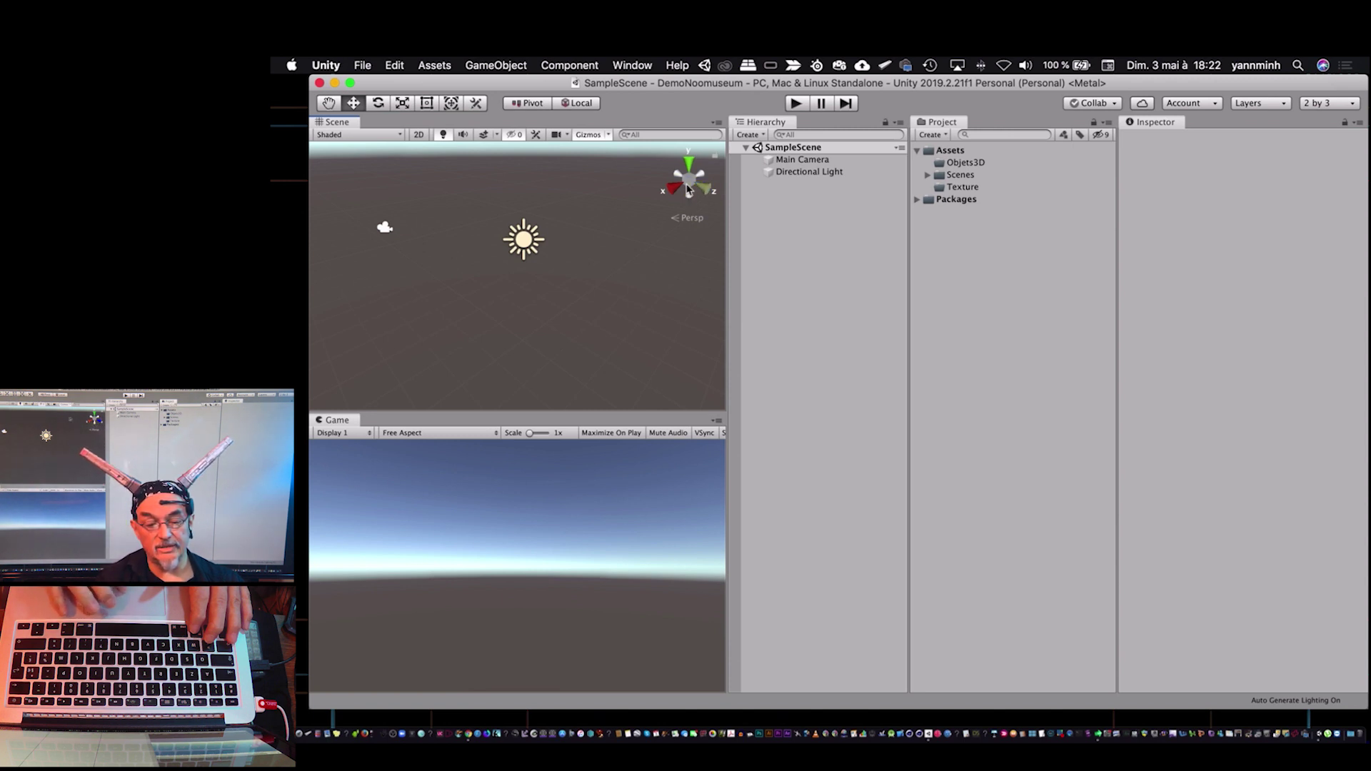
{"action": "left_click_drag", "start_coordinate": [480, 264], "coordinate": [983, 251], "text": "alt"}
{"action": "left_click_drag", "start_coordinate": [594, 267], "coordinate": [580, 280], "text": "alt+super"}
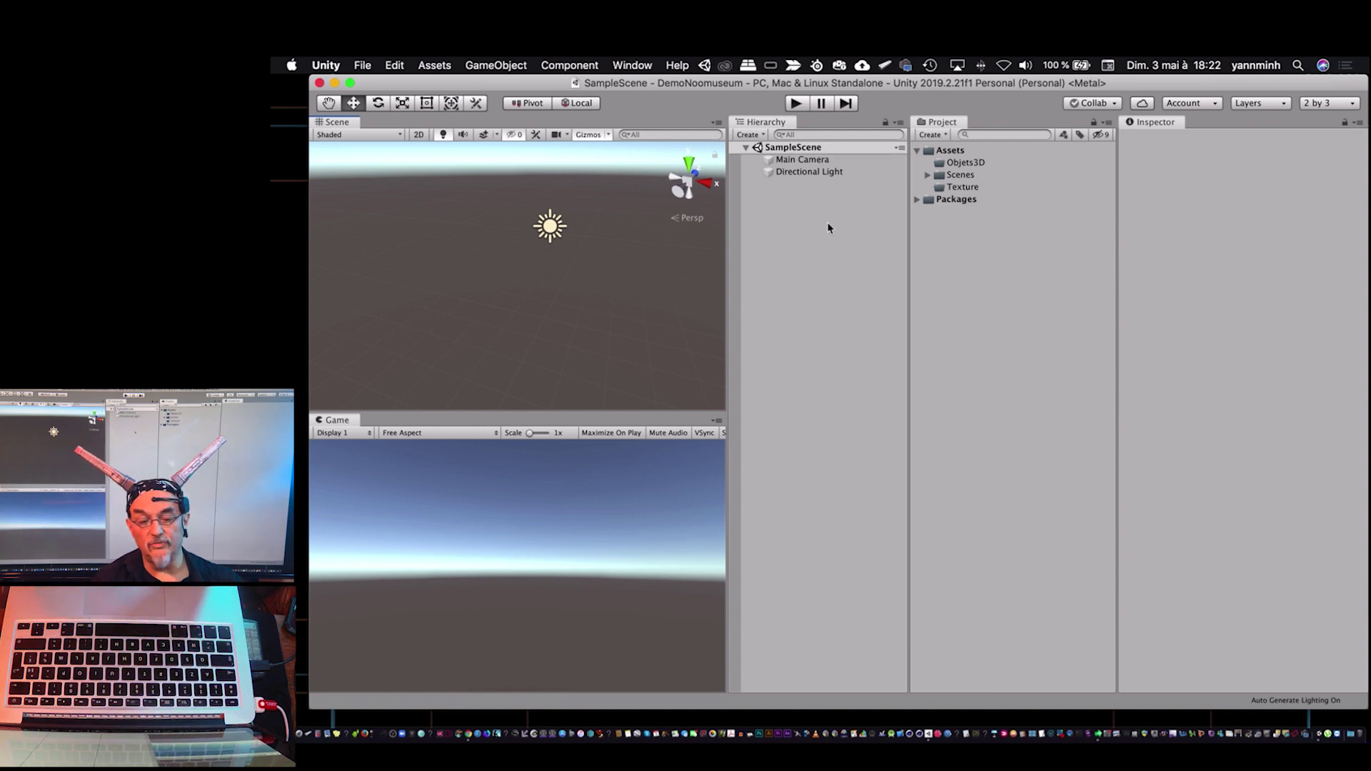
Expand the Scenes folder in the Project view and show the Main Camera's properties in the Inspector.
{"action": "left_click", "coordinate": [928, 176]}
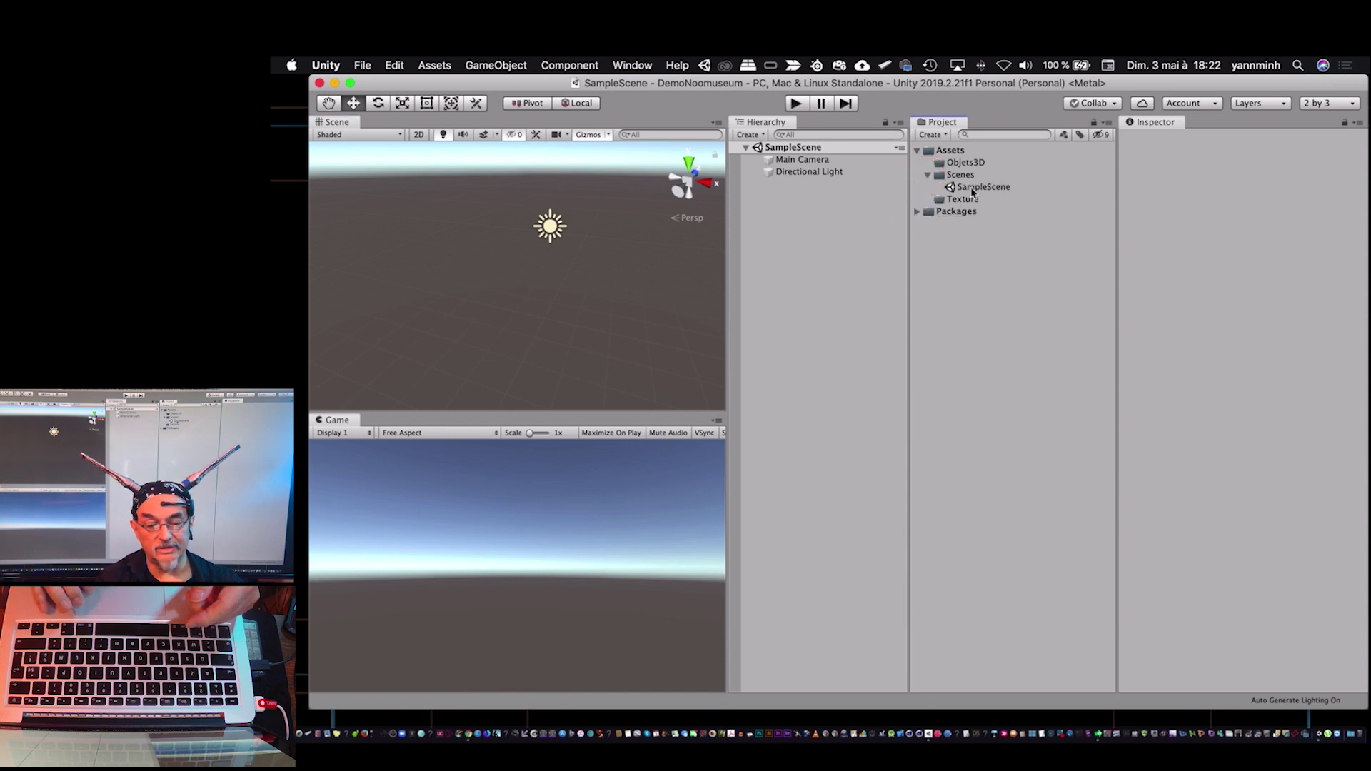
{"action": "left_click", "coordinate": [811, 160]}
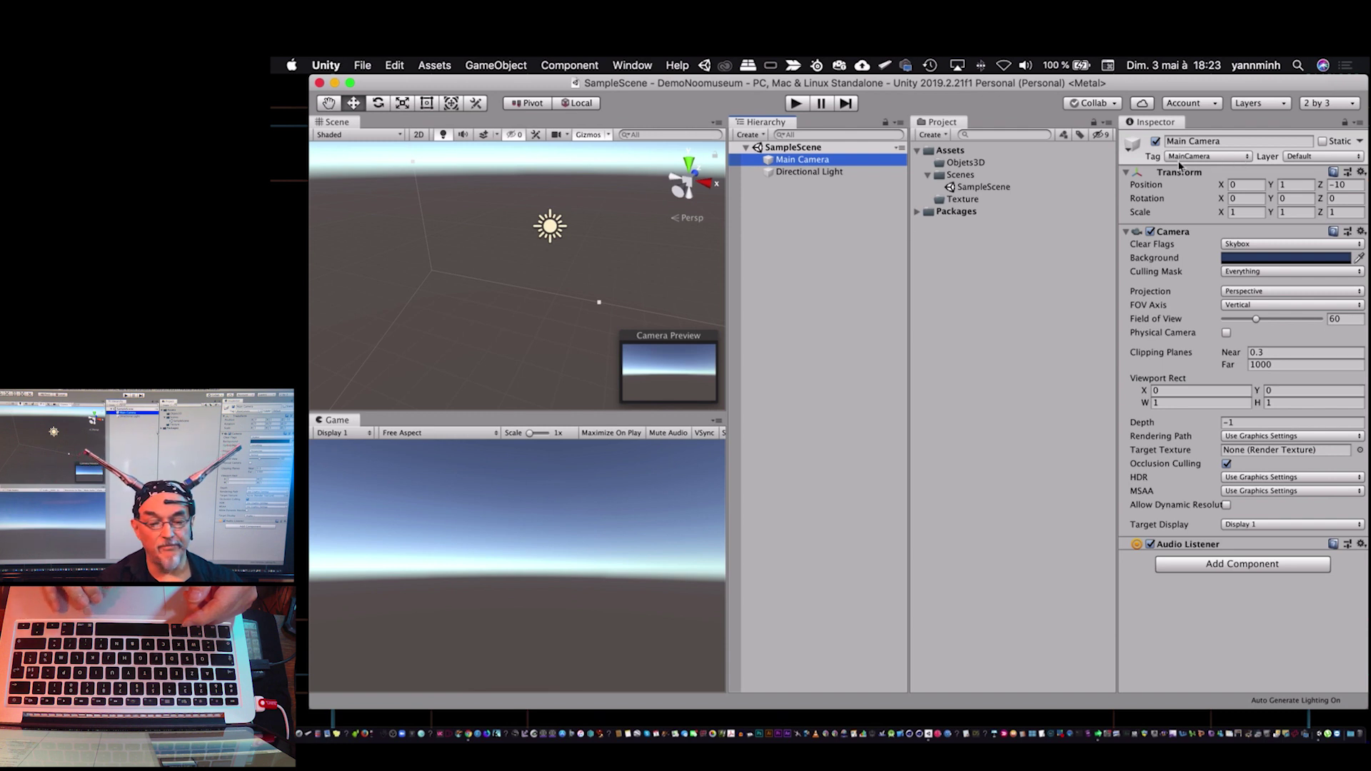
Move the Directional Light to about X -0.23, Y 3.38, Z 0.39, switch to the Rotate tool and deselect the light.
{"action": "left_click", "coordinate": [827, 173]}
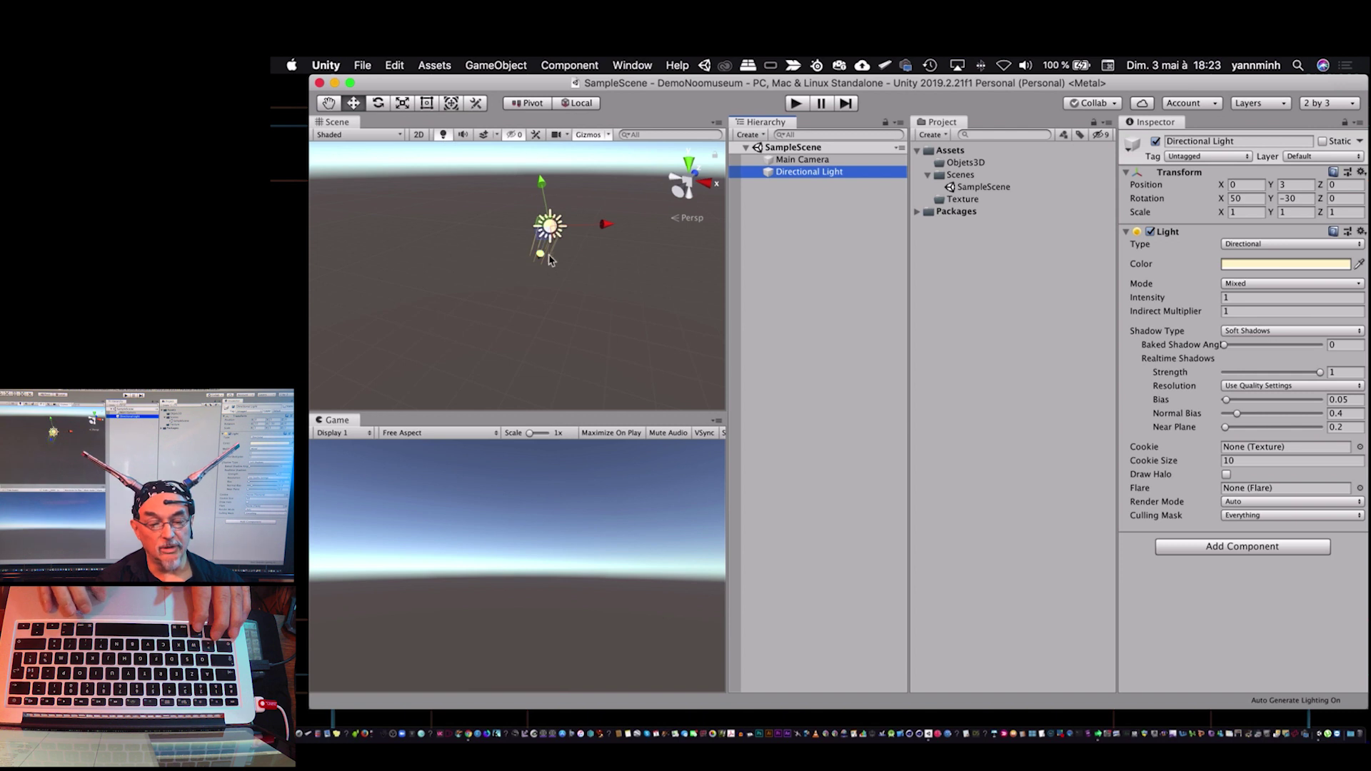
{"action": "mouse_move", "coordinate": [540, 180]}
{"action": "left_mouse_down"}
{"action": "mouse_move", "coordinate": [507, 63]}
{"action": "mouse_move", "coordinate": [521, 208]}
{"action": "mouse_move", "coordinate": [514, 174]}
{"action": "left_mouse_up"}
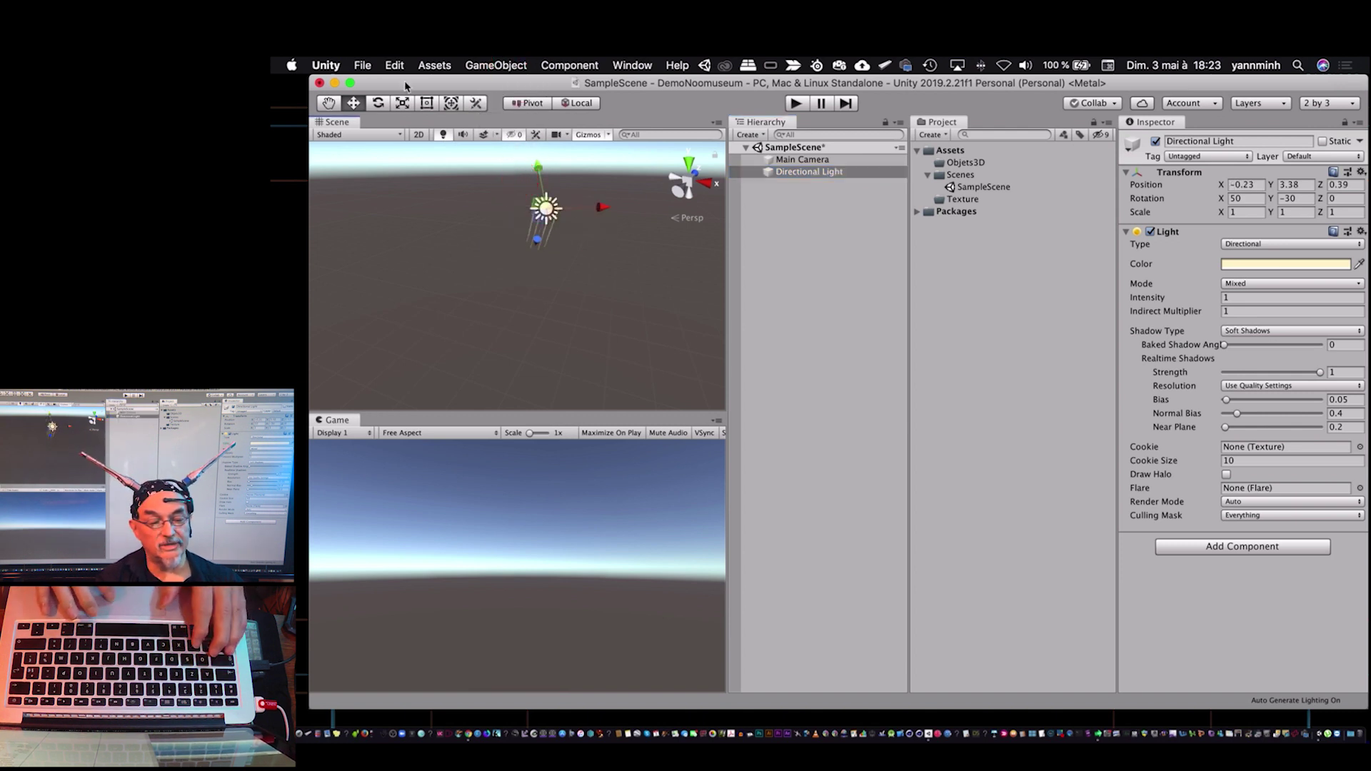
{"action": "left_click", "coordinate": [383, 104]}
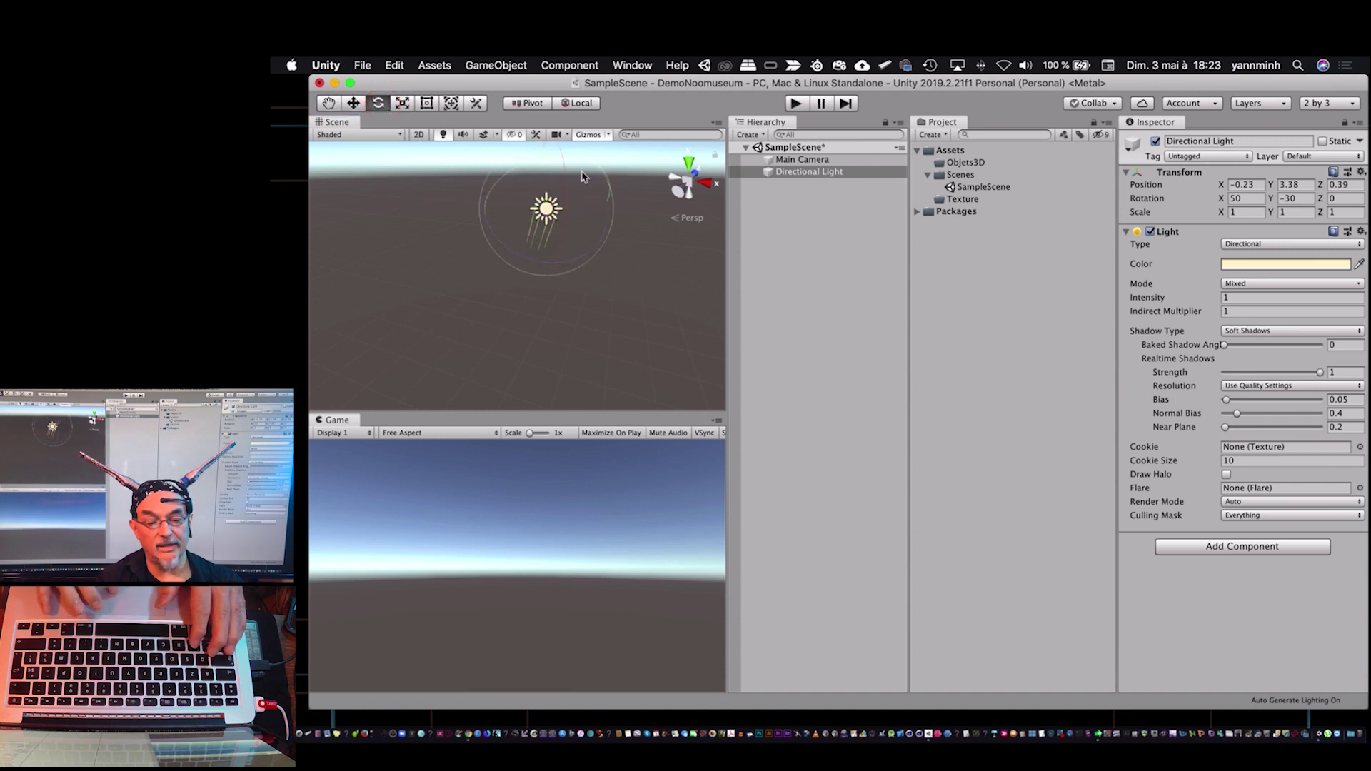
{"action": "left_click", "coordinate": [590, 246]}
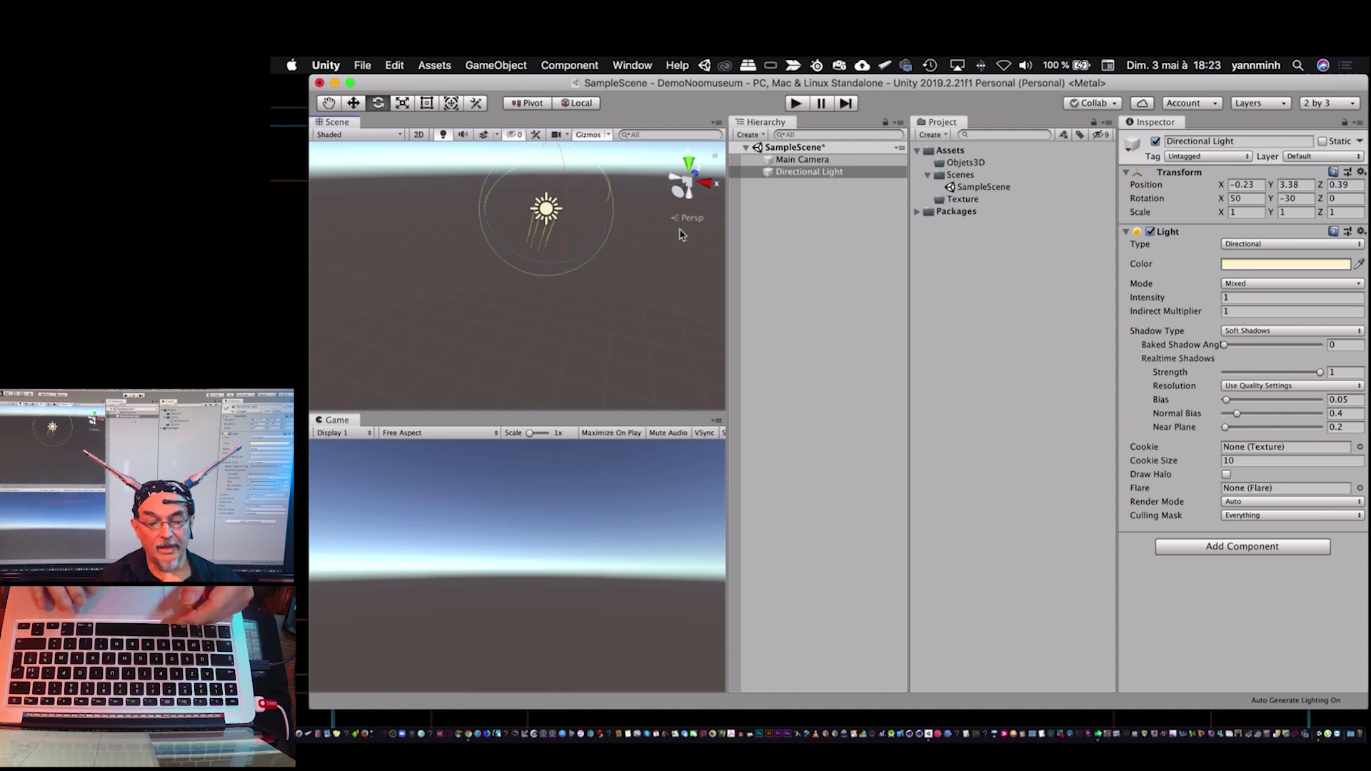
{"action": "left_click", "coordinate": [830, 197]}
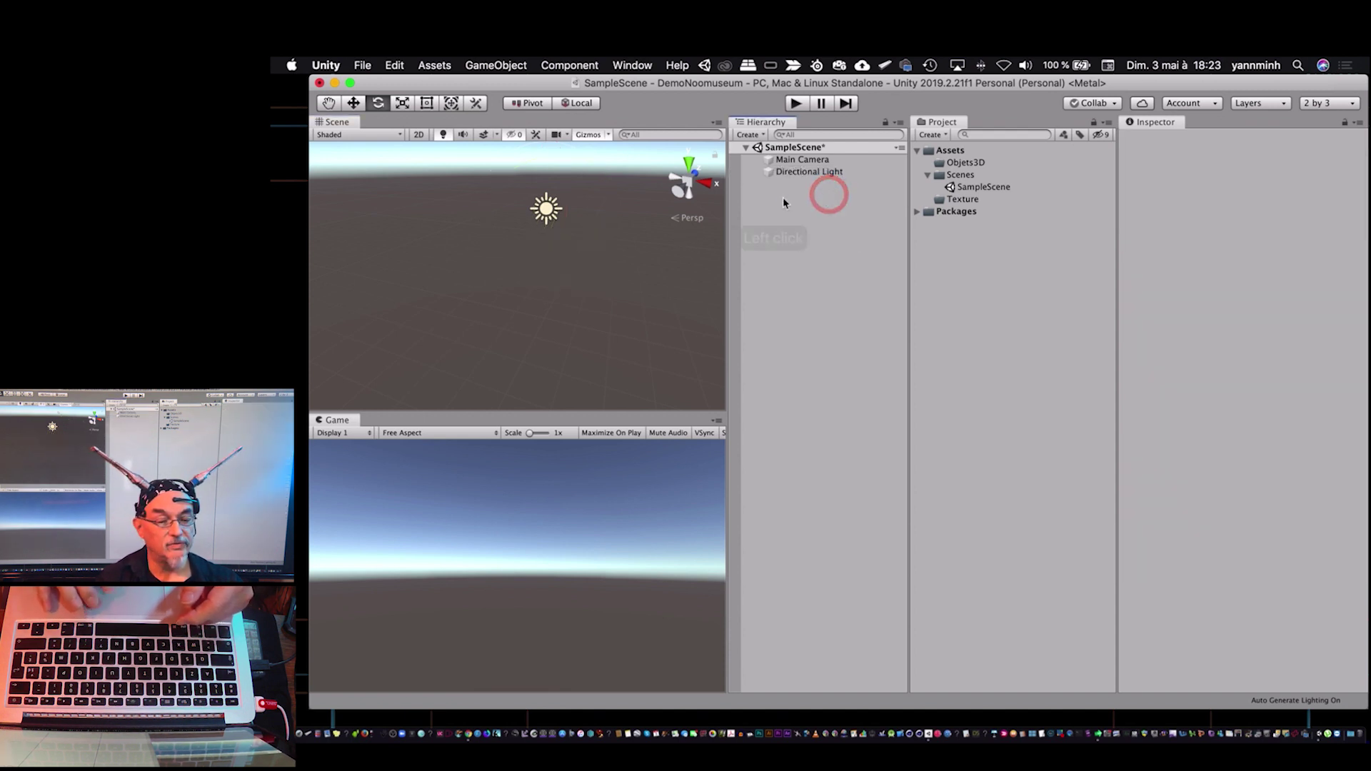
Add a 3D cube to the scene and keep its name Cube.
{"action": "left_click", "coordinate": [496, 65]}
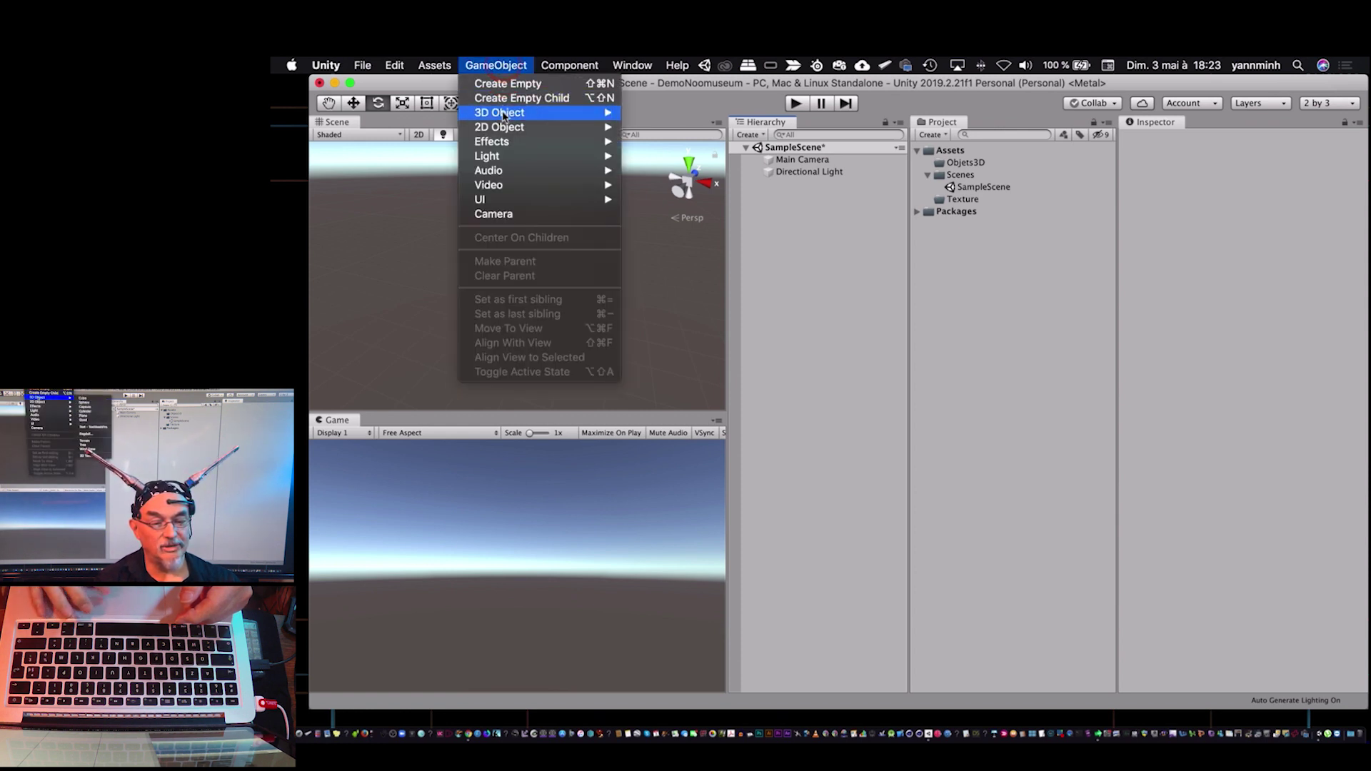
{"action": "mouse_move", "coordinate": [599, 114]}
{"action": "left_click", "coordinate": [652, 113]}
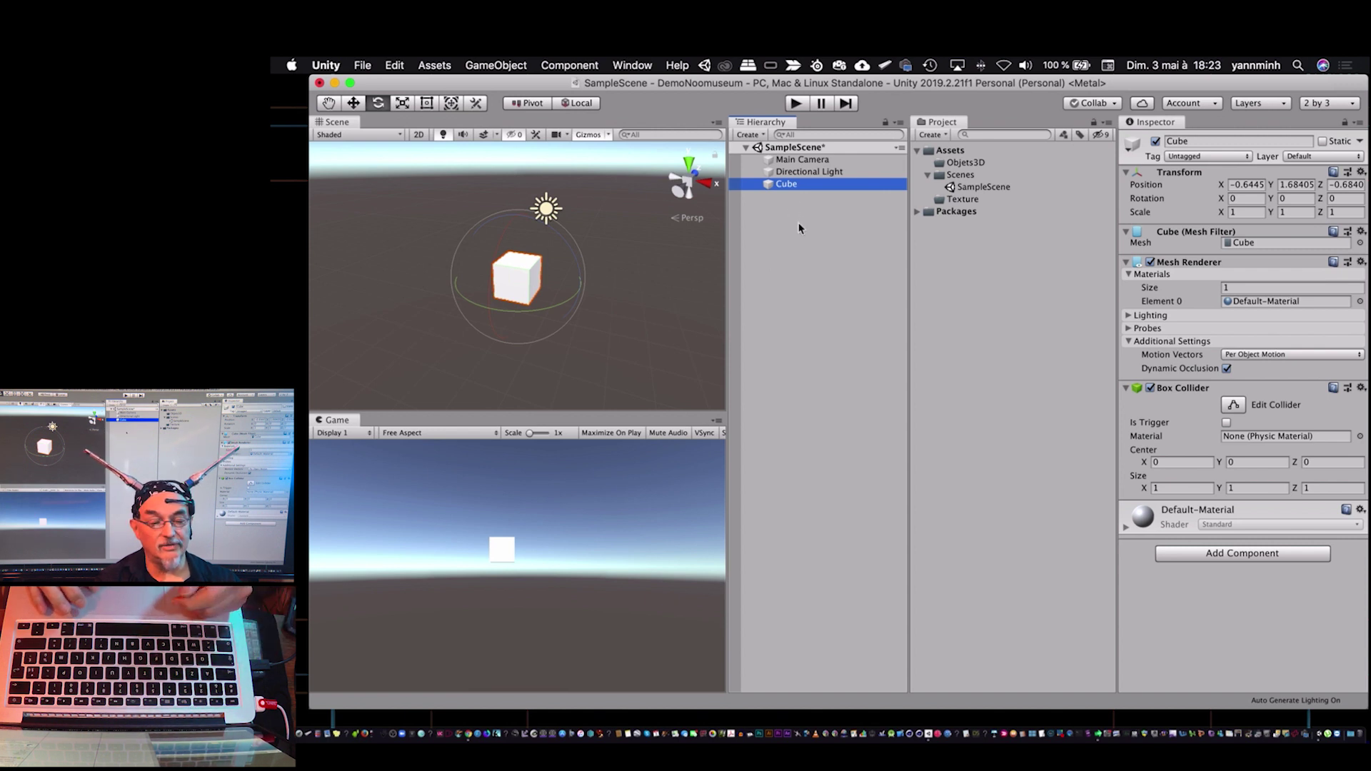
{"action": "left_click", "coordinate": [799, 187]}
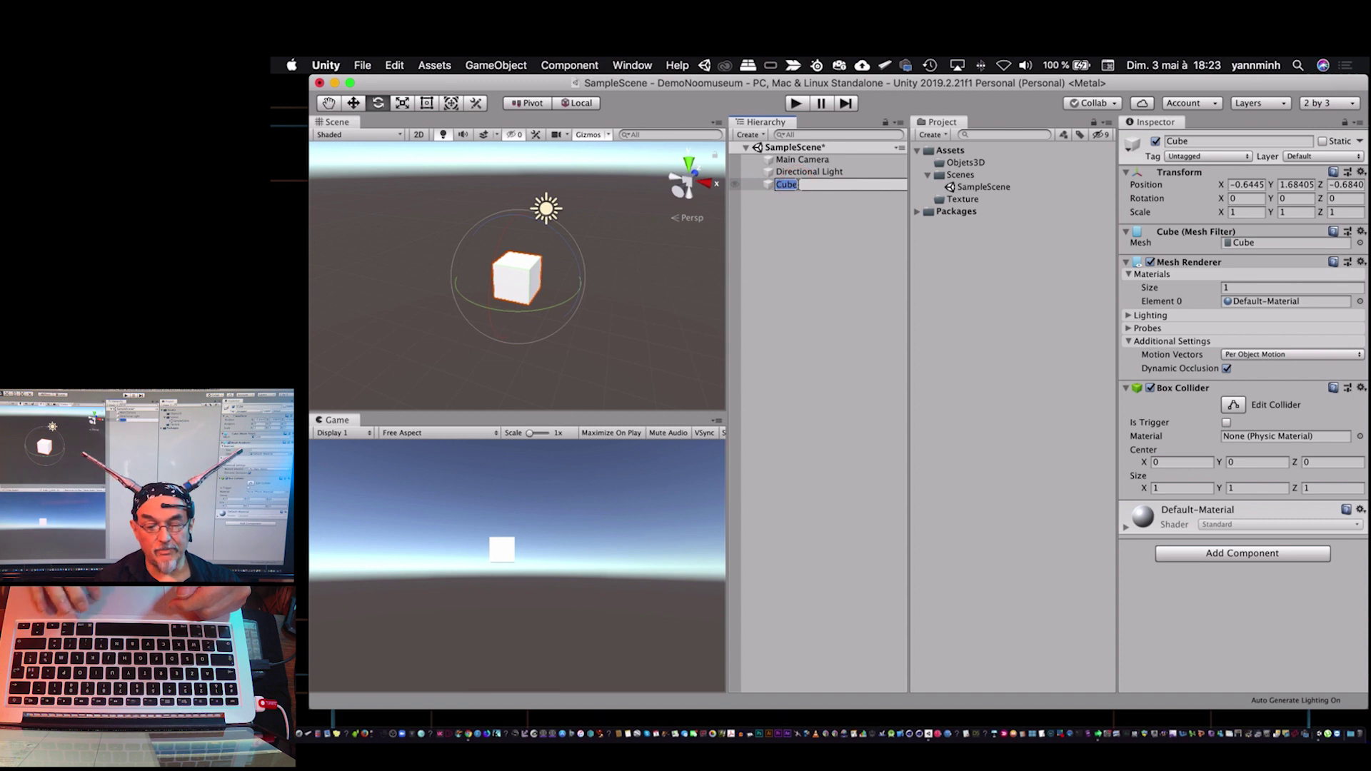
{"action": "left_click", "coordinate": [793, 234]}
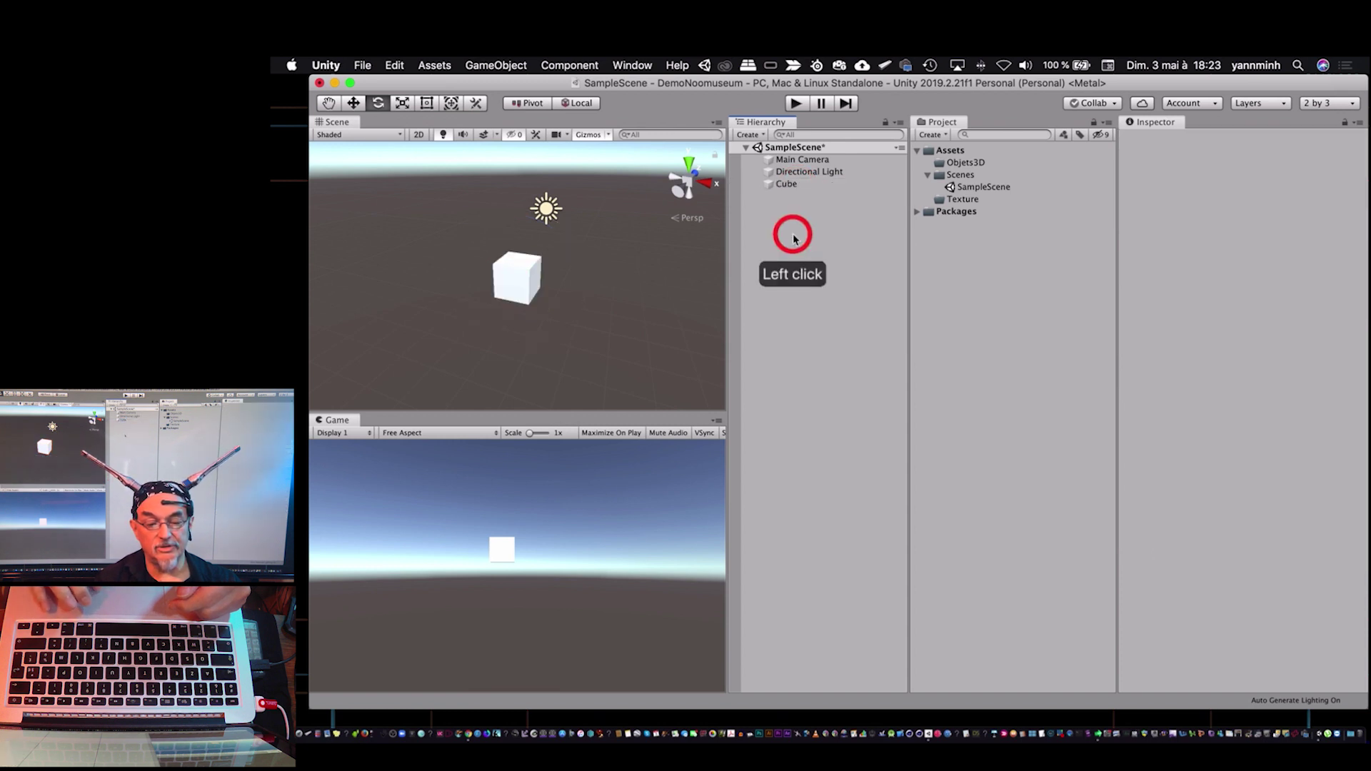
Set the Cube's position to 0 on the X, Y and Z axes.
{"action": "left_click", "coordinate": [787, 186]}
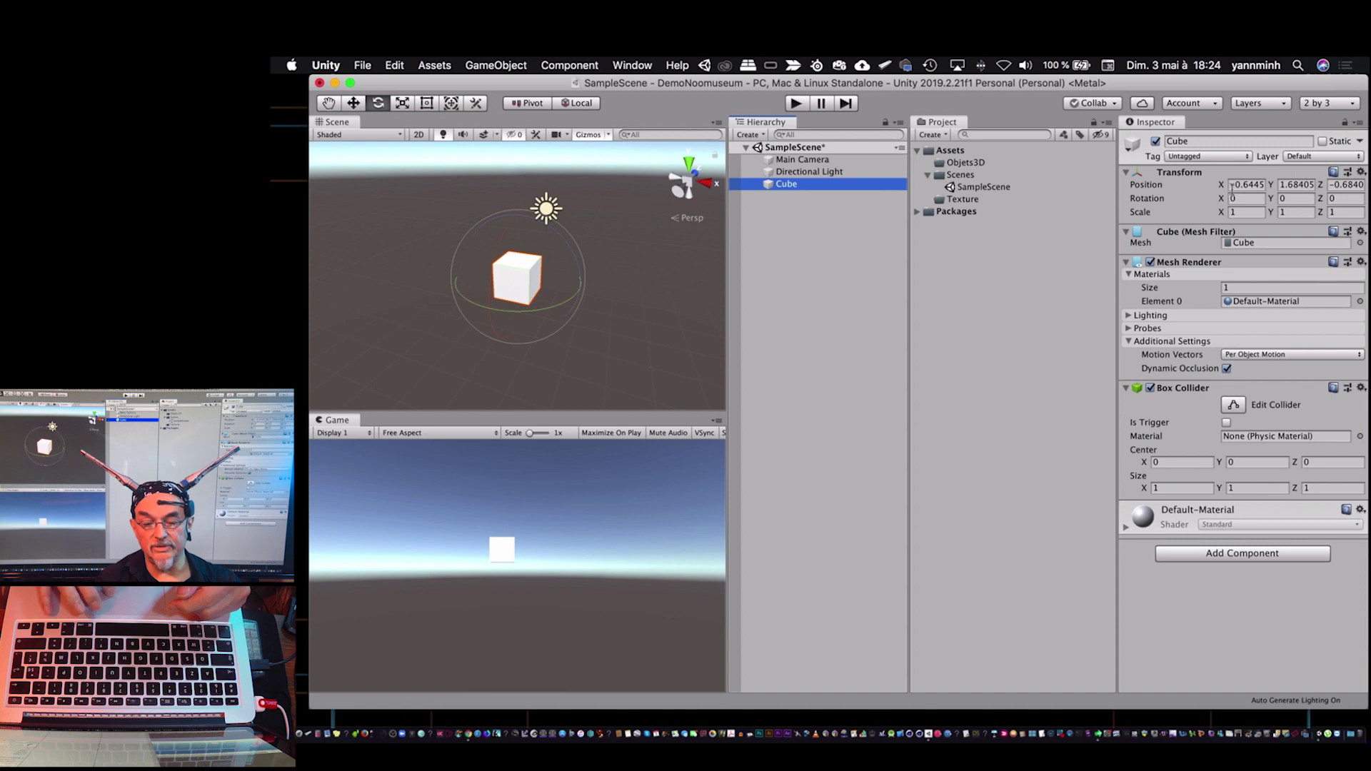
{"action": "left_click", "coordinate": [1255, 186]}
{"action": "key", "text": "BackSpace"}
{"action": "type", "text": "0"}
{"action": "key", "text": "Tab"}
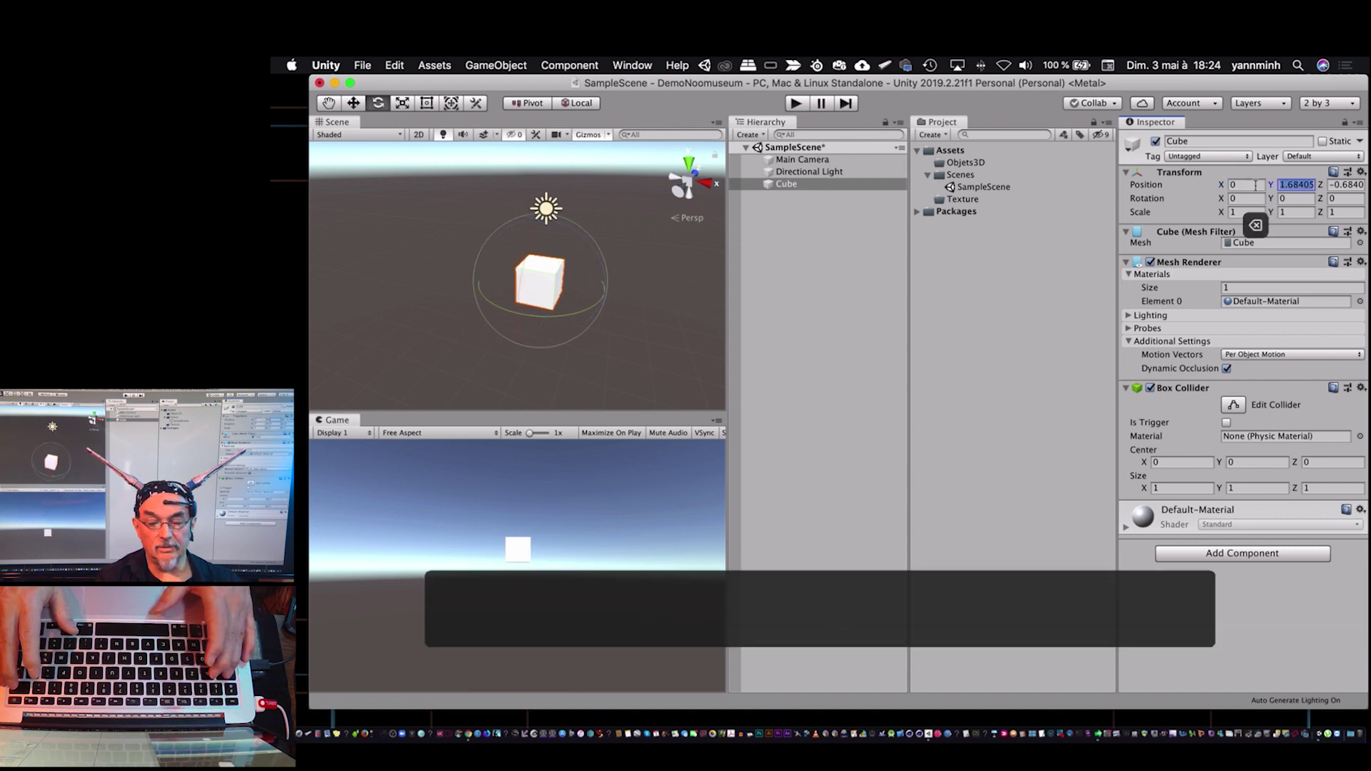
{"action": "type", "text": "0"}
{"action": "key", "text": "Tab"}
{"action": "type", "text": "0"}
{"action": "key", "text": "Return"}
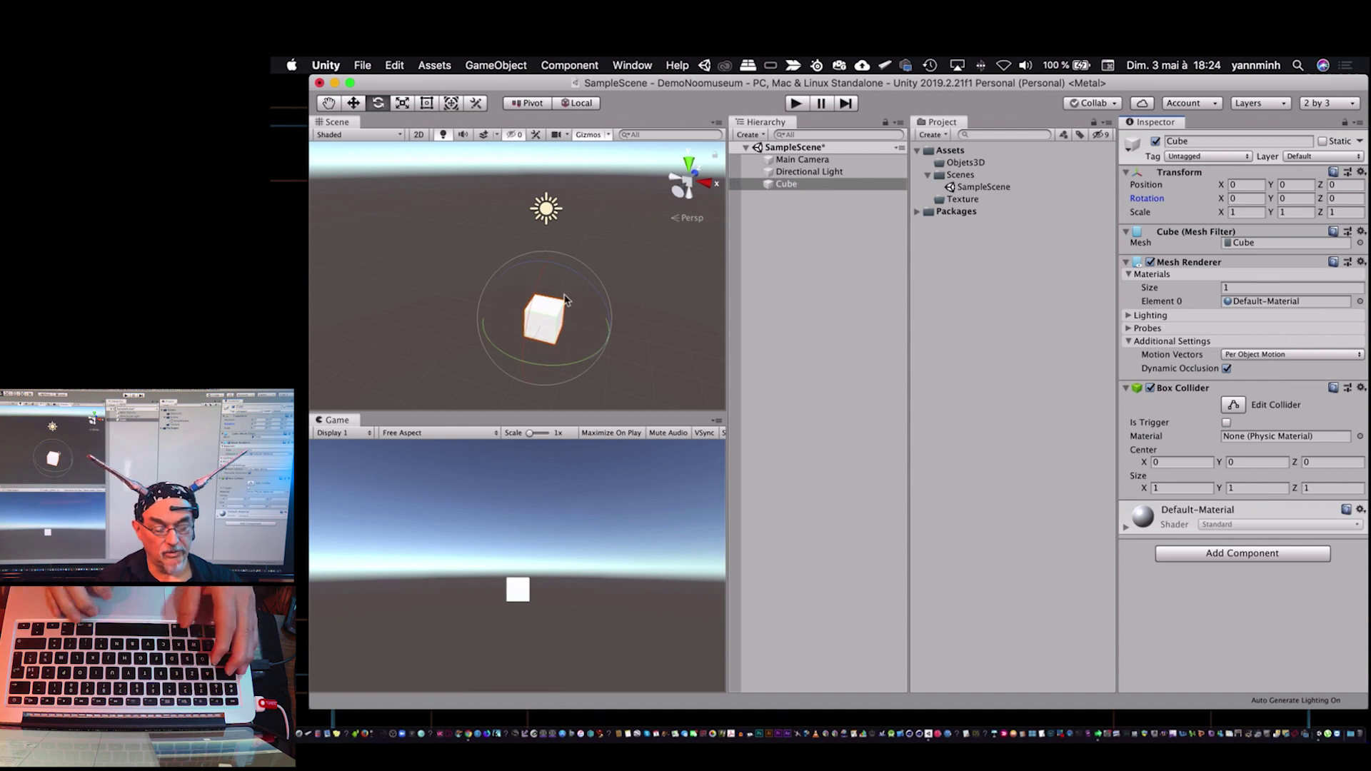
Try rotating the Cube freely in the Scene view and undo the rotation.
{"action": "left_click_drag", "start_coordinate": [565, 299], "coordinate": [597, 291]}
{"action": "key", "text": "super+z"}
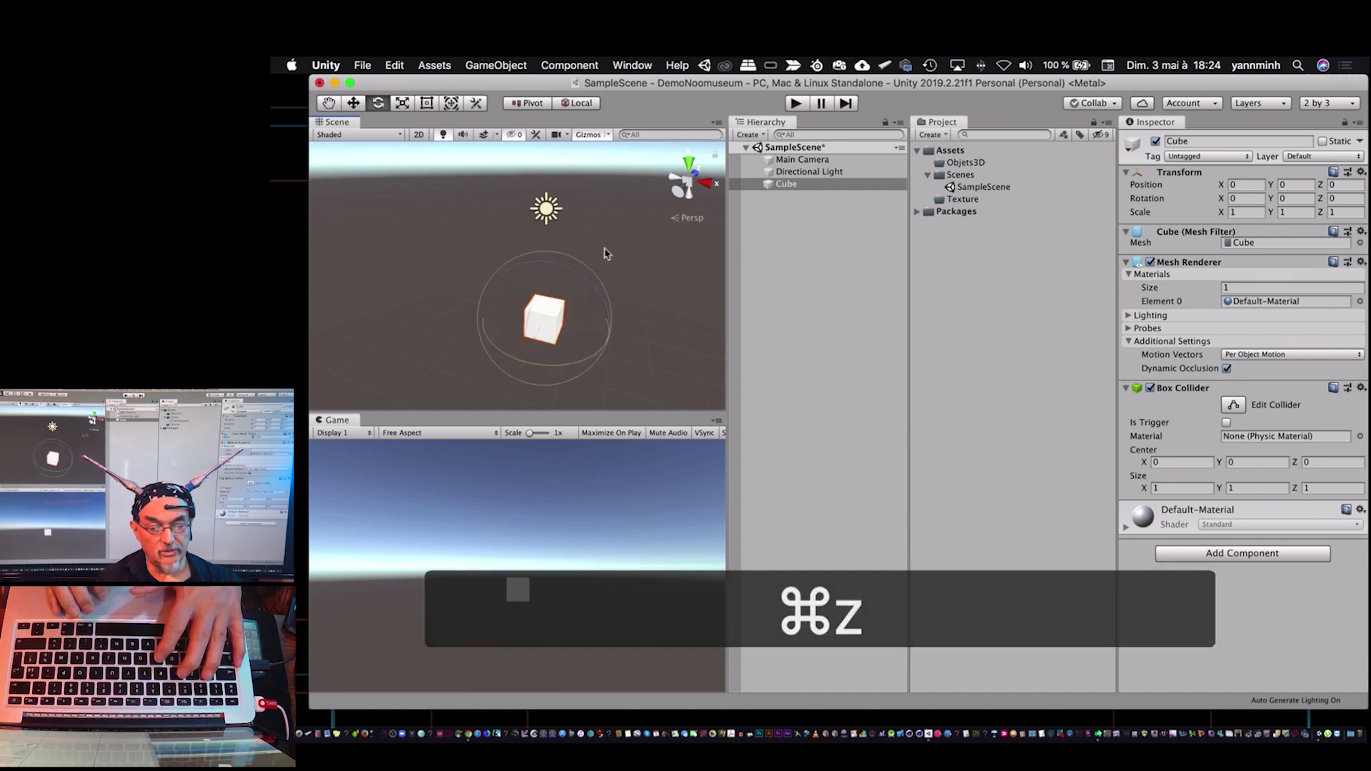
Flatten the Cube with the Scale tool by reducing its Y scale to about 0.056.
{"action": "left_click", "coordinate": [786, 184]}
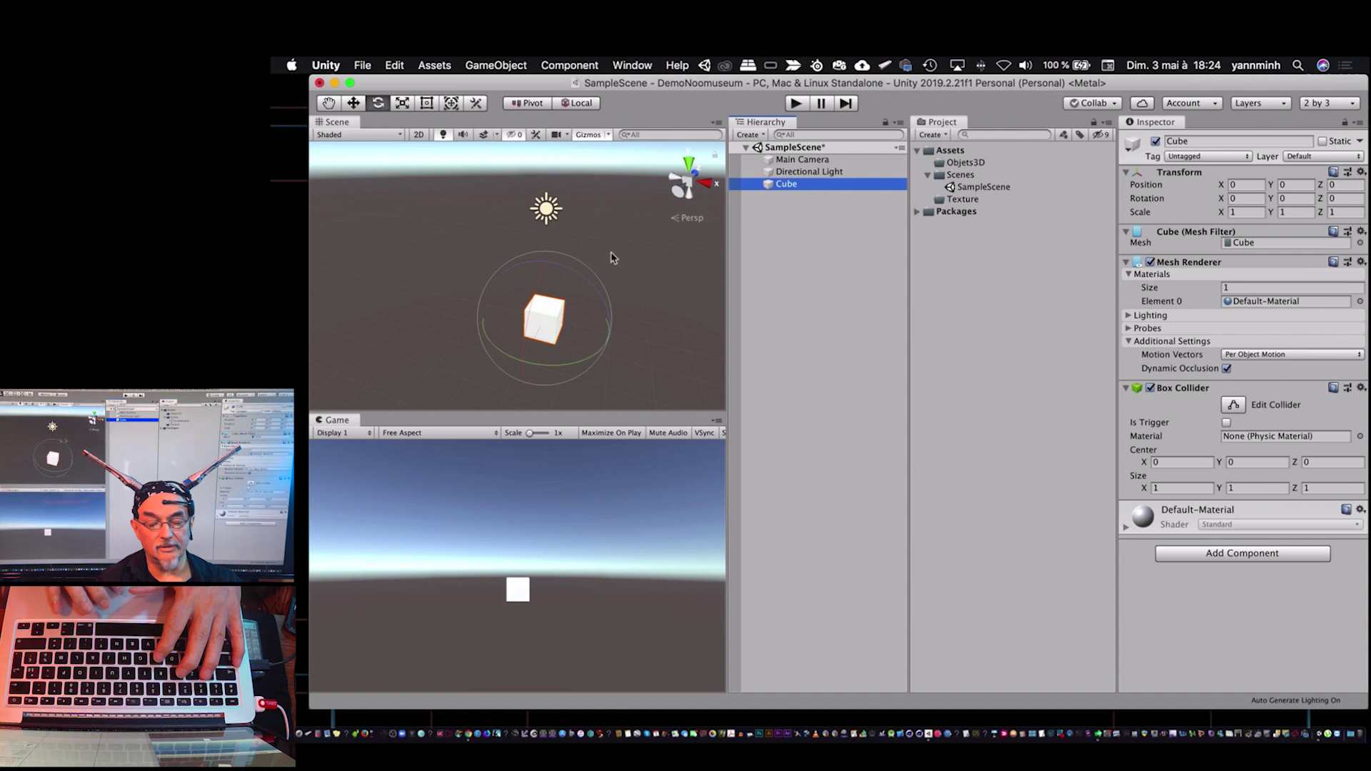
{"action": "key", "text": "f"}
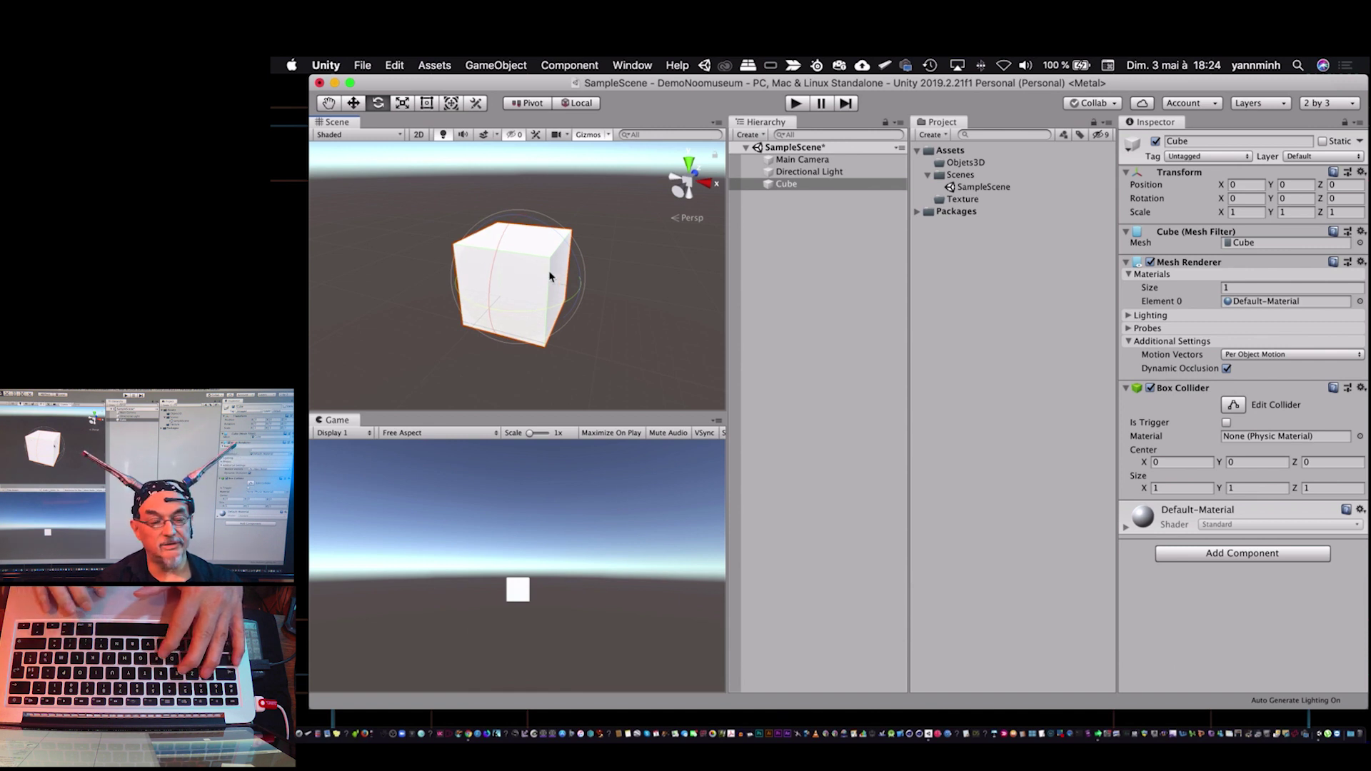
{"action": "mouse_move", "coordinate": [590, 270]}
{"action": "left_mouse_down", "text": "alt"}
{"action": "mouse_move", "coordinate": [481, 281]}
{"action": "mouse_move", "coordinate": [575, 288]}
{"action": "left_mouse_up", "text": "alt"}
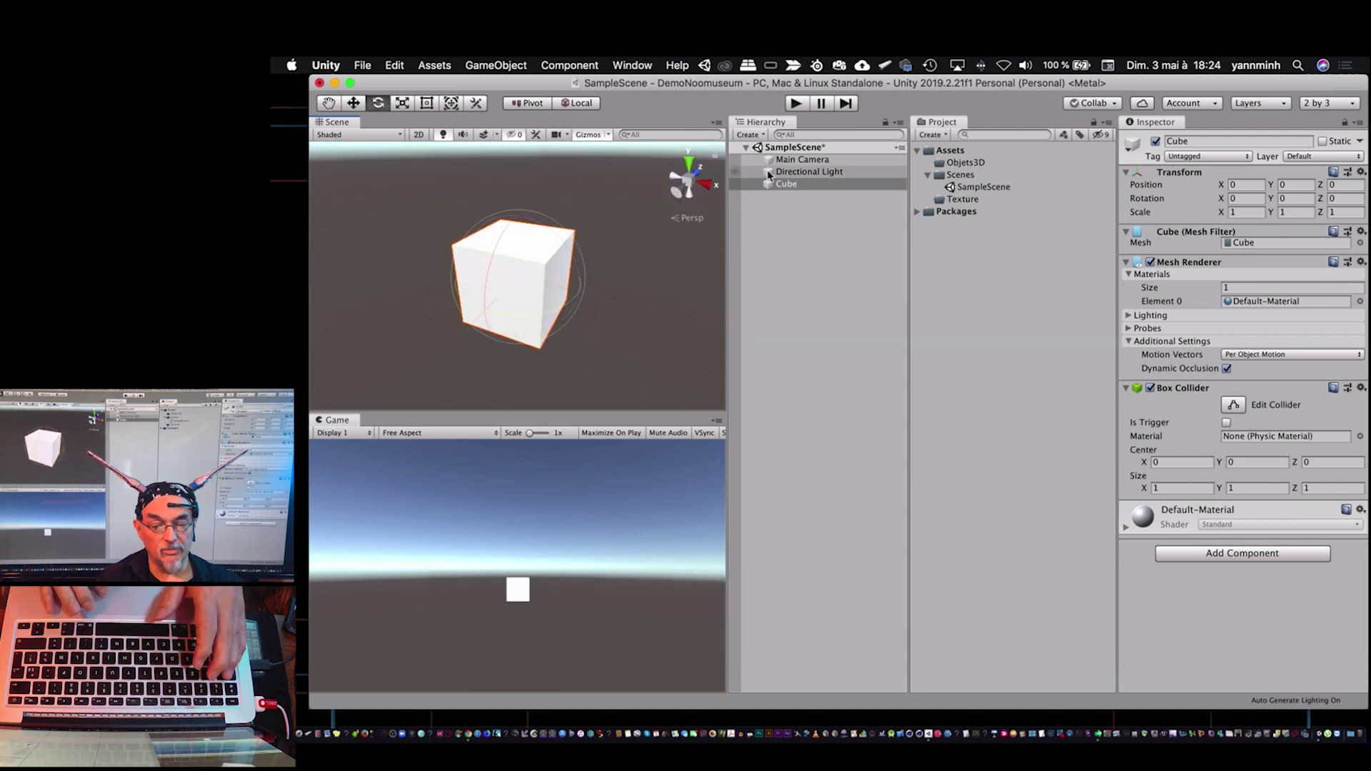
{"action": "left_click", "coordinate": [789, 184]}
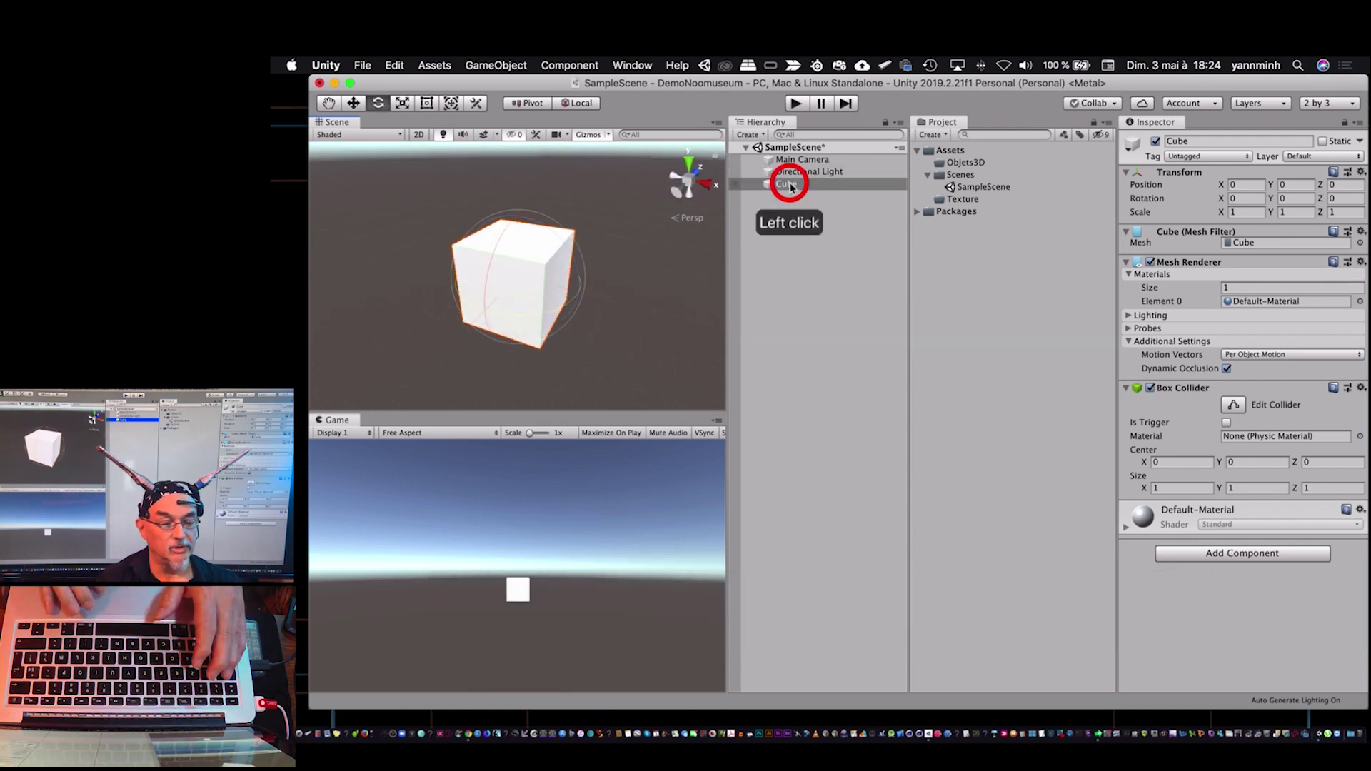
{"action": "left_click", "coordinate": [354, 103]}
{"action": "key", "text": "t"}
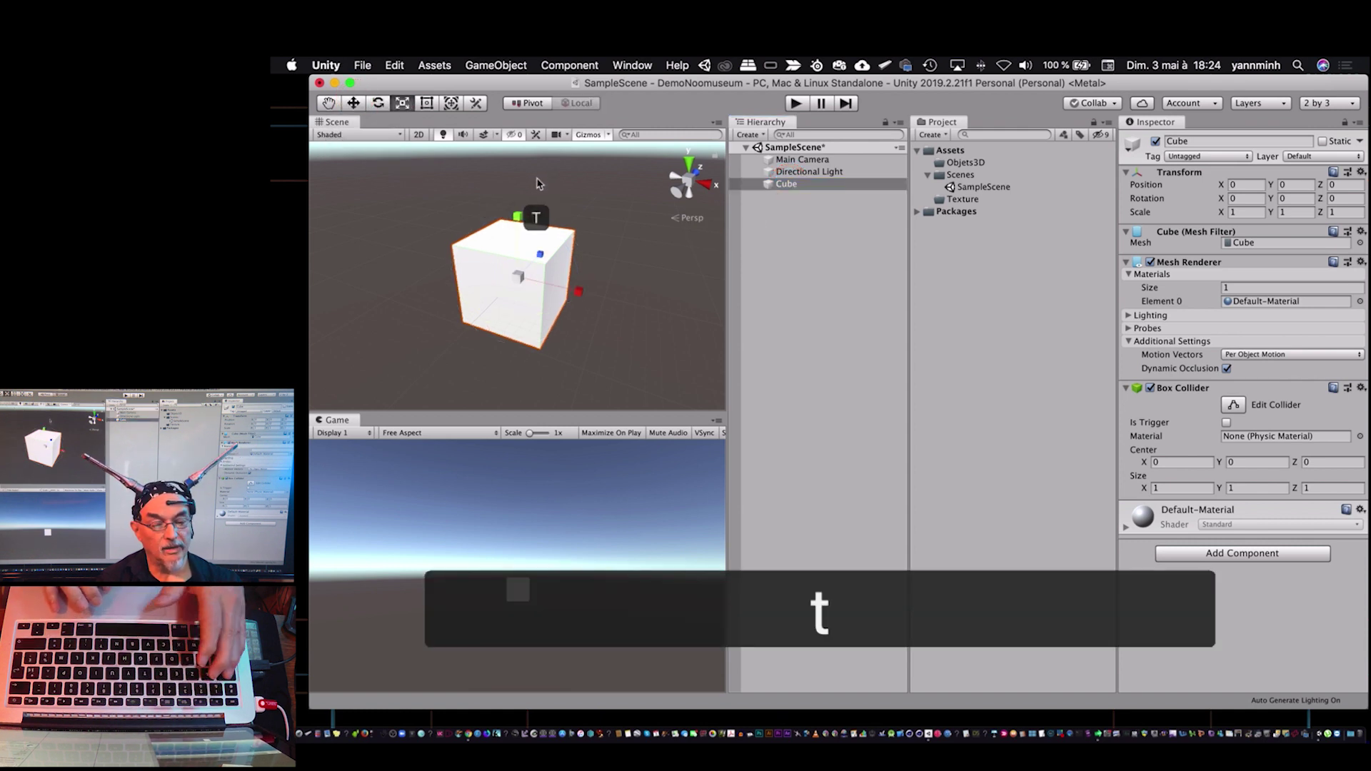
{"action": "left_click_drag", "start_coordinate": [521, 216], "coordinate": [521, 275]}
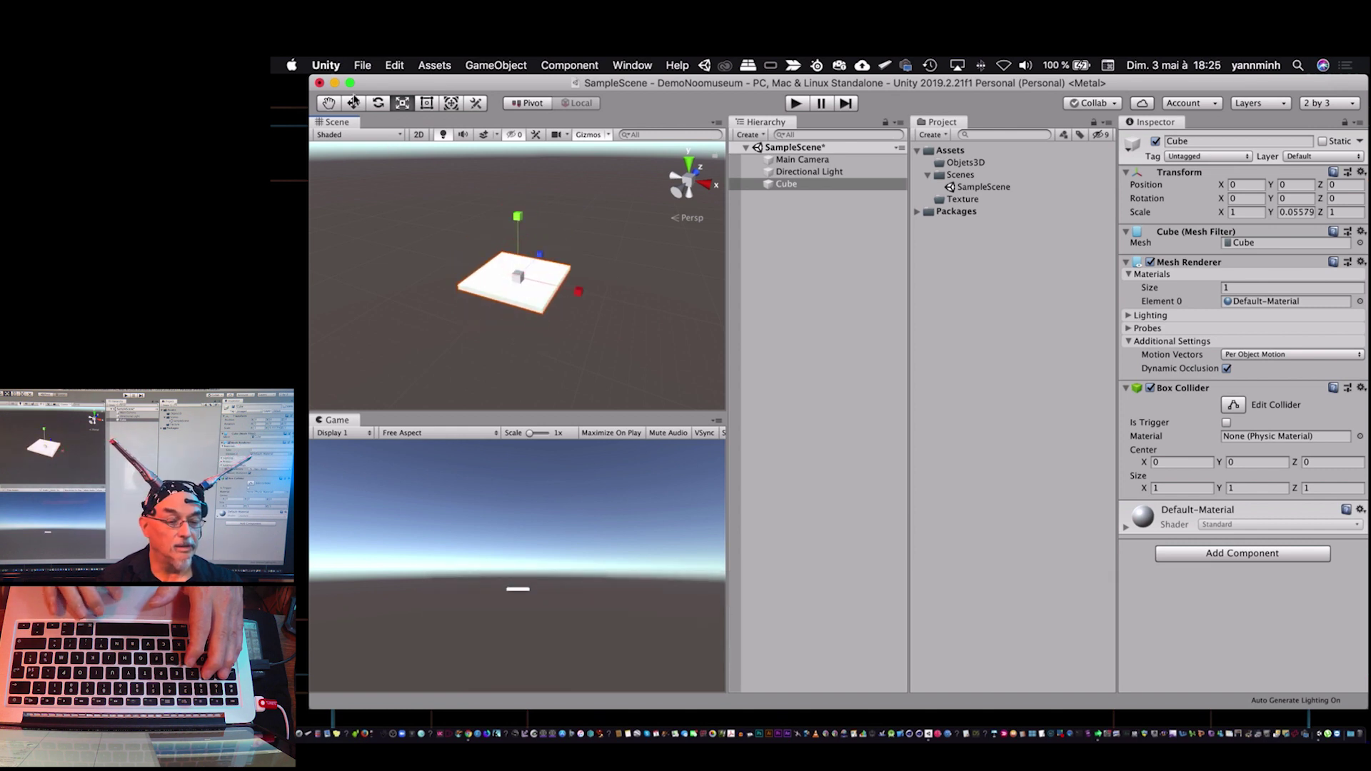
Examine the key assignments of the Move, Rotate and Scale tools in Unity's Shortcuts window and close it.
{"action": "left_click", "coordinate": [327, 64]}
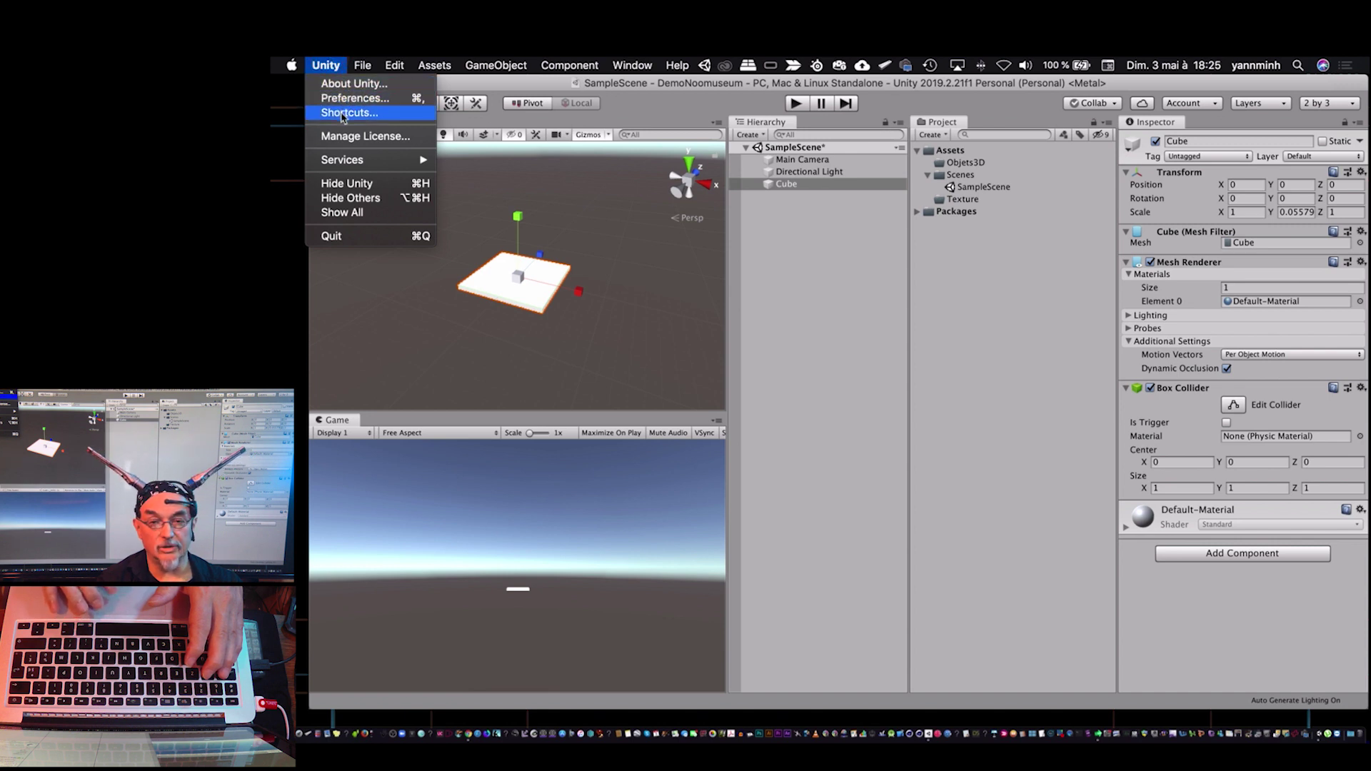
{"action": "left_click", "coordinate": [344, 114]}
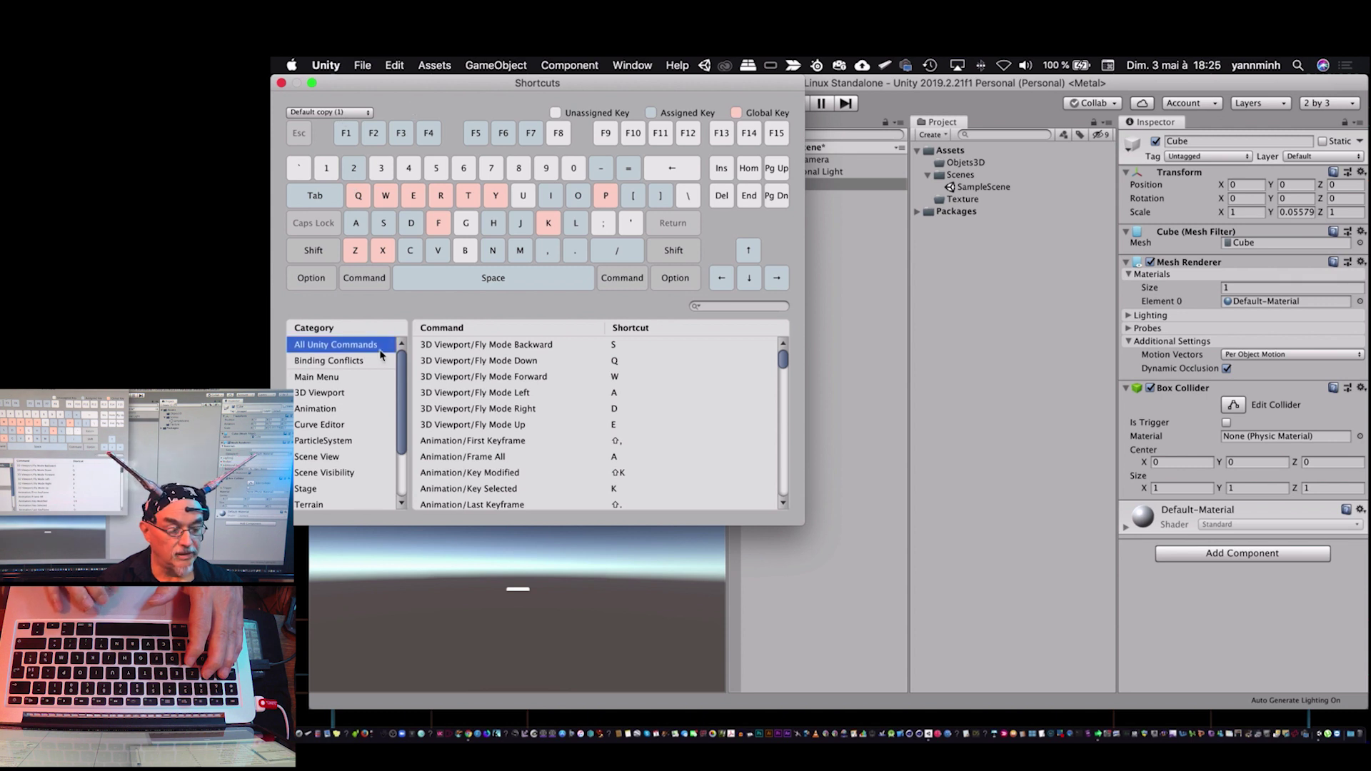
{"action": "scroll", "coordinate": [345, 429], "scroll_direction": "down", "scroll_amount": 3}
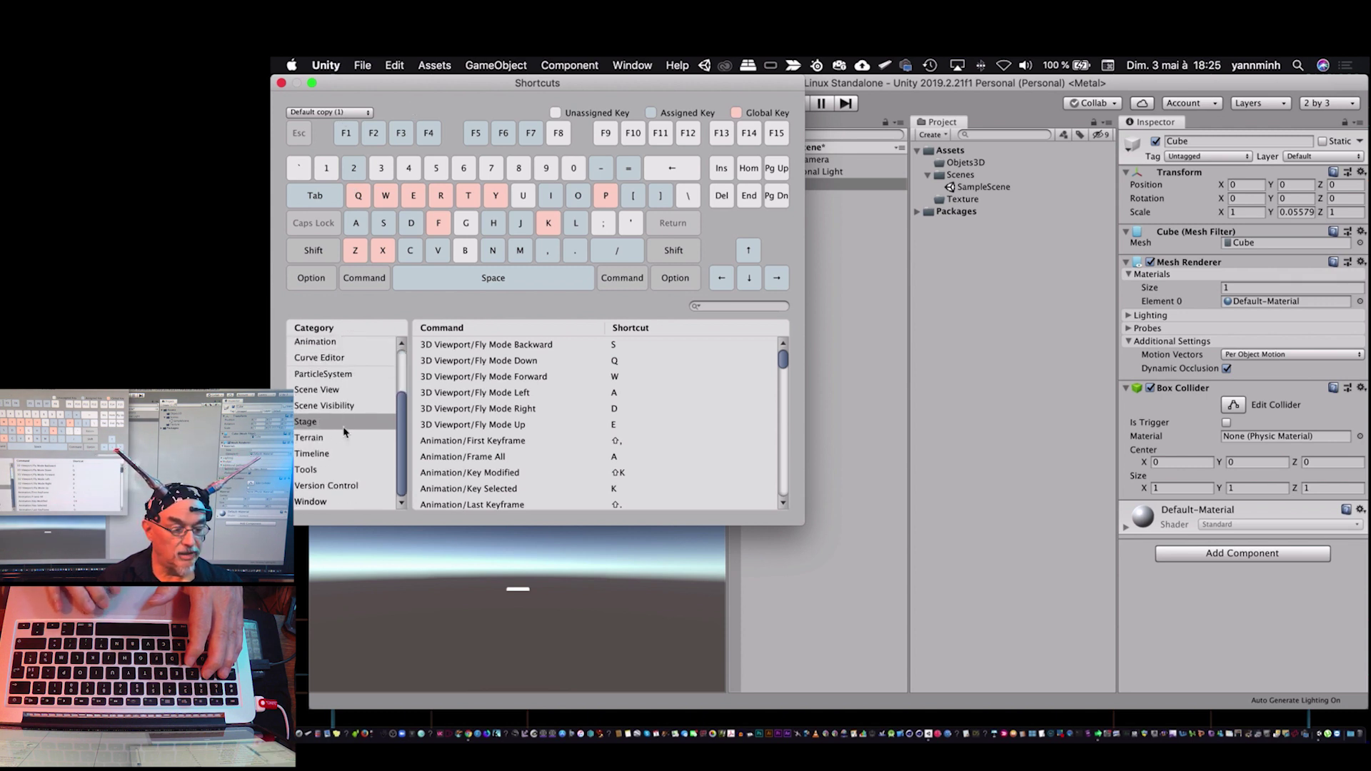
{"action": "left_click", "coordinate": [325, 473]}
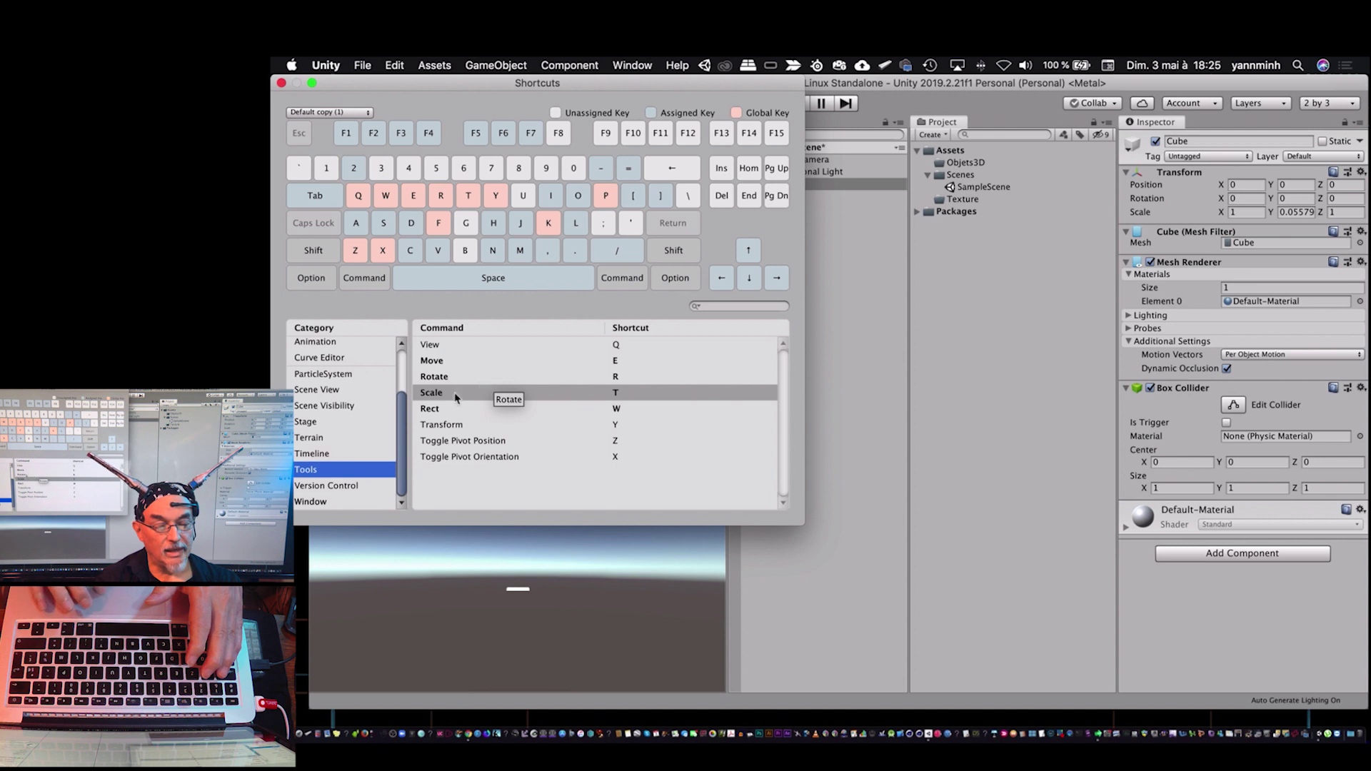
{"action": "left_click", "coordinate": [322, 474]}
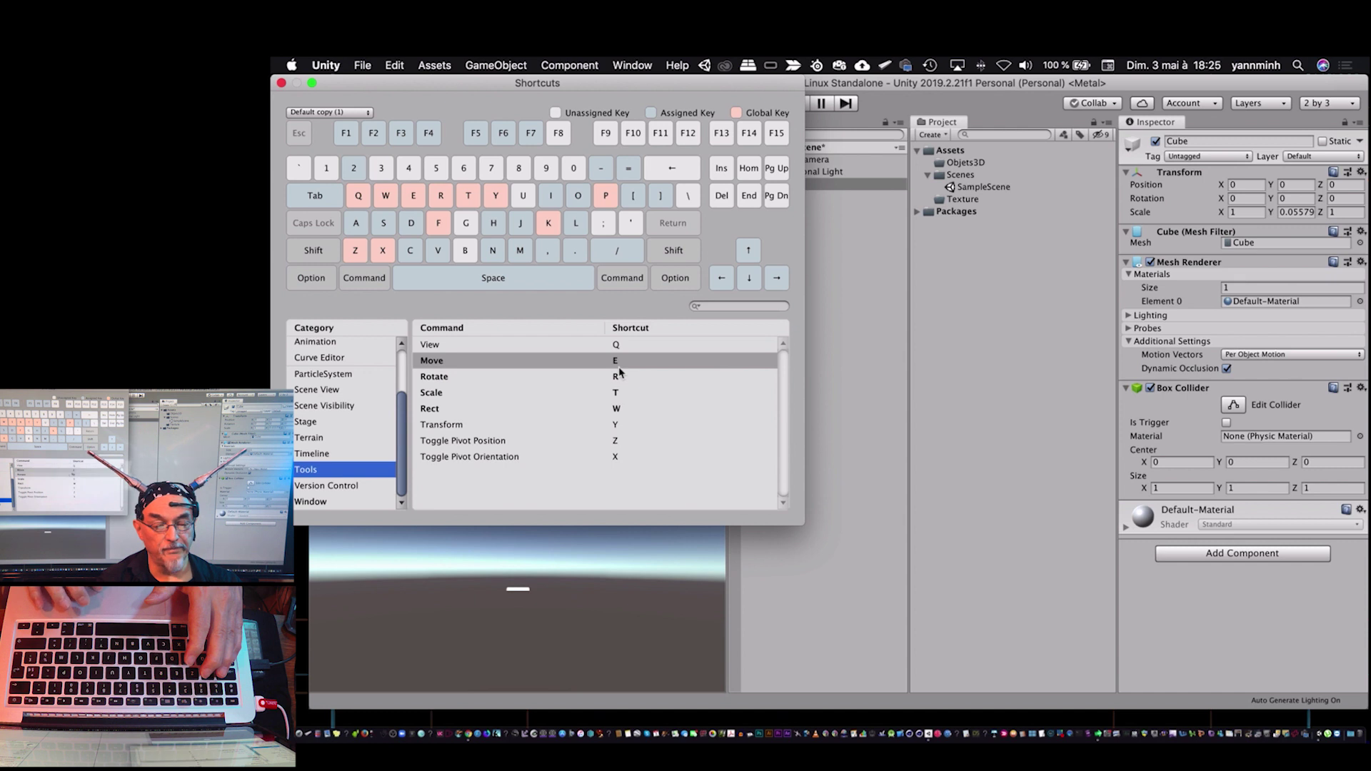
{"action": "left_click", "coordinate": [549, 383]}
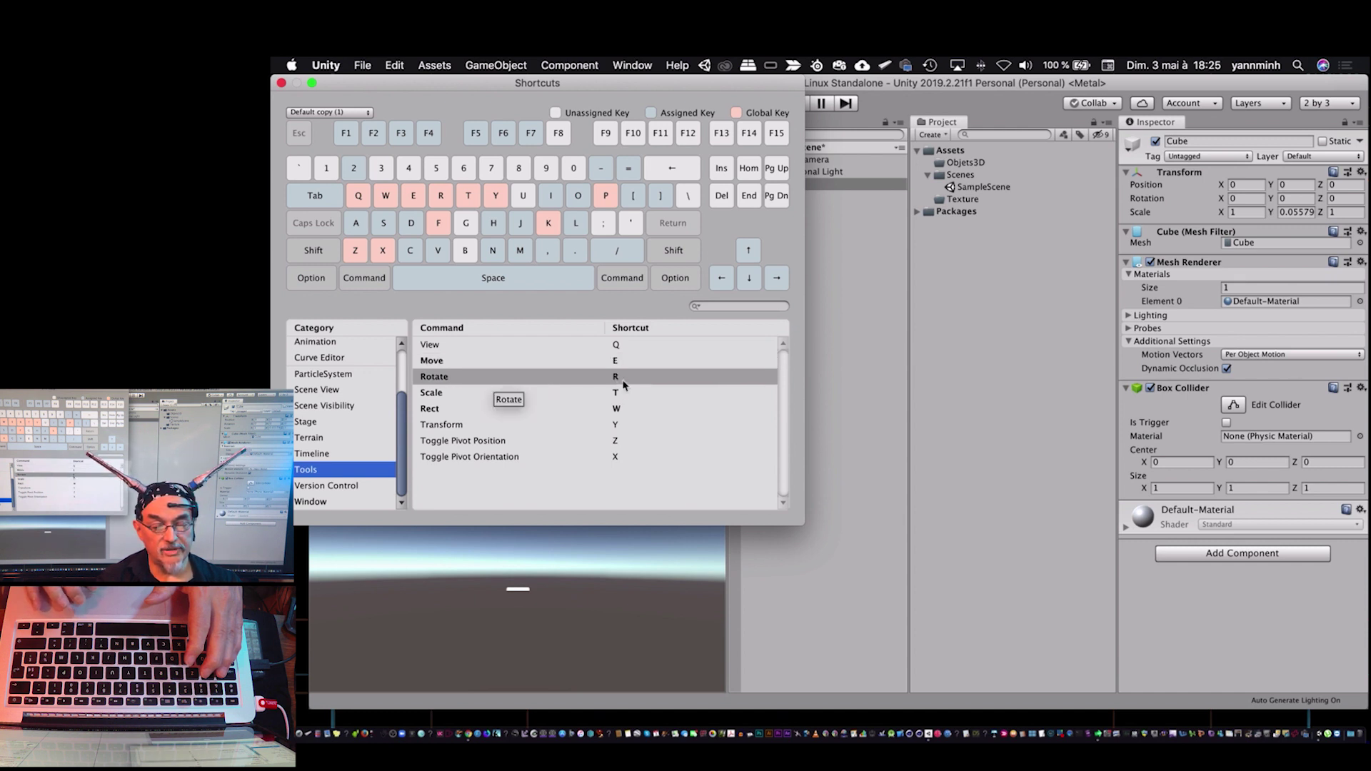
{"action": "left_click", "coordinate": [602, 394]}
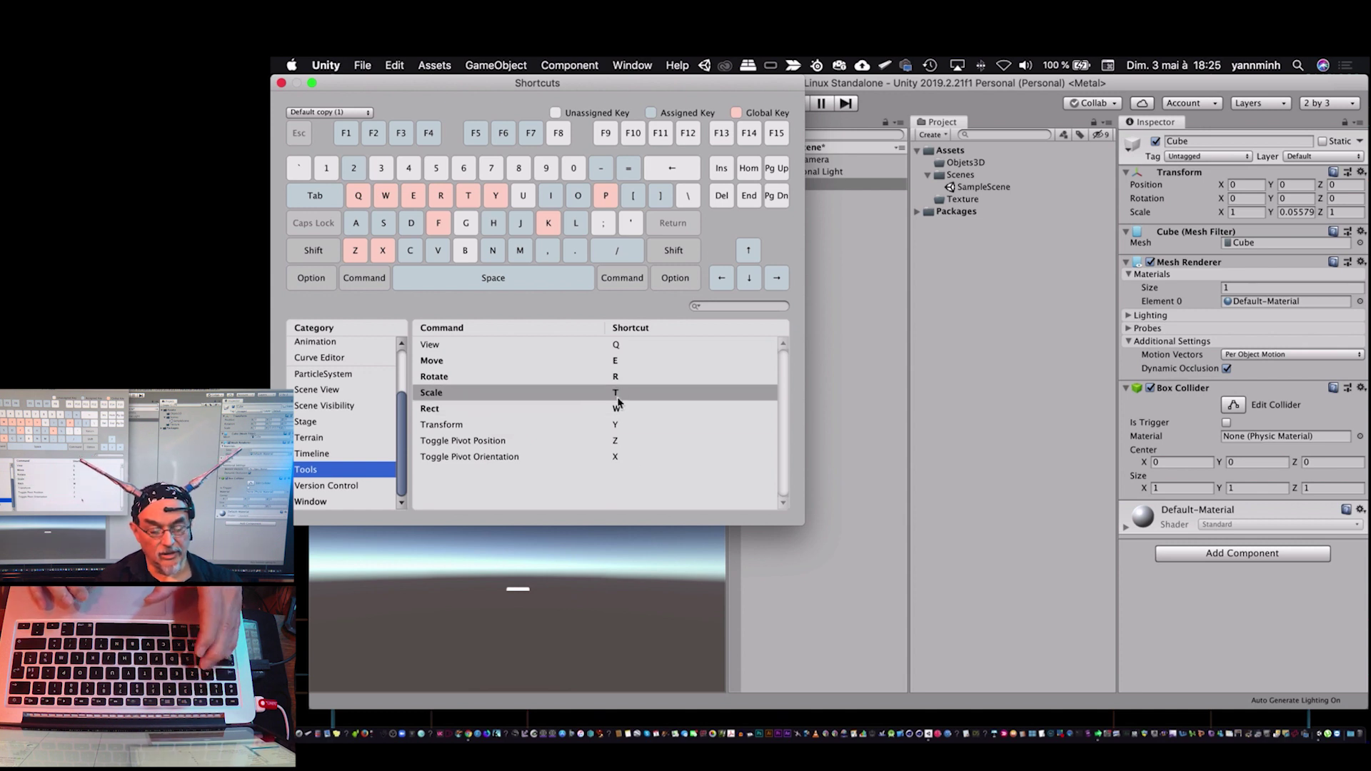
{"action": "left_click", "coordinate": [638, 465]}
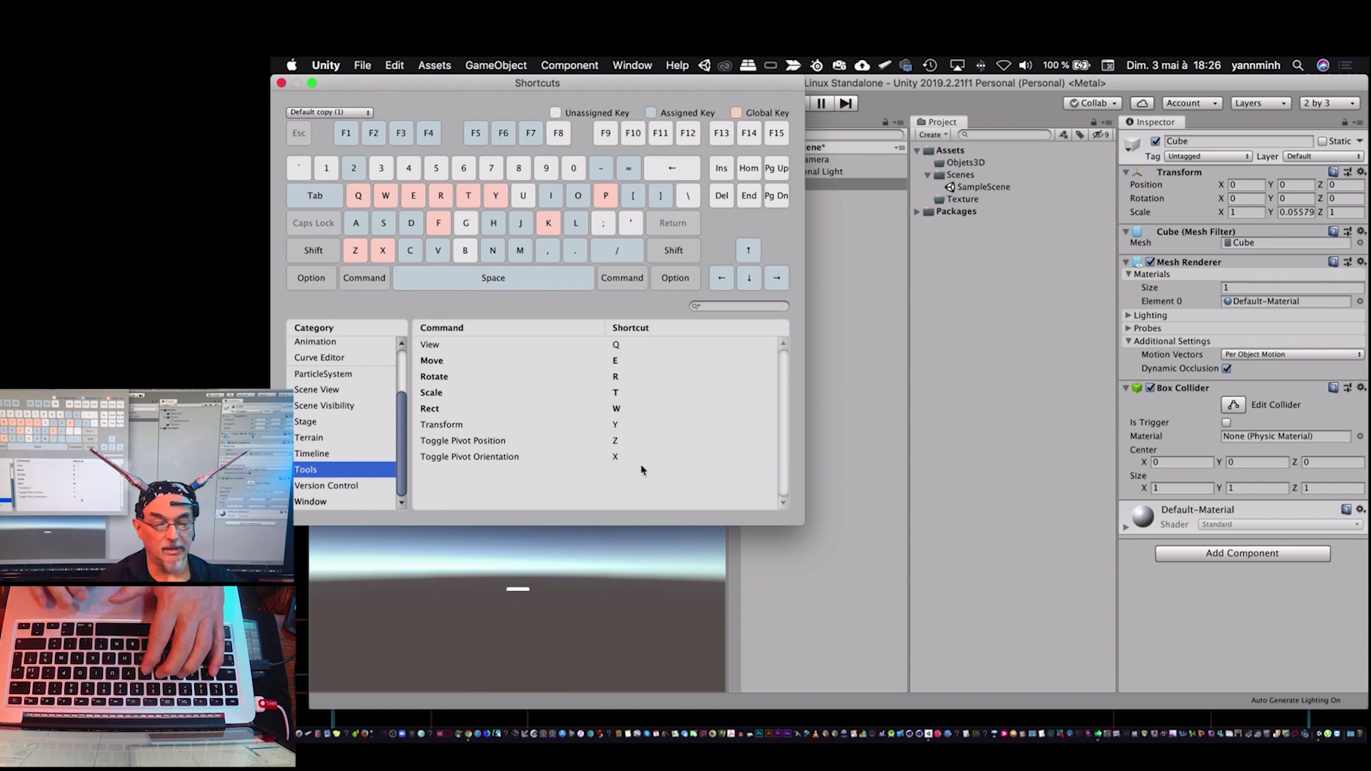
{"action": "left_click", "coordinate": [280, 84]}
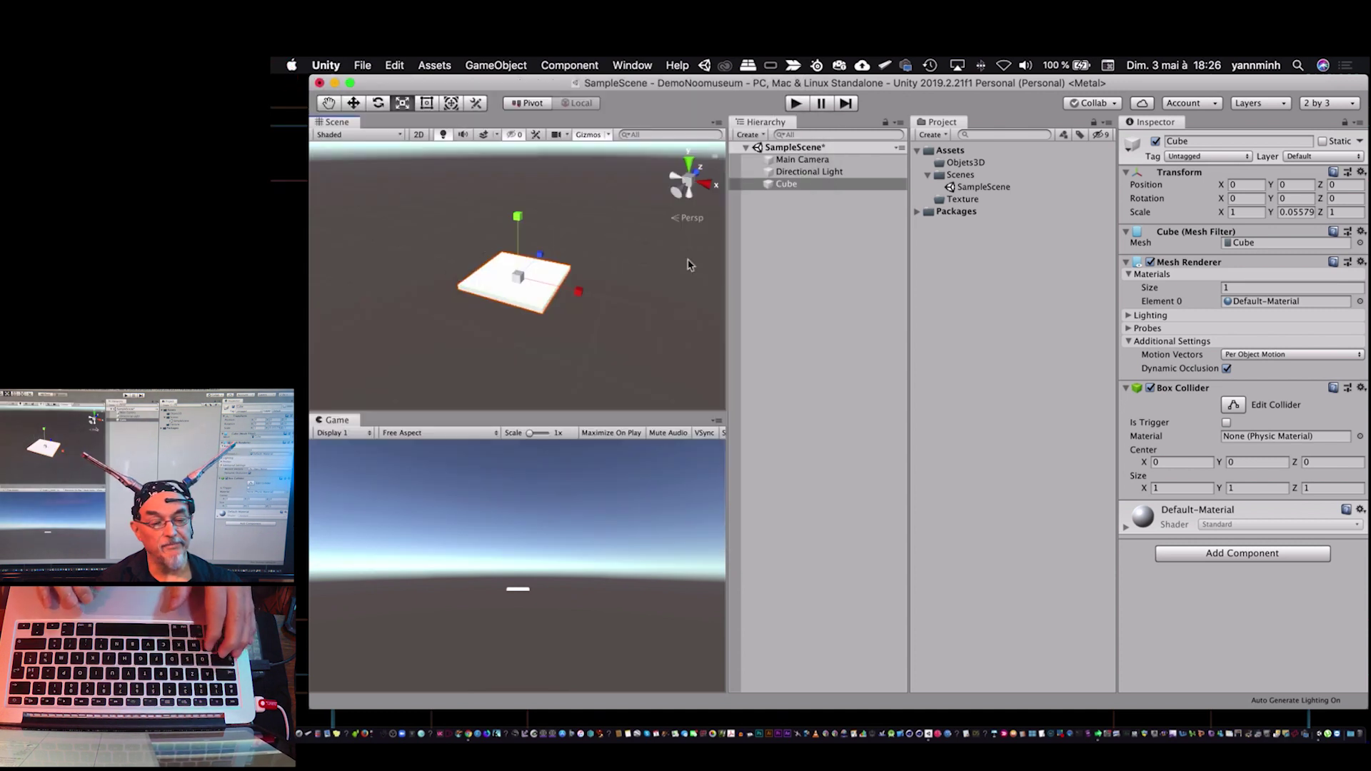
Frame the Main Camera in the Scene view and toggle the gizmos' visibility so that they are shown.
{"action": "left_click", "coordinate": [600, 137]}
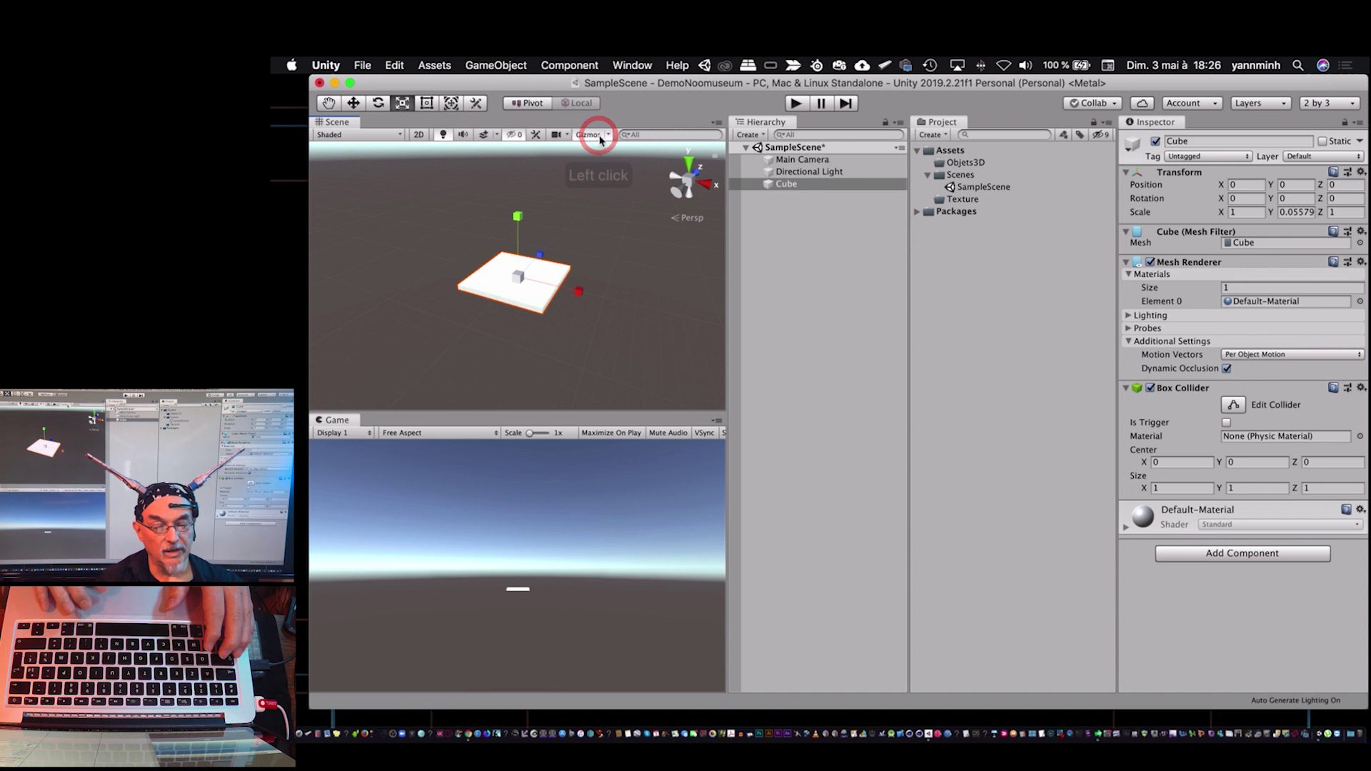
{"action": "left_click", "coordinate": [600, 136]}
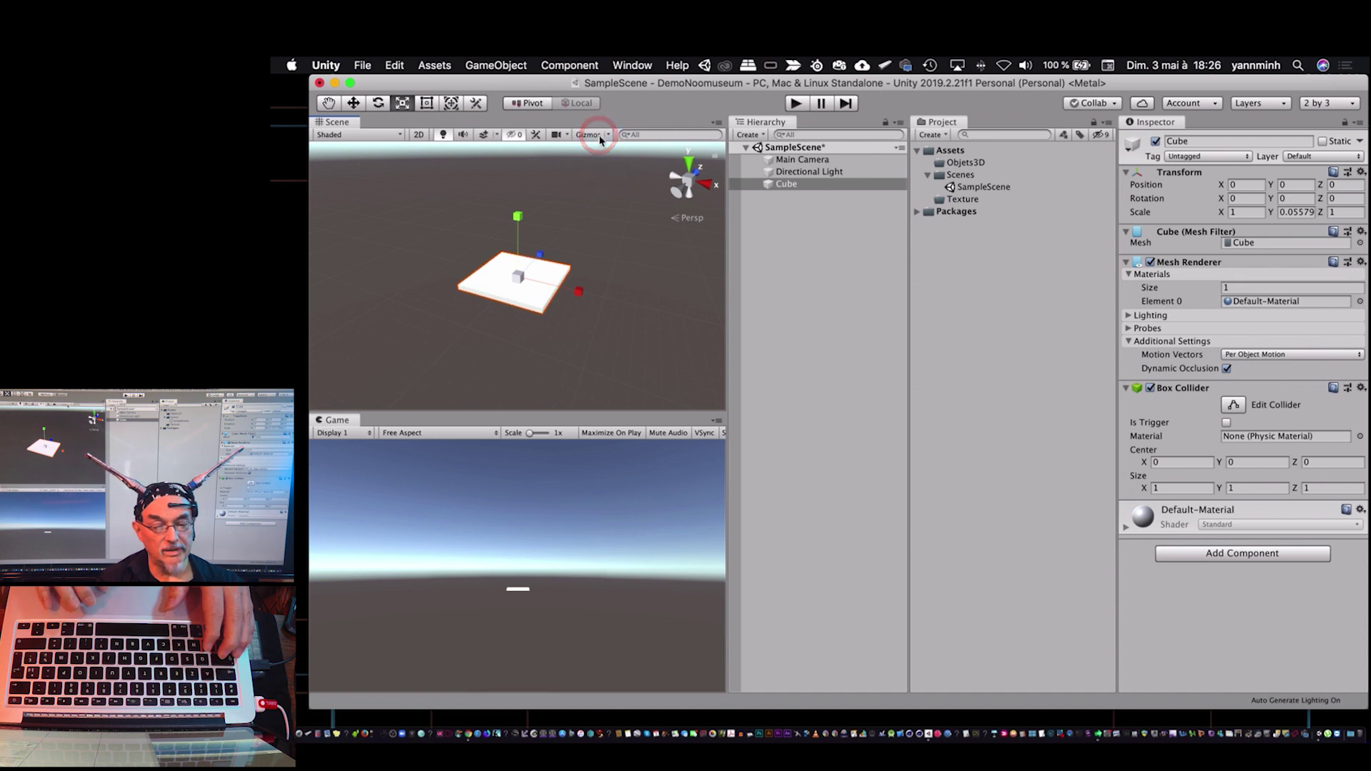
{"action": "left_click", "coordinate": [796, 160]}
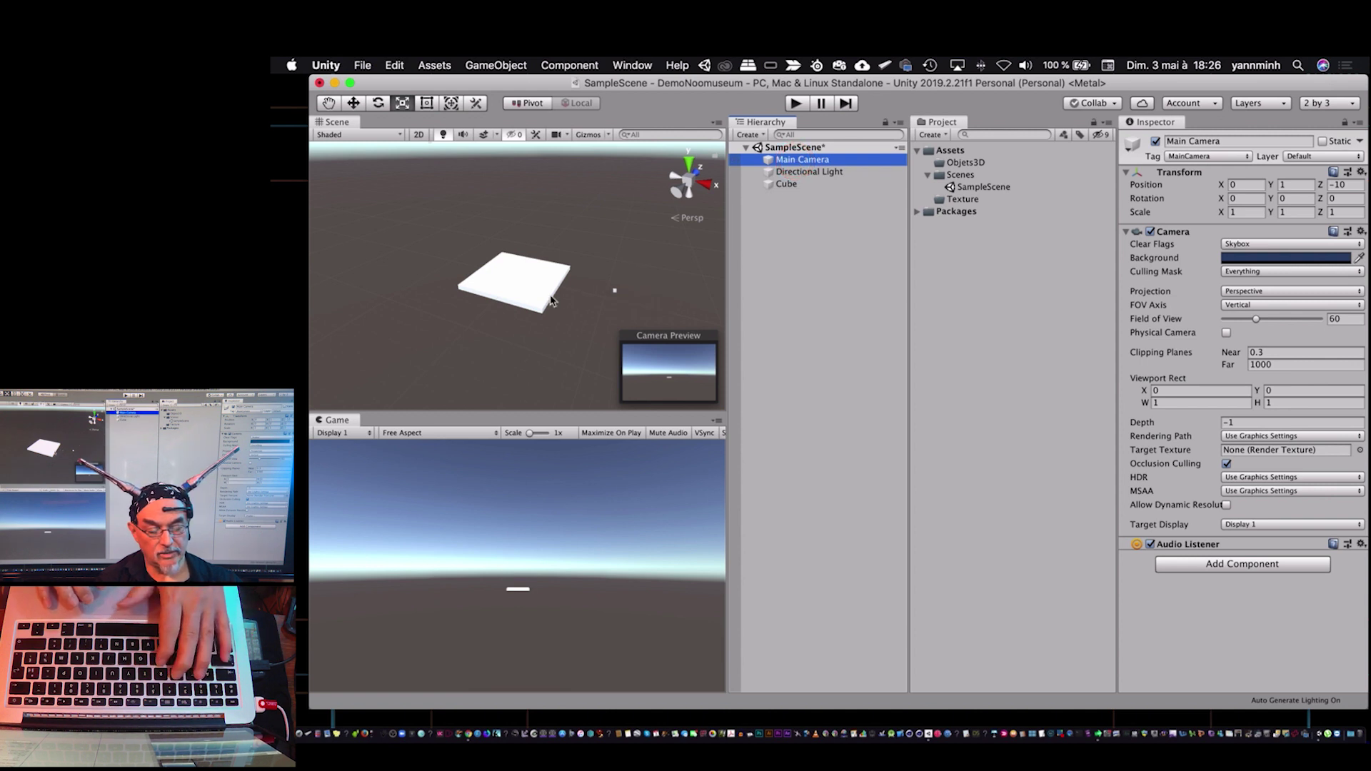
{"action": "key", "text": "f"}
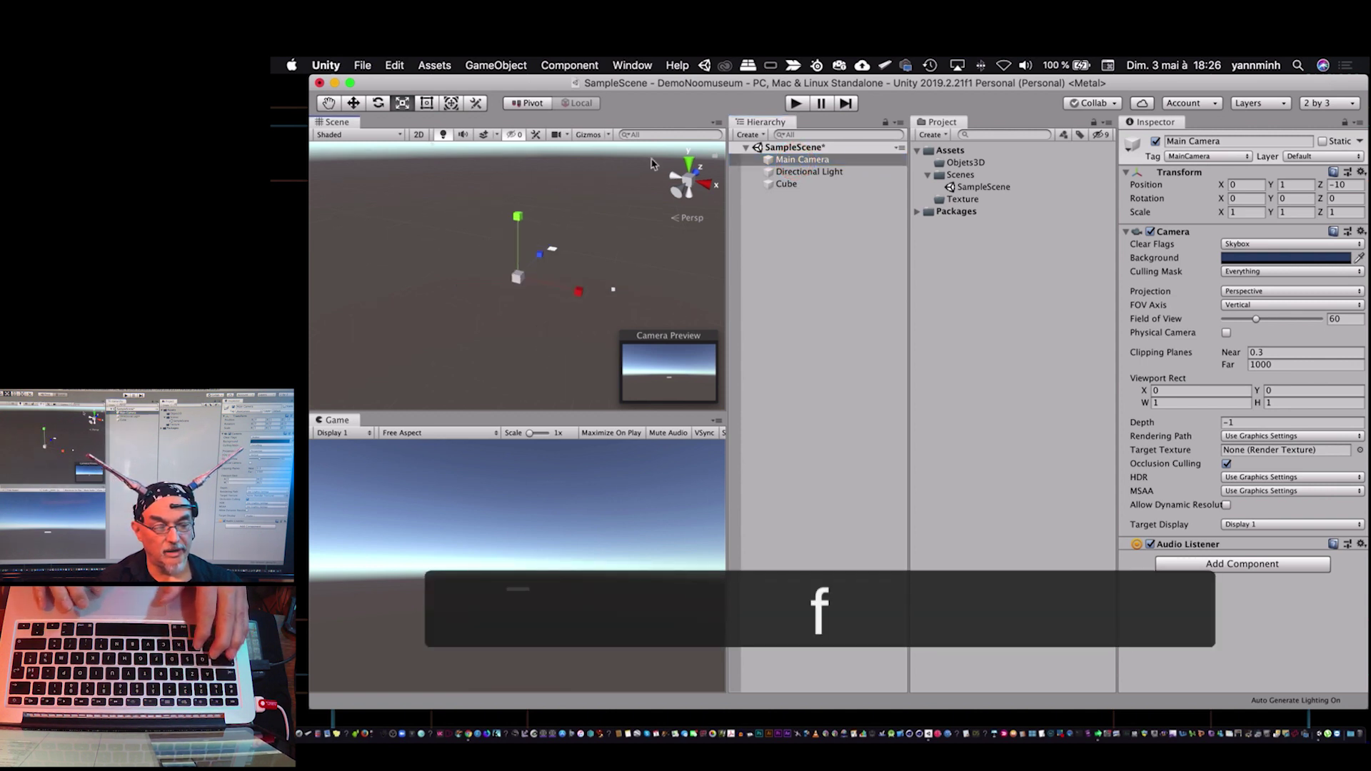
{"action": "left_click", "coordinate": [587, 135]}
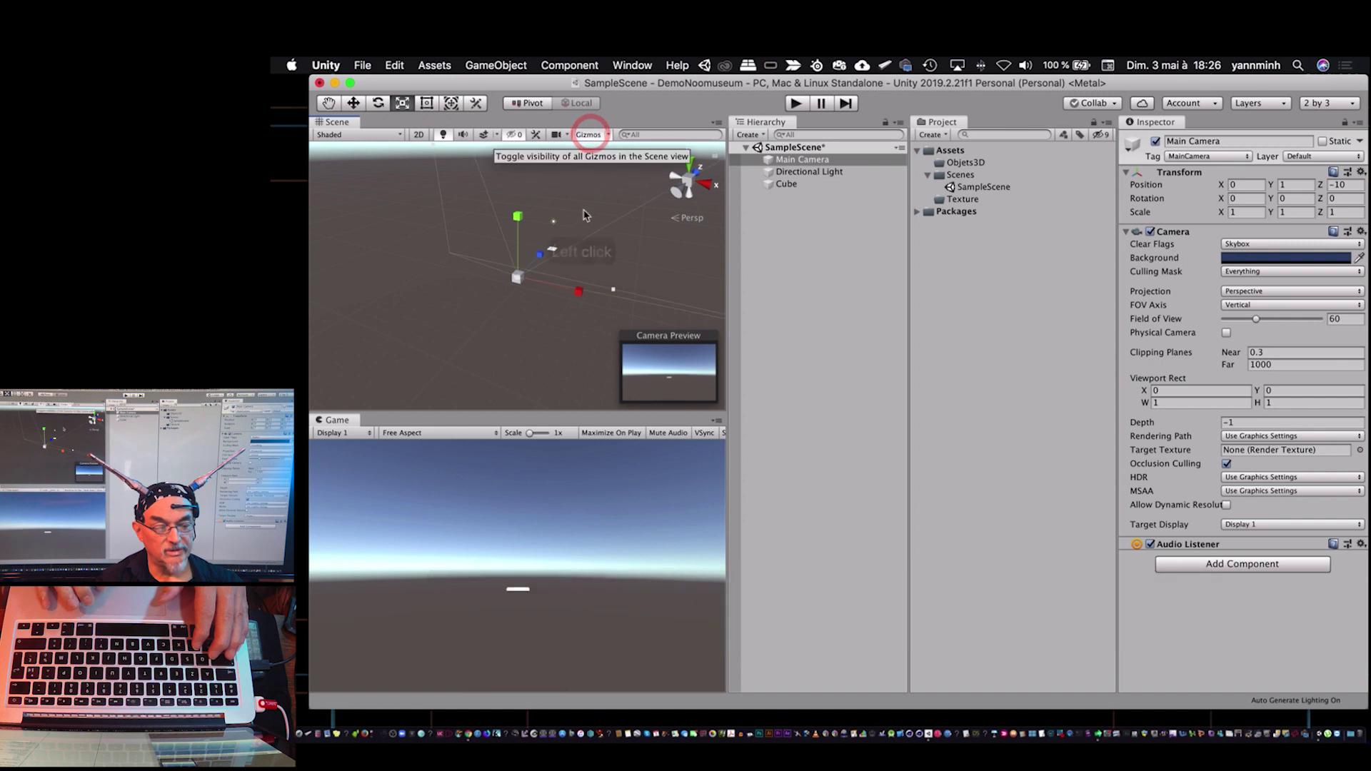
{"action": "left_click", "coordinate": [599, 136]}
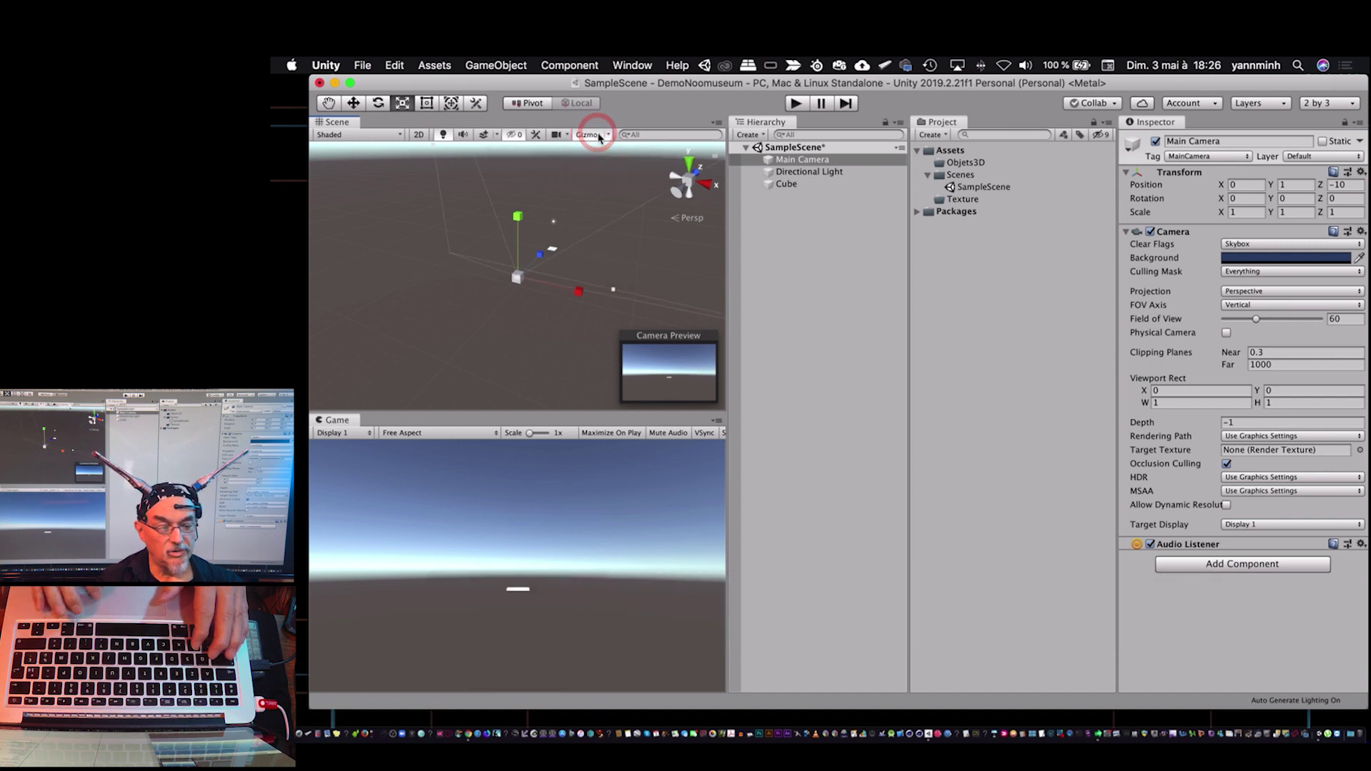
Enlarge the Scene view's 3D gizmo icons as a test and reduce them to a small size.
{"action": "left_click", "coordinate": [607, 135]}
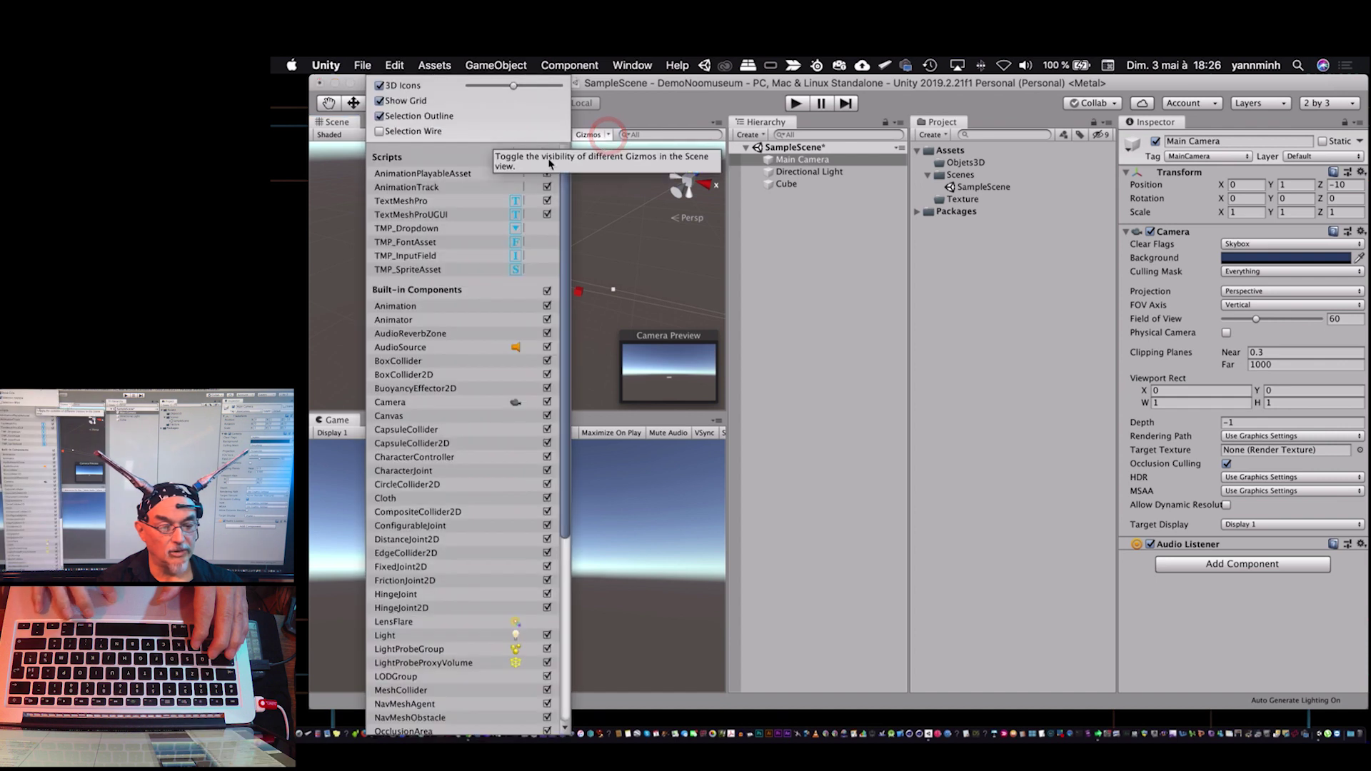
{"action": "left_click", "coordinate": [543, 86]}
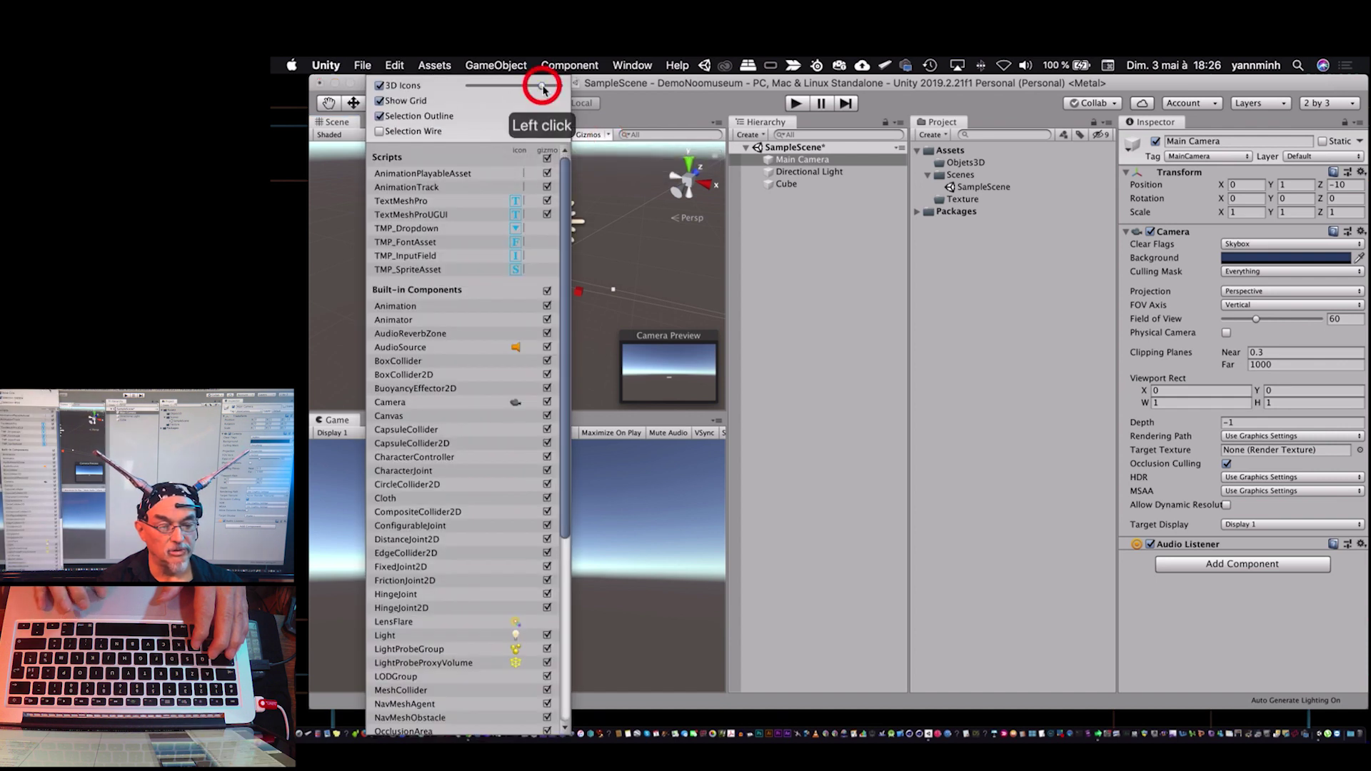
{"action": "left_click", "coordinate": [691, 119]}
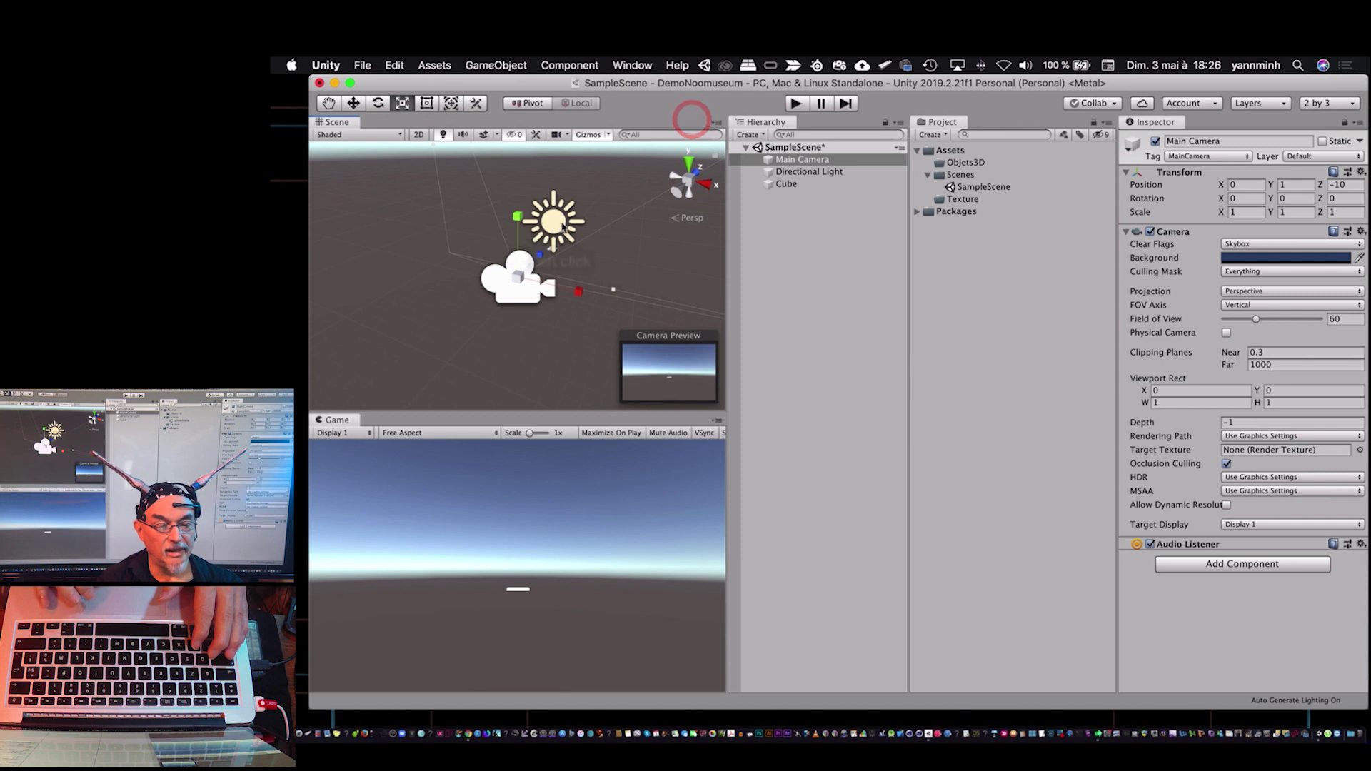
{"action": "left_click", "coordinate": [607, 135]}
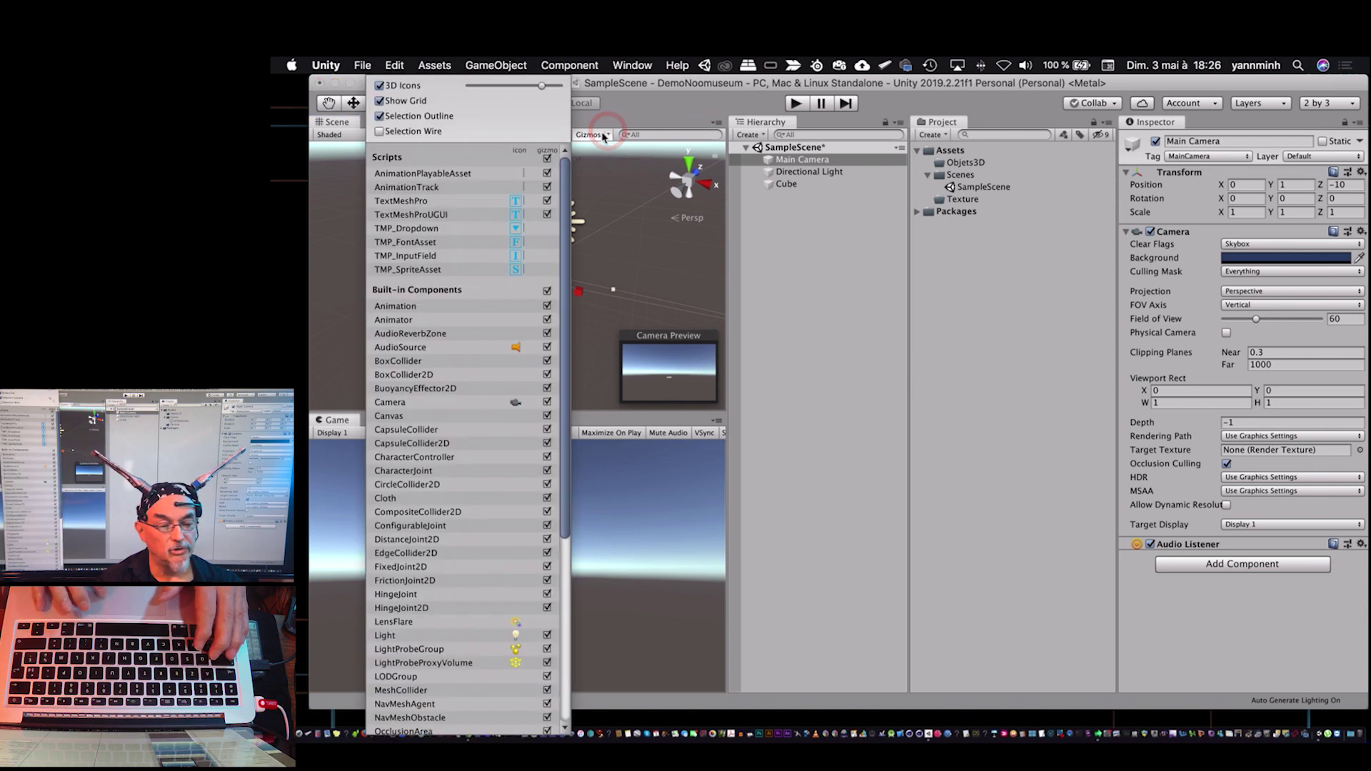
{"action": "left_click", "coordinate": [494, 85]}
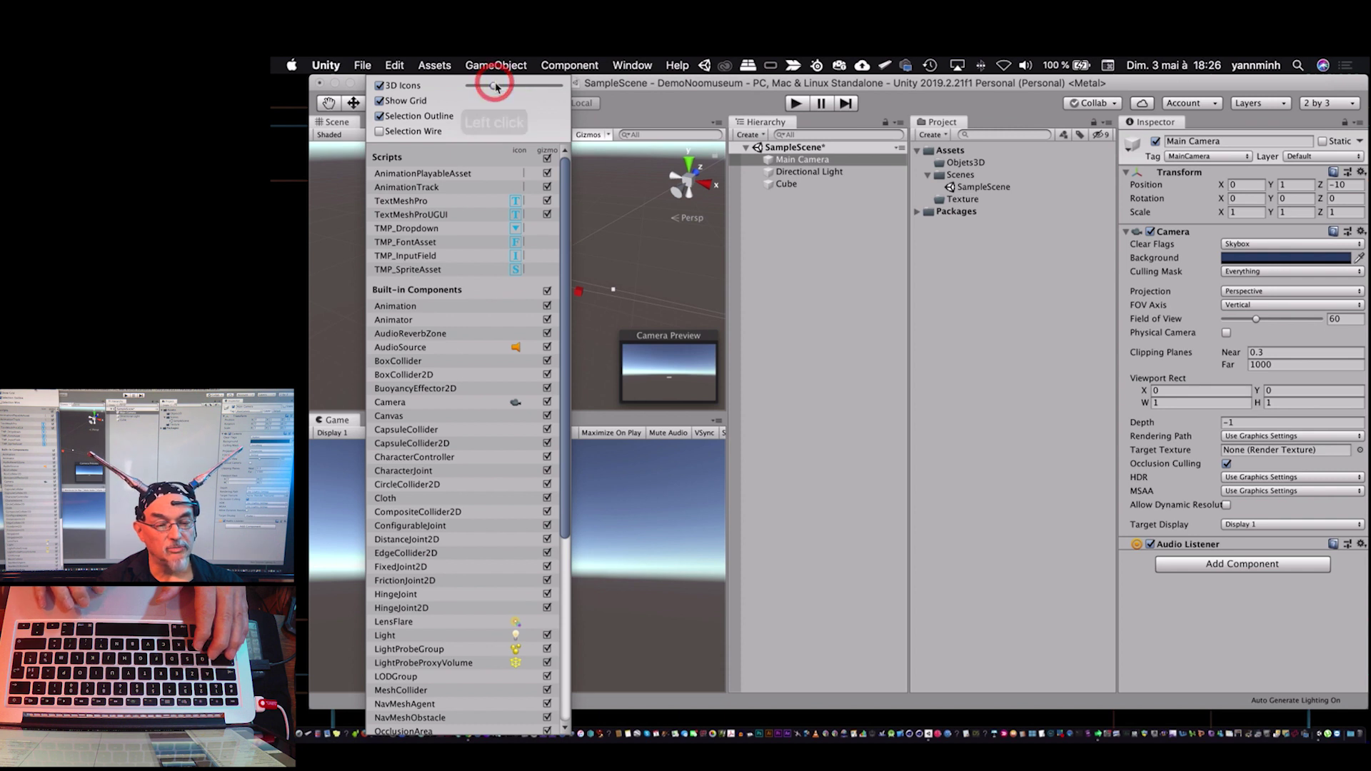
{"action": "left_click", "coordinate": [651, 106]}
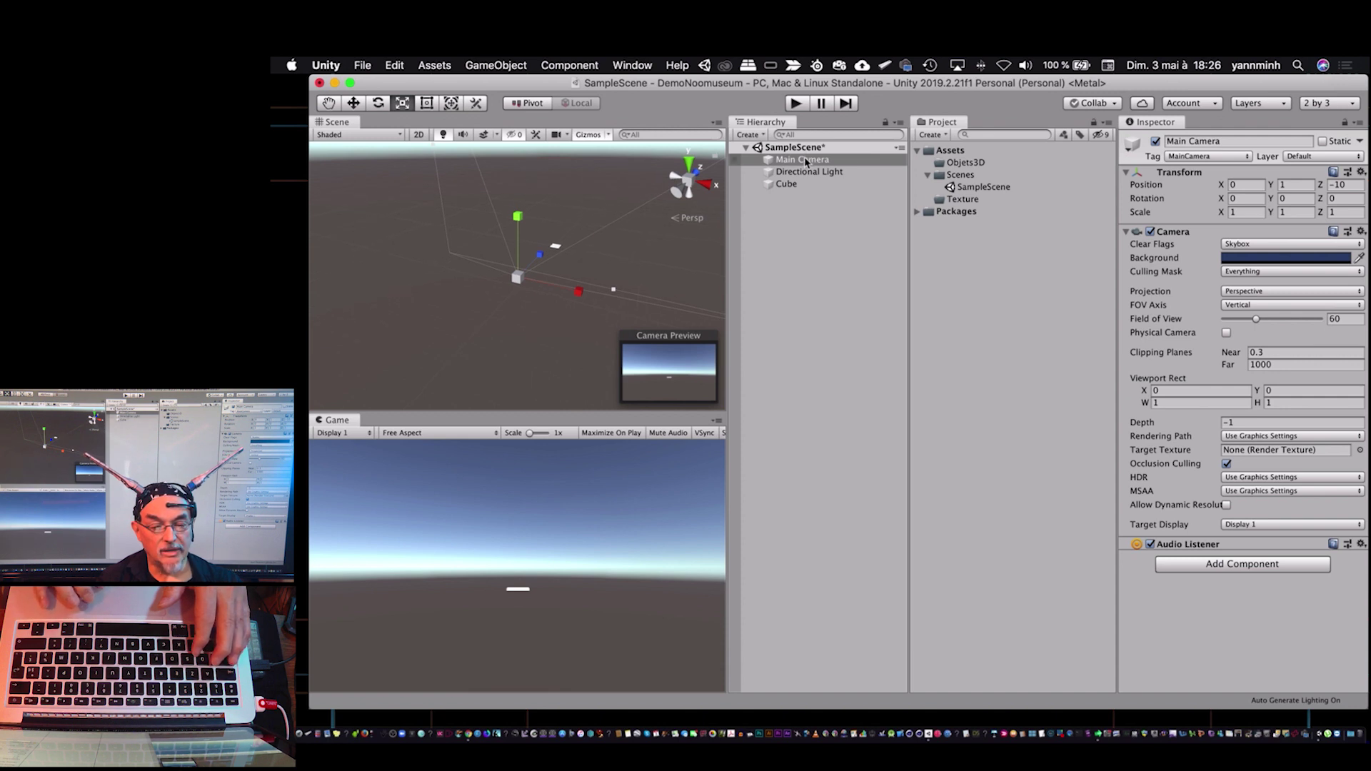
Scale the Cube freehand with the Scale tool to about 3.89 on X, 0.045 on Y and 3.60 on Z.
{"action": "left_click", "coordinate": [786, 184]}
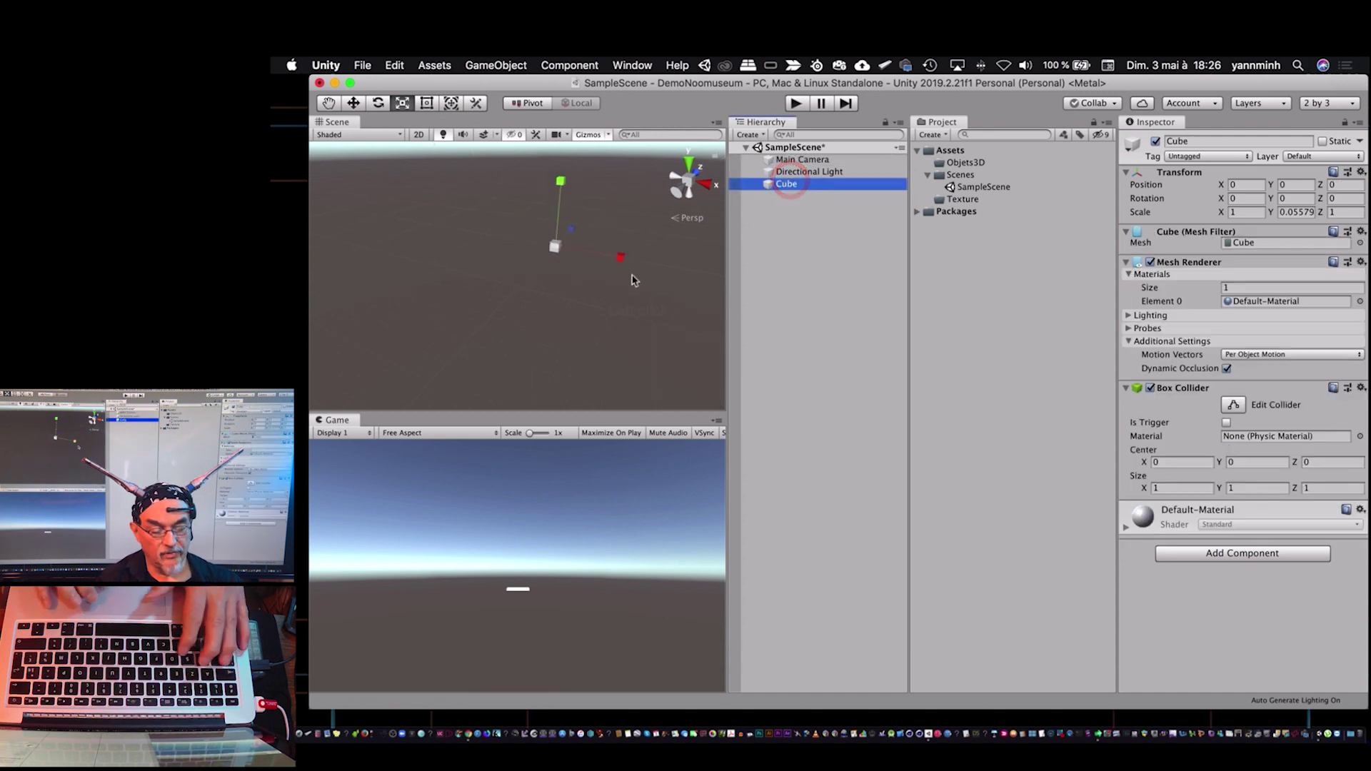
{"action": "key", "text": "f"}
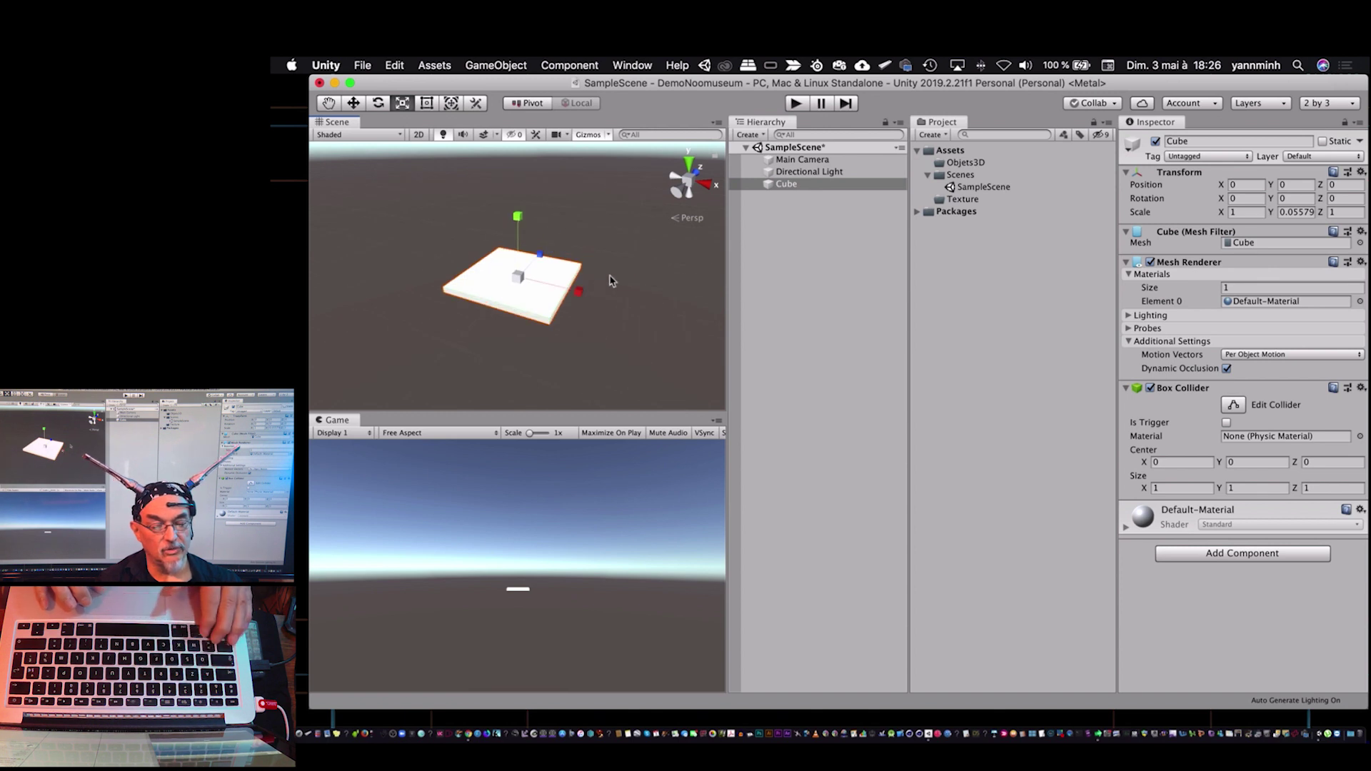
{"action": "left_click", "coordinate": [518, 219]}
{"action": "left_click_drag", "start_coordinate": [518, 219], "coordinate": [522, 230]}
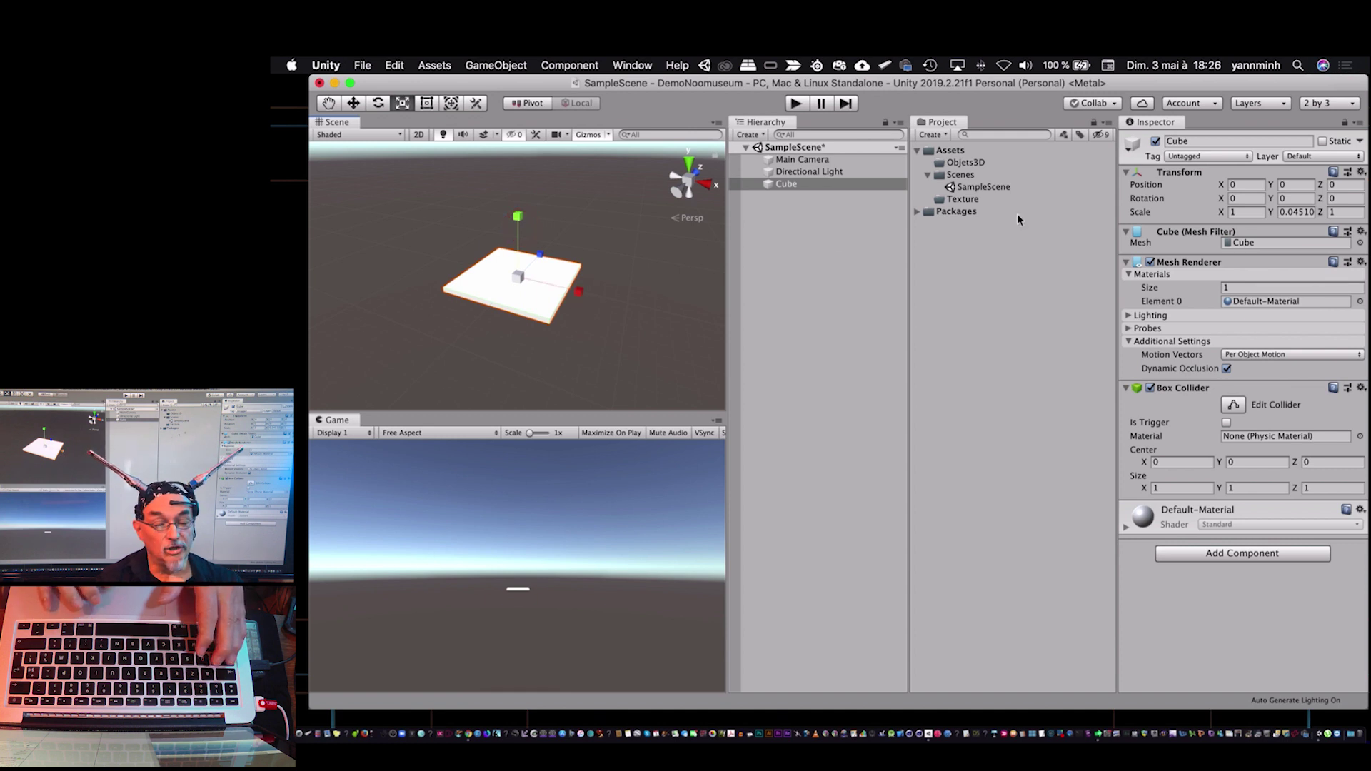
{"action": "left_click_drag", "start_coordinate": [541, 255], "coordinate": [592, 202]}
{"action": "left_click_drag", "start_coordinate": [583, 294], "coordinate": [714, 323]}
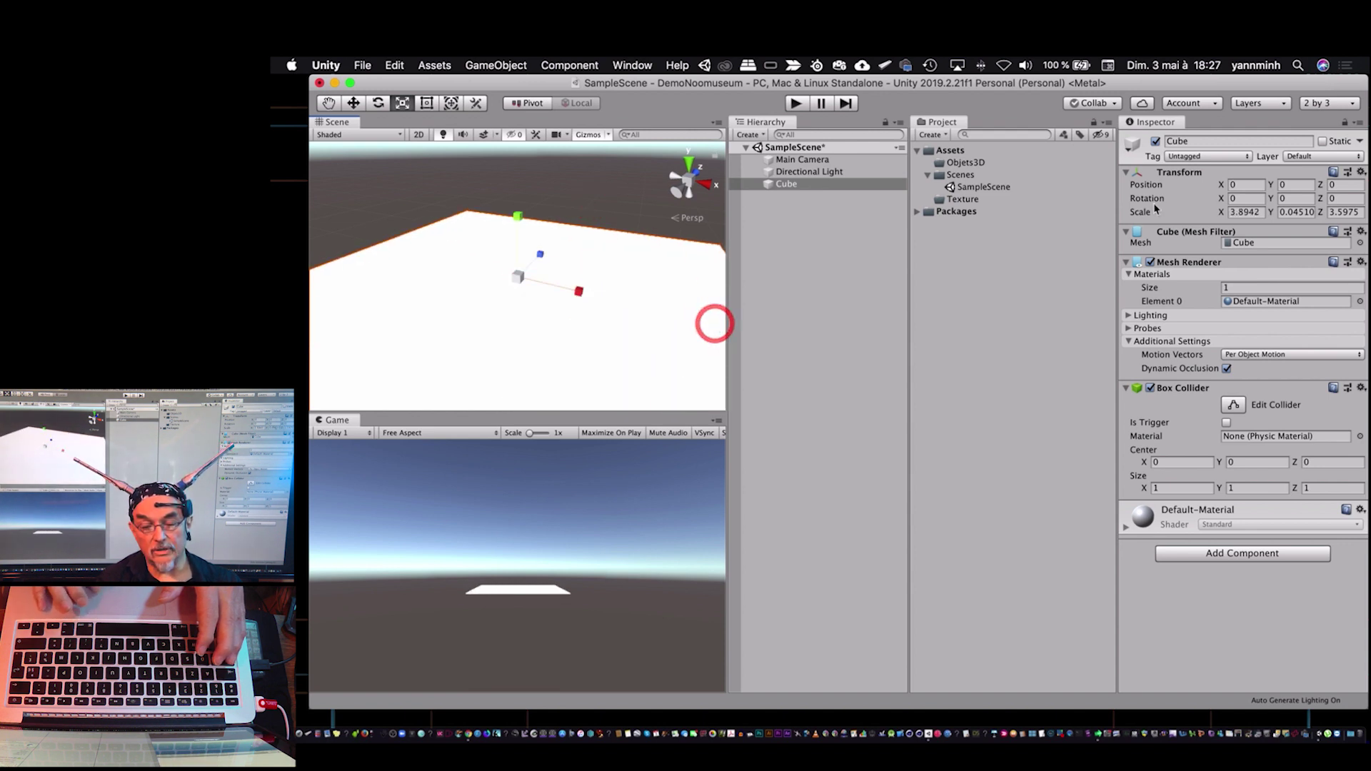
Set the Cube's scale to 20 on X, 0.1 on Y and 20 on Z.
{"action": "left_click", "coordinate": [1259, 210]}
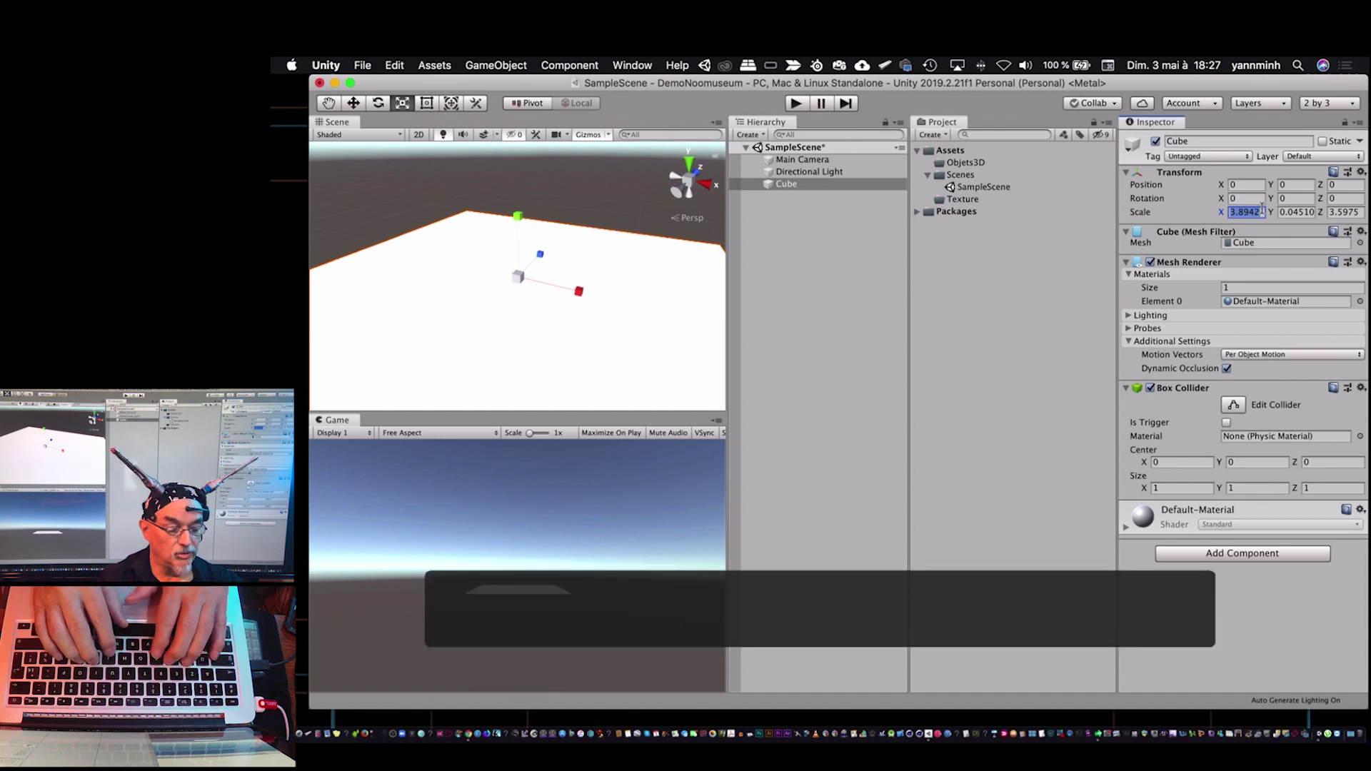
{"action": "type", "text": "20"}
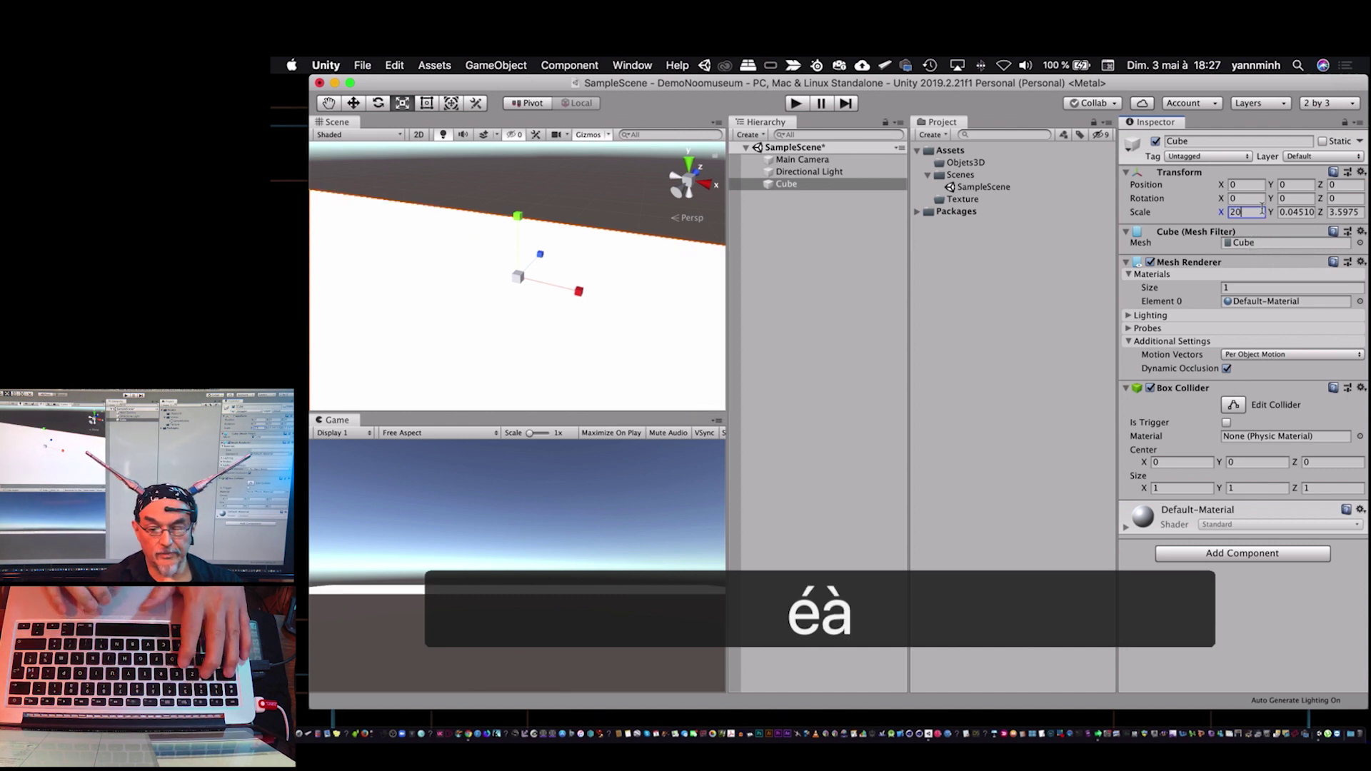
{"action": "key", "text": "Tab"}
{"action": "left_click", "coordinate": [1298, 212]}
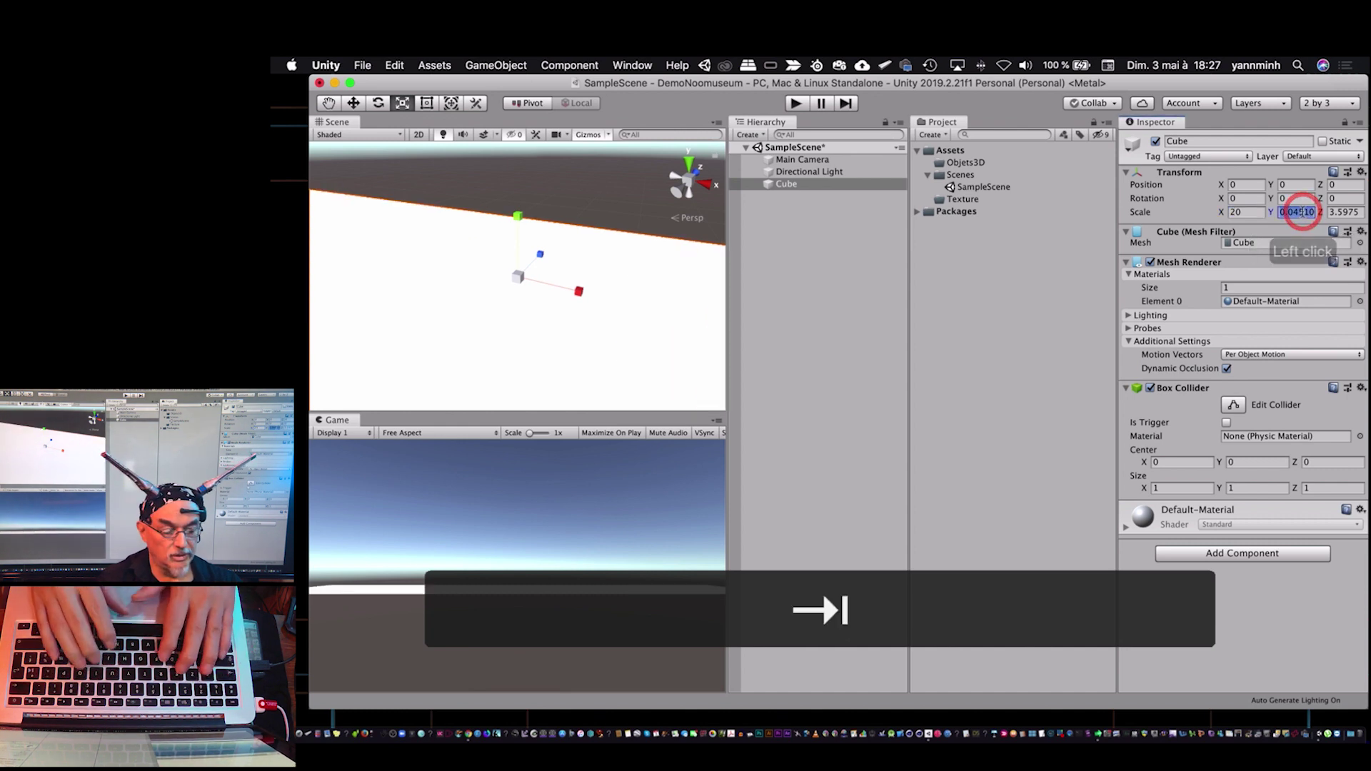
{"action": "type", "text": "20"}
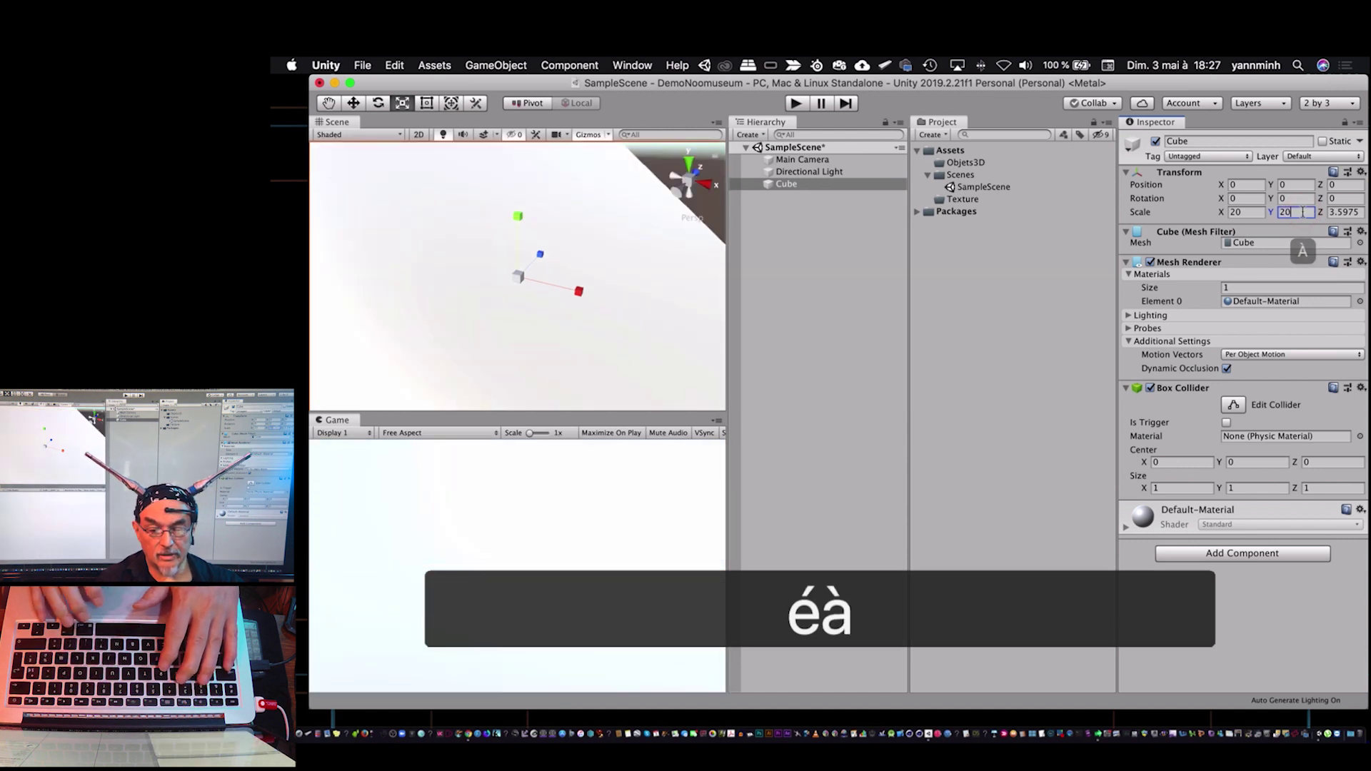
{"action": "key", "text": "BackSpace"}
{"action": "key", "text": "BackSpace"}
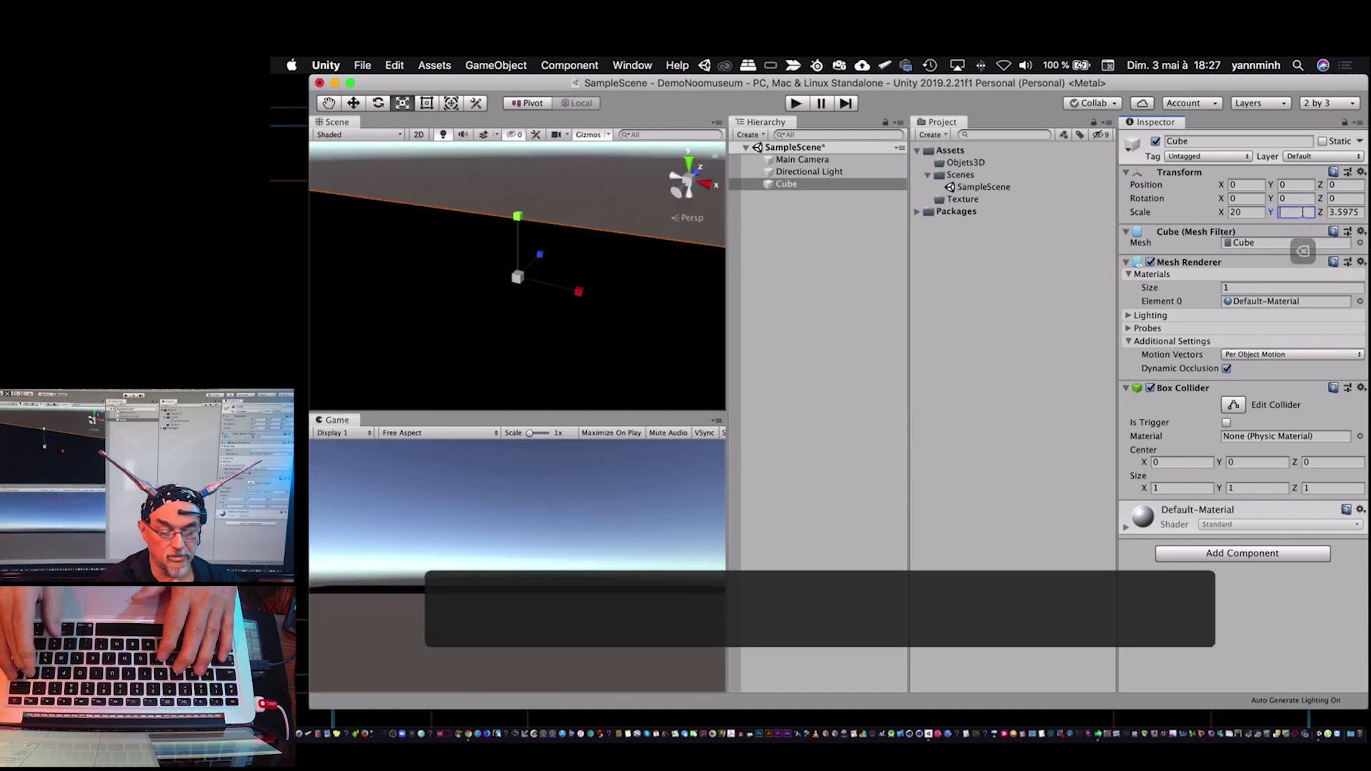
{"action": "type", "text": "0"}
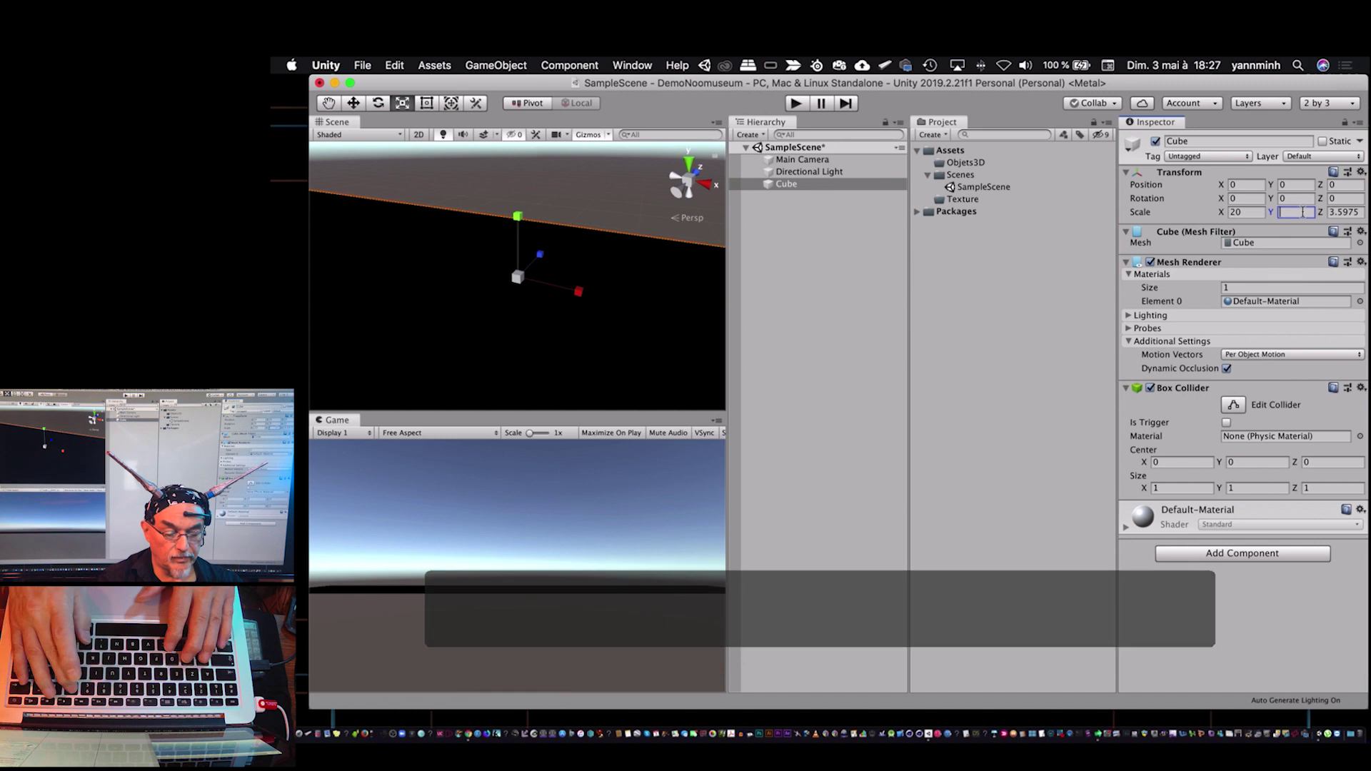
{"action": "type", "text": ".1"}
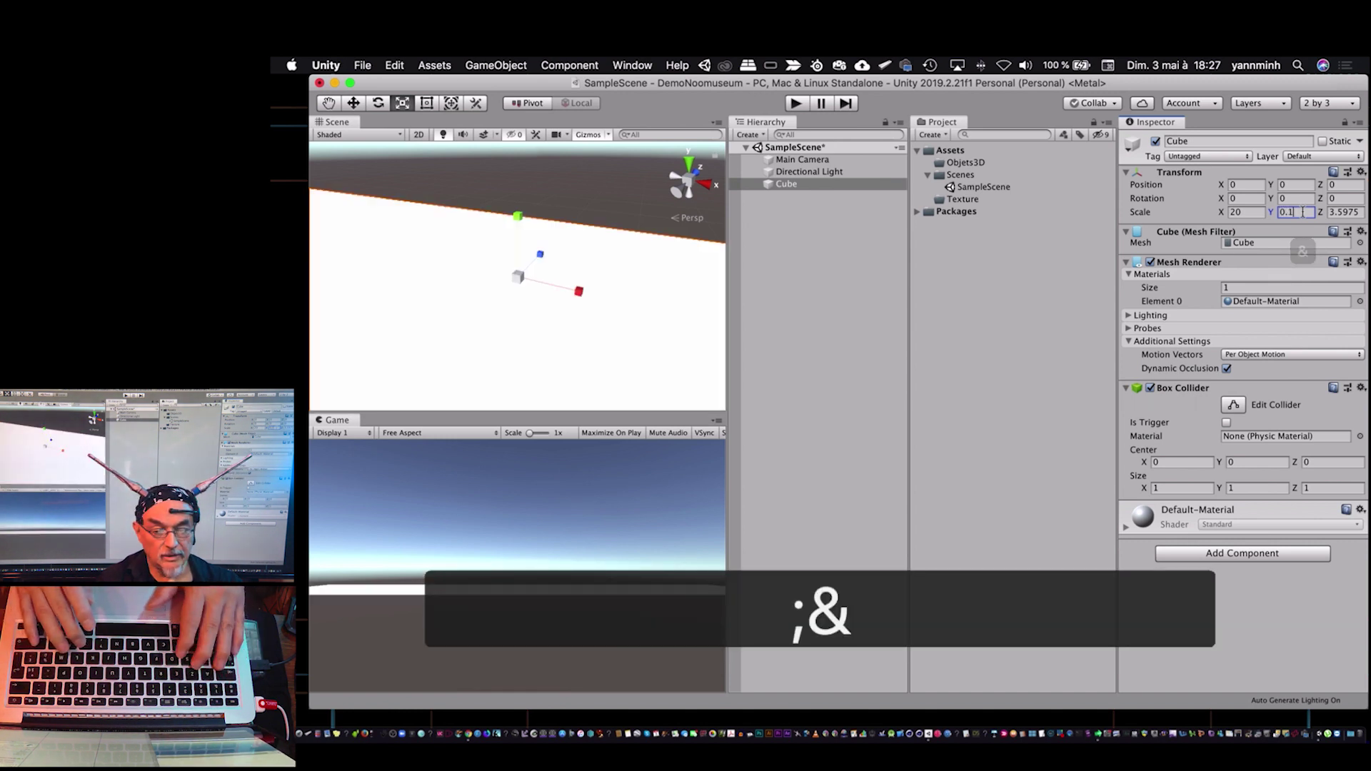
{"action": "key", "text": "Tab"}
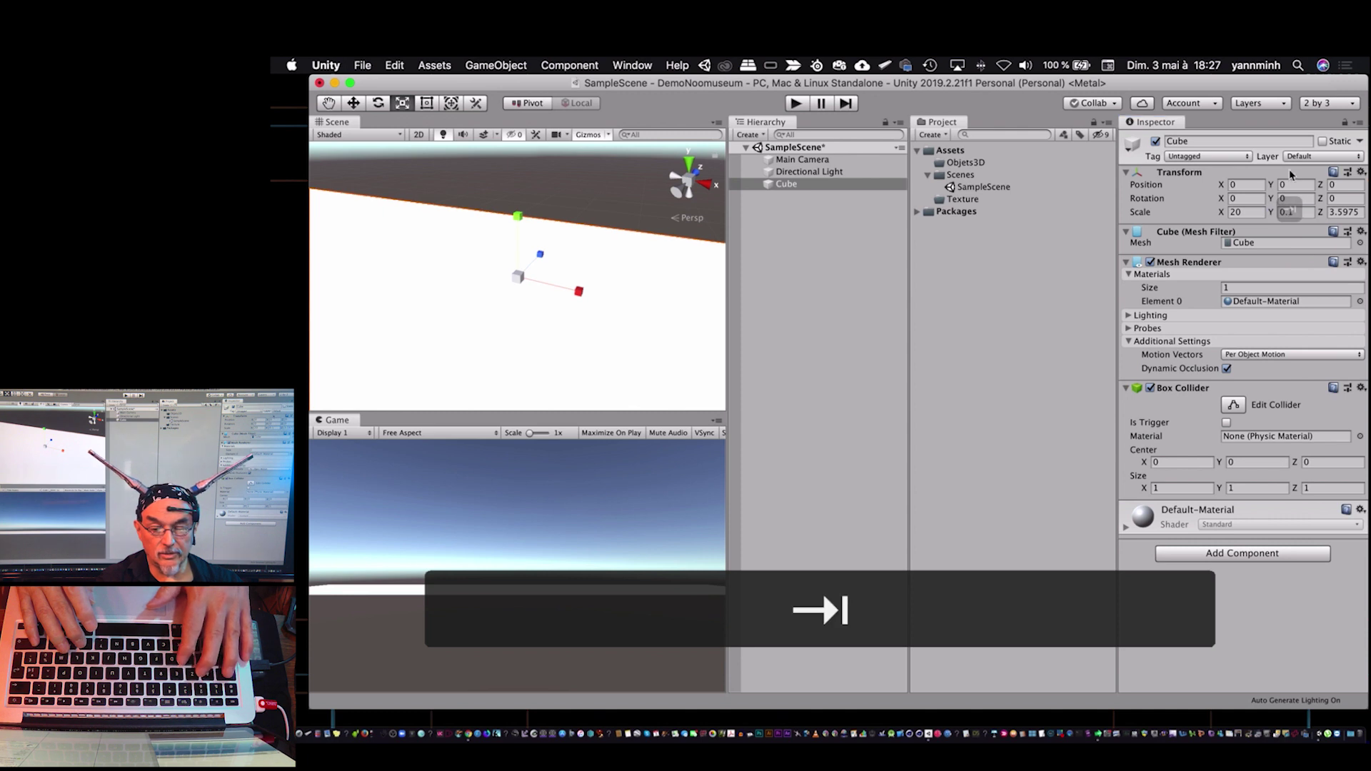
{"action": "left_click", "coordinate": [1341, 211]}
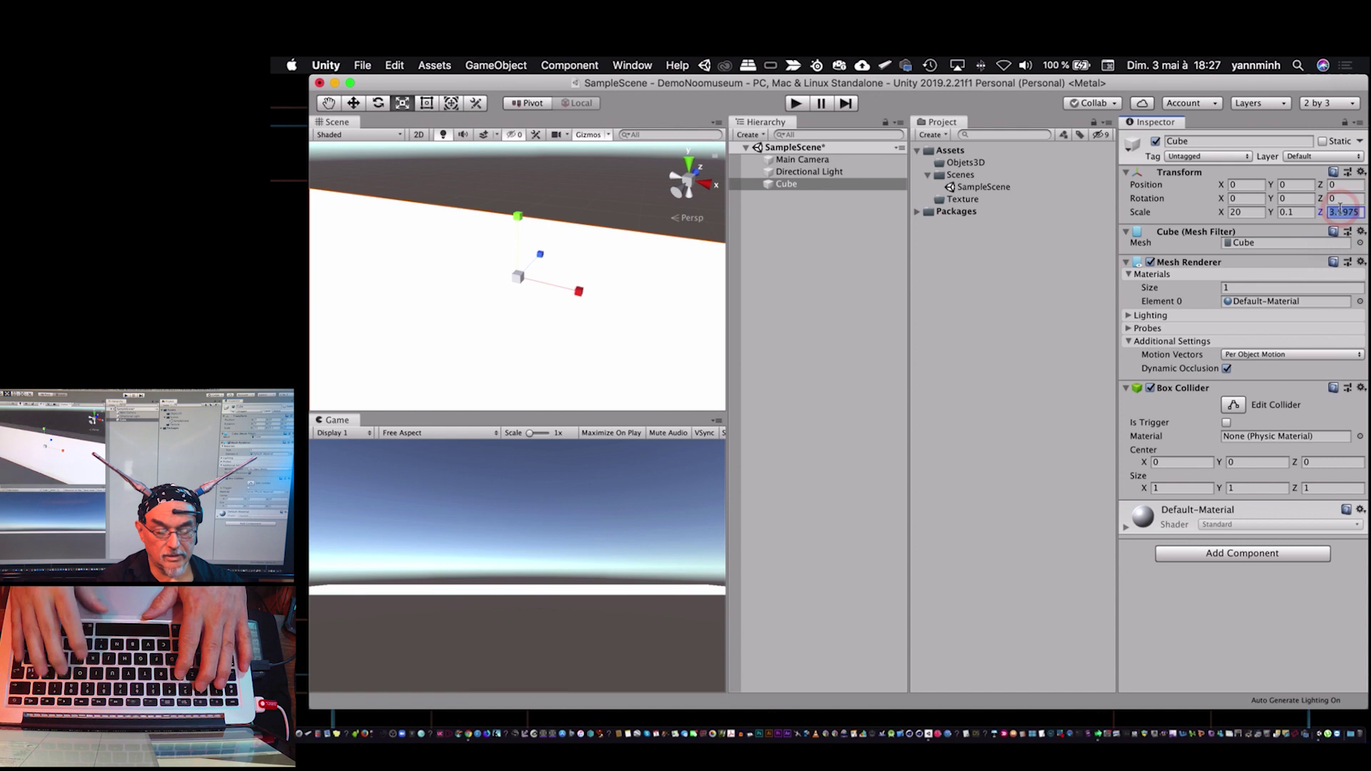
{"action": "type", "text": "20"}
{"action": "key", "text": "Return"}
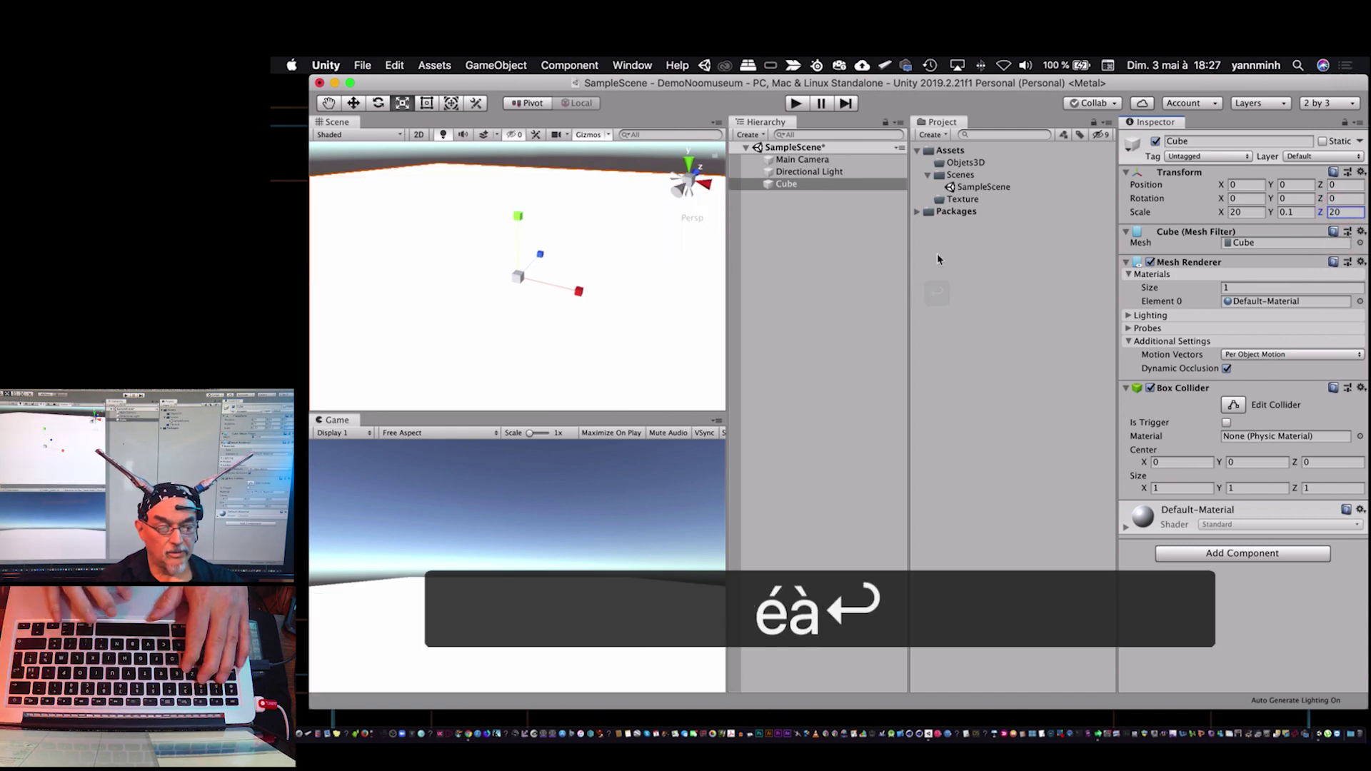
Reduce the Environment Lighting Intensity Multiplier to 0.31 in the Lighting Settings and close them.
{"action": "key", "text": "f"}
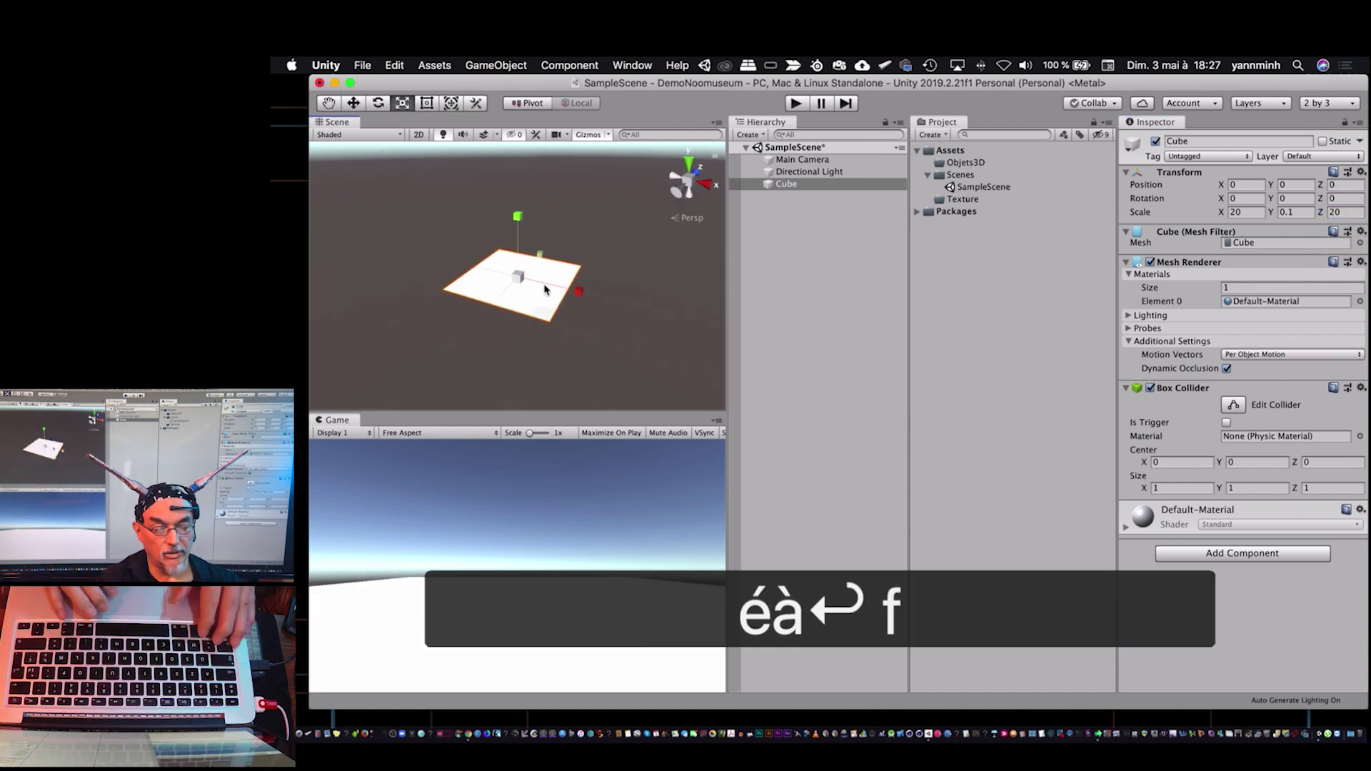
{"action": "mouse_move", "coordinate": [538, 288]}
{"action": "left_mouse_down", "text": "alt"}
{"action": "mouse_move", "coordinate": [564, 246]}
{"action": "mouse_move", "coordinate": [556, 270]}
{"action": "left_mouse_up", "text": "alt"}
{"action": "scroll", "coordinate": [564, 268], "scroll_direction": "up", "scroll_amount": 5}
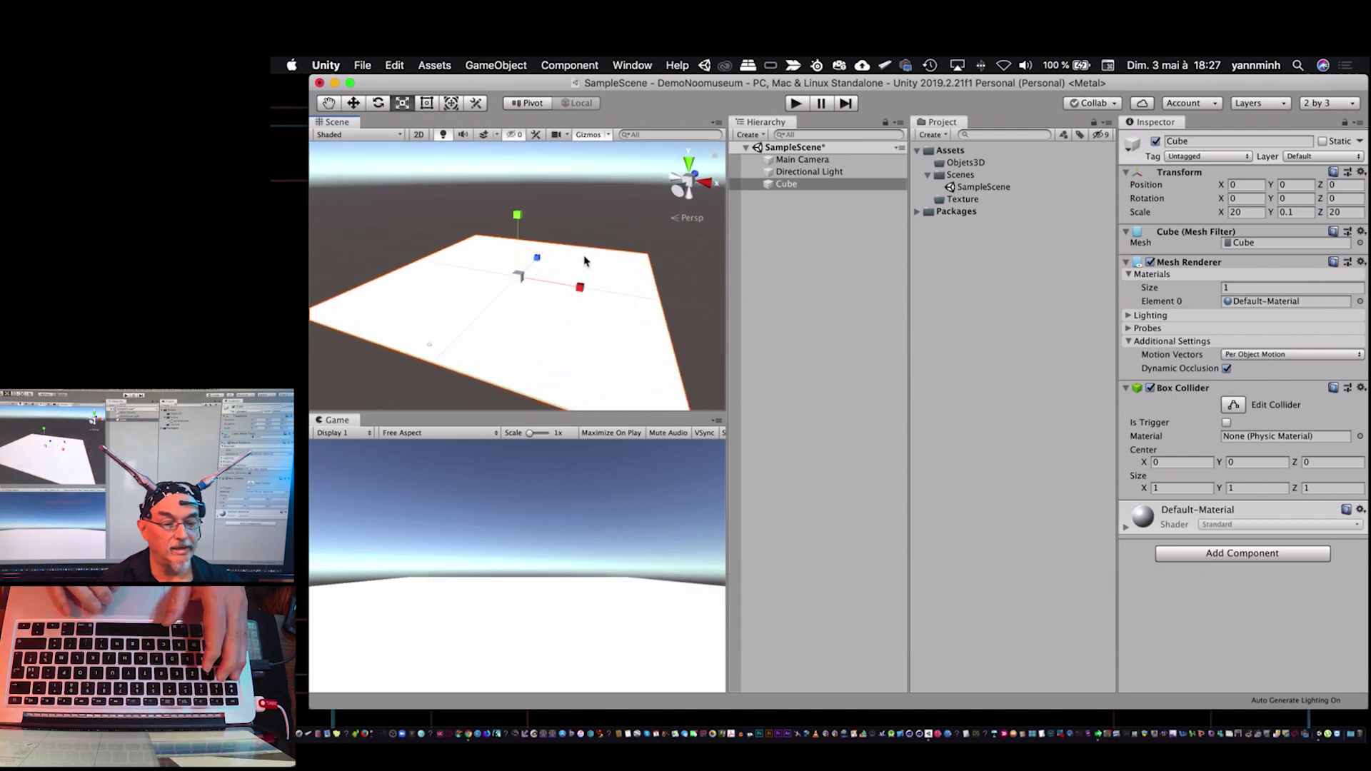
{"action": "left_click", "coordinate": [563, 86]}
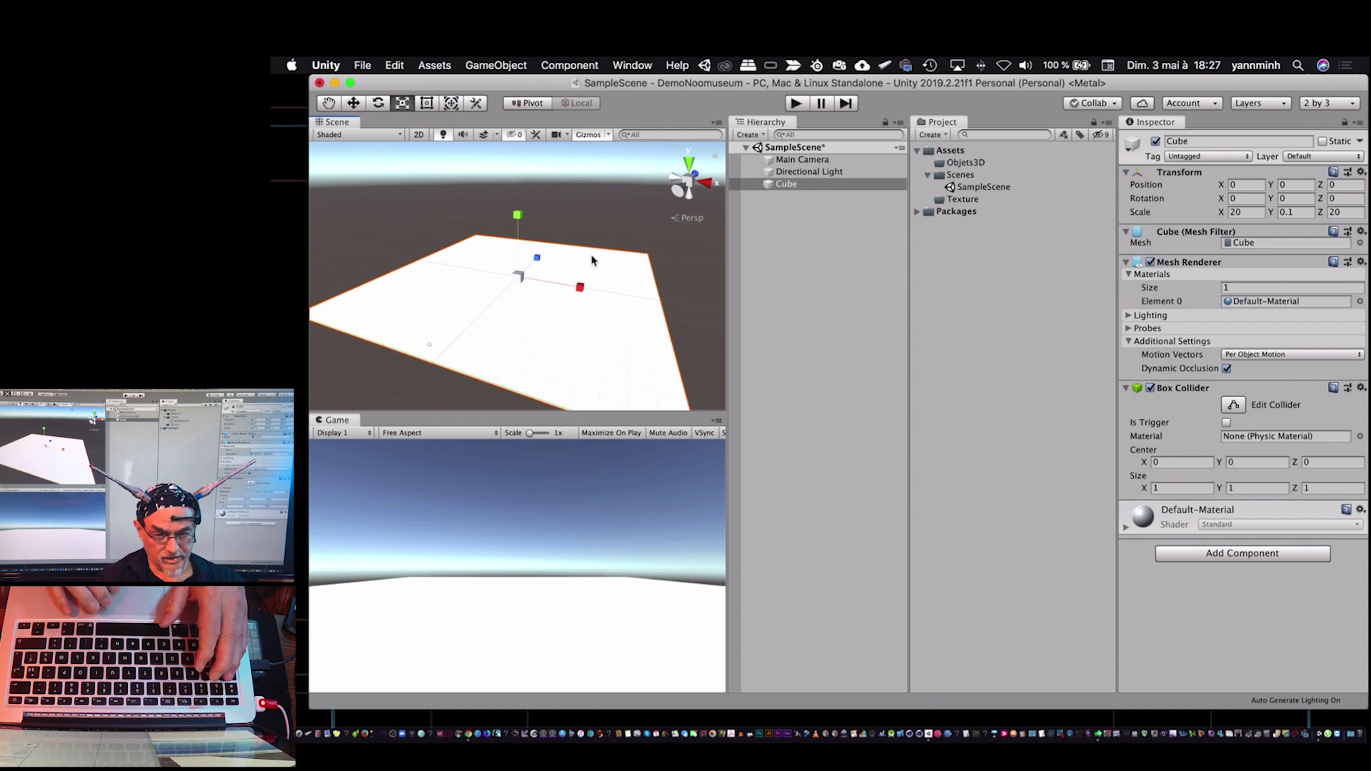
{"action": "left_click", "coordinate": [647, 67]}
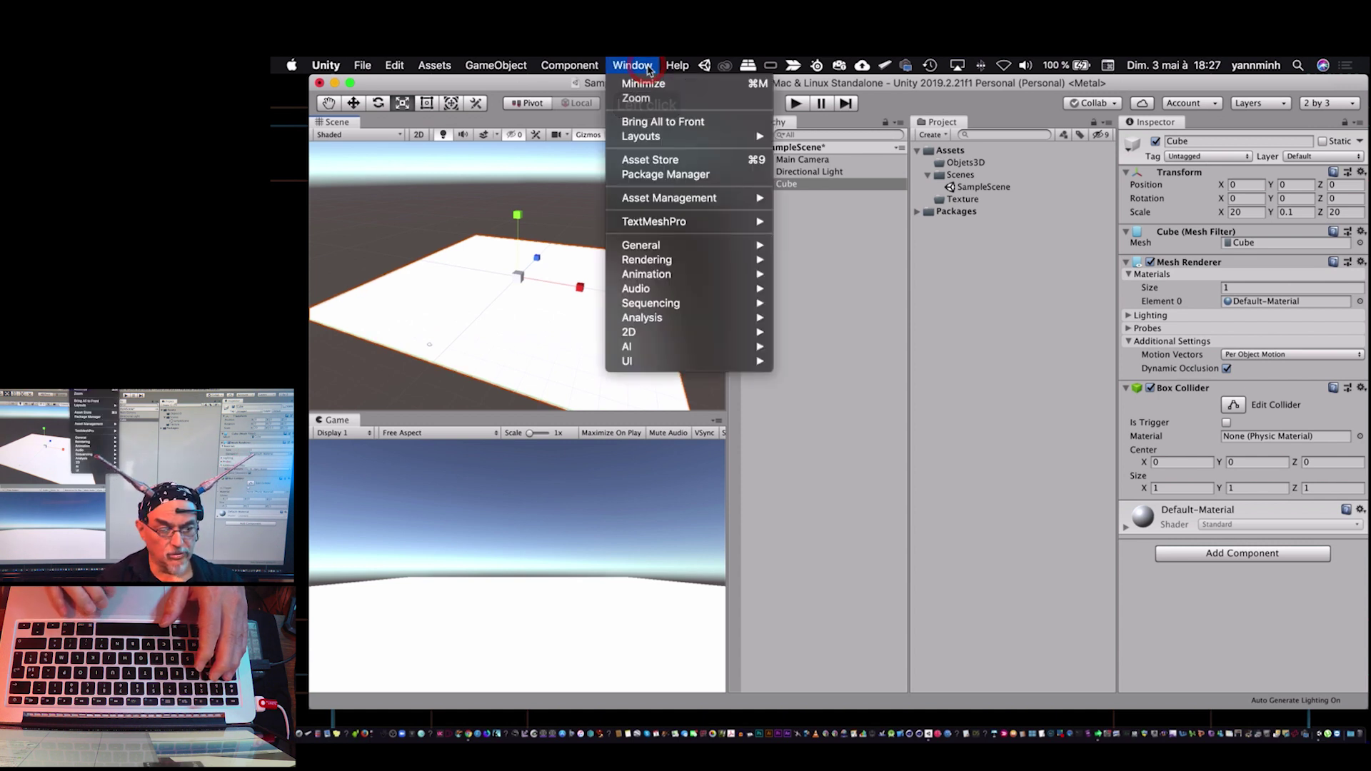
{"action": "mouse_move", "coordinate": [674, 259]}
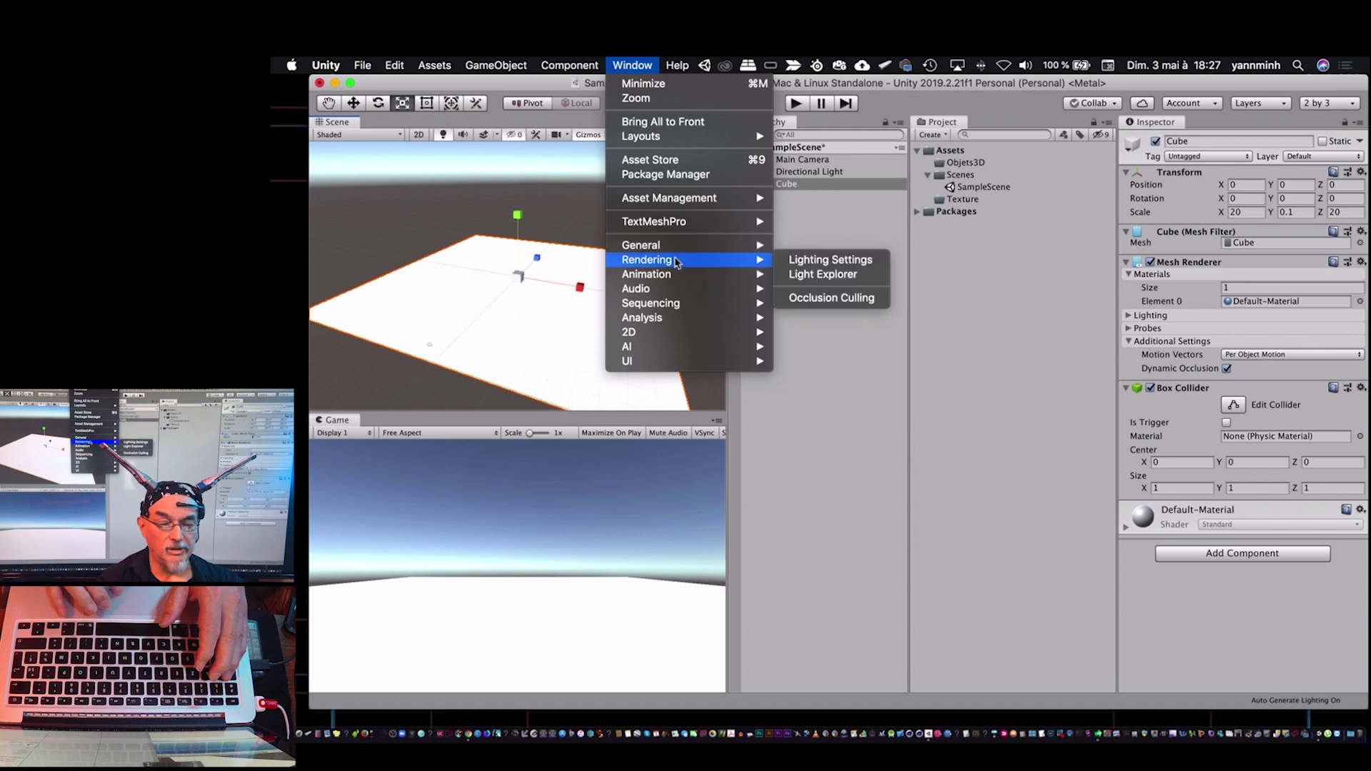
{"action": "left_click", "coordinate": [809, 264]}
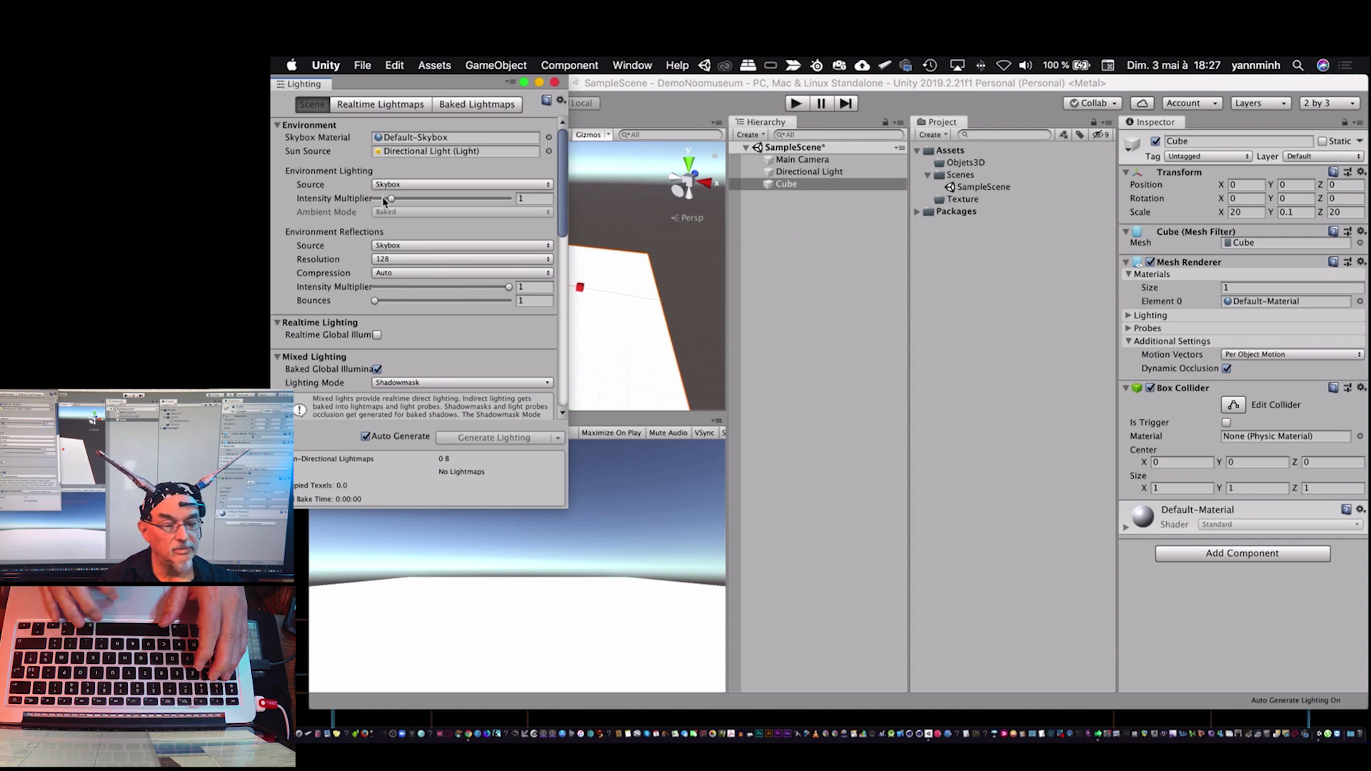
{"action": "left_click_drag", "start_coordinate": [384, 202], "coordinate": [379, 199]}
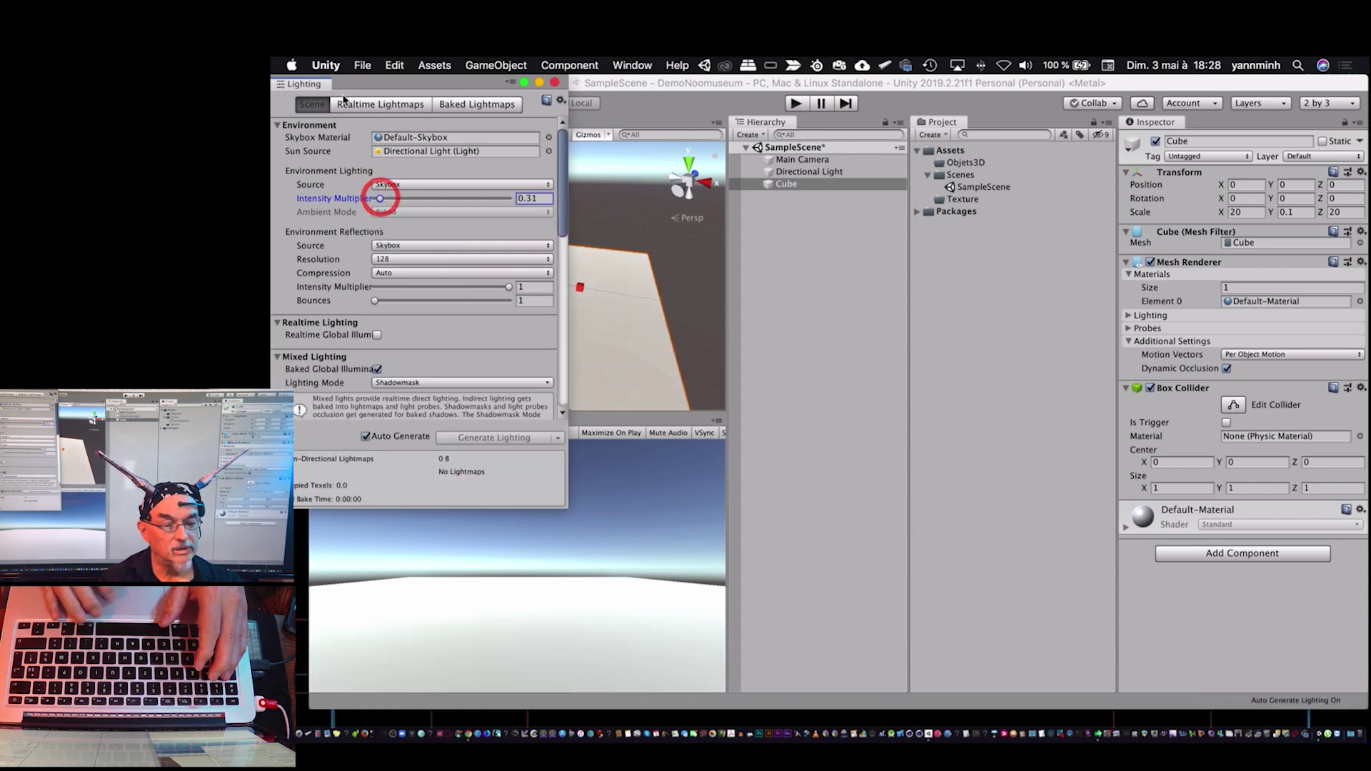
{"action": "left_click", "coordinate": [555, 83]}
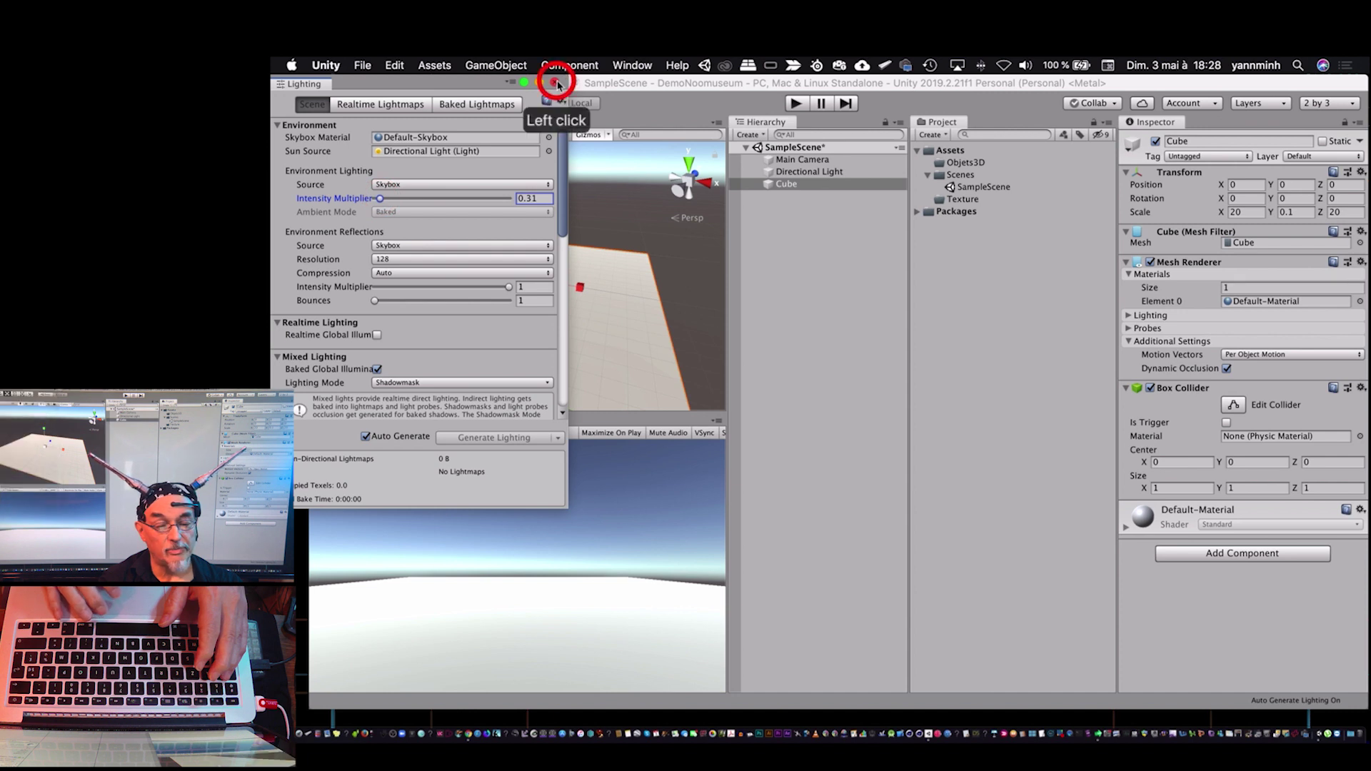
Reduce the Directional Light's Intensity to 0.91.
{"action": "left_click", "coordinate": [815, 172]}
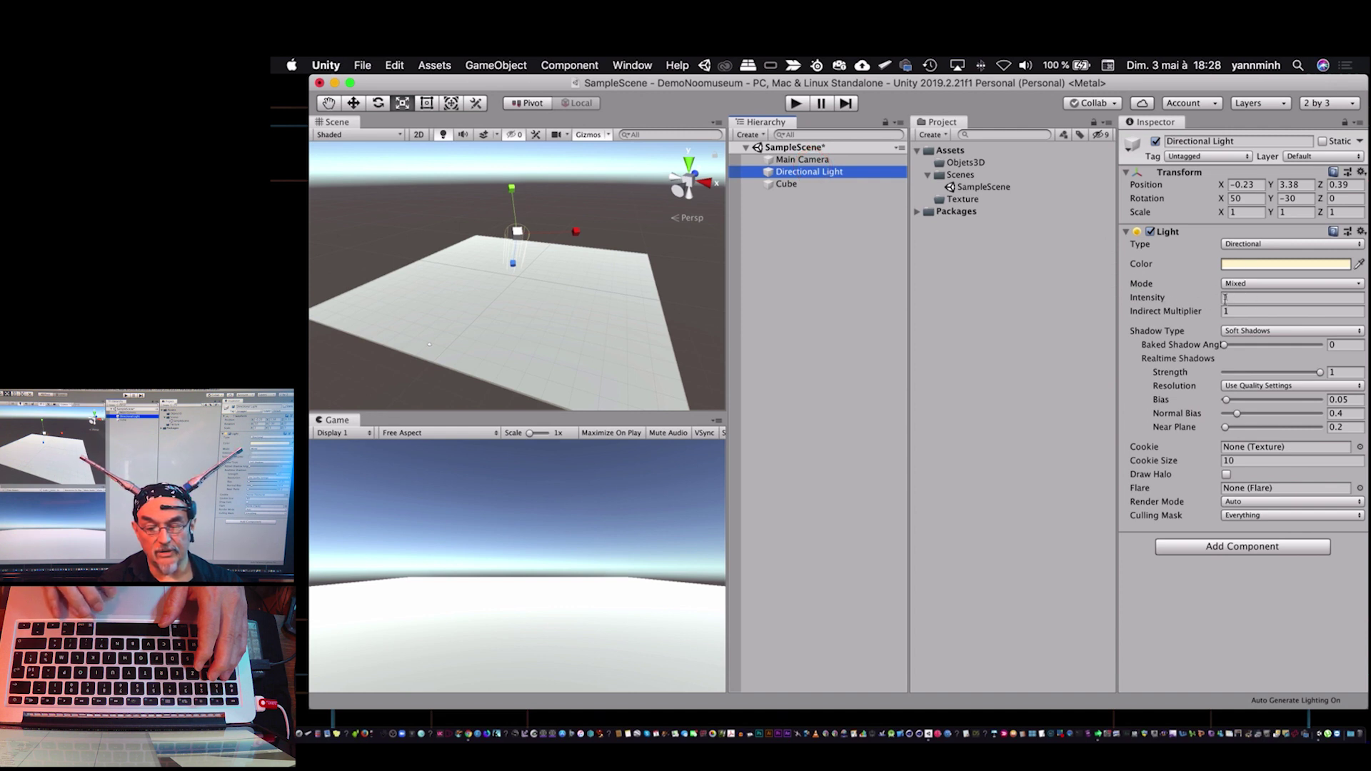
{"action": "left_click_drag", "start_coordinate": [1216, 302], "coordinate": [1206, 302]}
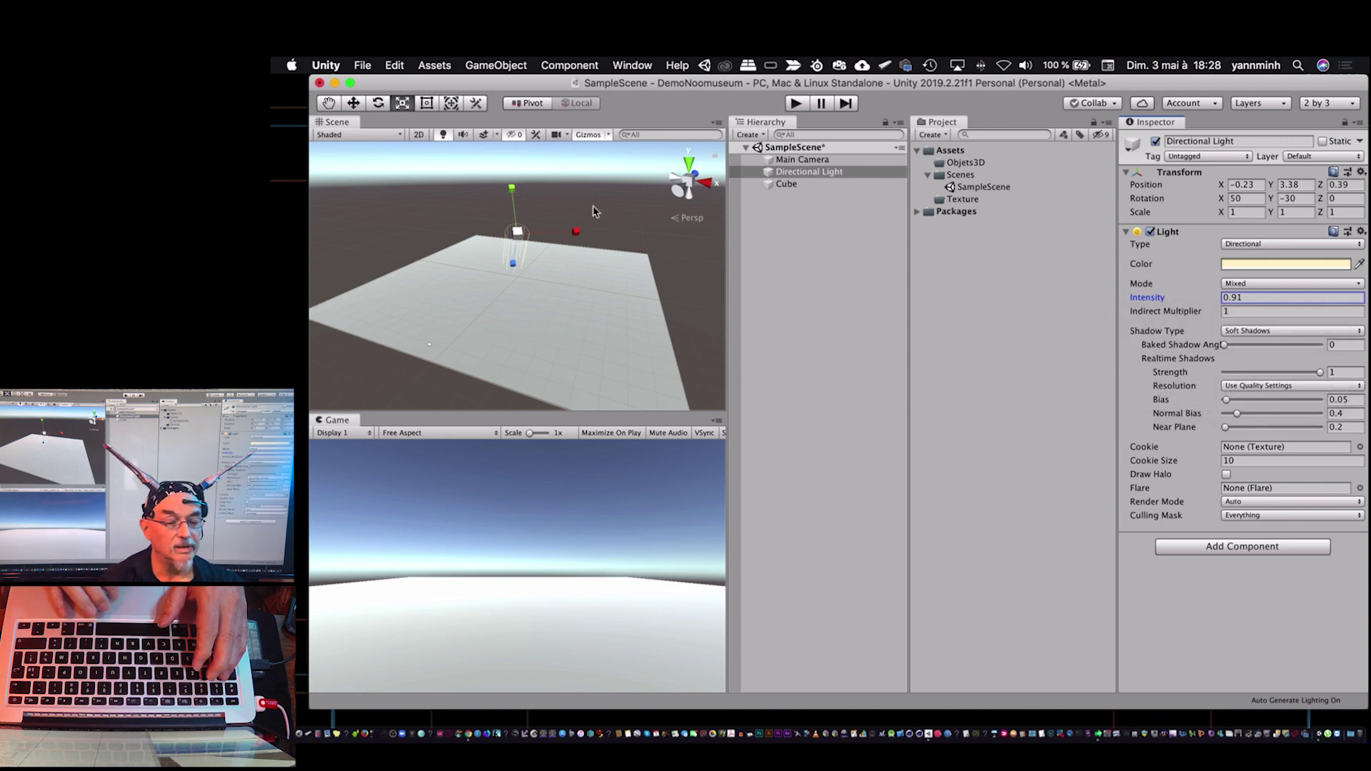
{"action": "left_click", "coordinate": [521, 85]}
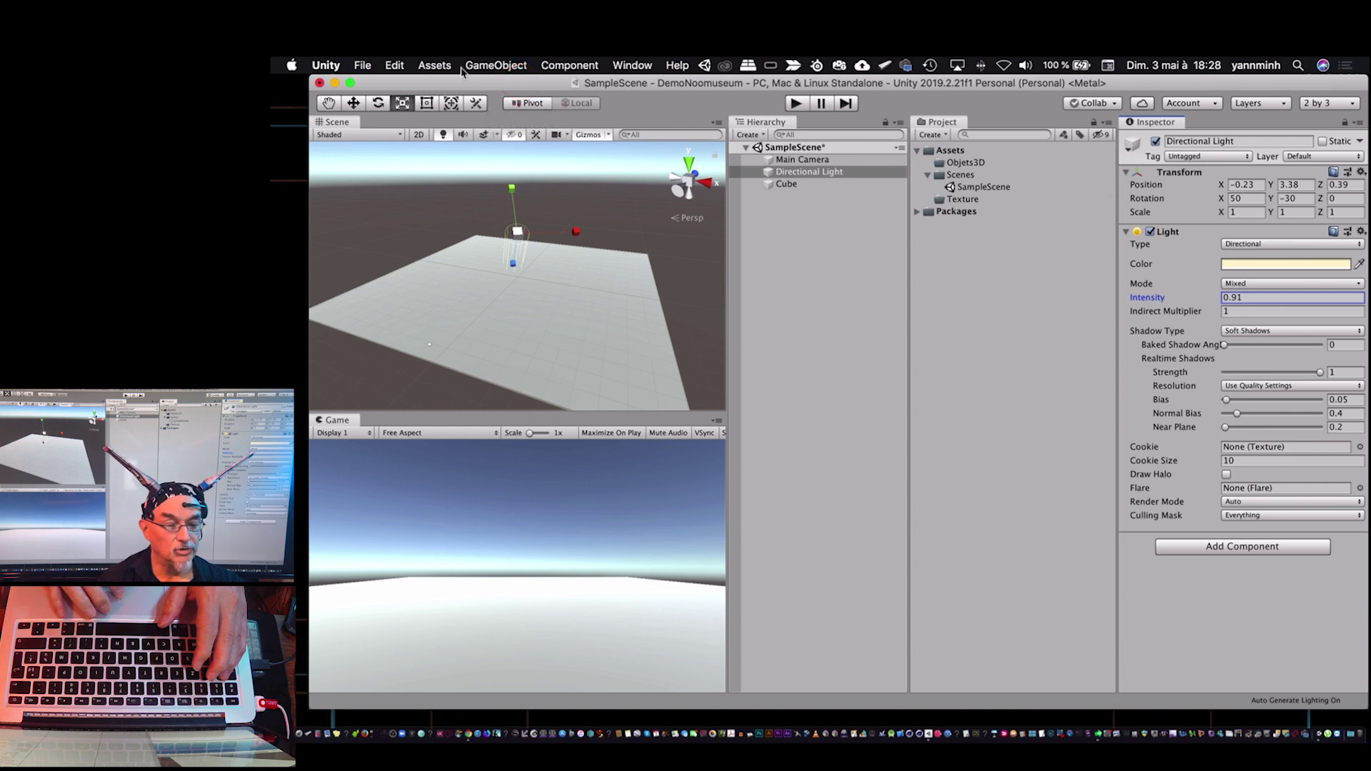
Add a 3D Sphere to the scene and raise it above the floor to about 1.91 on Y.
{"action": "left_click", "coordinate": [496, 67]}
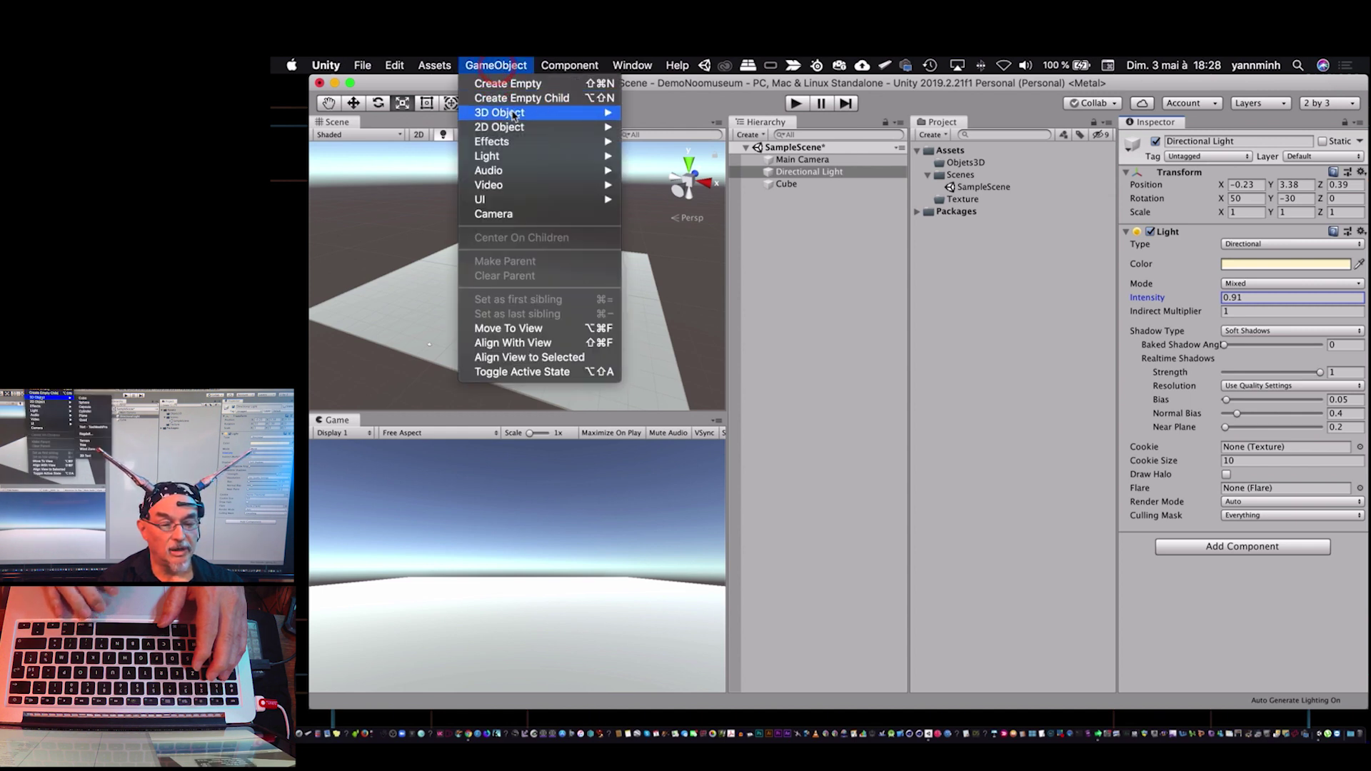
{"action": "mouse_move", "coordinate": [514, 114]}
{"action": "left_click", "coordinate": [657, 126]}
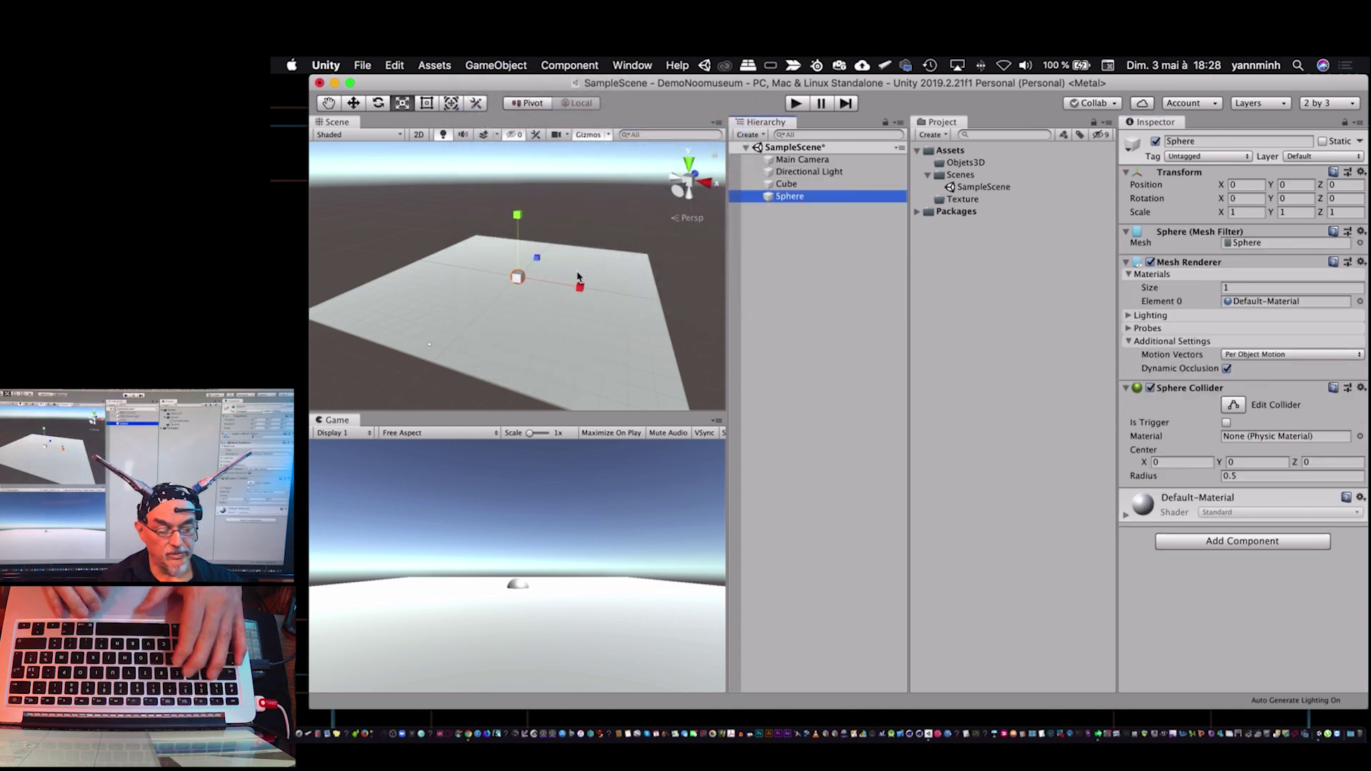
{"action": "key", "text": "e"}
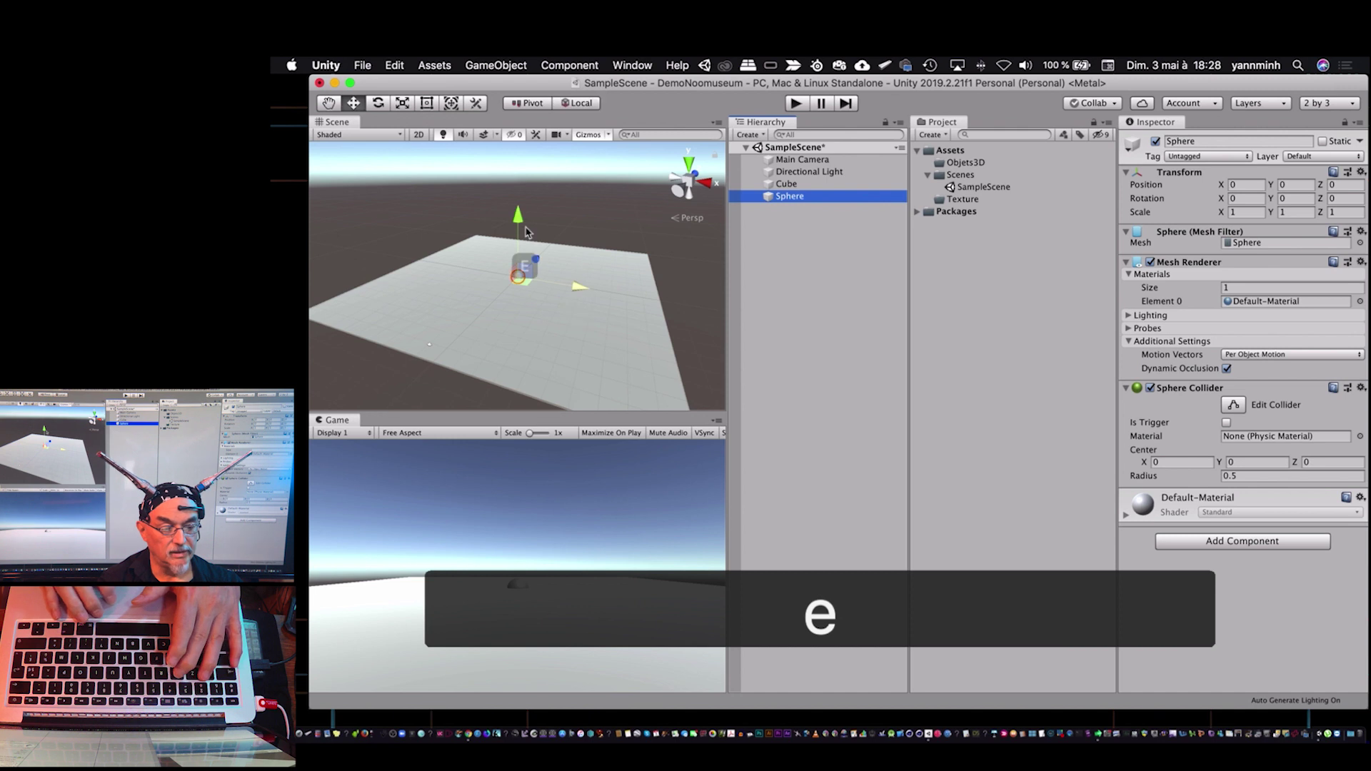
{"action": "left_click_drag", "start_coordinate": [517, 217], "coordinate": [518, 202]}
Move the Main Camera forward along its Z axis, closer to the Sphere, to about -5.86.
{"action": "left_click", "coordinate": [798, 161]}
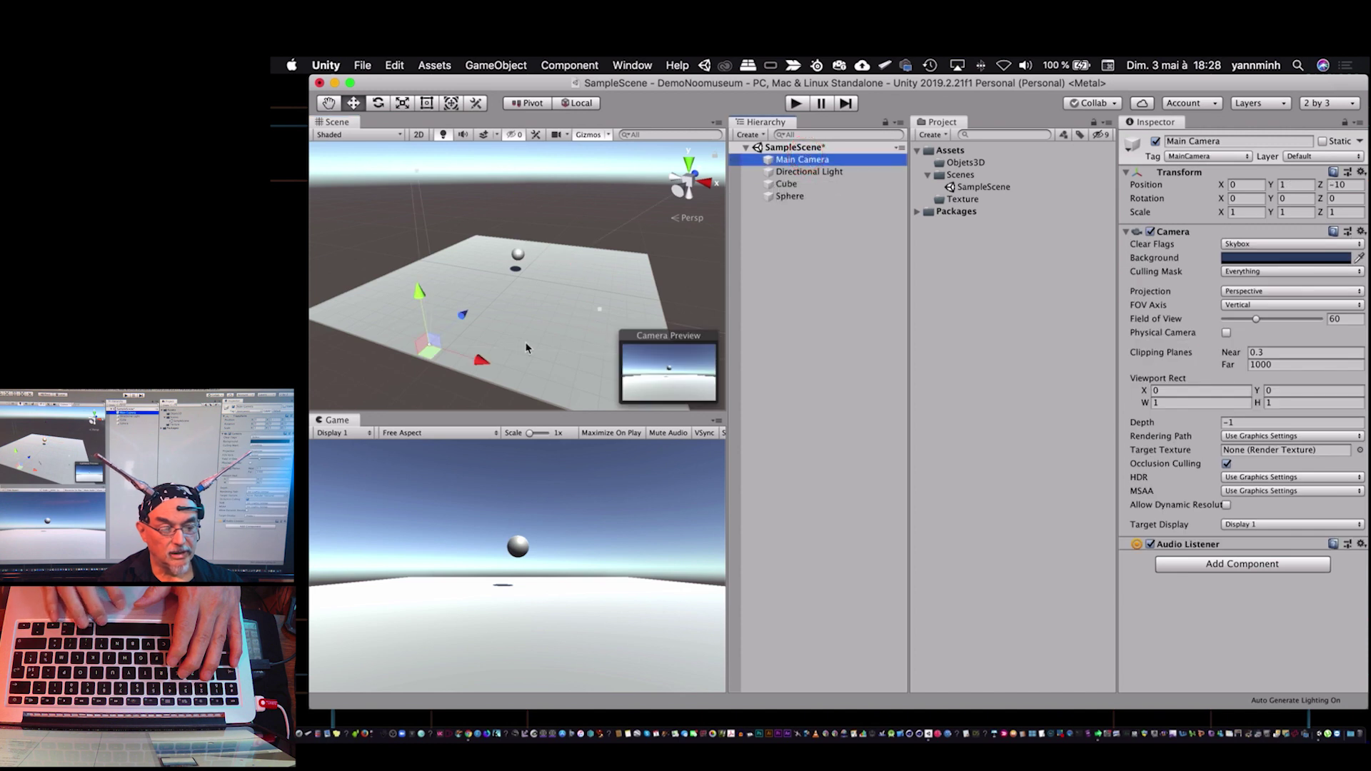
{"action": "left_click", "coordinate": [463, 314]}
{"action": "left_click_drag", "start_coordinate": [461, 314], "coordinate": [532, 268]}
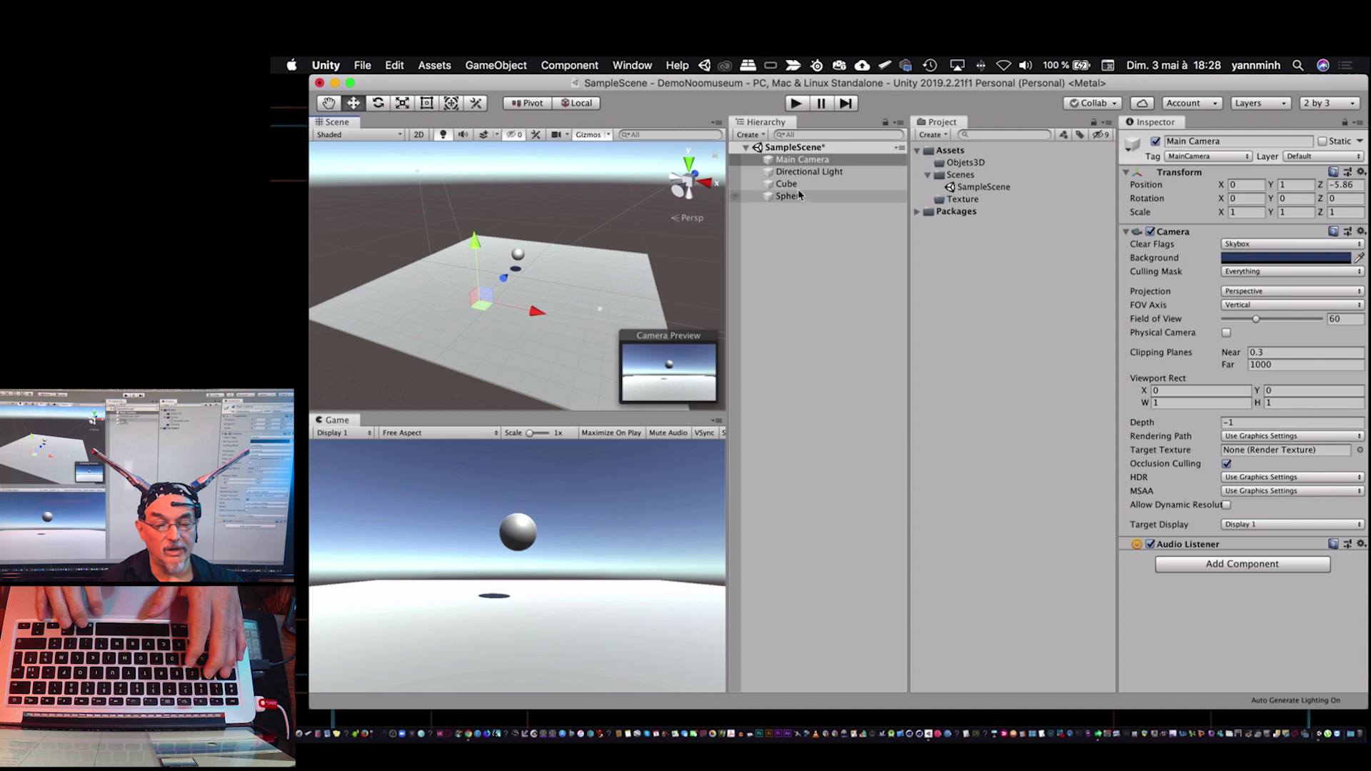
{"action": "left_click", "coordinate": [769, 161]}
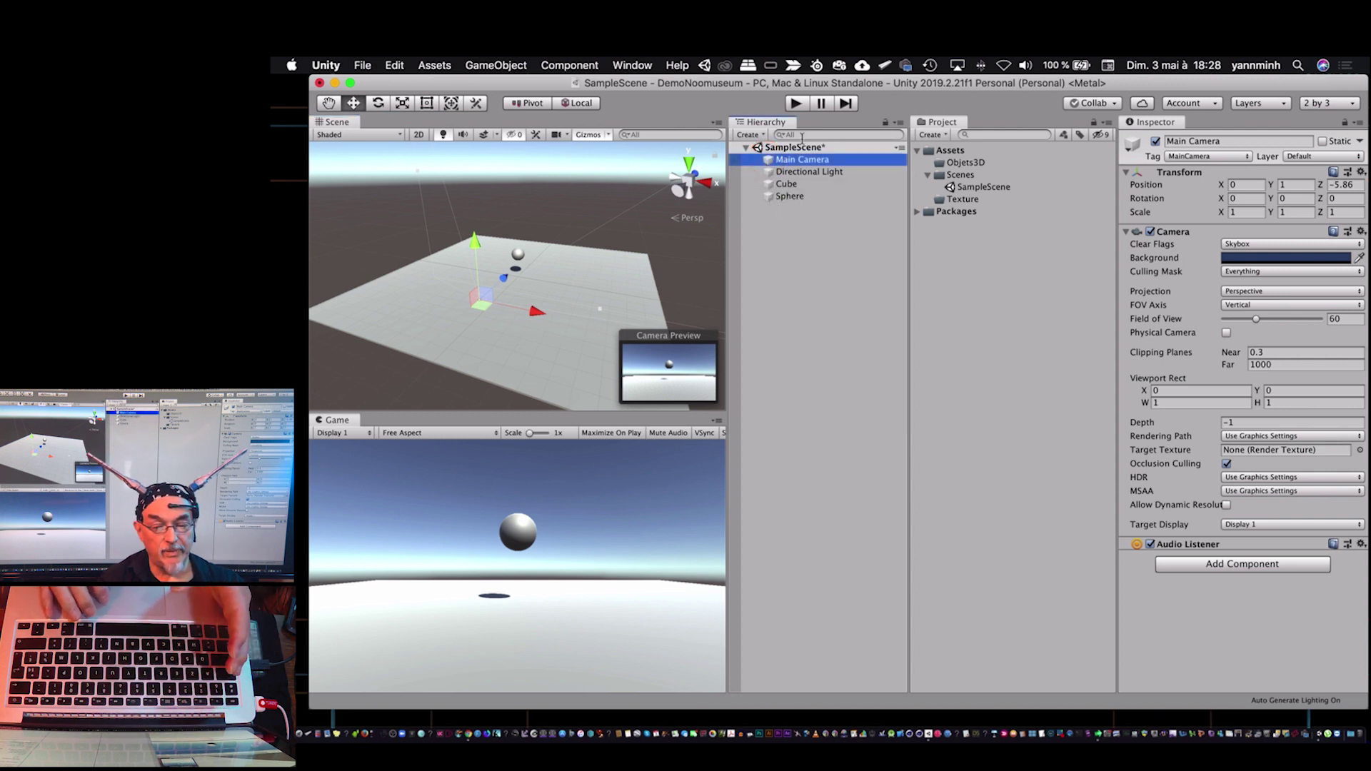
Play the scene, move the Sphere as a test to about 2.8 on X and 0.47 on Y, and stop playback.
{"action": "left_click", "coordinate": [794, 105]}
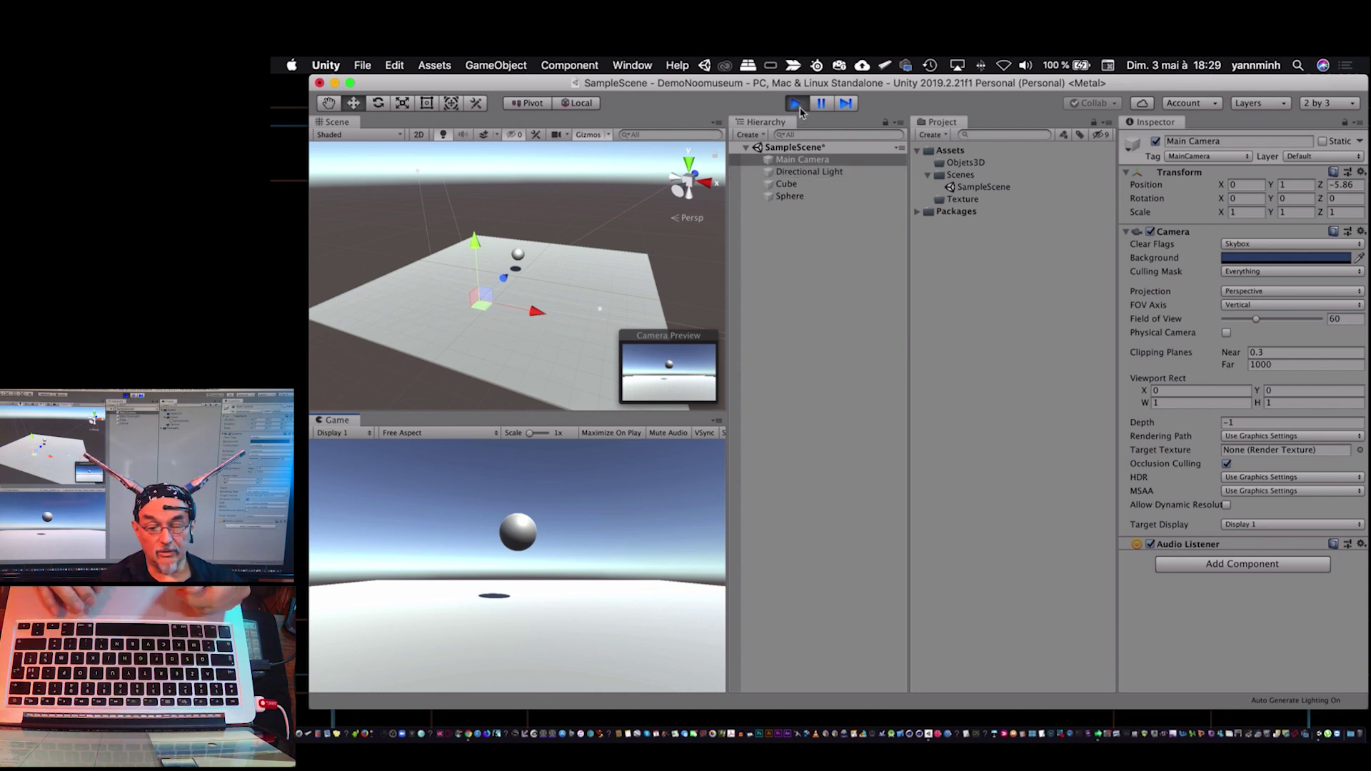
{"action": "left_click", "coordinate": [789, 200]}
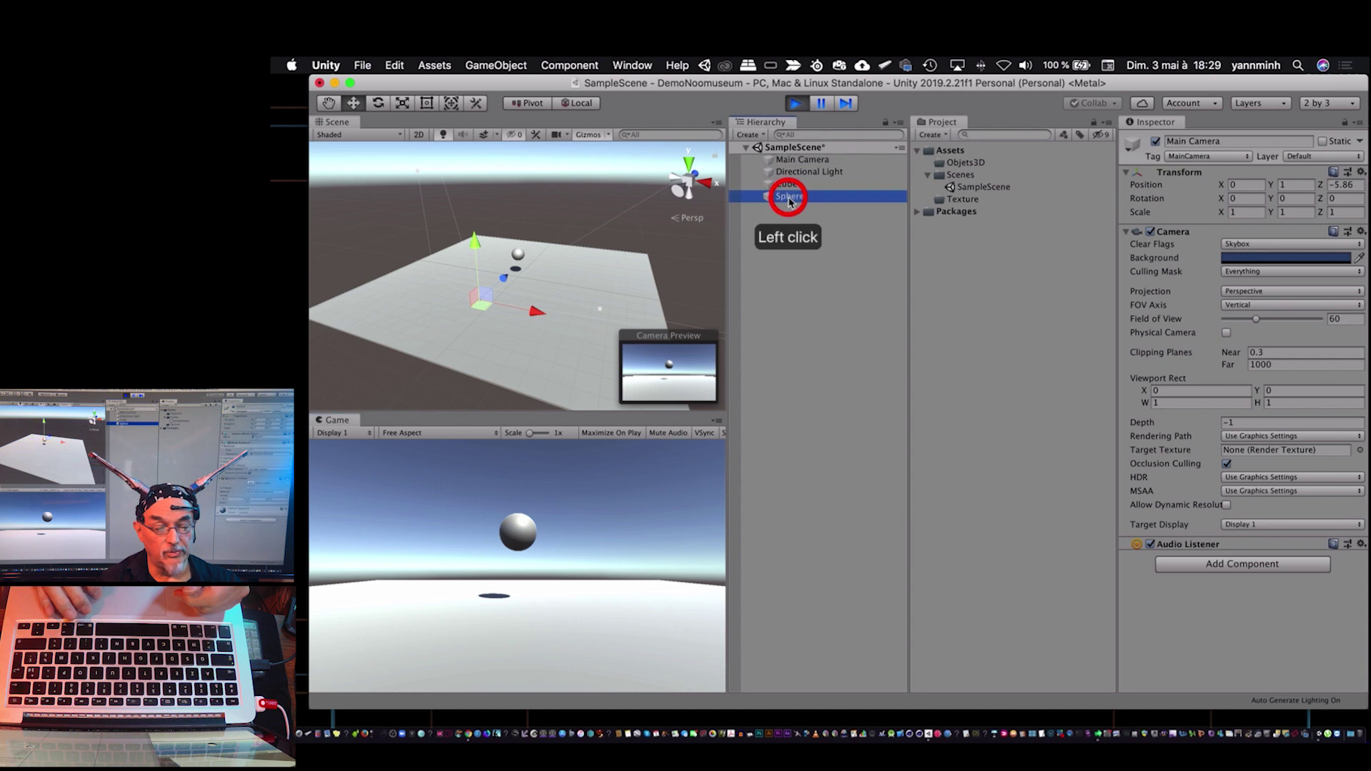
{"action": "mouse_move", "coordinate": [519, 191]}
{"action": "left_mouse_down"}
{"action": "mouse_move", "coordinate": [514, 143]}
{"action": "mouse_move", "coordinate": [520, 238]}
{"action": "mouse_move", "coordinate": [519, 207]}
{"action": "left_mouse_up"}
{"action": "left_click_drag", "start_coordinate": [580, 280], "coordinate": [609, 302]}
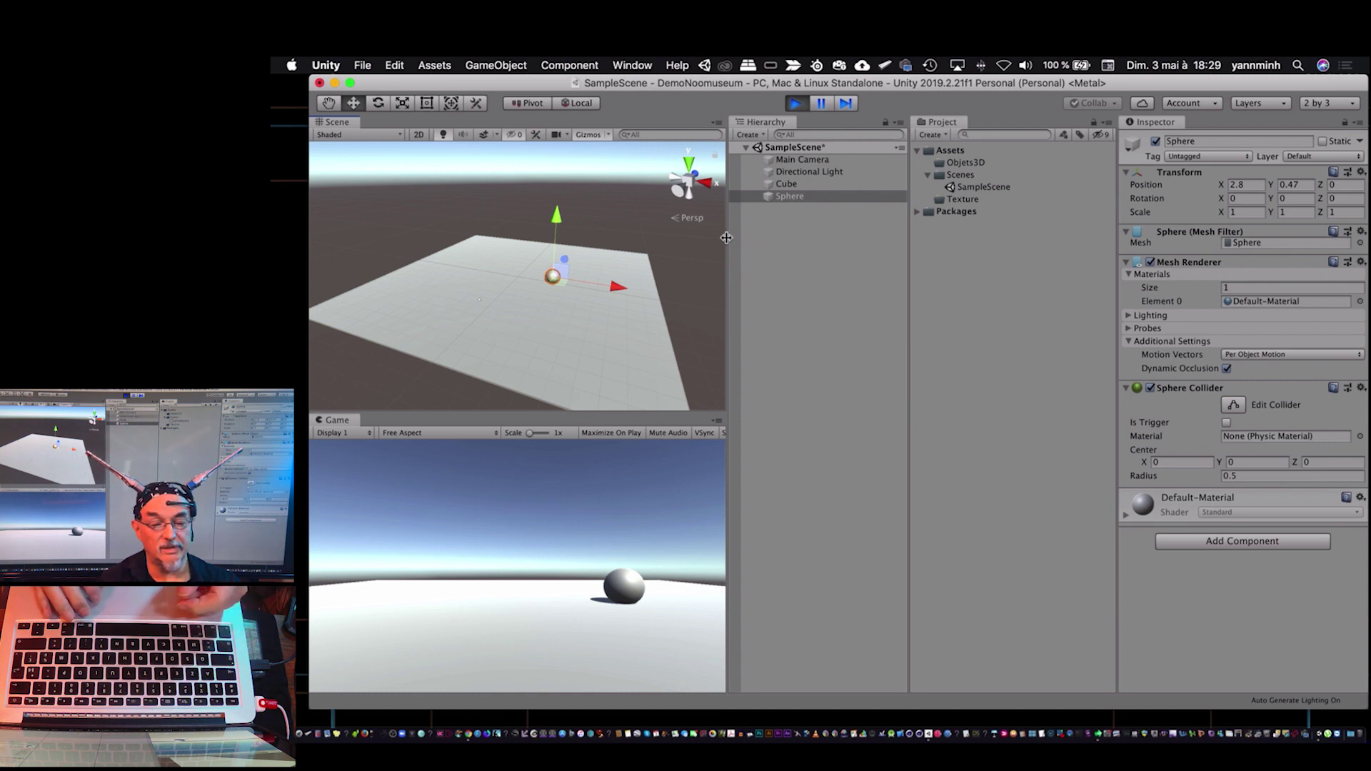
{"action": "left_click", "coordinate": [796, 104]}
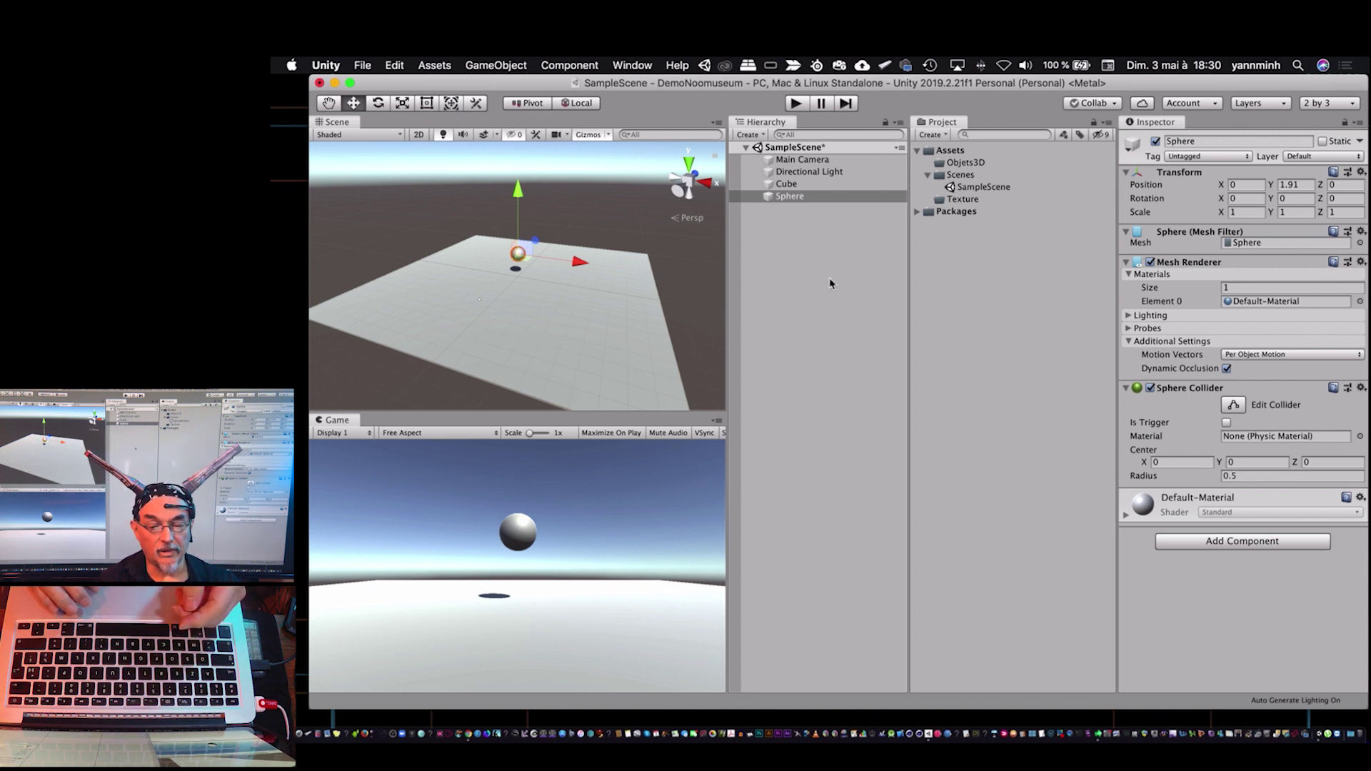
Examine the collider components of the Sphere and the Cube.
{"action": "left_click", "coordinate": [794, 197]}
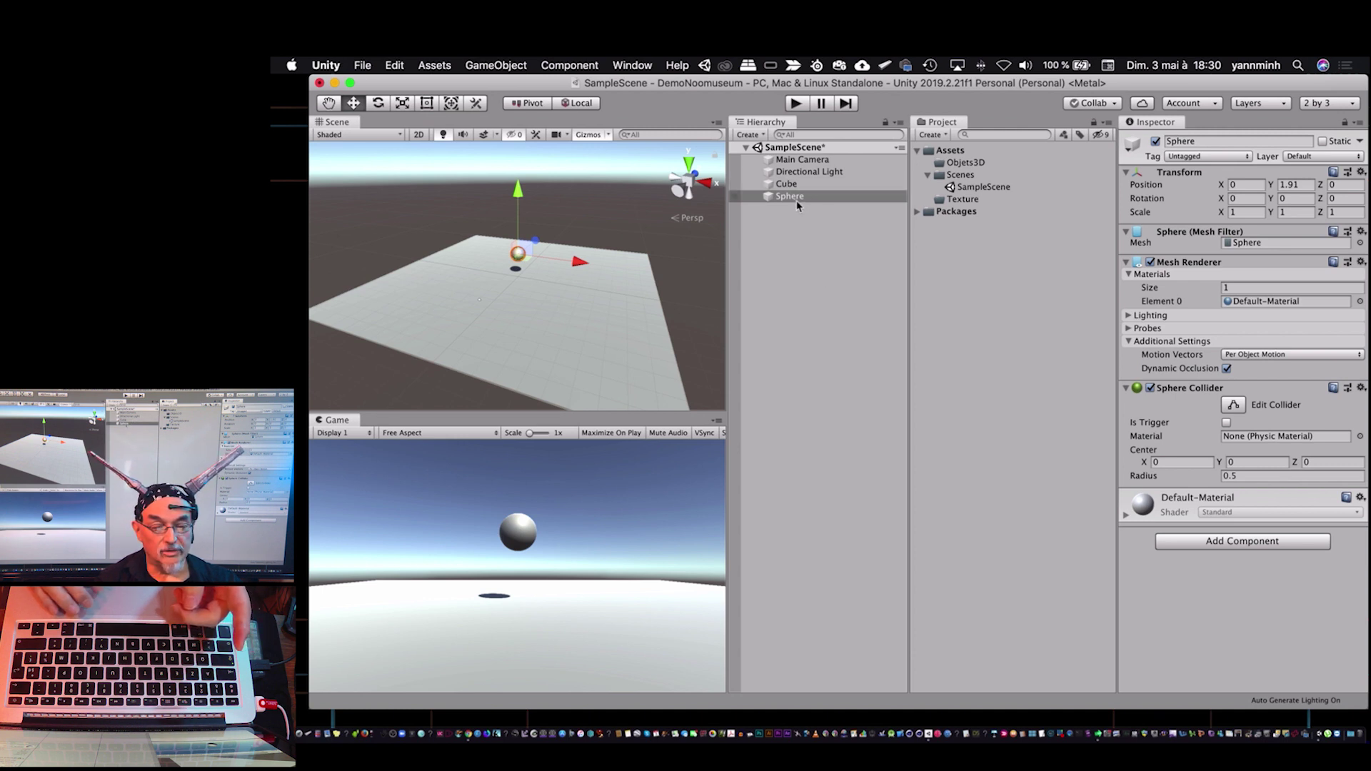
{"action": "left_click", "coordinate": [810, 250]}
{"action": "left_click", "coordinate": [796, 198]}
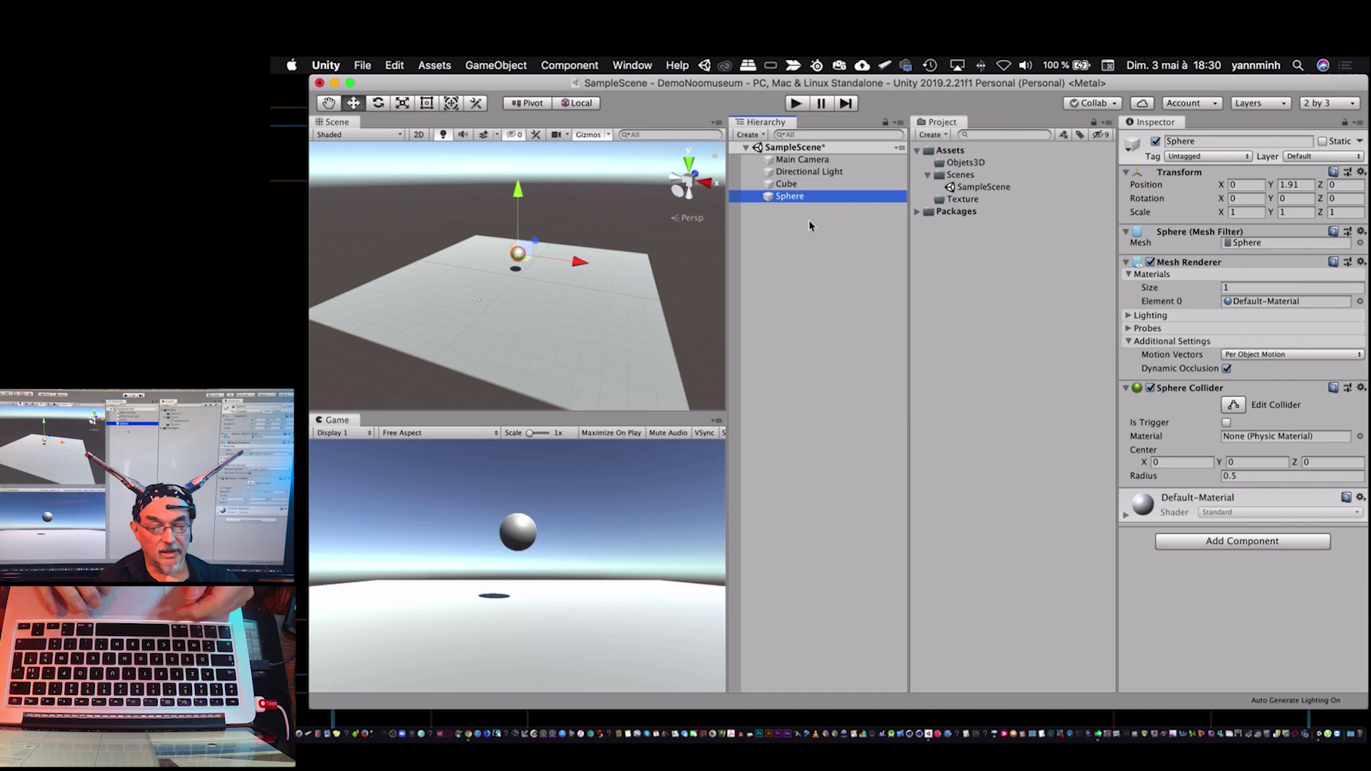
{"action": "left_click", "coordinate": [771, 196]}
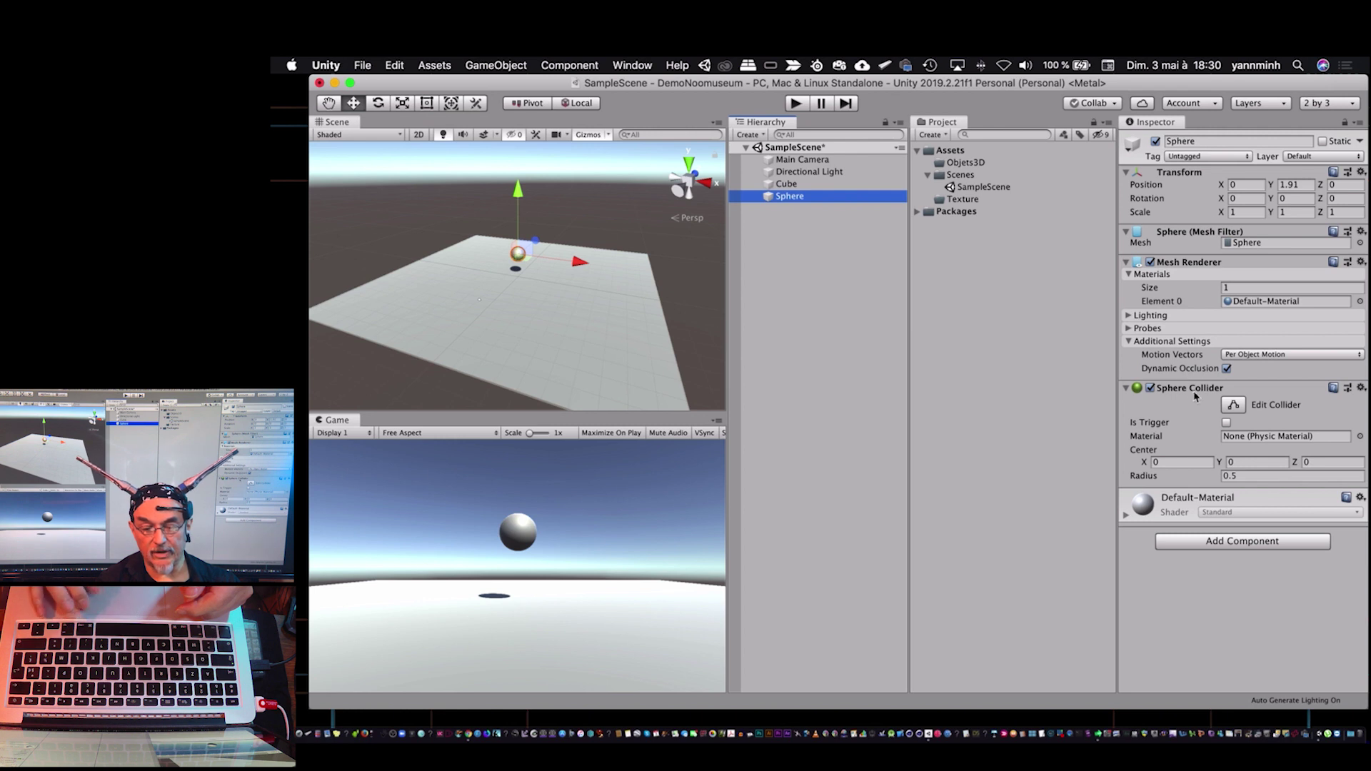
{"action": "left_click", "coordinate": [788, 183]}
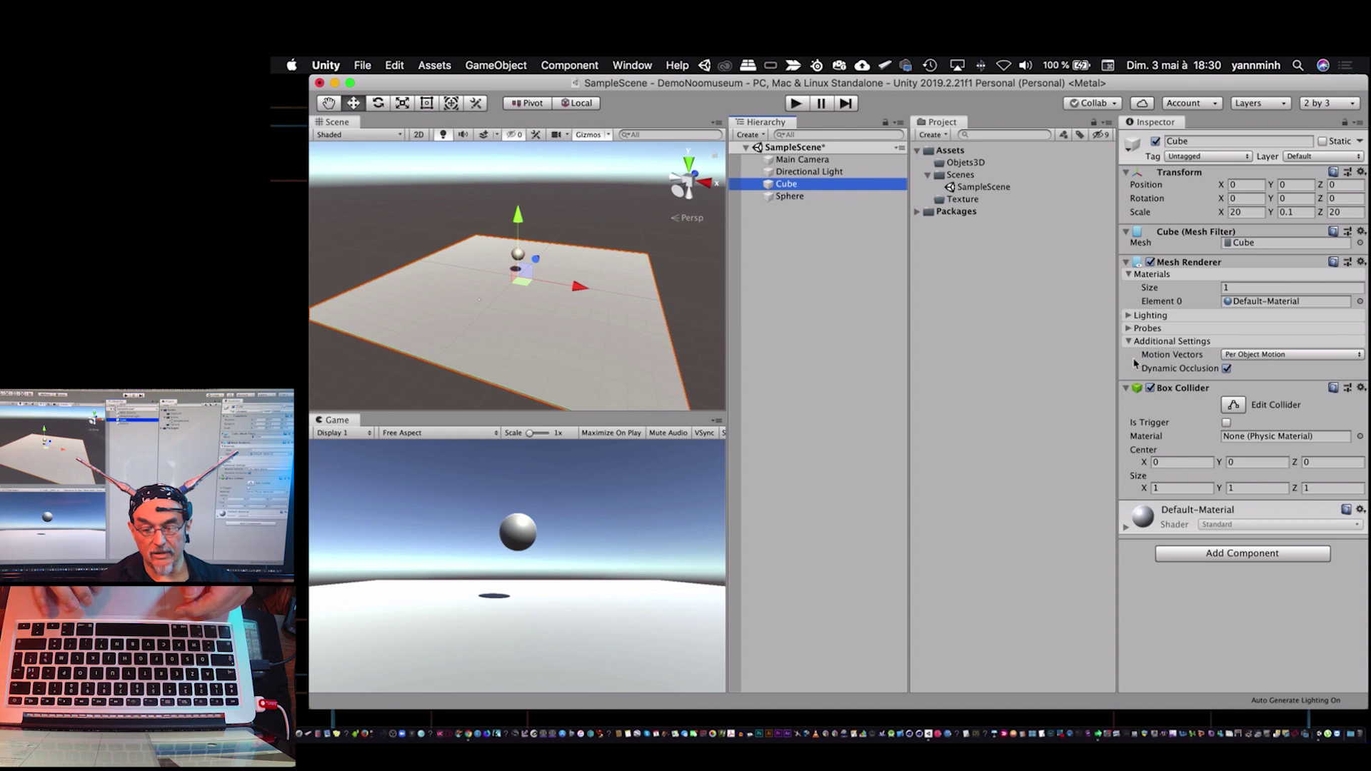
Rename the Cube as sOL.
{"action": "double_click", "coordinate": [791, 184]}
{"action": "left_click", "coordinate": [792, 184]}
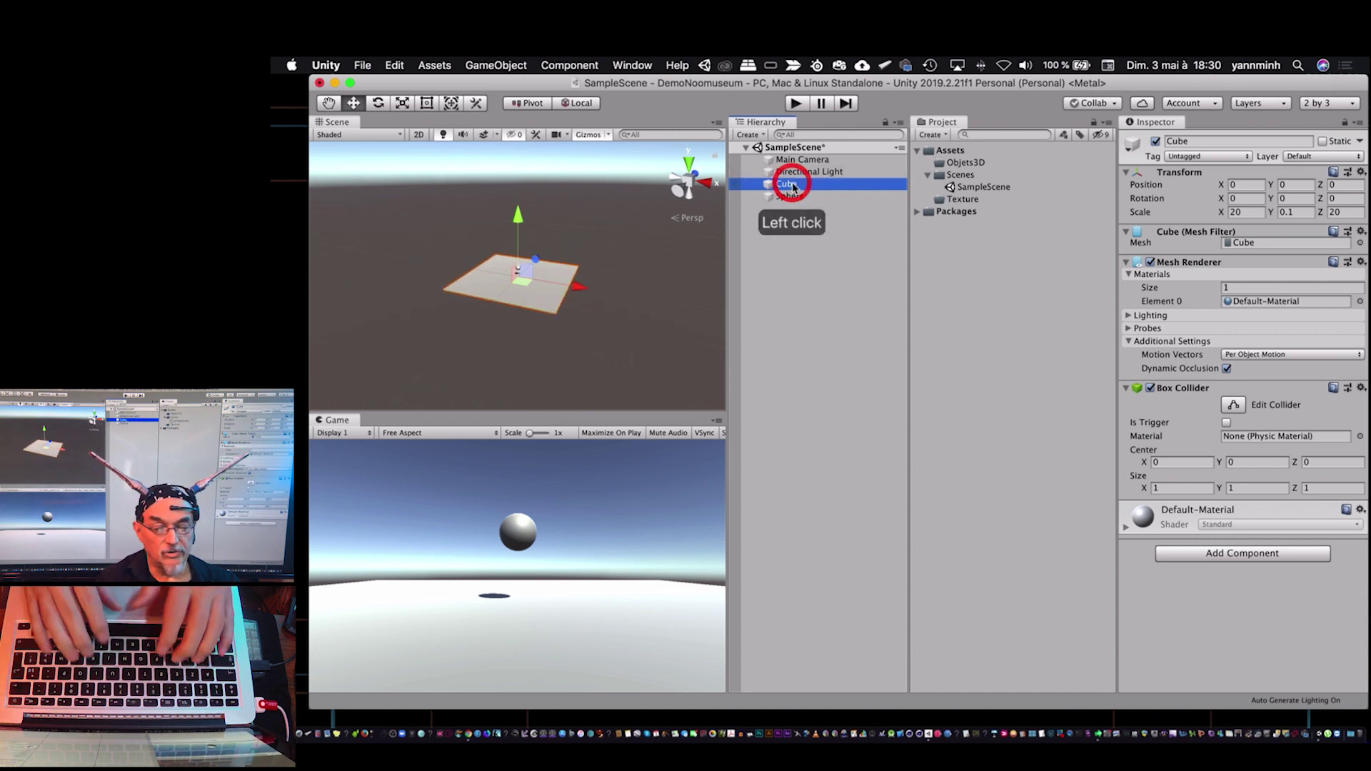
{"action": "type", "text": "sOL"}
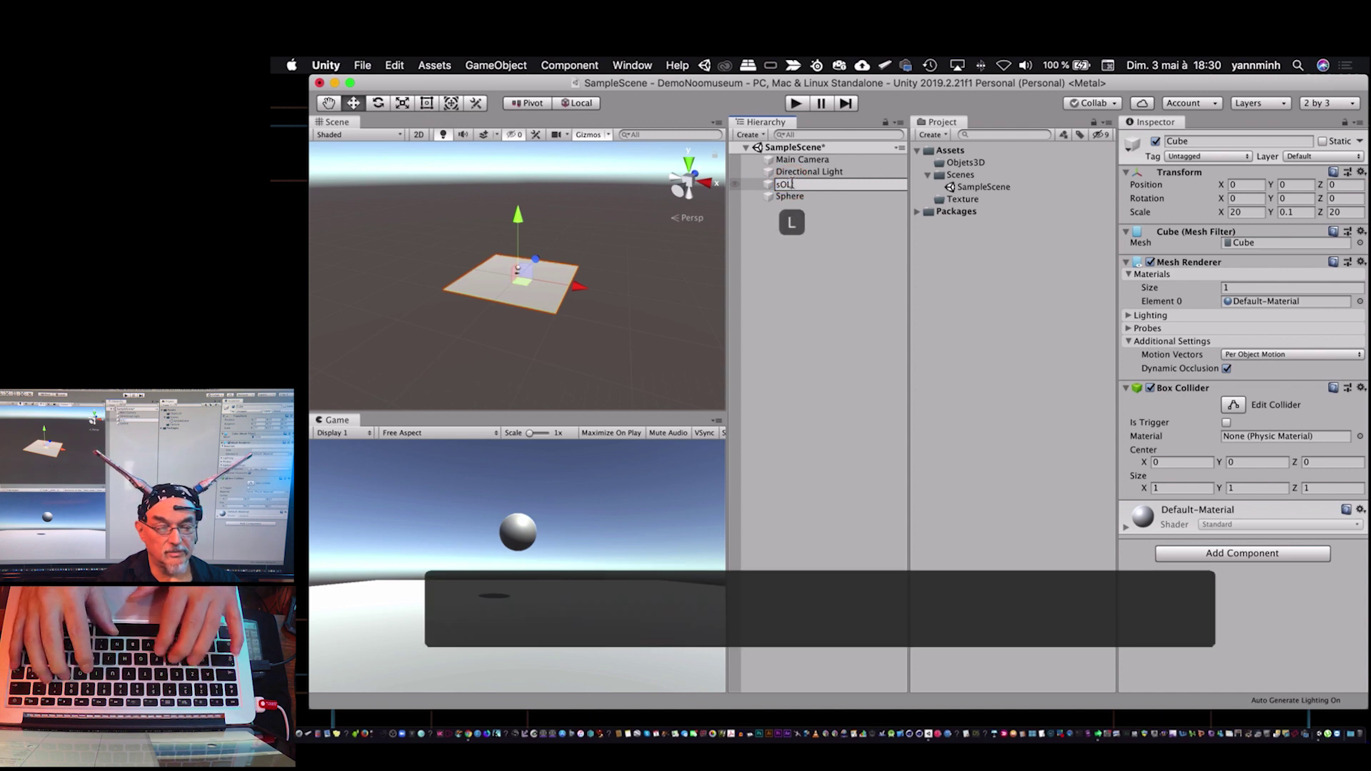
{"action": "key", "text": "Return"}
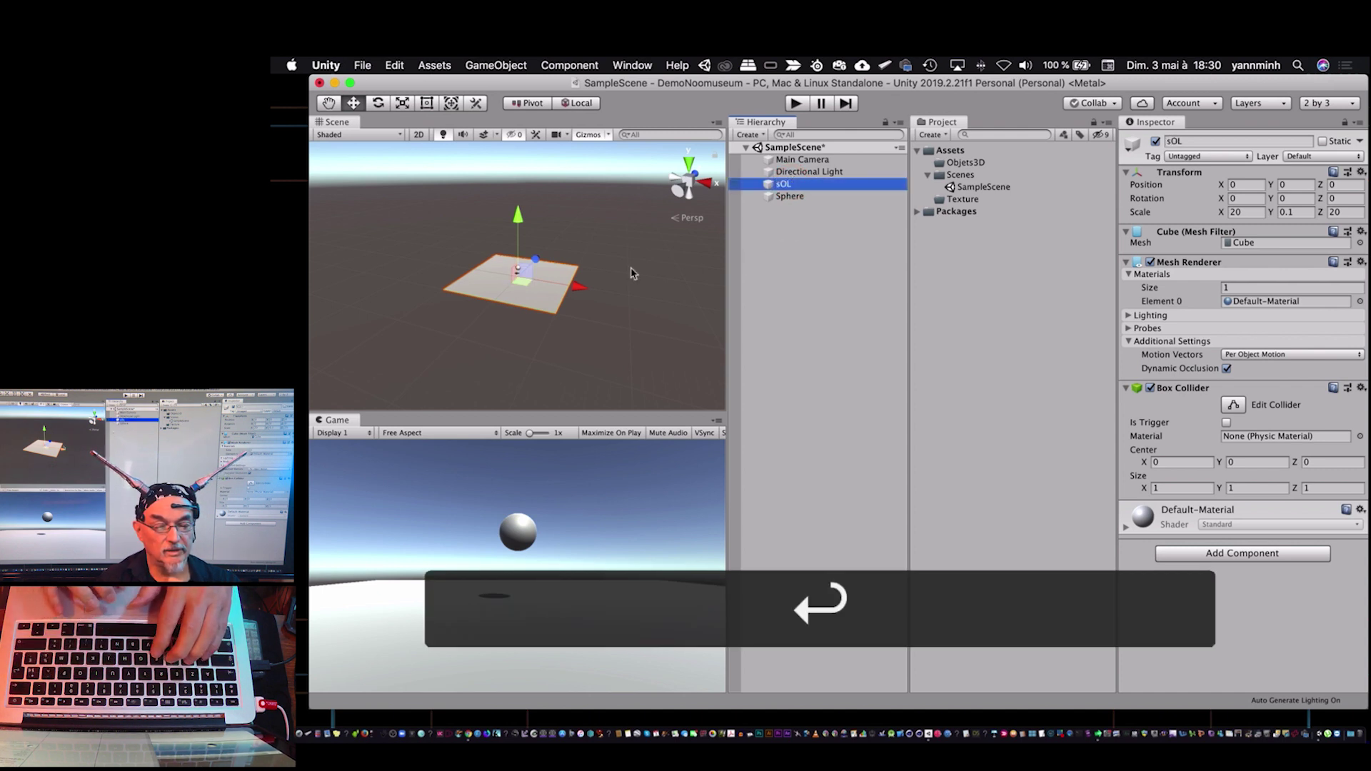
Add a Rigidbody physics component to the Sphere and collapse its Sphere Collider and Mesh Renderer settings.
{"action": "left_click", "coordinate": [778, 198]}
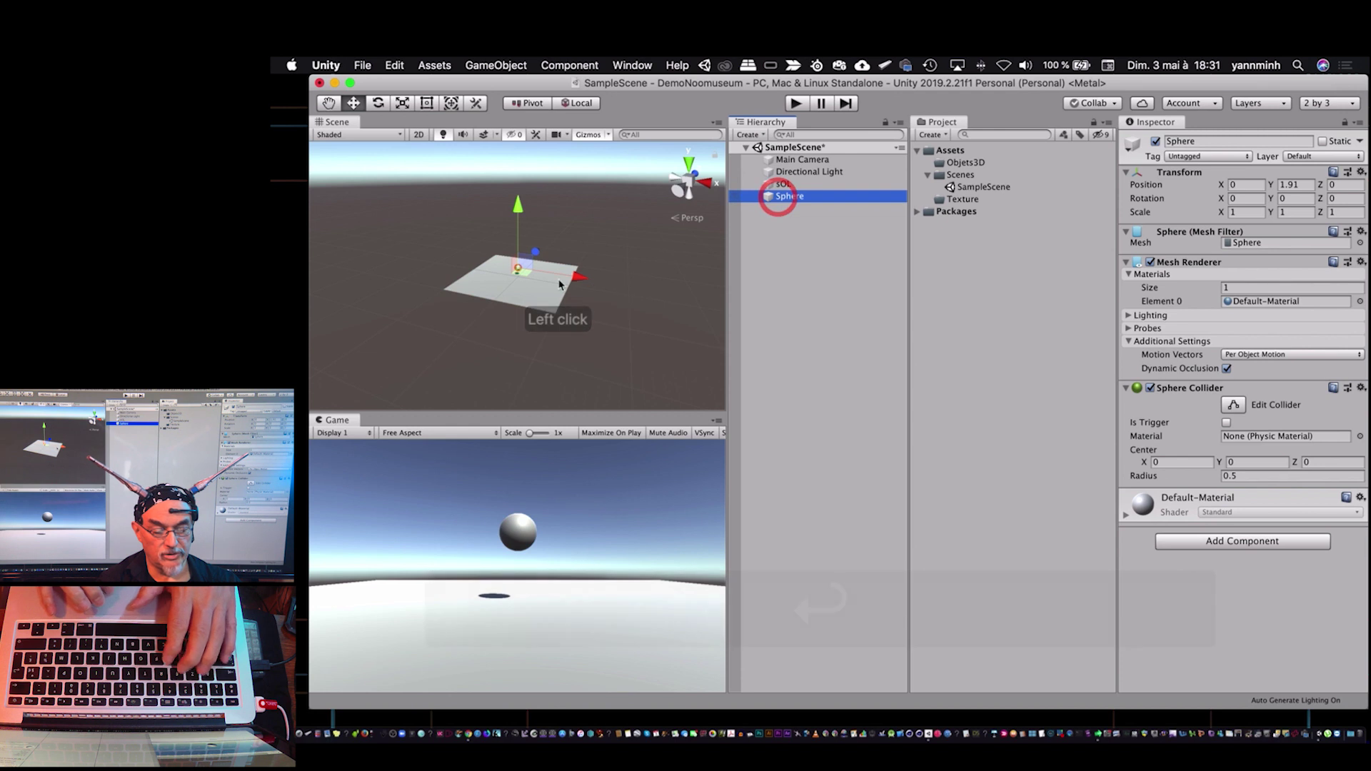
{"action": "key", "text": "f"}
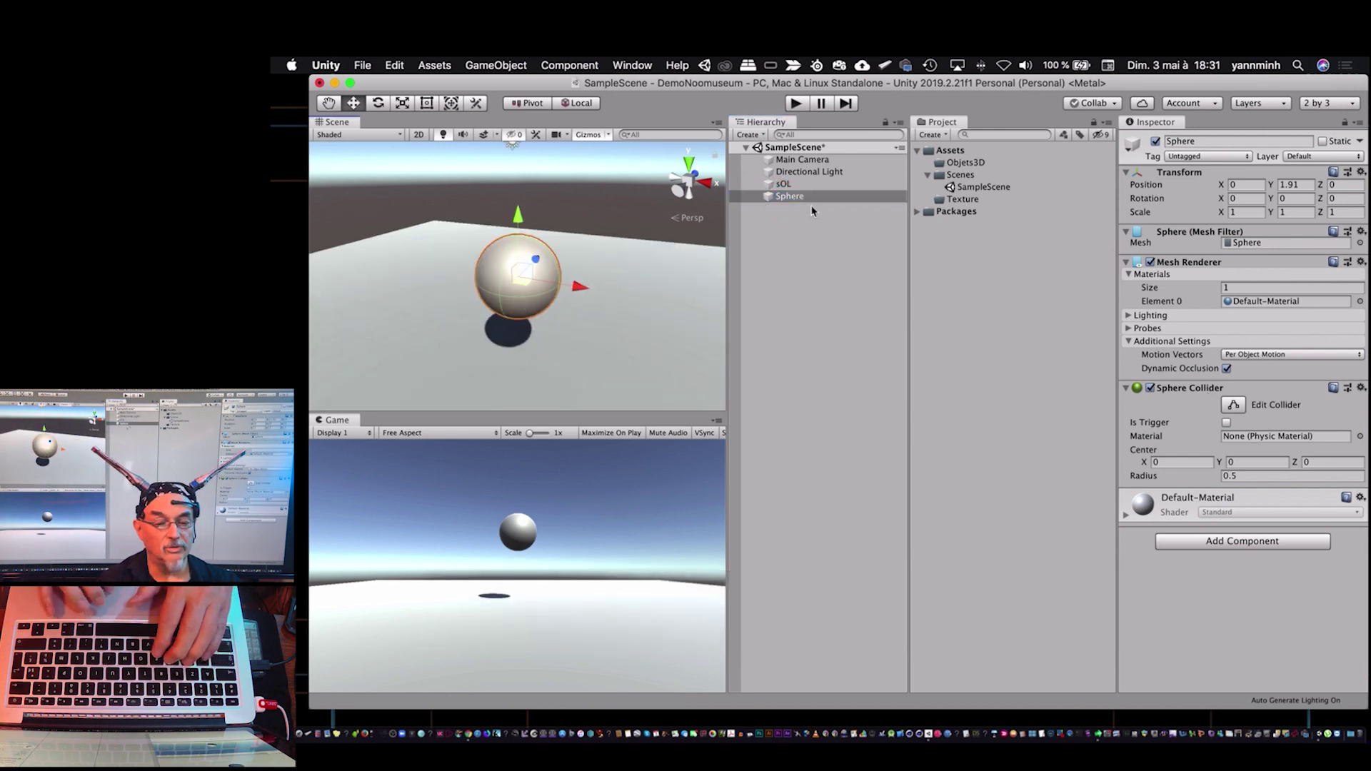
{"action": "left_click", "coordinate": [537, 77]}
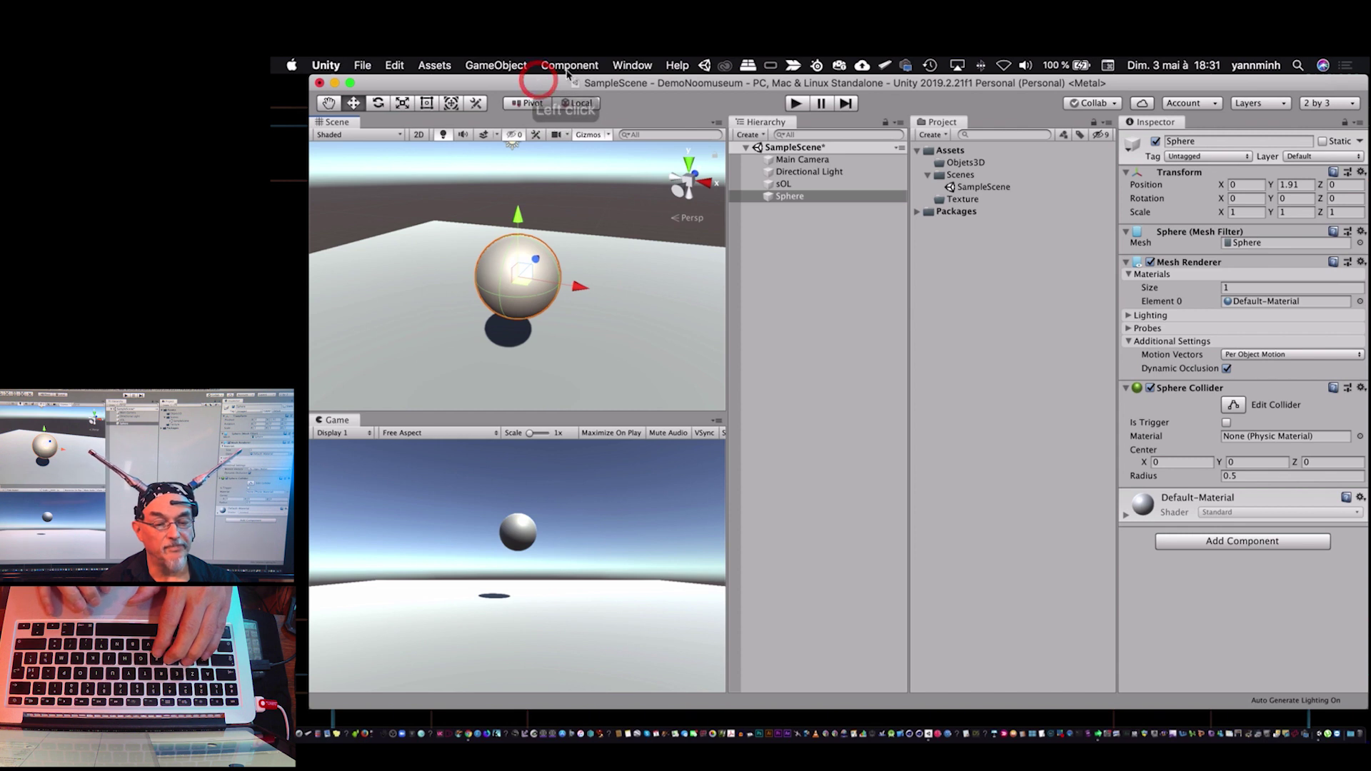
{"action": "left_click", "coordinate": [570, 66]}
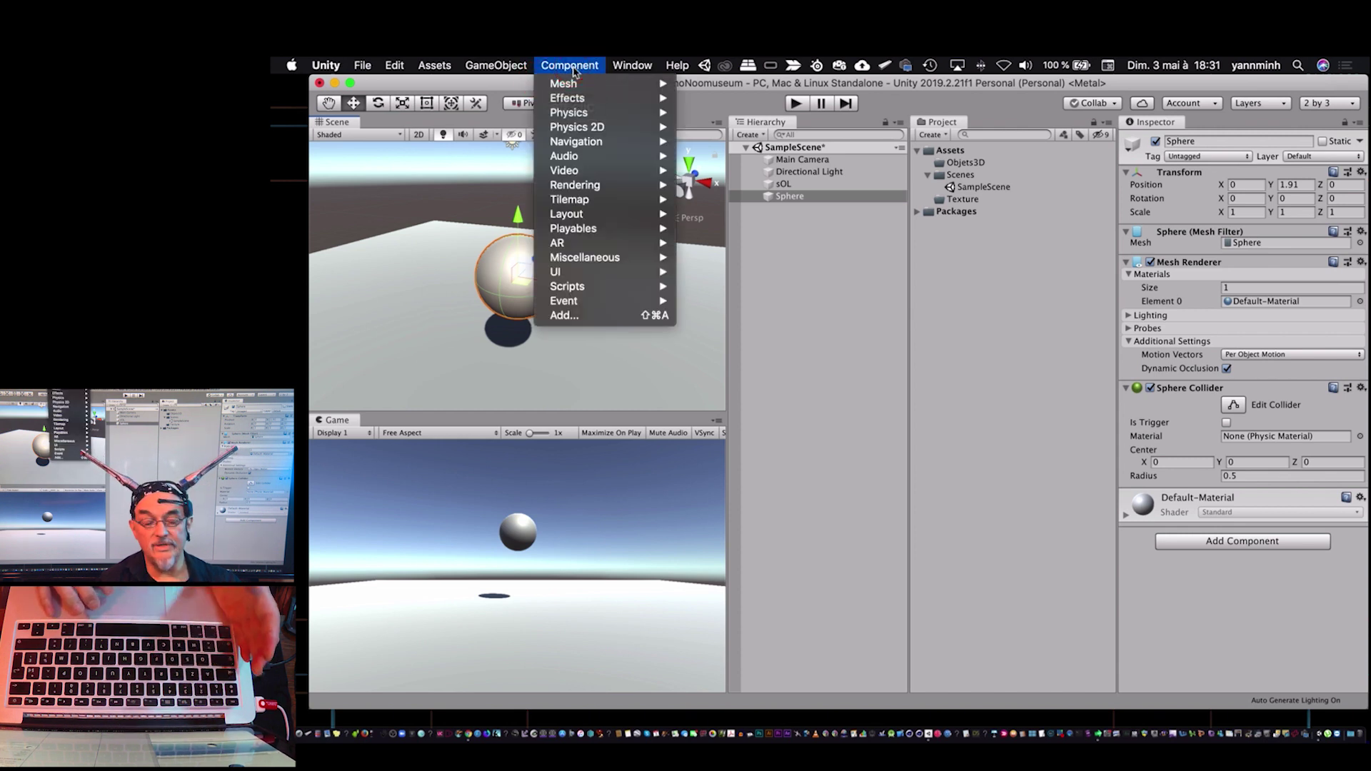
{"action": "mouse_move", "coordinate": [585, 115]}
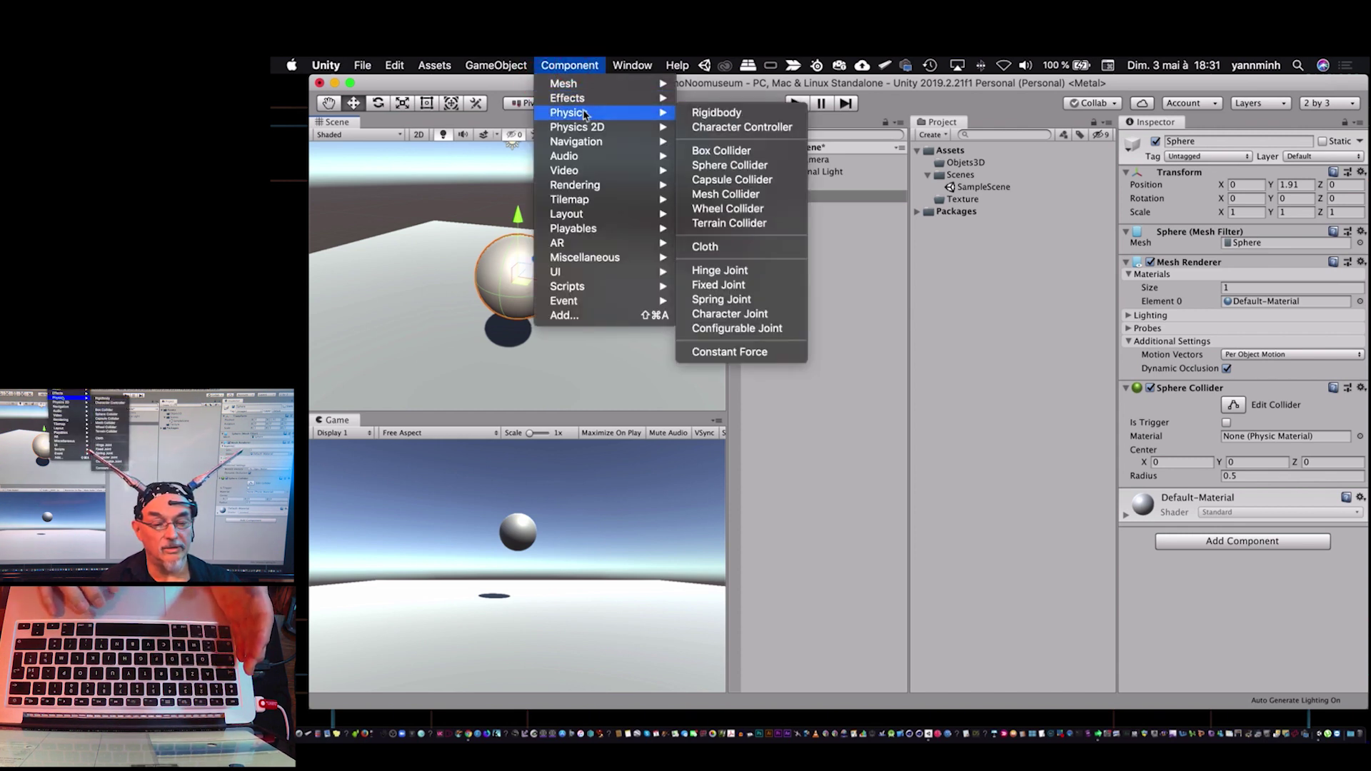
{"action": "left_click", "coordinate": [732, 115]}
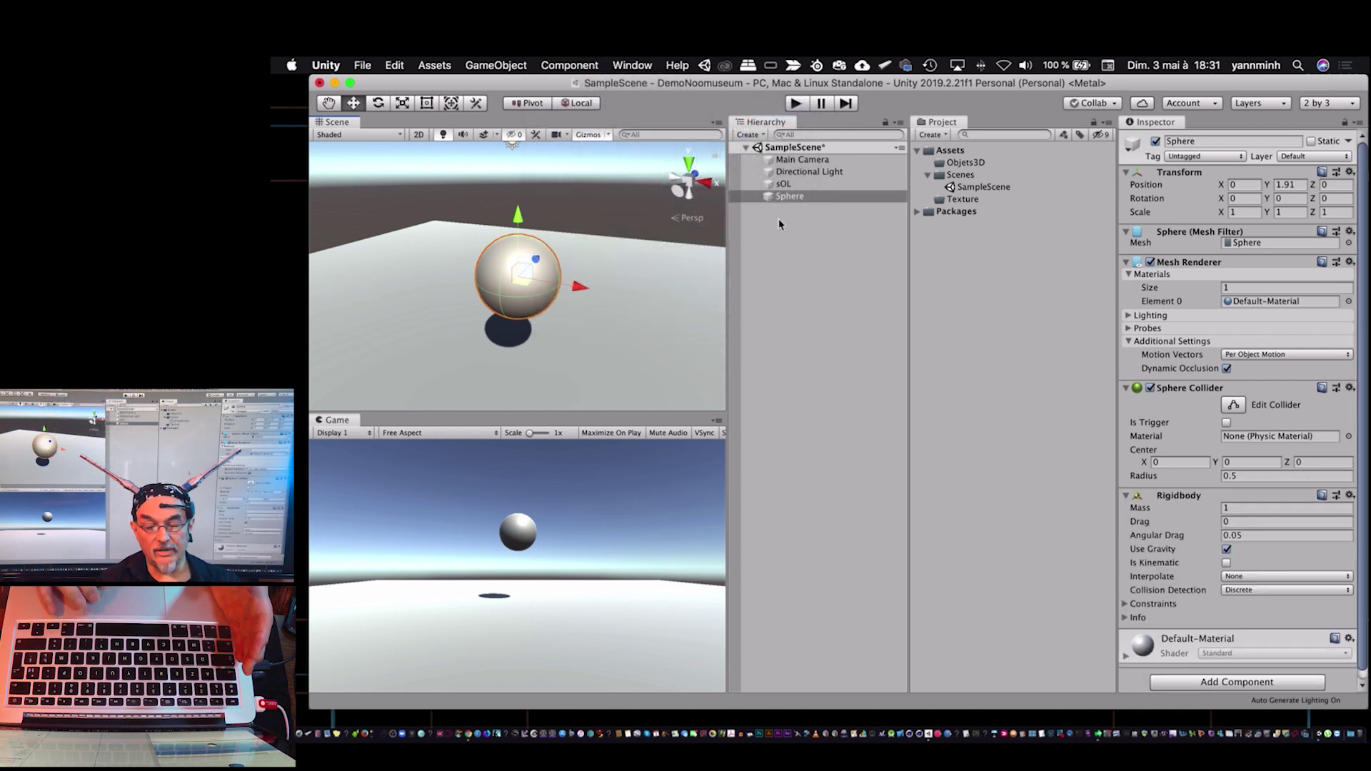
{"action": "left_click", "coordinate": [1125, 387]}
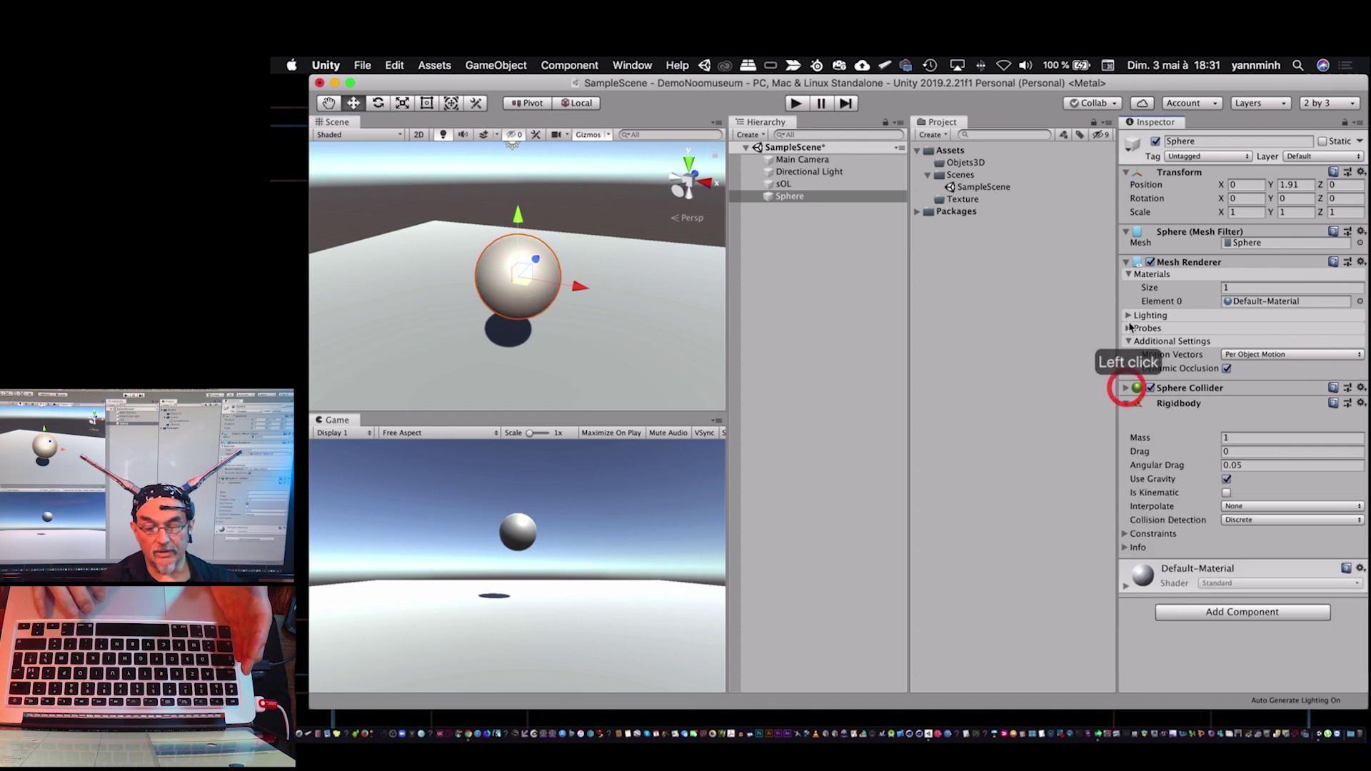
{"action": "left_click", "coordinate": [1126, 264]}
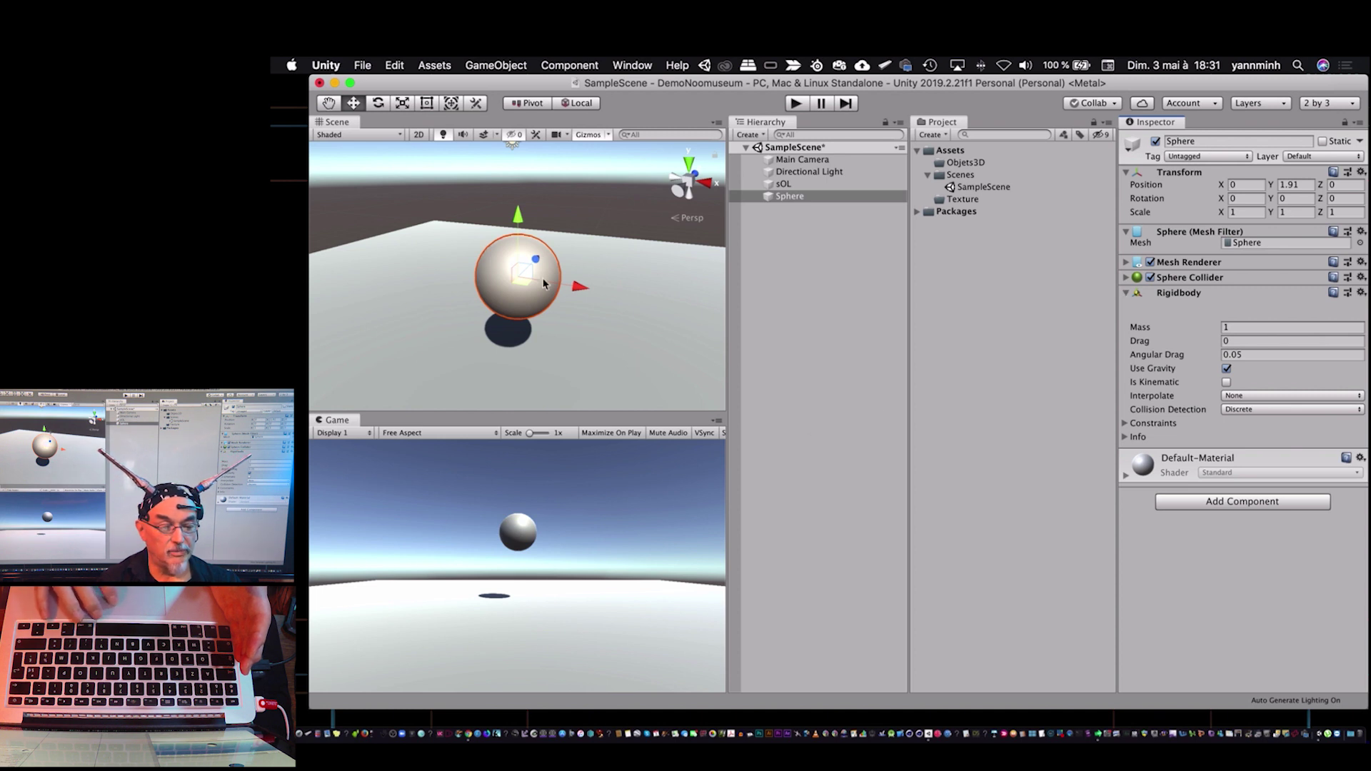
Raise the Sphere to about 2.864 on Y, then play the scene to test its fall and stop playback.
{"action": "left_click_drag", "start_coordinate": [518, 214], "coordinate": [517, 156]}
{"action": "scroll", "coordinate": [529, 291], "scroll_direction": "down", "scroll_amount": 3}
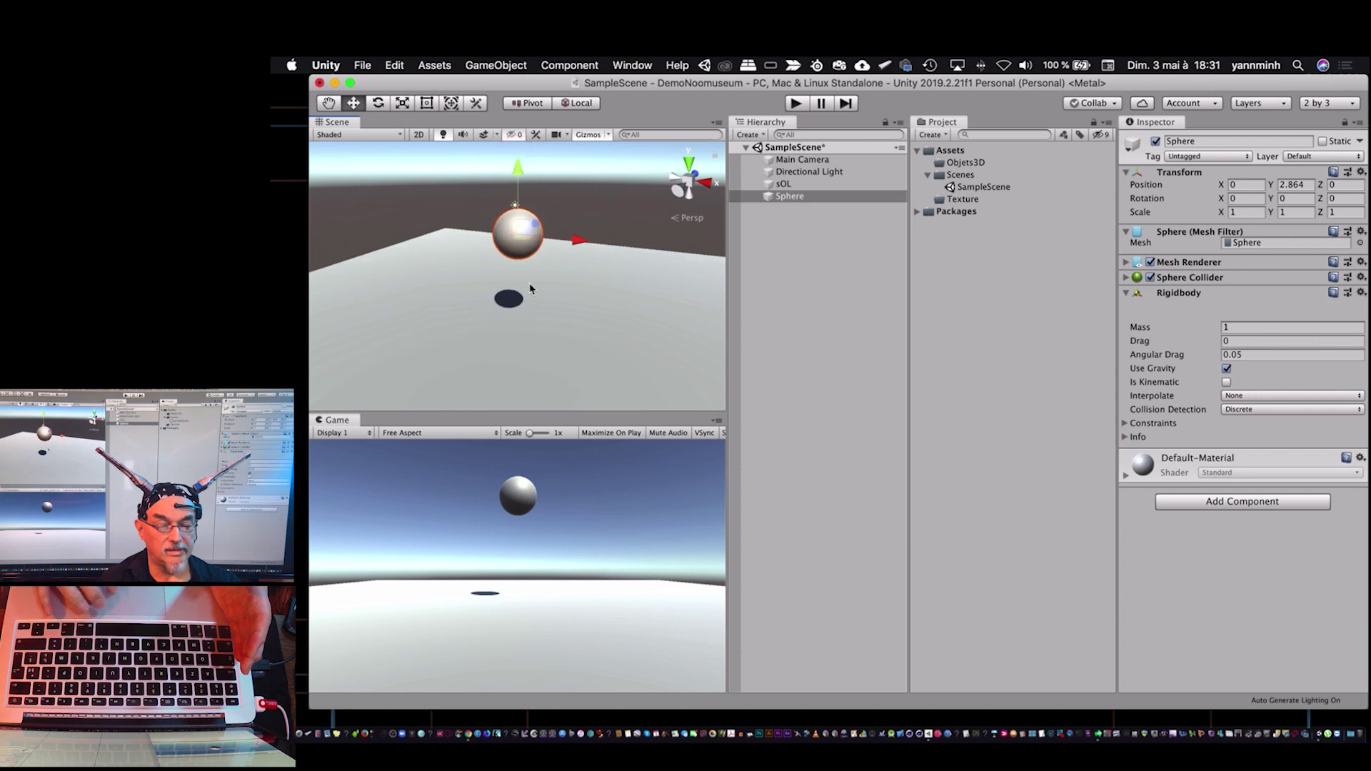
{"action": "left_click", "coordinate": [796, 104]}
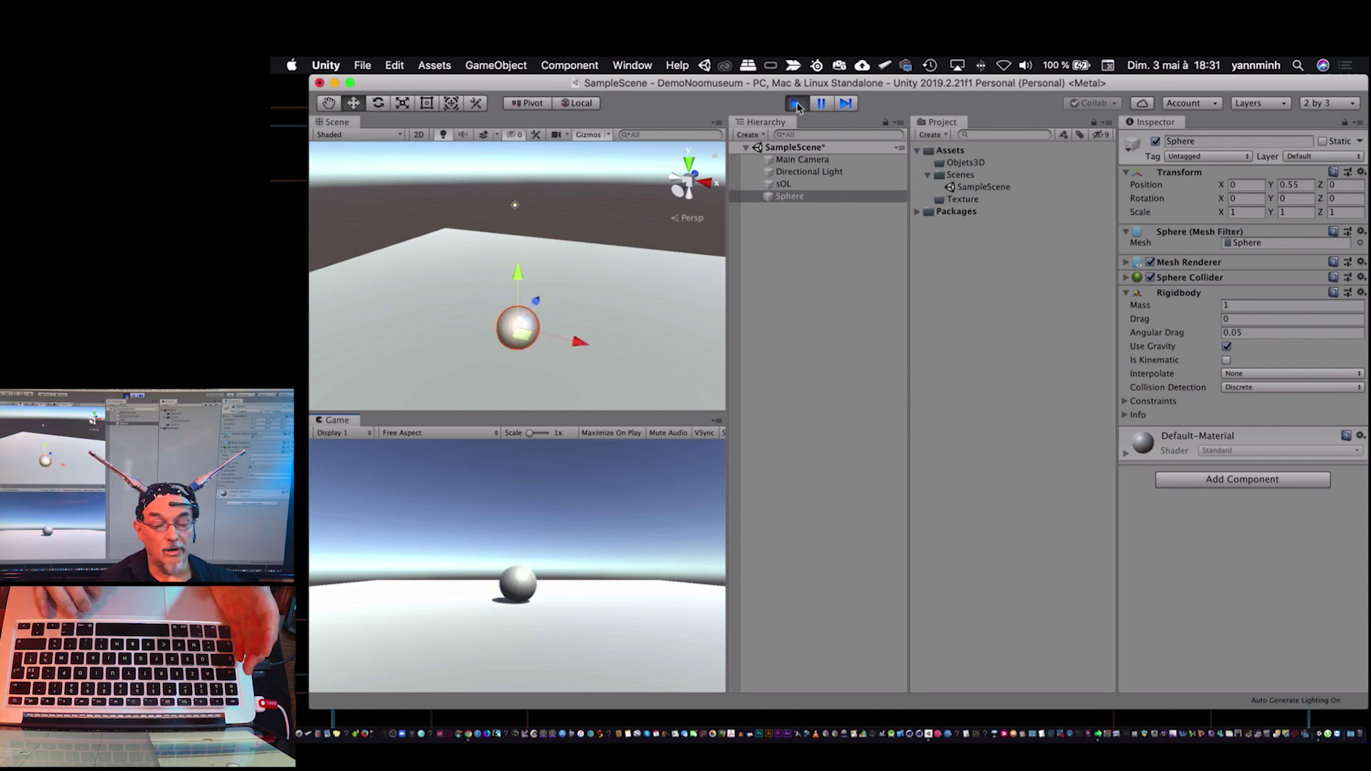
{"action": "left_click", "coordinate": [796, 105]}
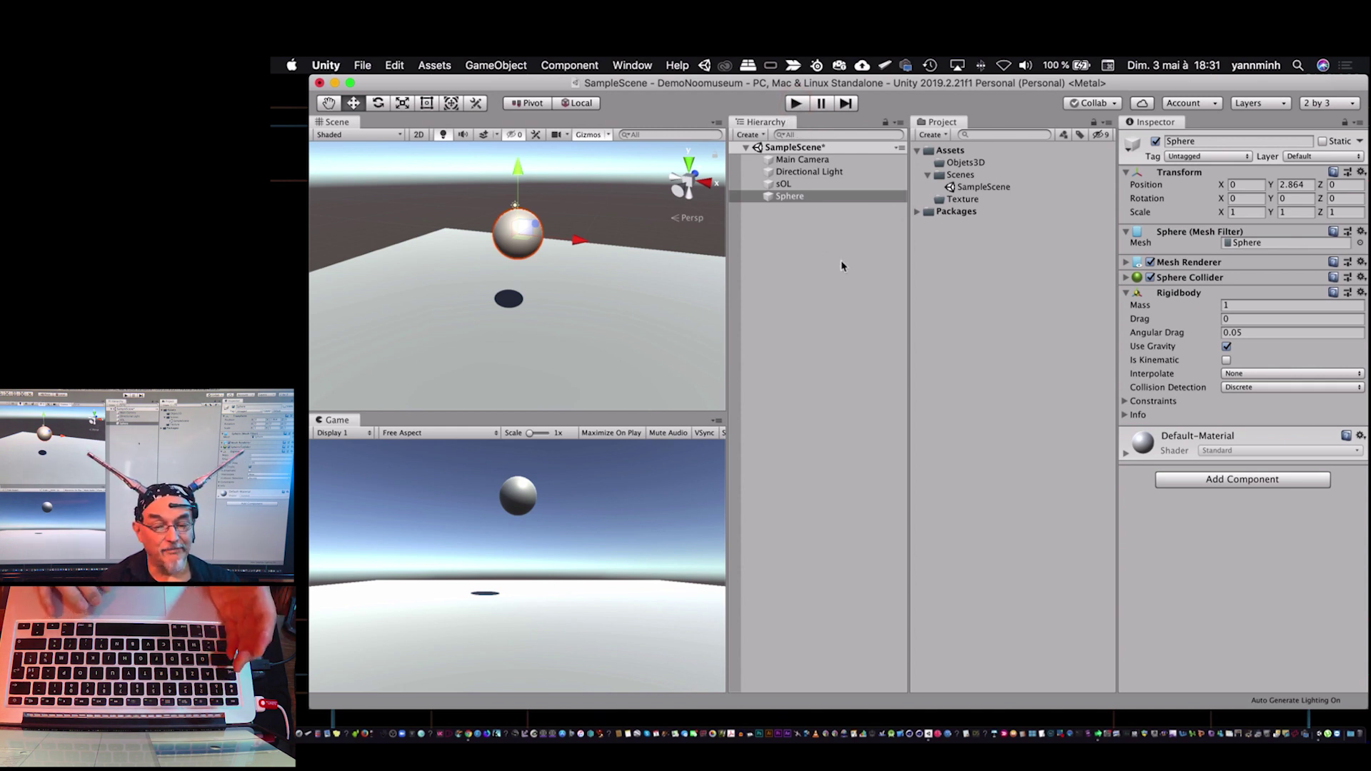
Create a Physic Material named Rebond in the project's Assets.
{"action": "left_click", "coordinate": [946, 136]}
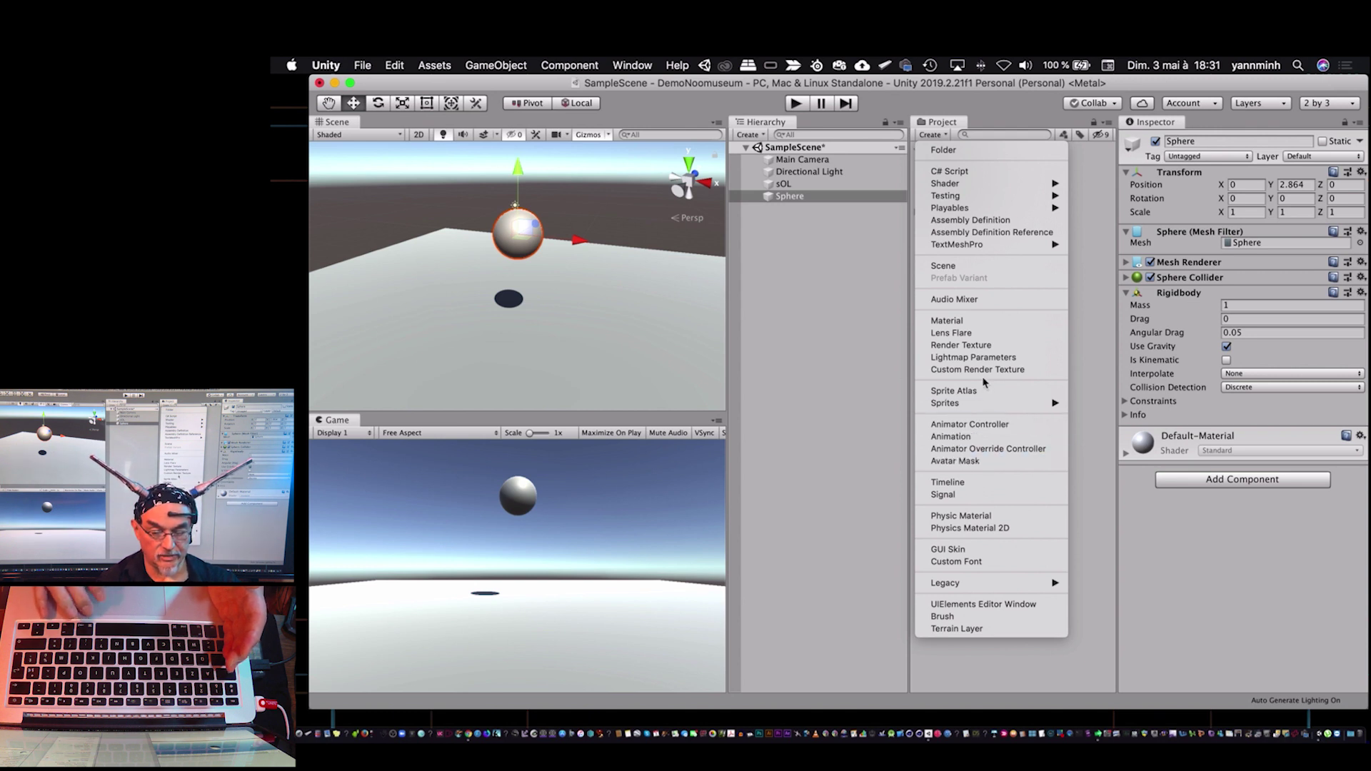
{"action": "left_click", "coordinate": [980, 515]}
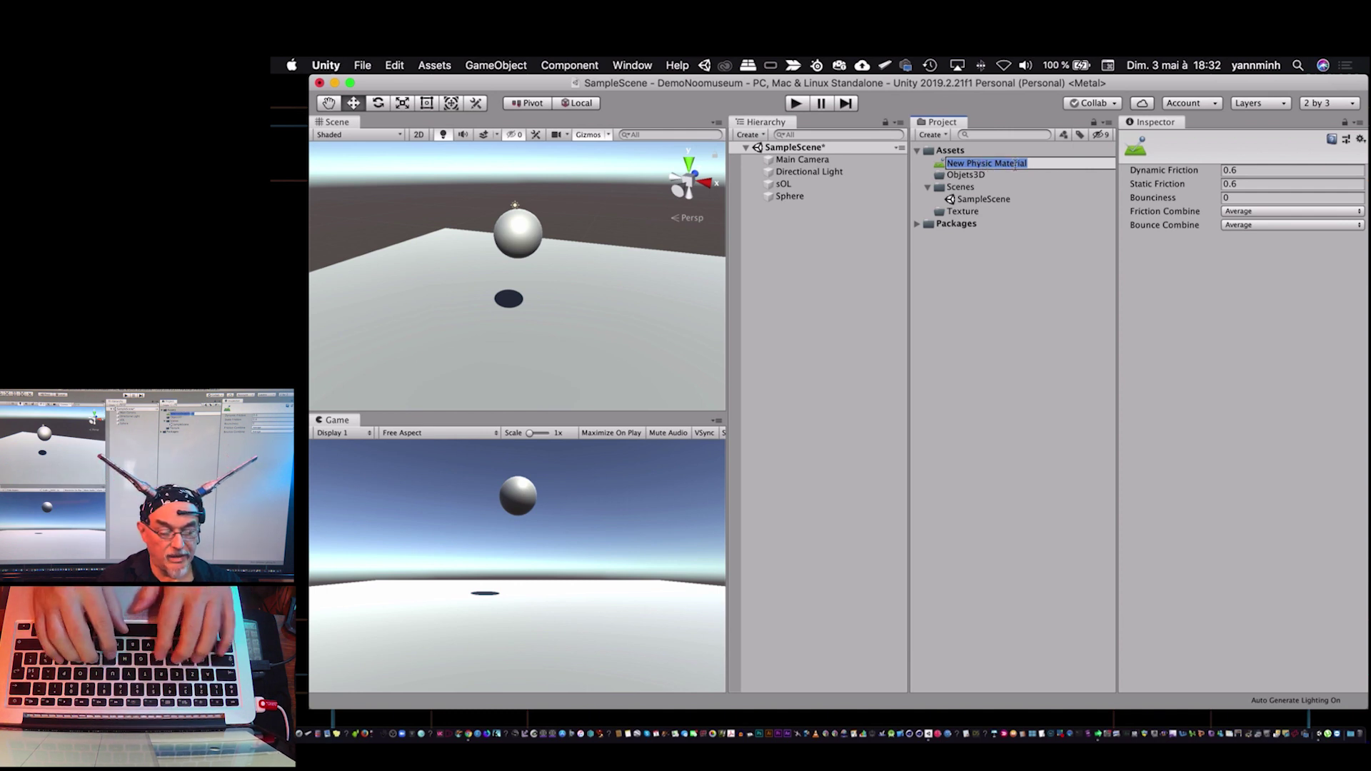
{"action": "key", "text": "shift"}
{"action": "type", "text": "Rebond"}
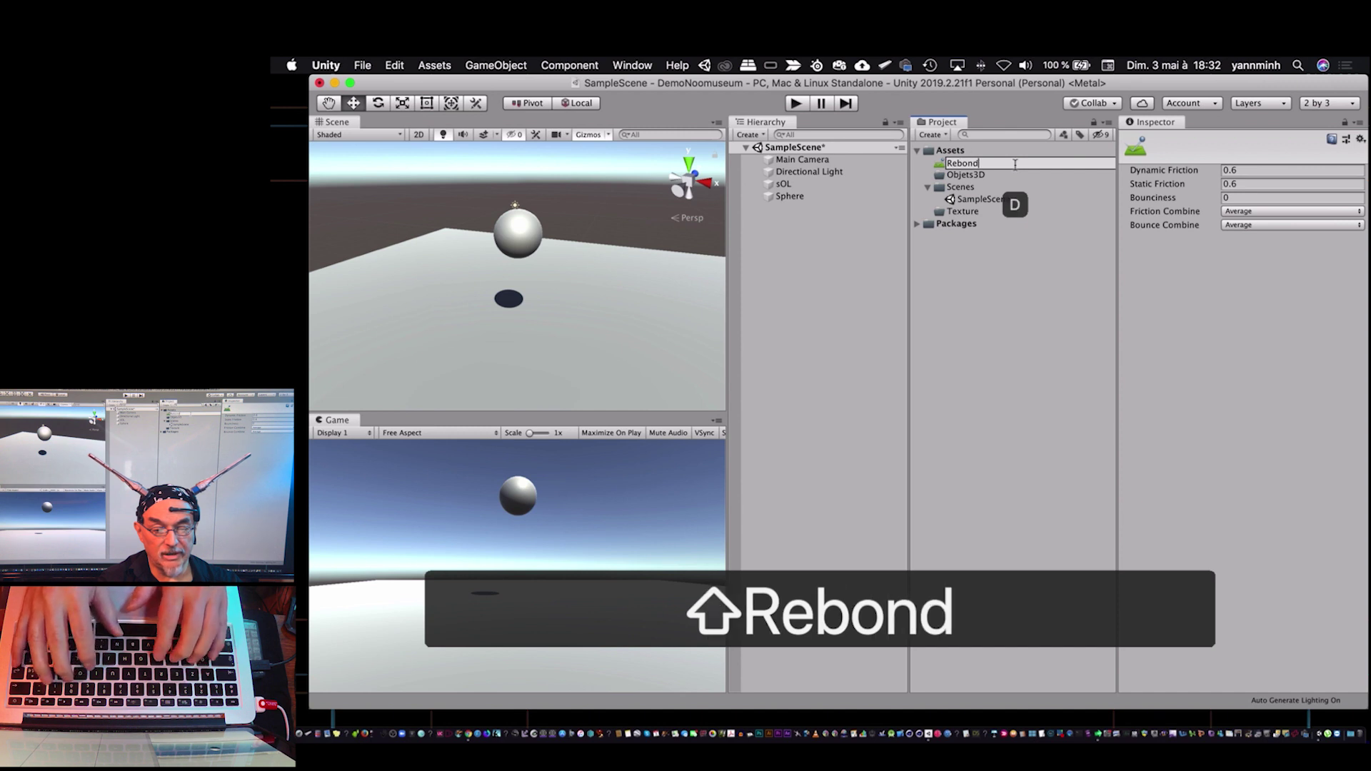
{"action": "key", "text": "Return"}
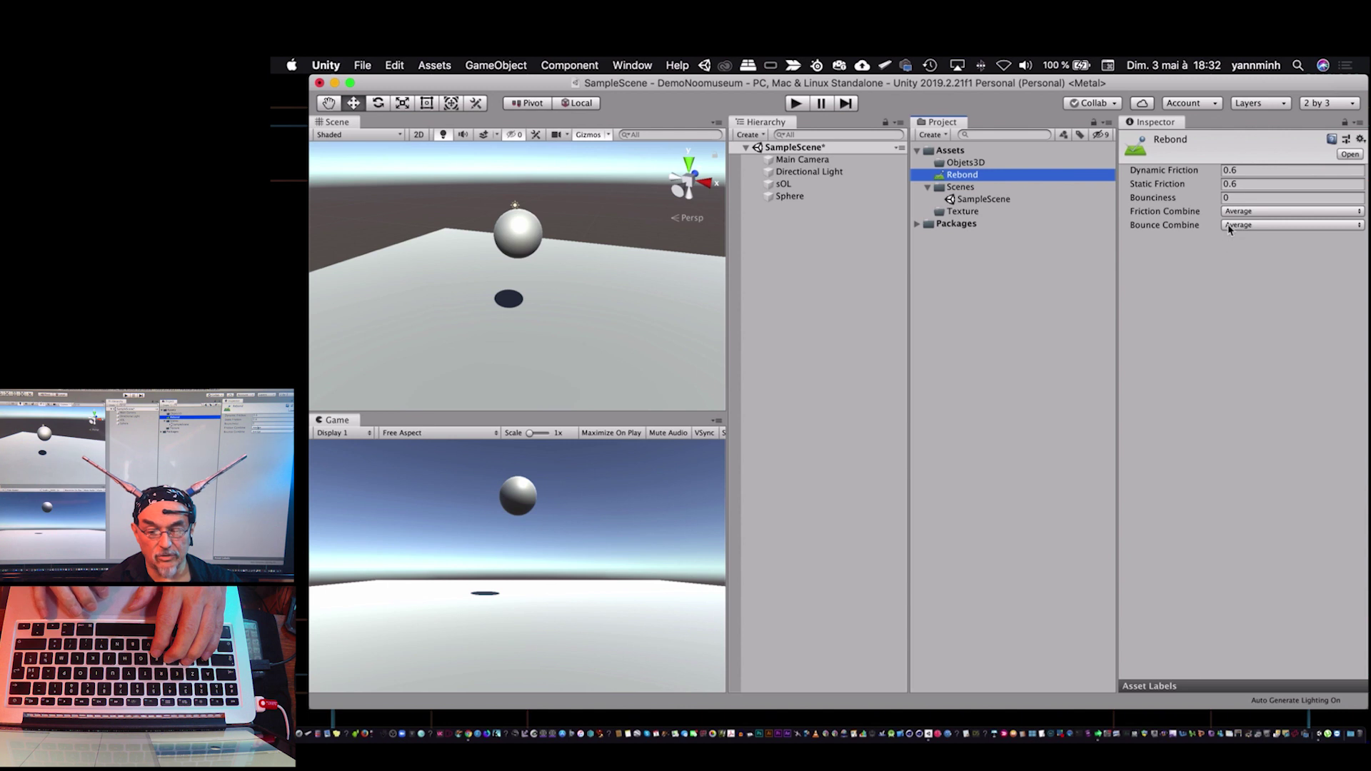
Set the Rebond physic material's bounciness to 0.8 and its bounce combine mode to Maximum.
{"action": "left_click", "coordinate": [1225, 197]}
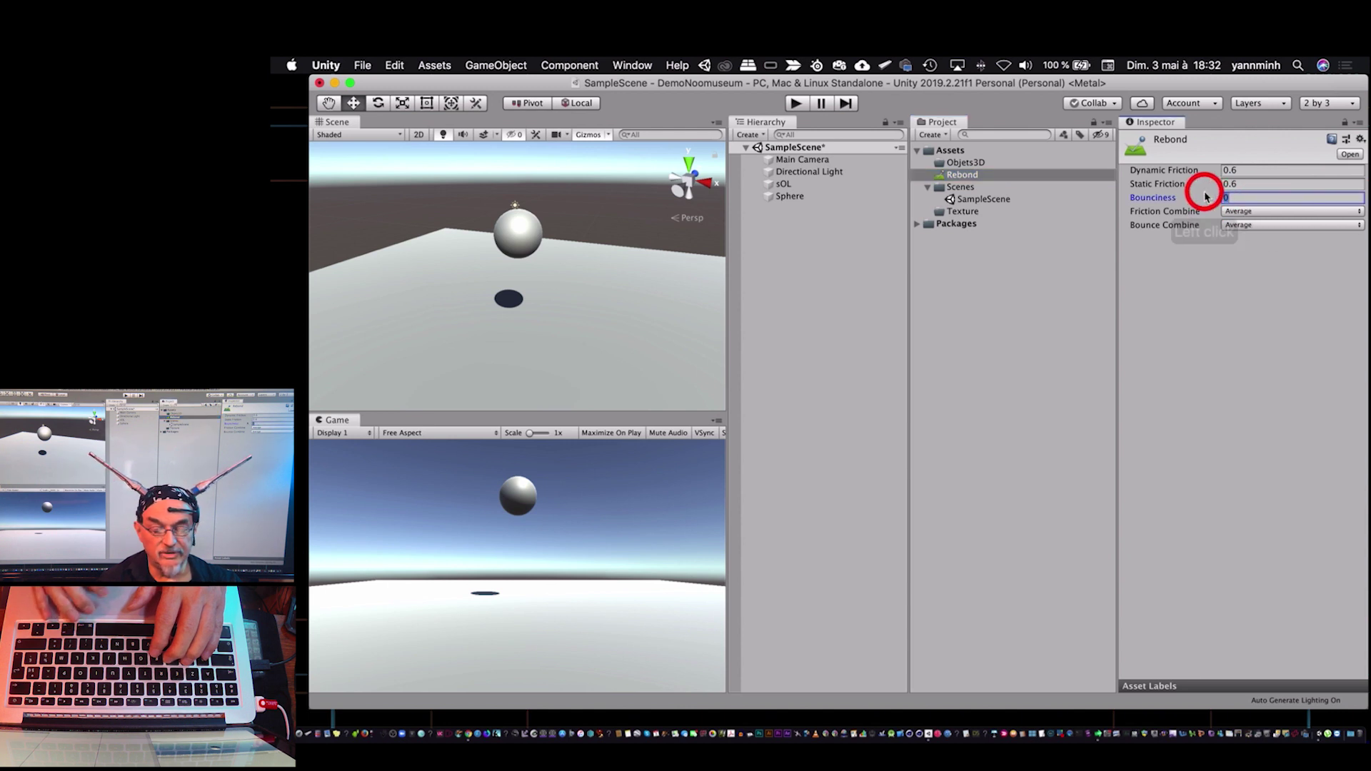
{"action": "type", "text": "0.8"}
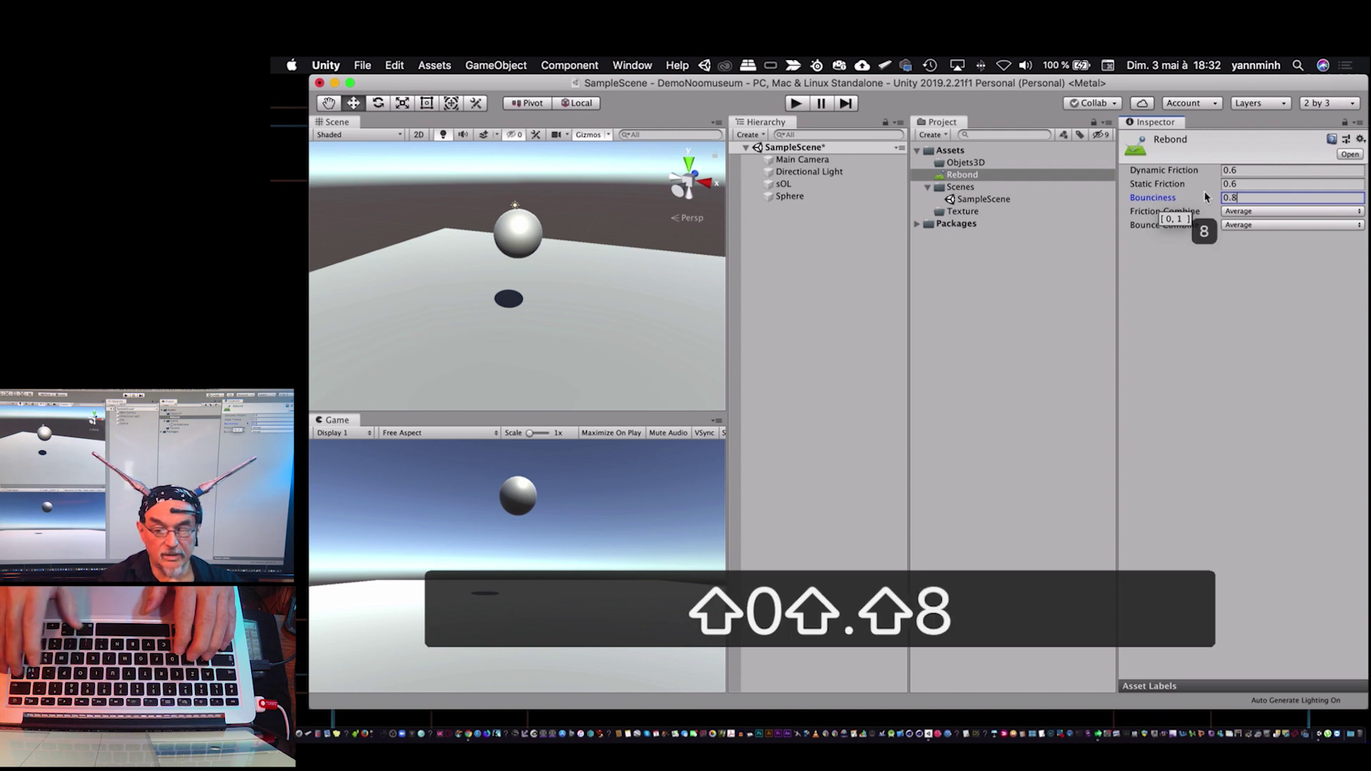
{"action": "key", "text": "Return"}
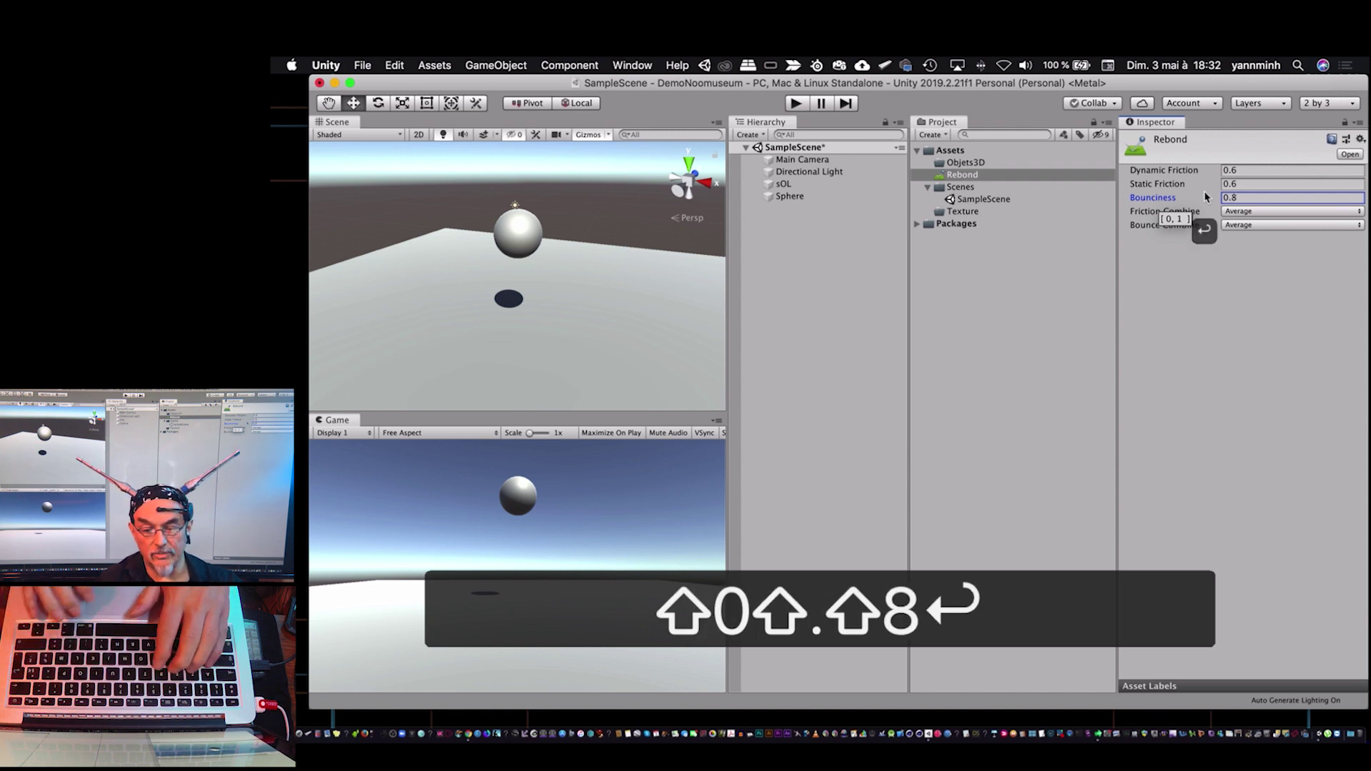
{"action": "left_click", "coordinate": [1250, 227]}
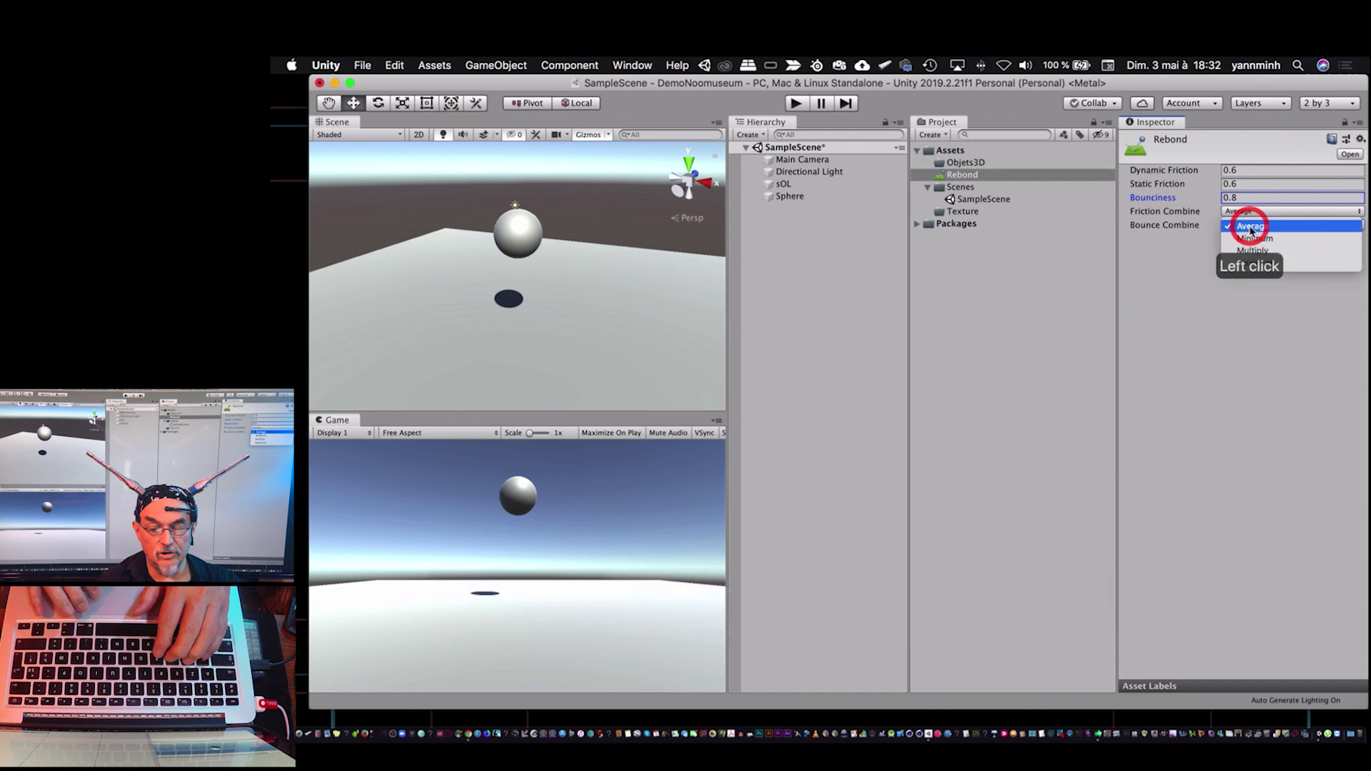
{"action": "left_click", "coordinate": [1255, 263]}
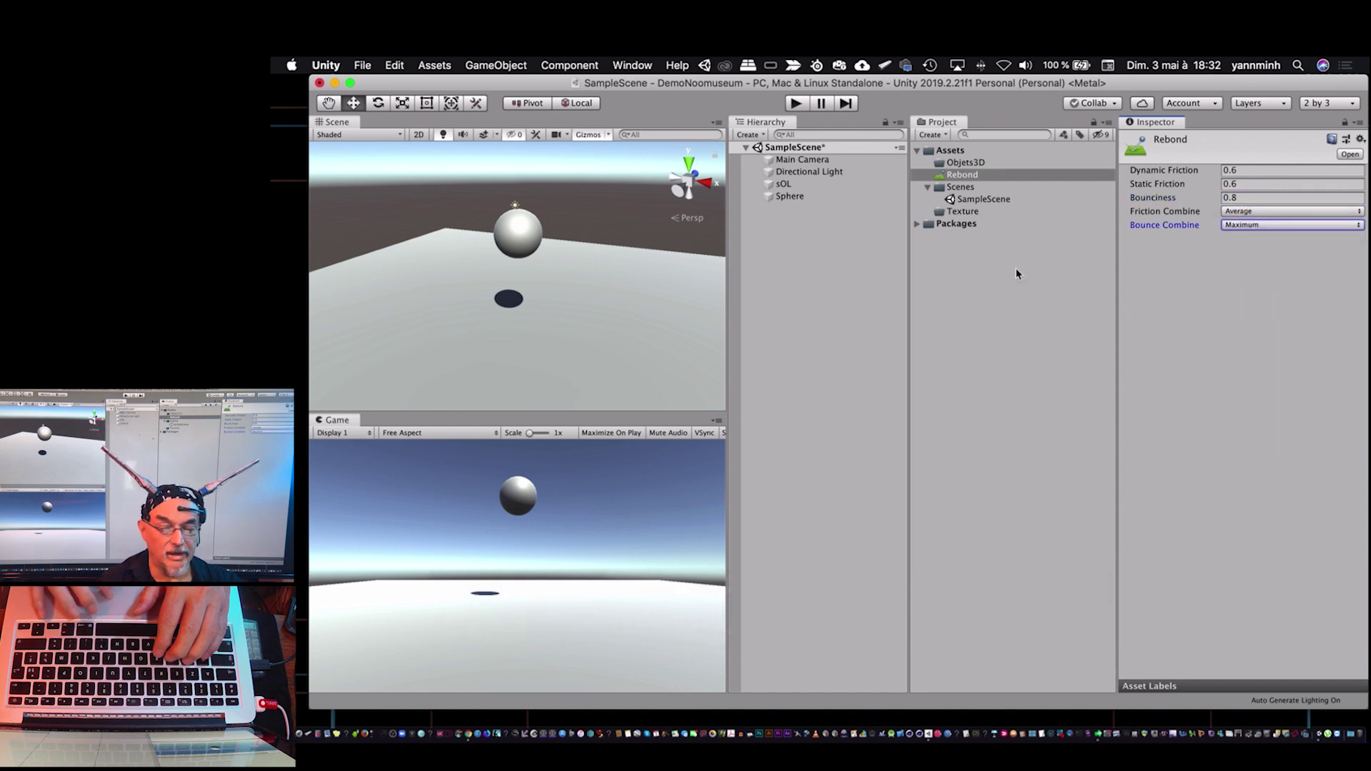
Assign the Rebond physic material to the Sphere's Sphere Collider.
{"action": "left_click", "coordinate": [788, 197]}
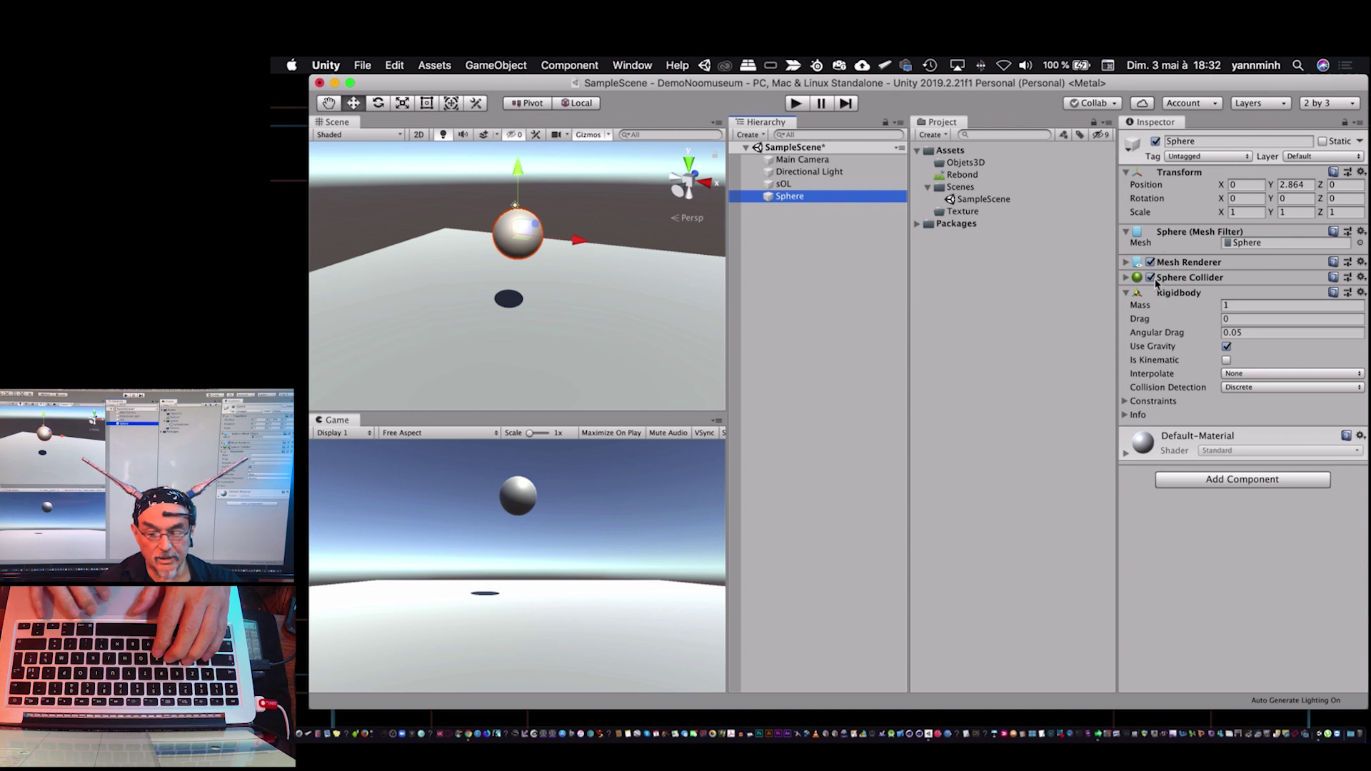
{"action": "left_click", "coordinate": [1126, 279]}
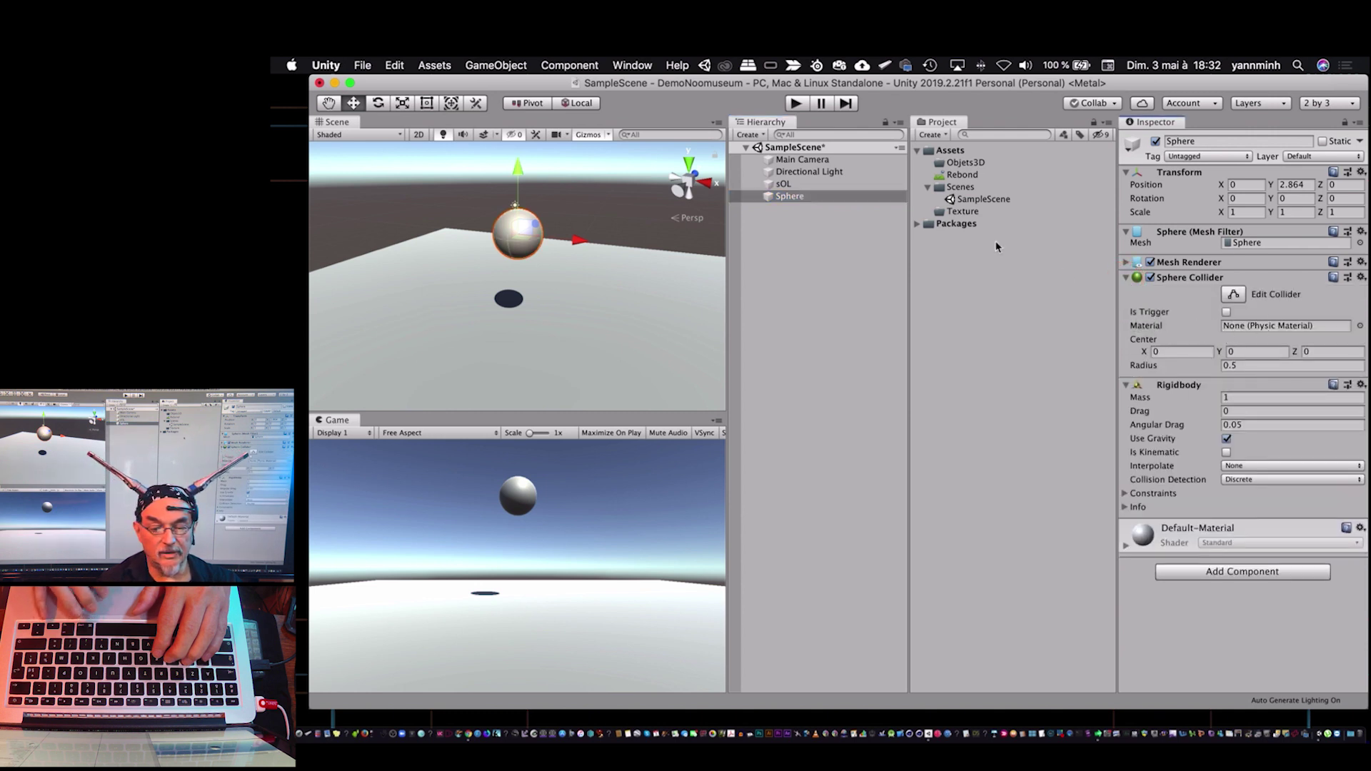
{"action": "left_click_drag", "start_coordinate": [962, 176], "coordinate": [1246, 327]}
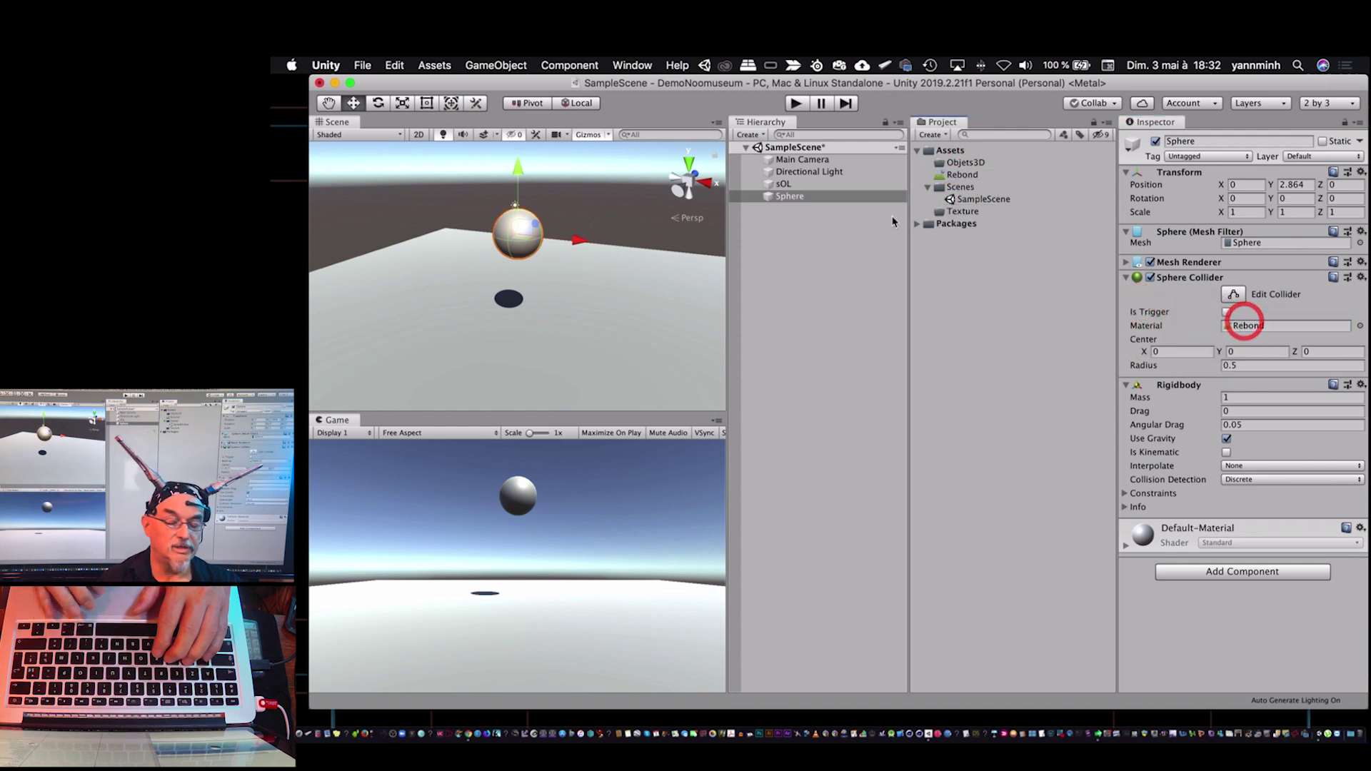
Play the scene to test the Sphere's bounce, then stop playback and save the scene.
{"action": "left_click", "coordinate": [797, 104]}
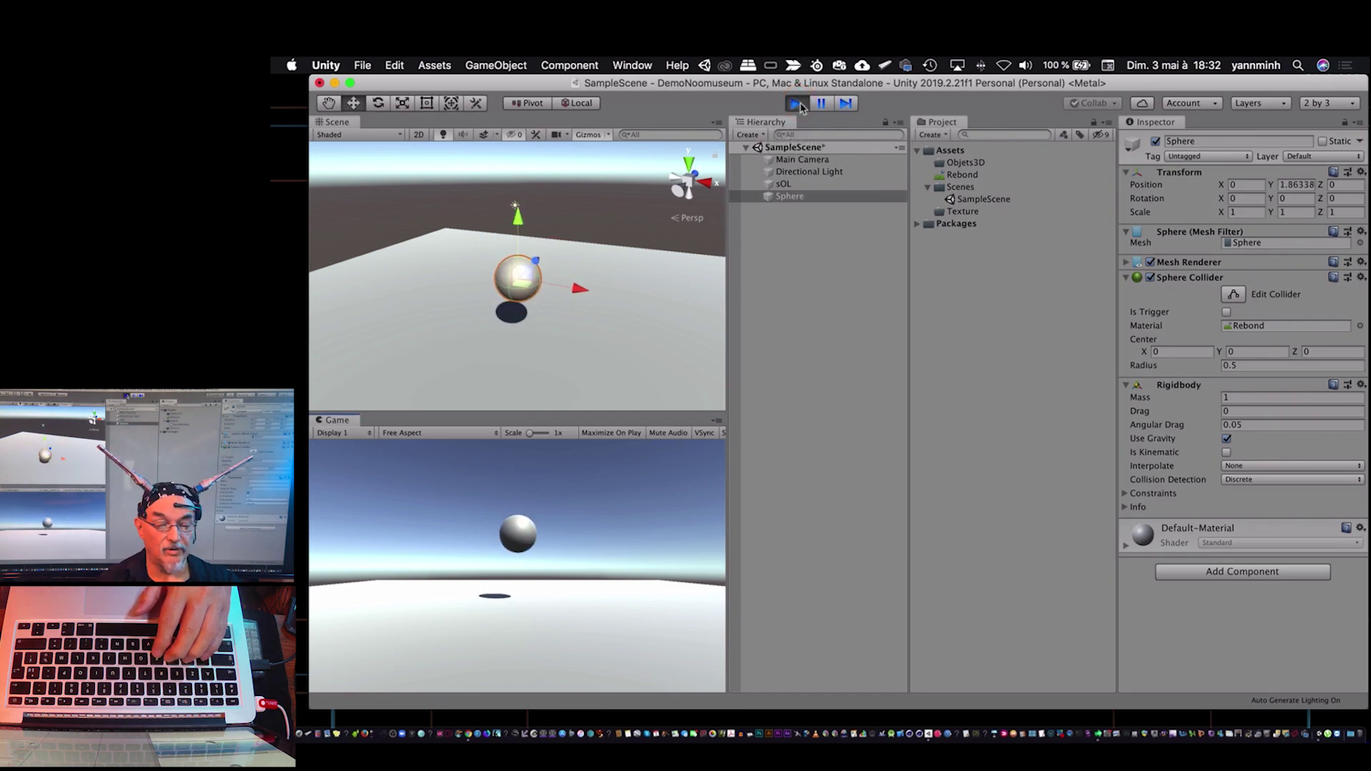
{"action": "left_click", "coordinate": [798, 104]}
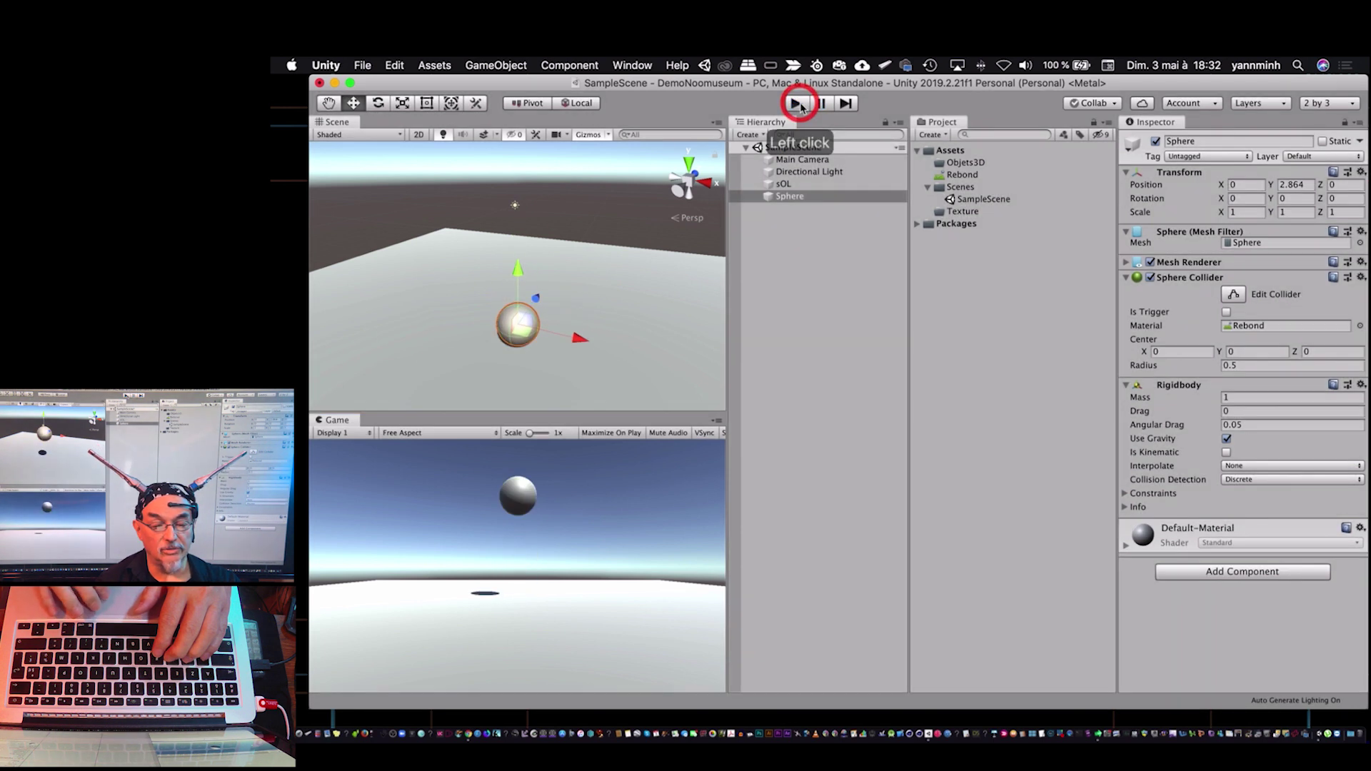
{"action": "left_click", "coordinate": [362, 66]}
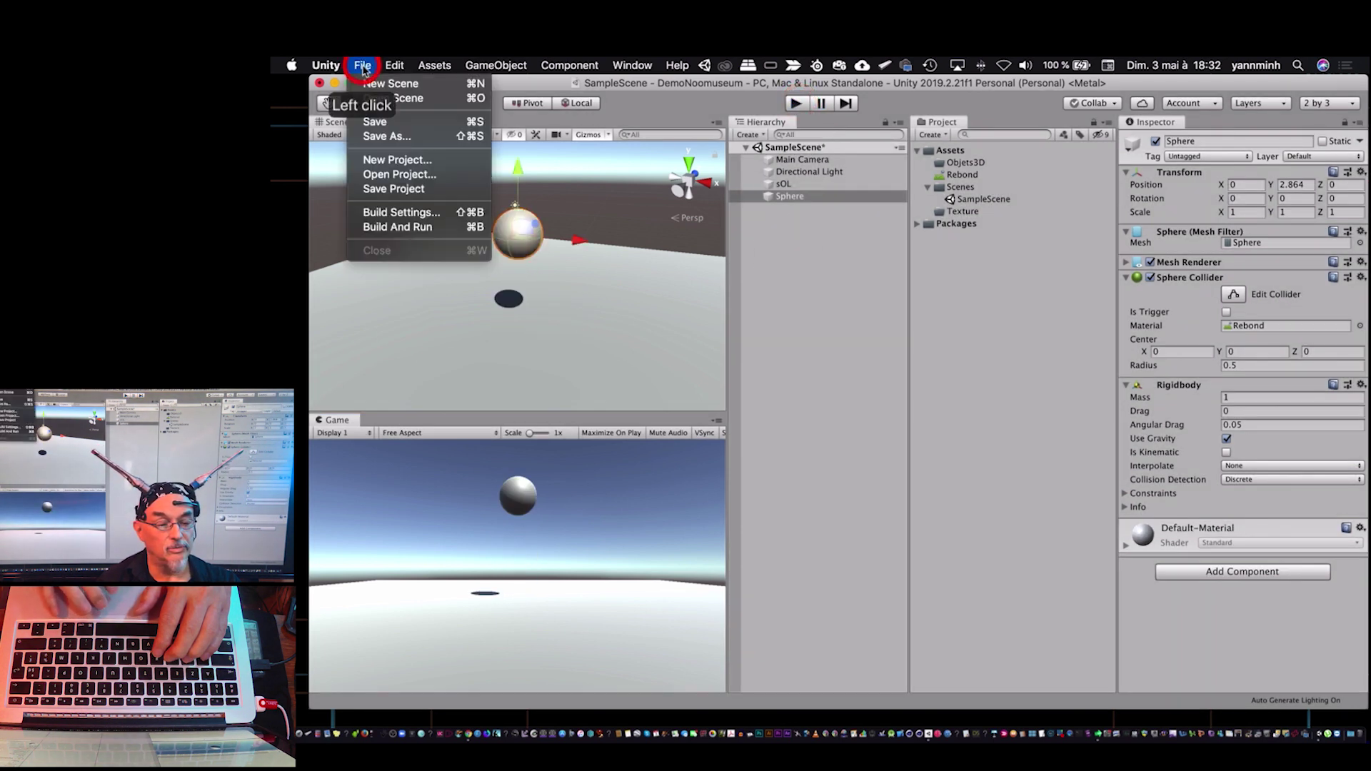
{"action": "left_click", "coordinate": [391, 127]}
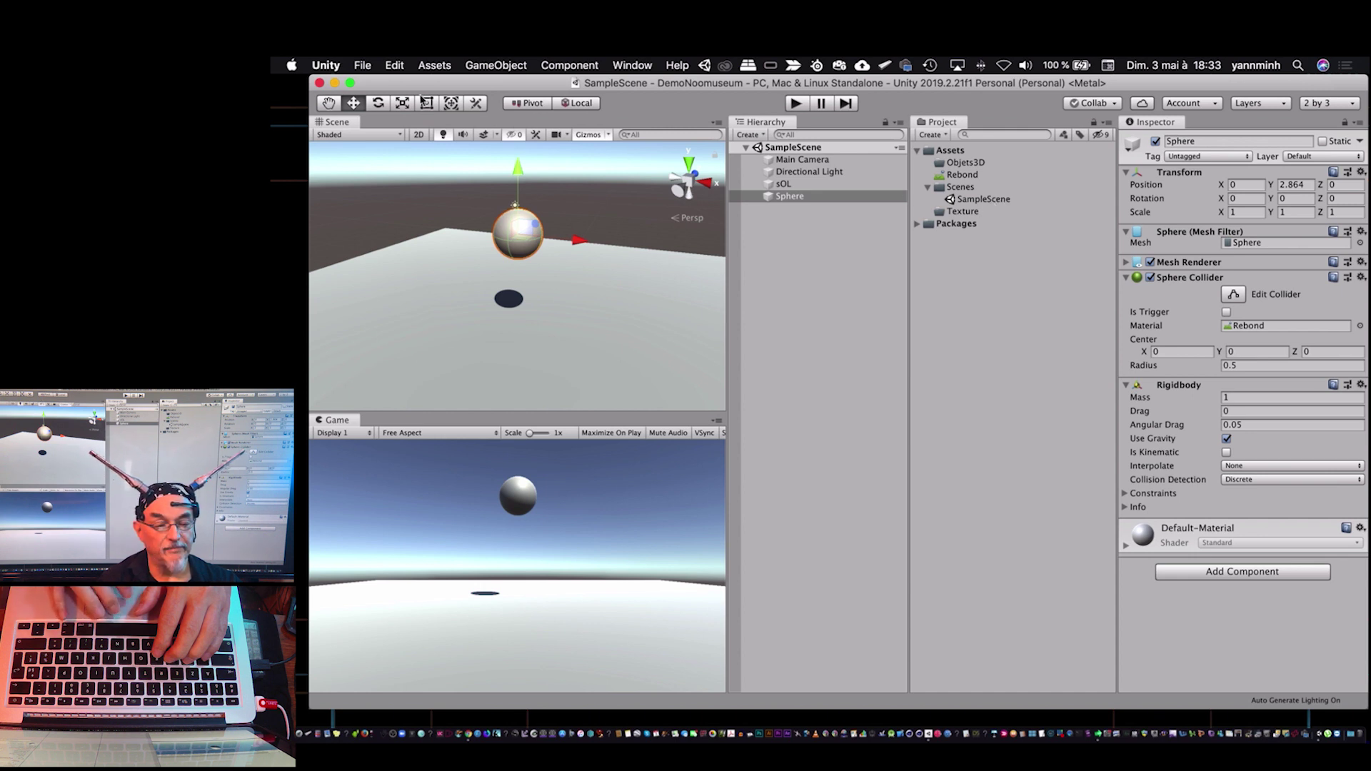
{"action": "left_click", "coordinate": [395, 66]}
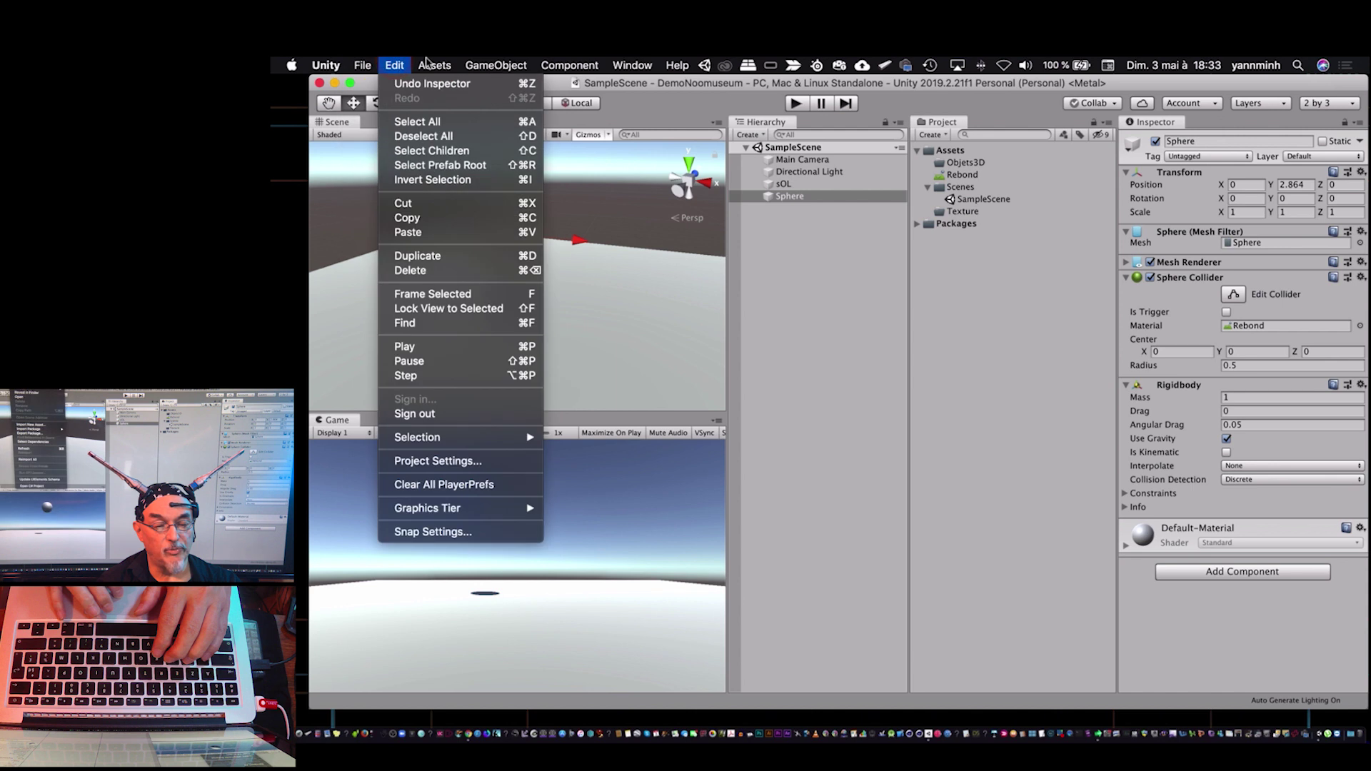
{"action": "mouse_move", "coordinate": [429, 64]}
{"action": "mouse_move", "coordinate": [364, 64]}
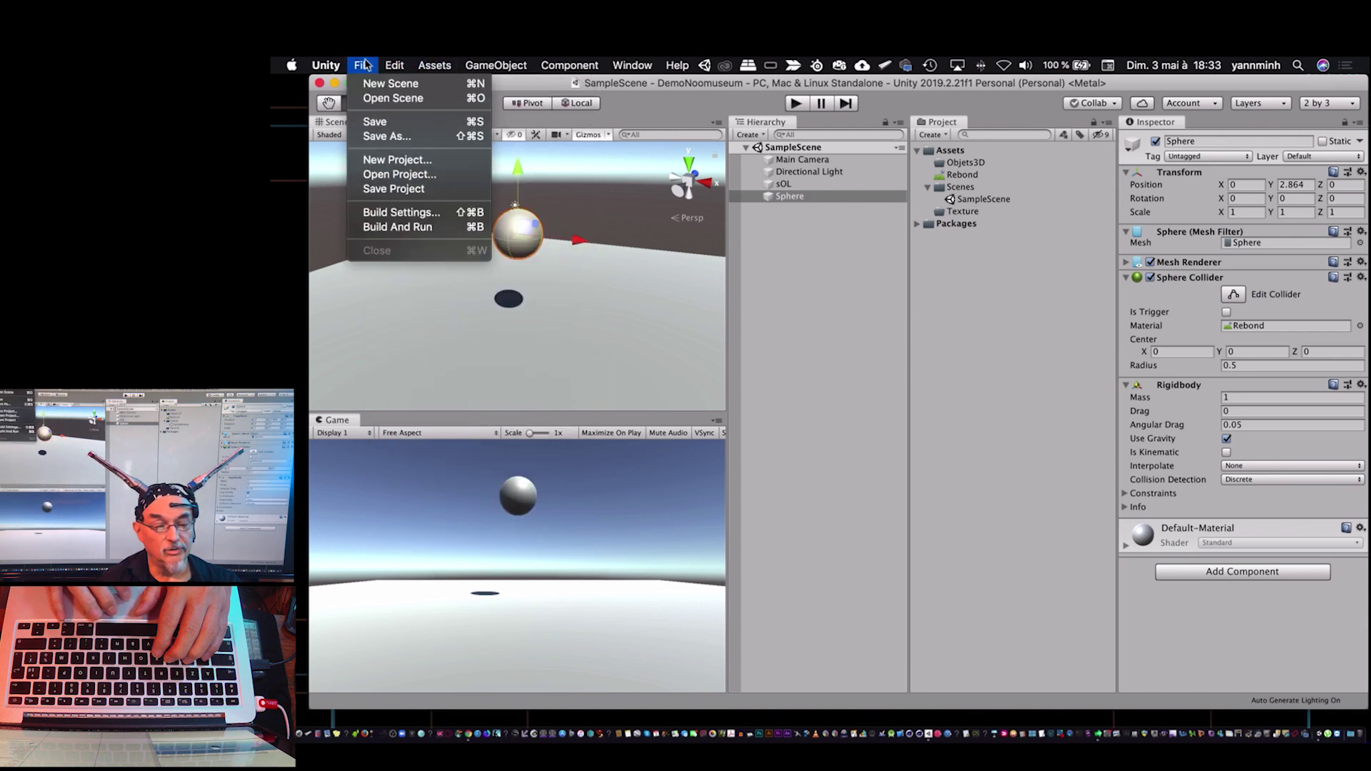
{"action": "left_click", "coordinate": [372, 70]}
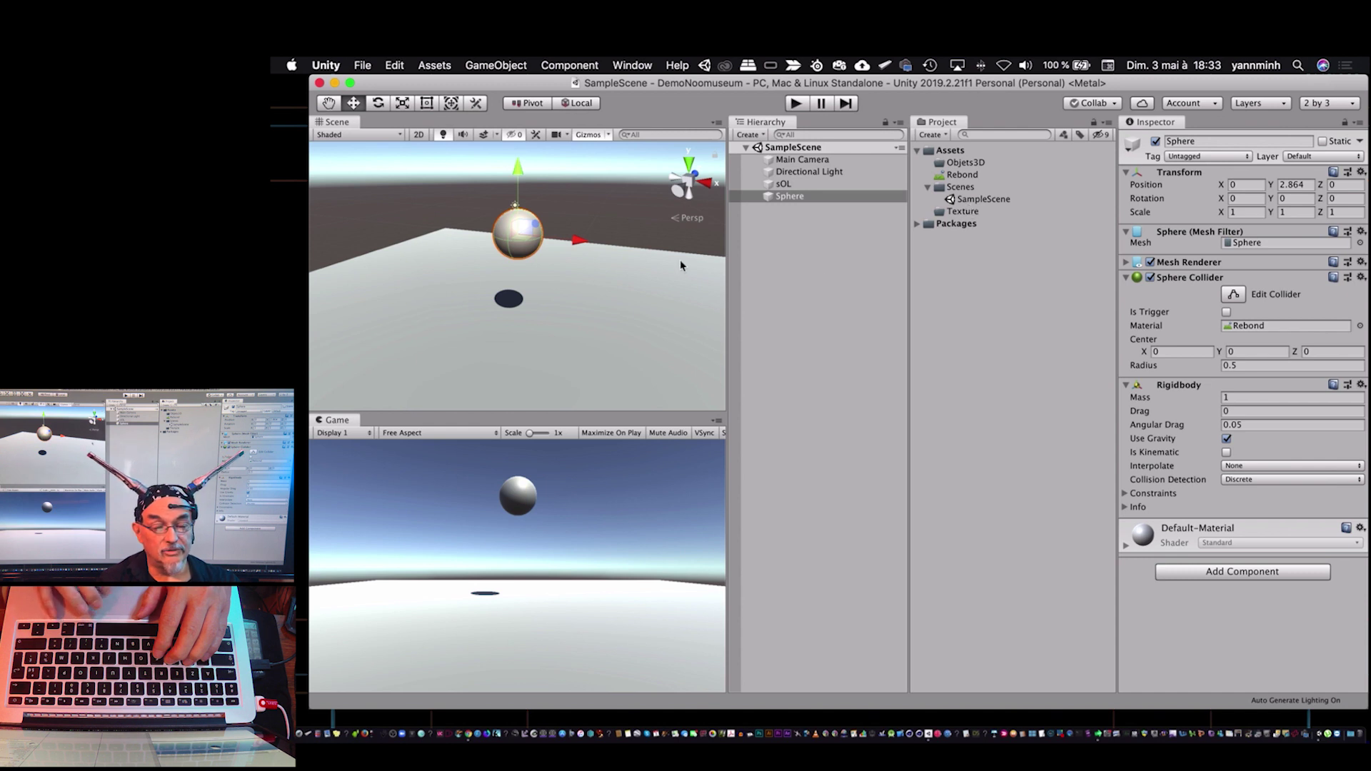
{"action": "left_click", "coordinate": [834, 286]}
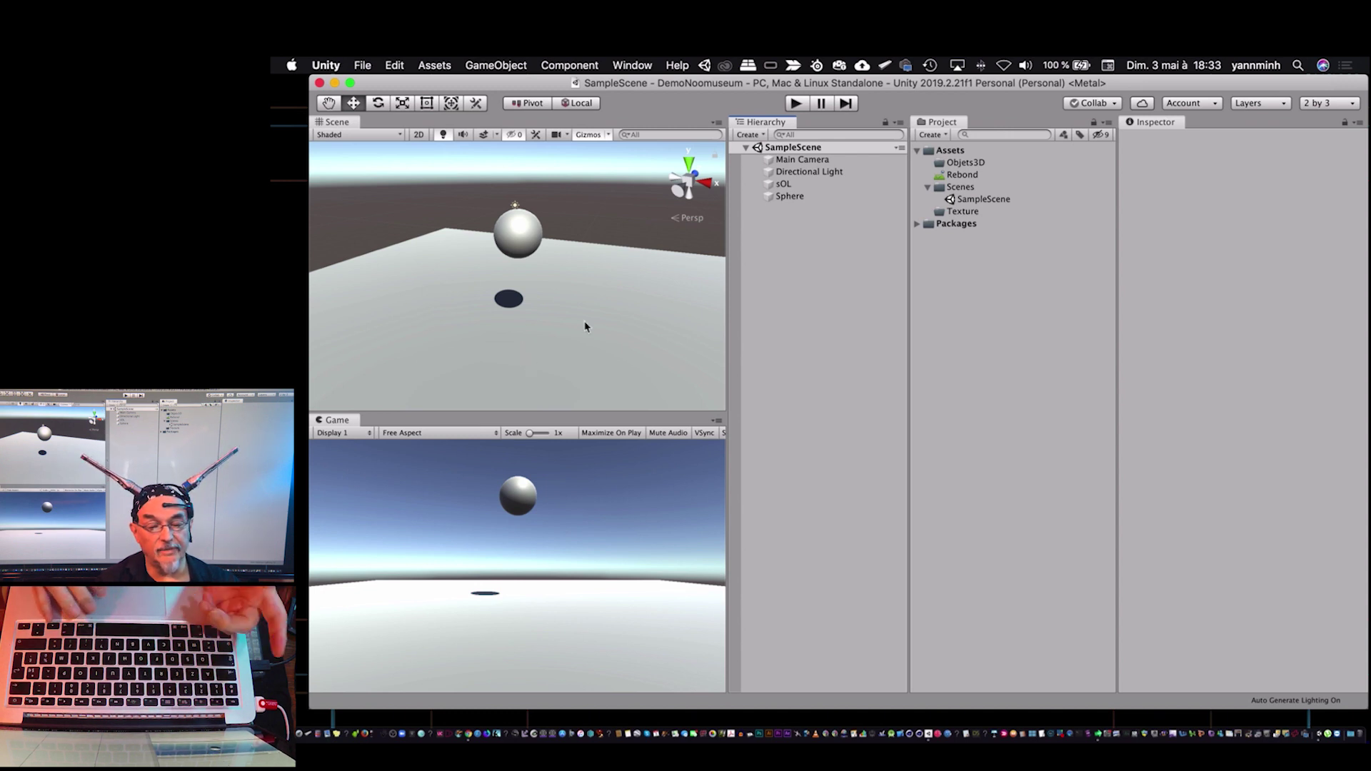
{"action": "left_click", "coordinate": [444, 66]}
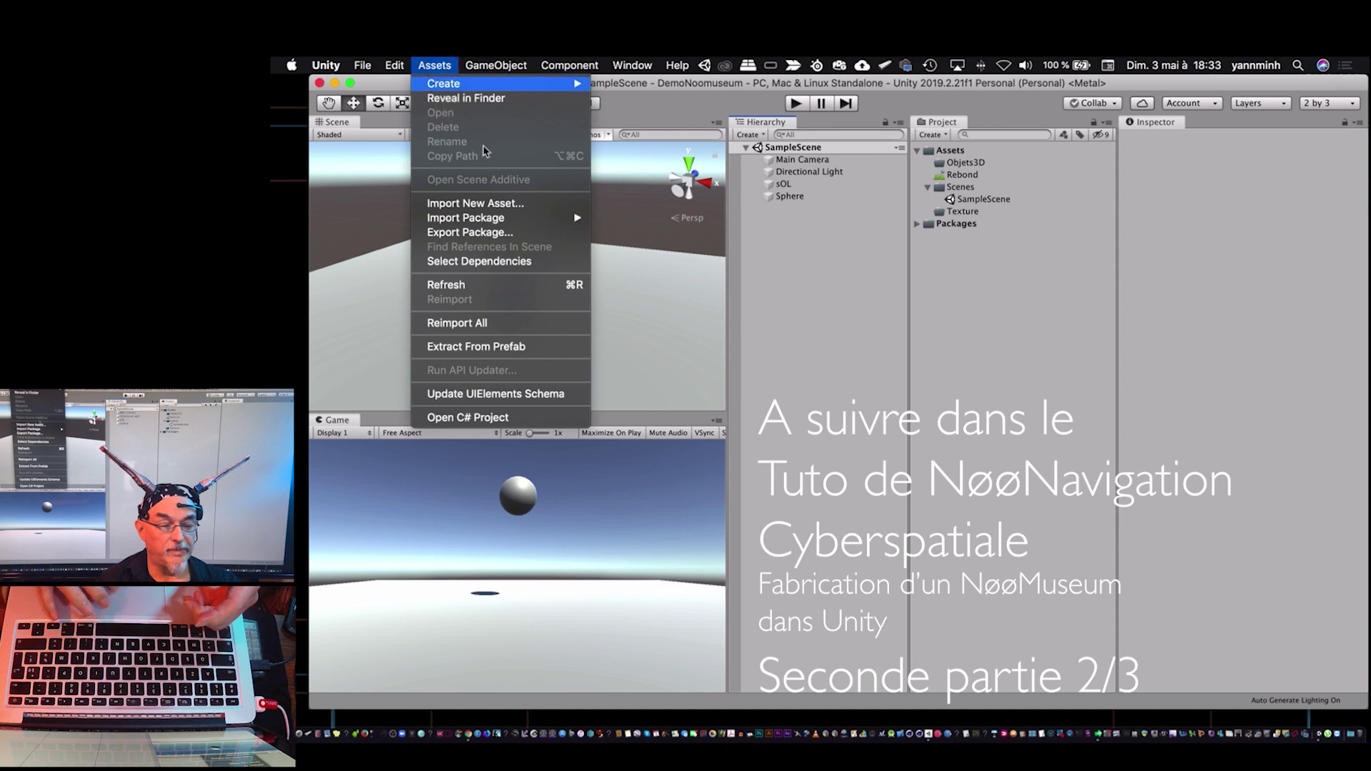
{"action": "mouse_move", "coordinate": [507, 219]}
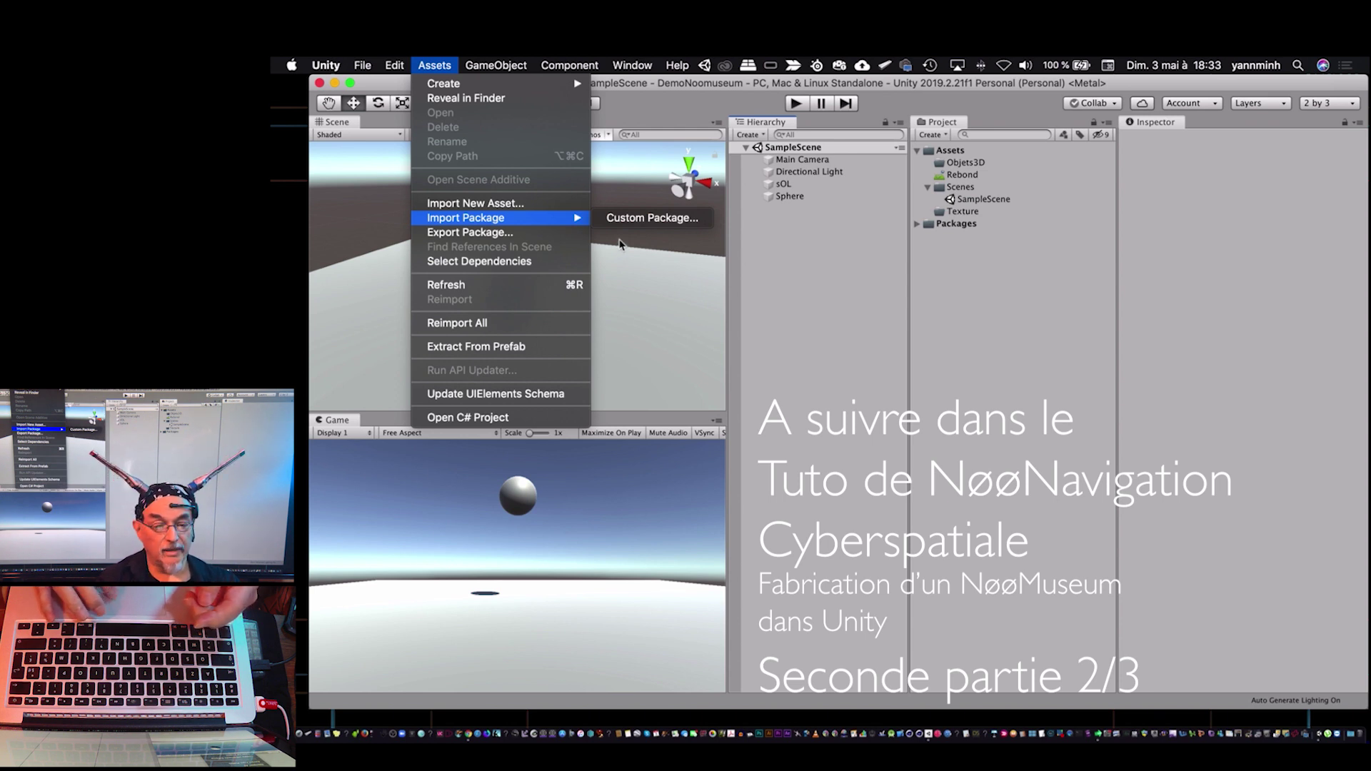
{"action": "left_click", "coordinate": [443, 67]}
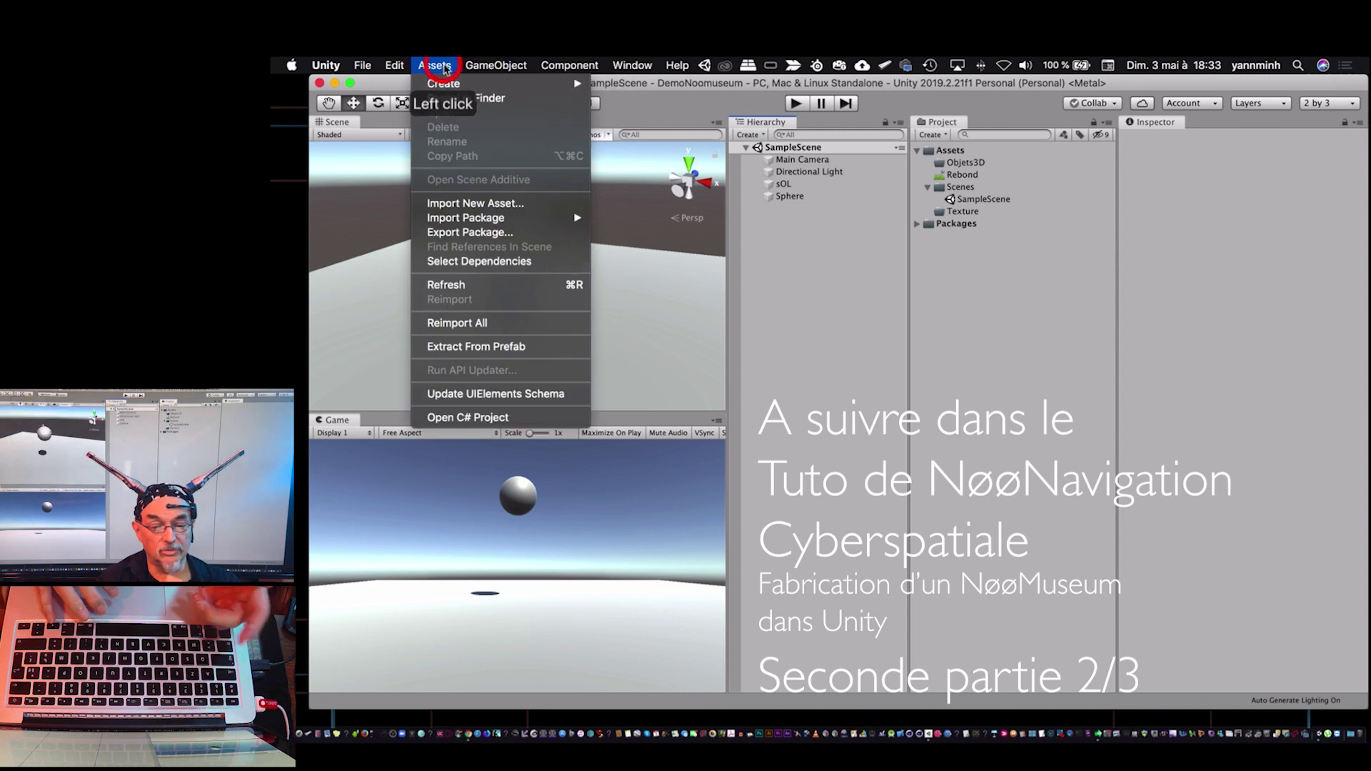